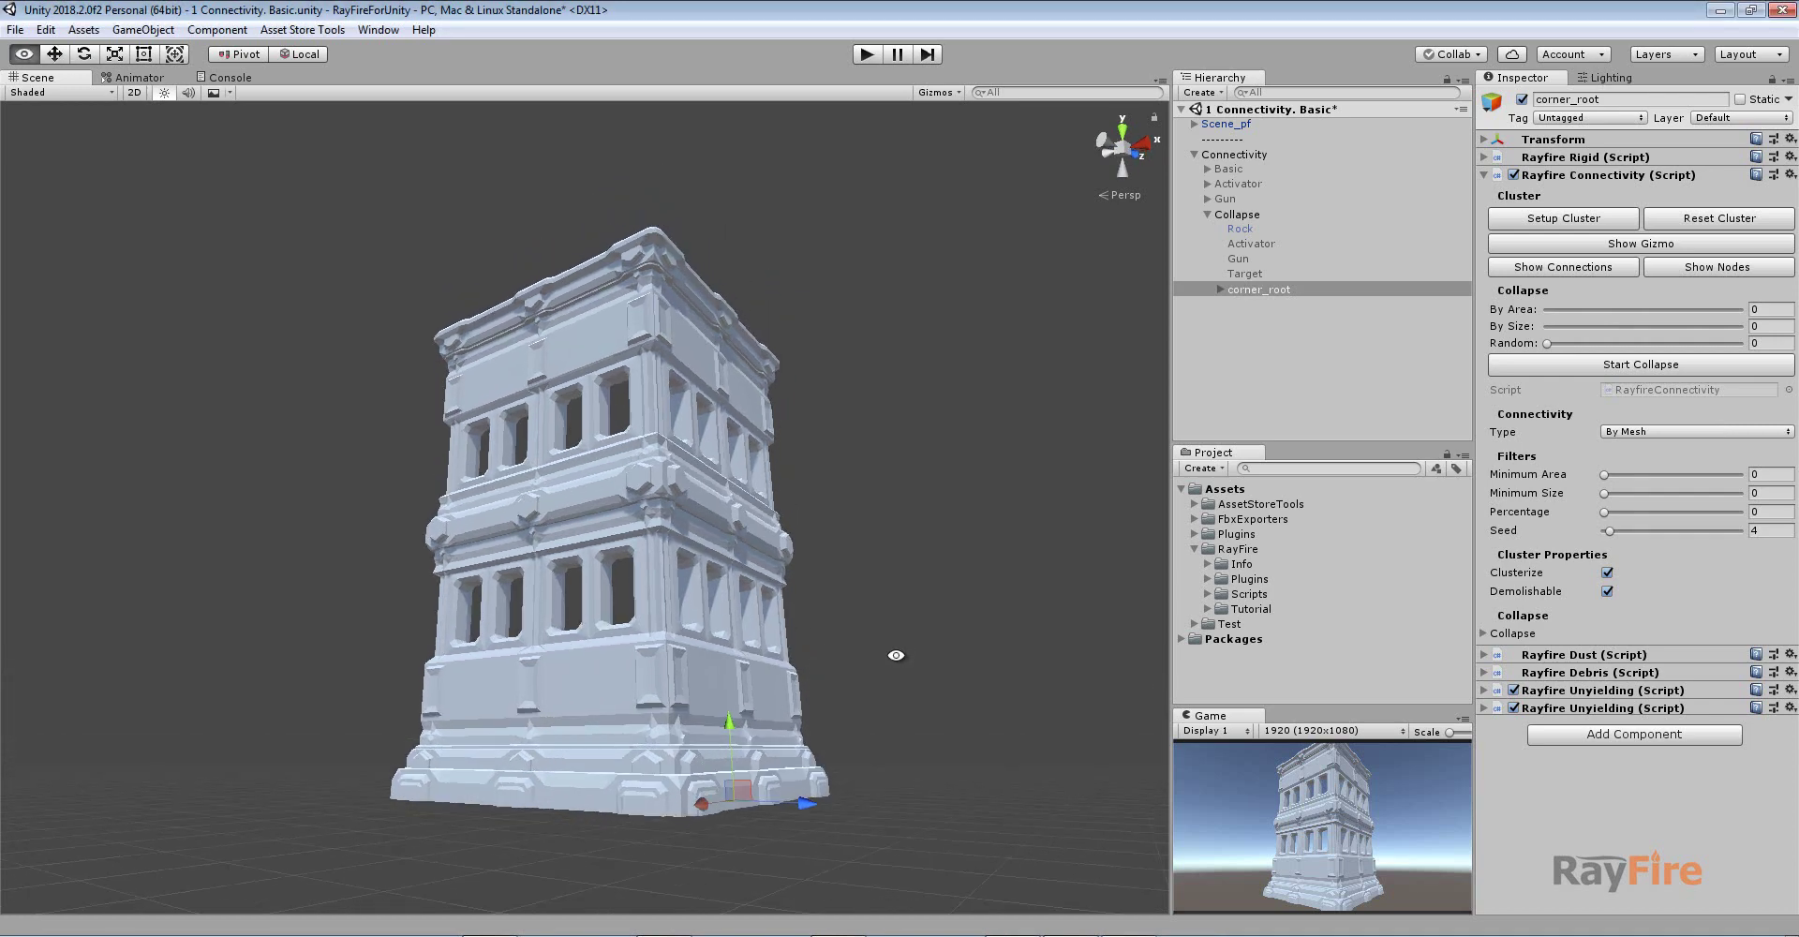
Examine the corner_root building from several viewing angles and distances
middle_drag(875, 464, 865, 401)
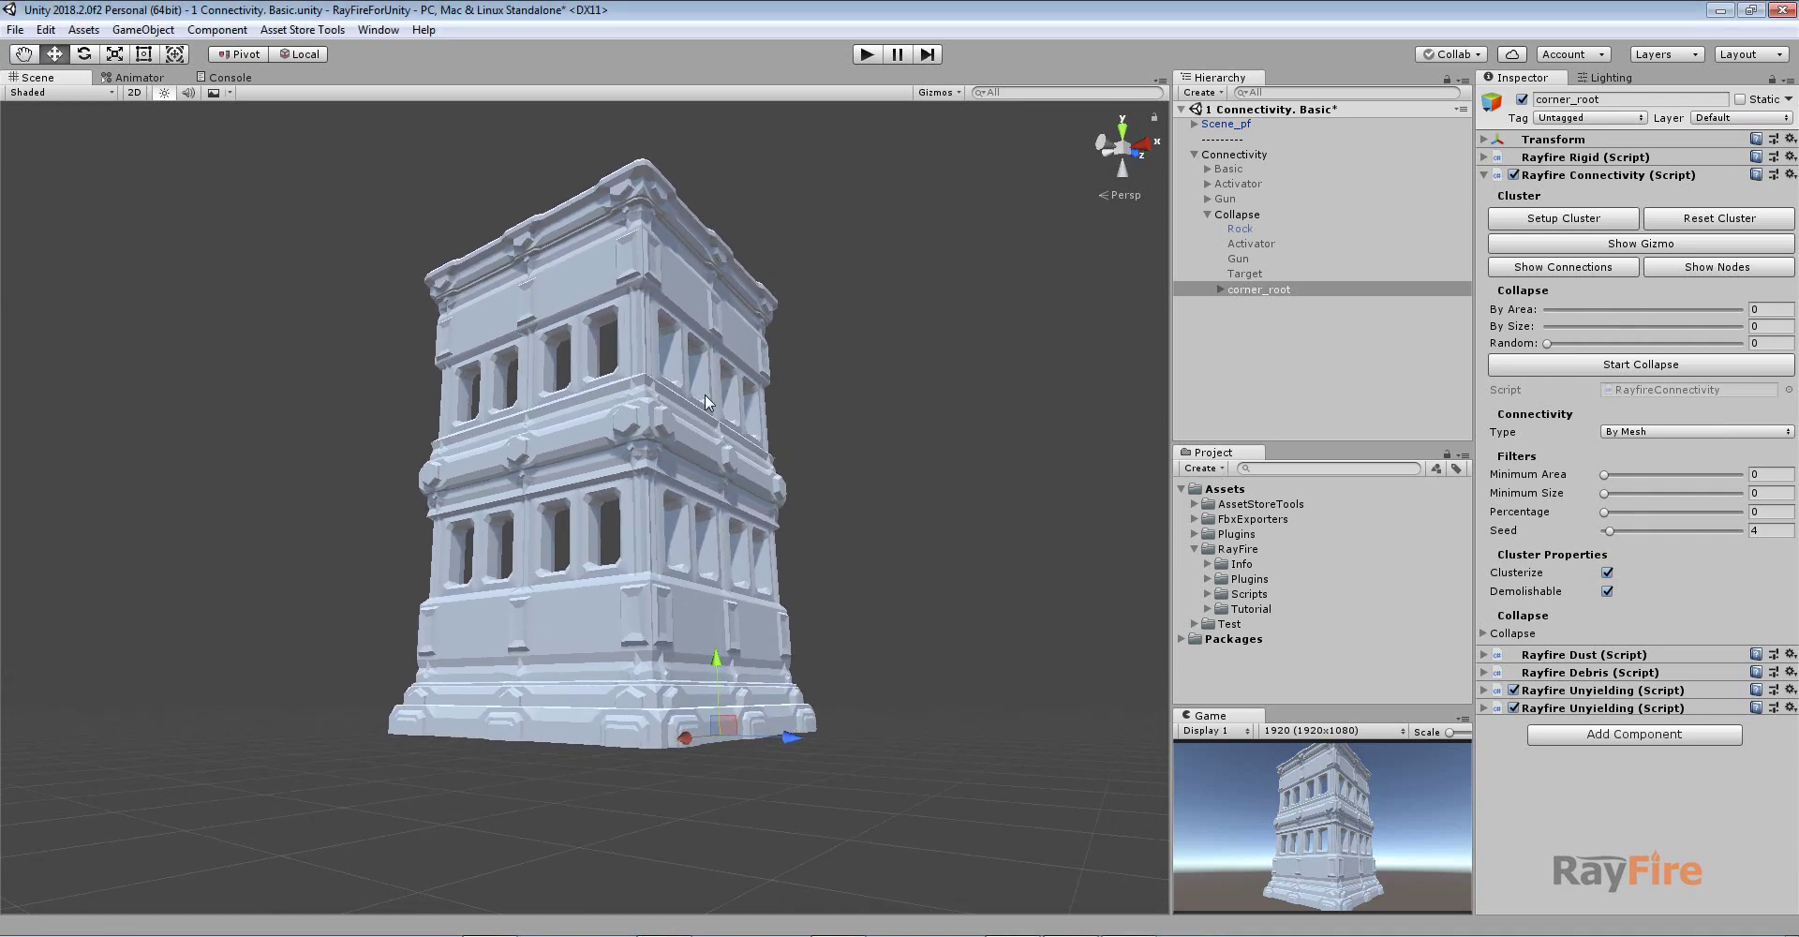
click(1217, 289)
click(1217, 288)
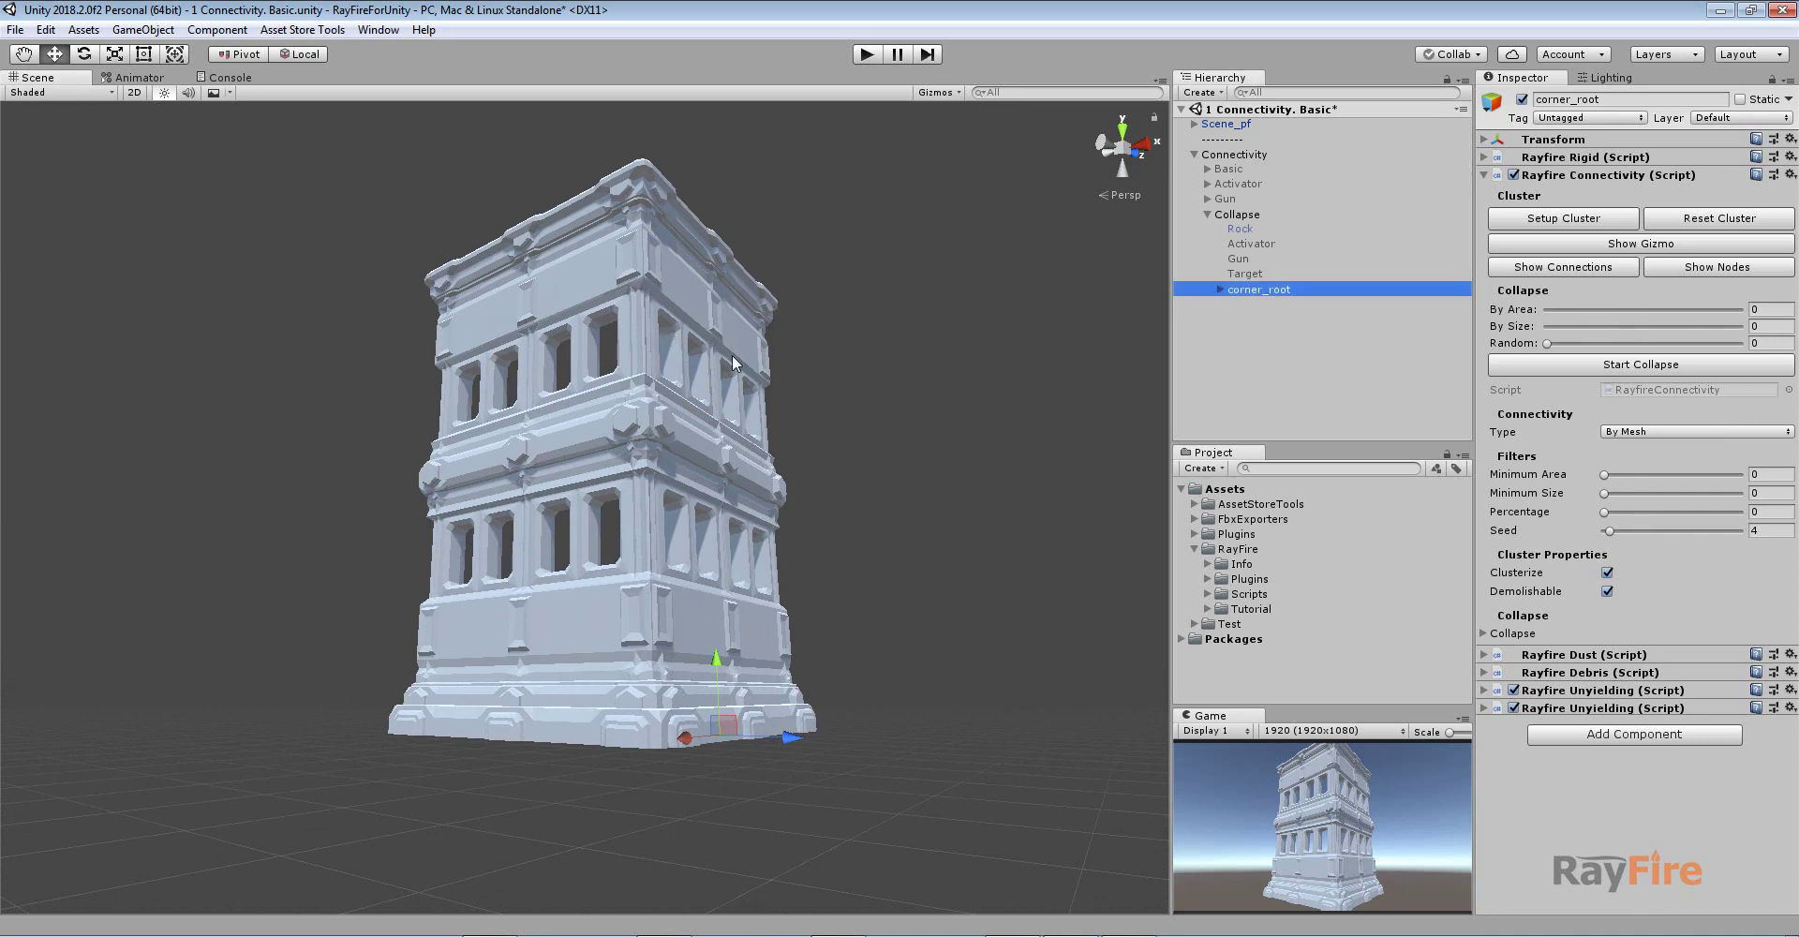
middle_drag(746, 354, 728, 409)
alt+drag(832, 400, 831, 446)
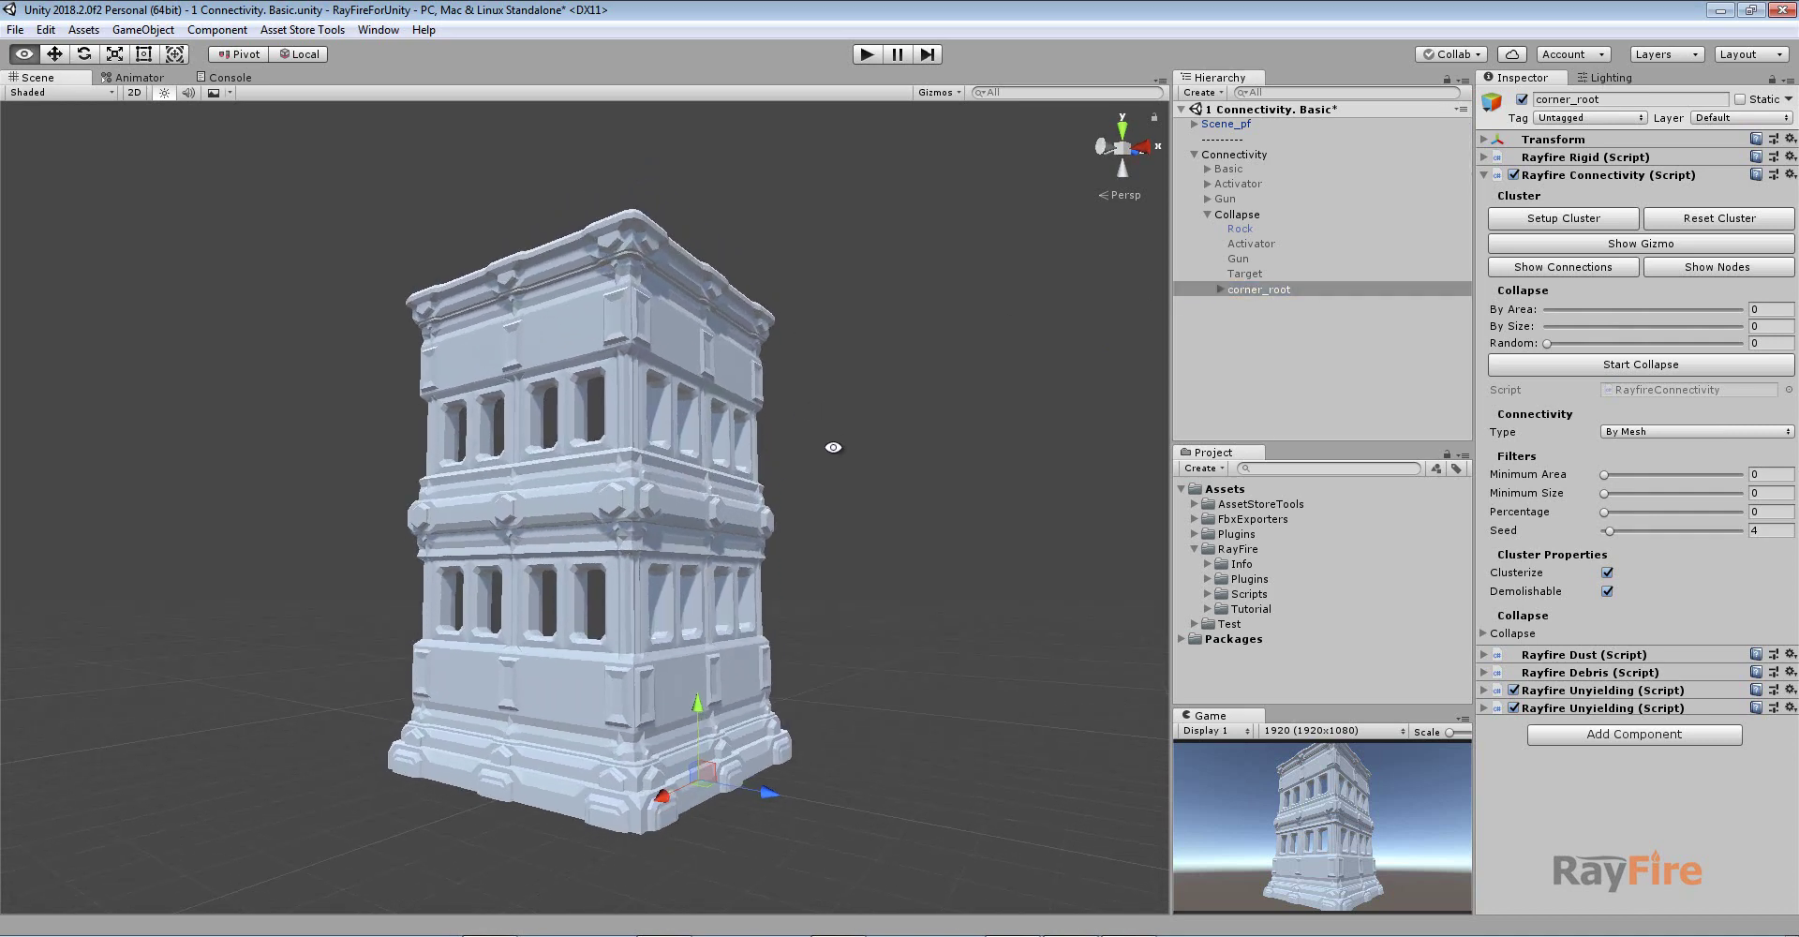
scroll(834, 450, up, 1)
middle_drag(833, 478, 809, 449)
scroll(827, 414, up, 2)
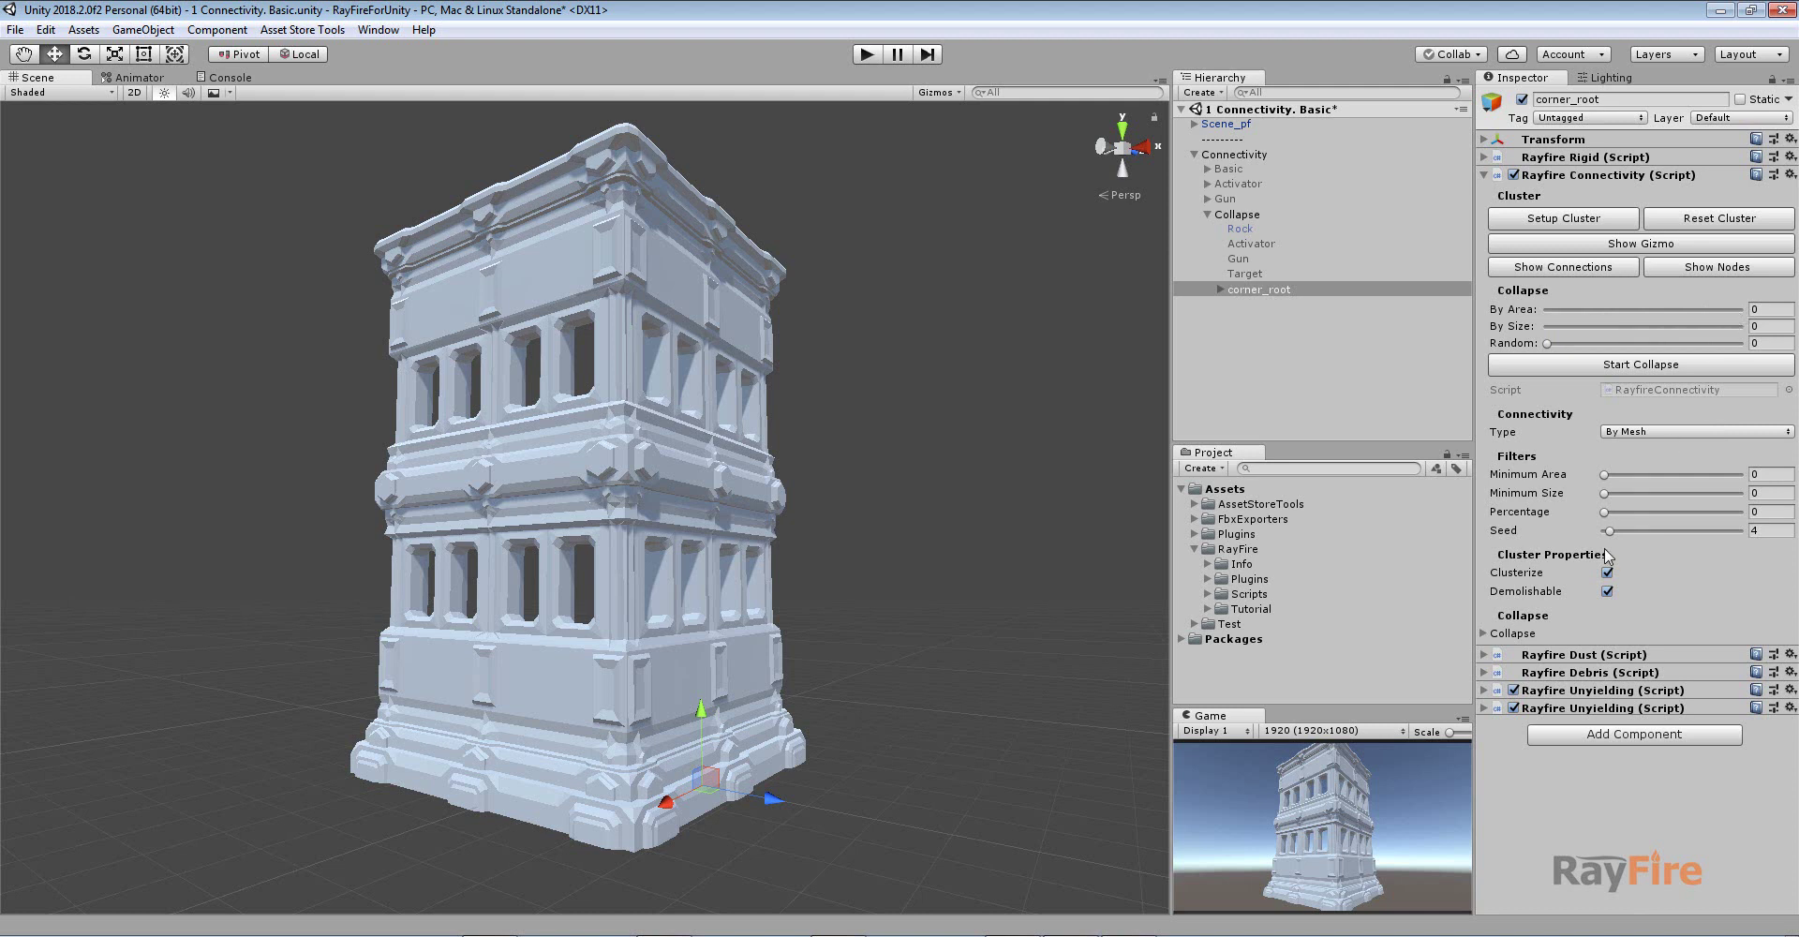
Expand the Collapse properties of corner_root's Rayfire Connectivity component and start Play mode
click(1518, 633)
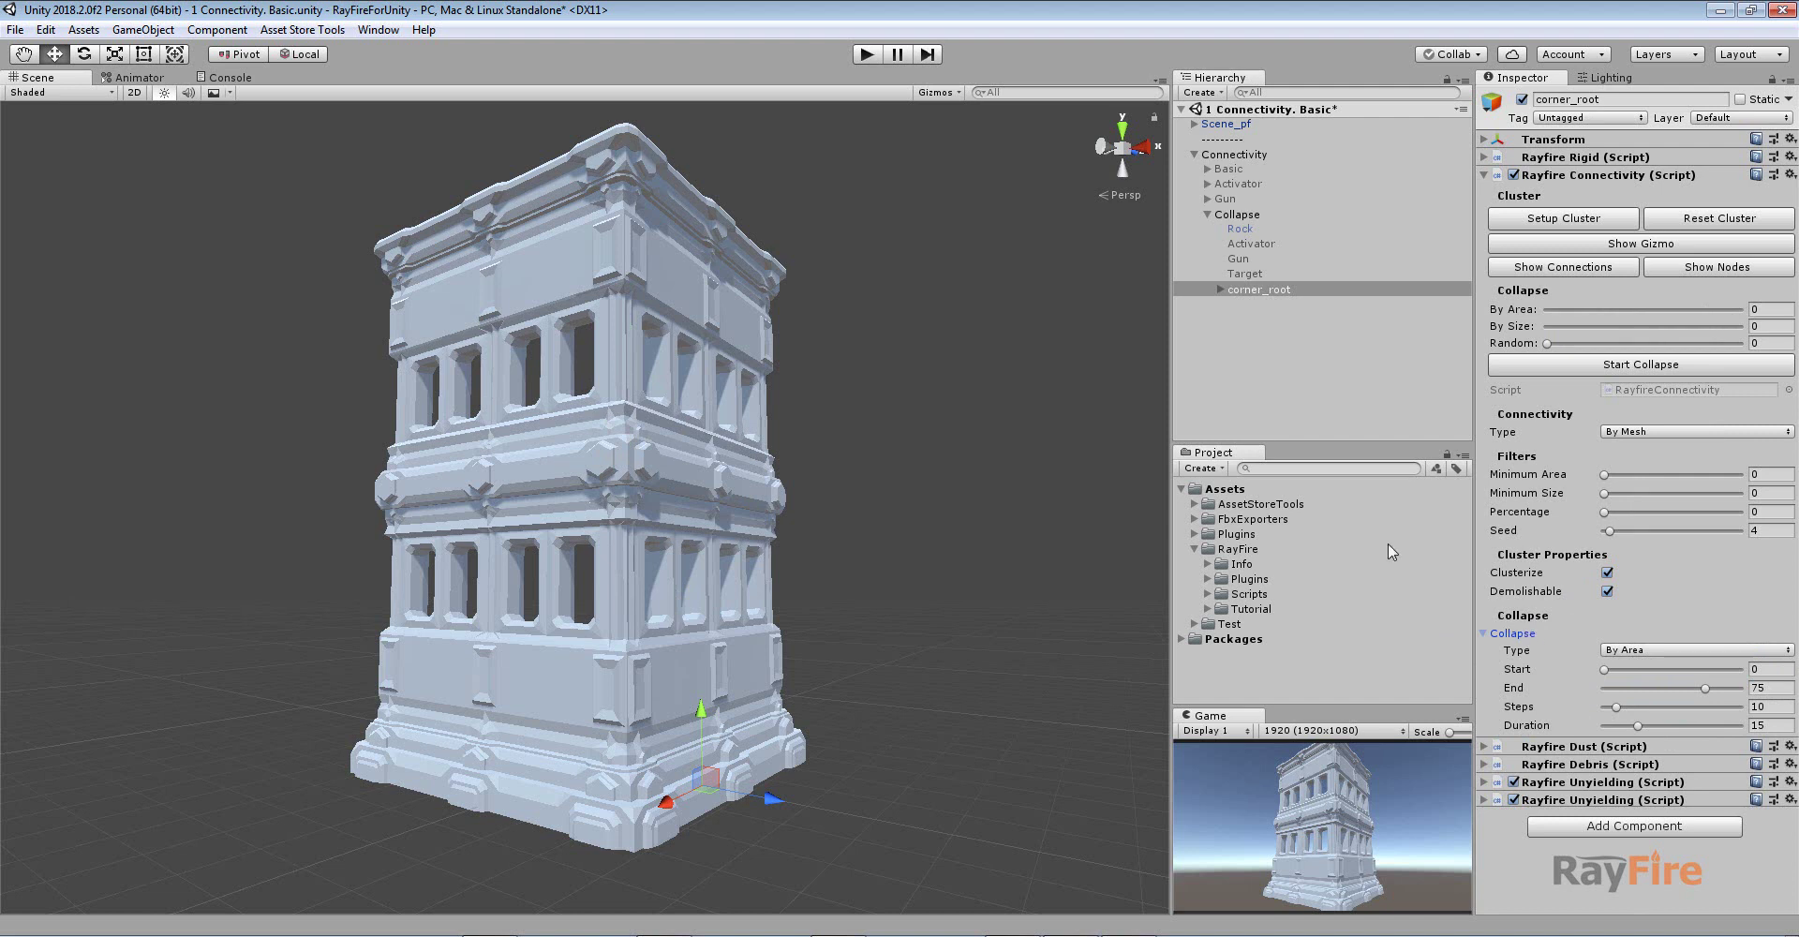
middle_drag(774, 283, 774, 299)
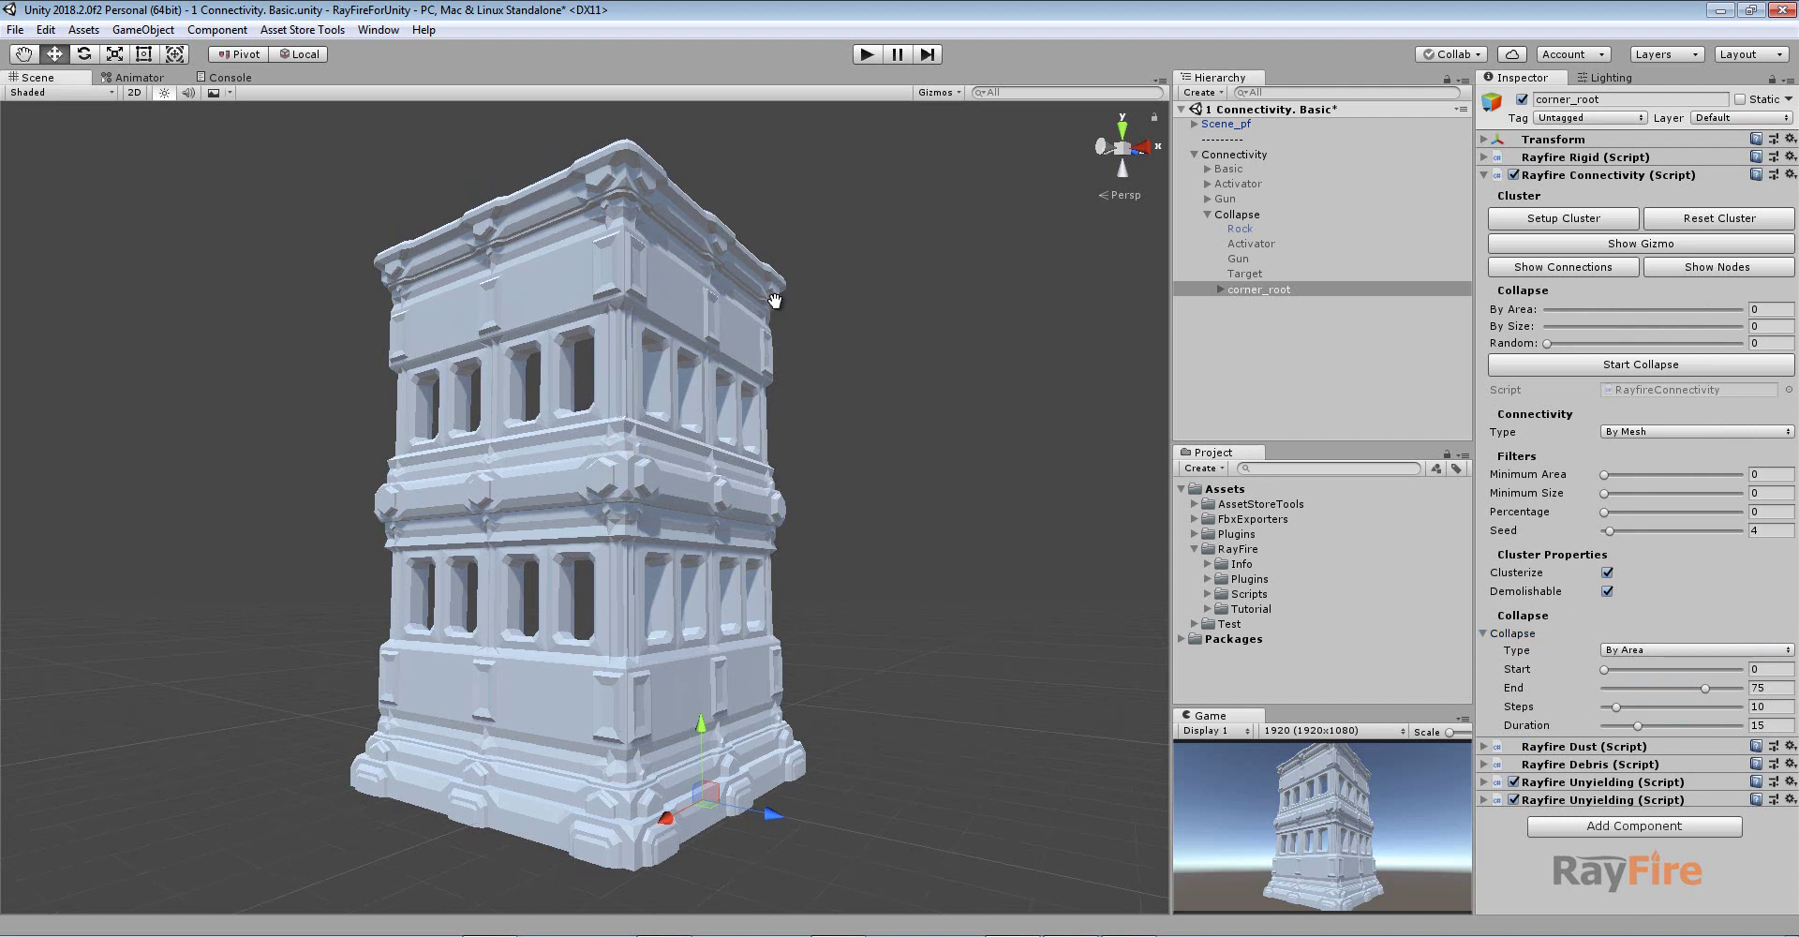
click(868, 54)
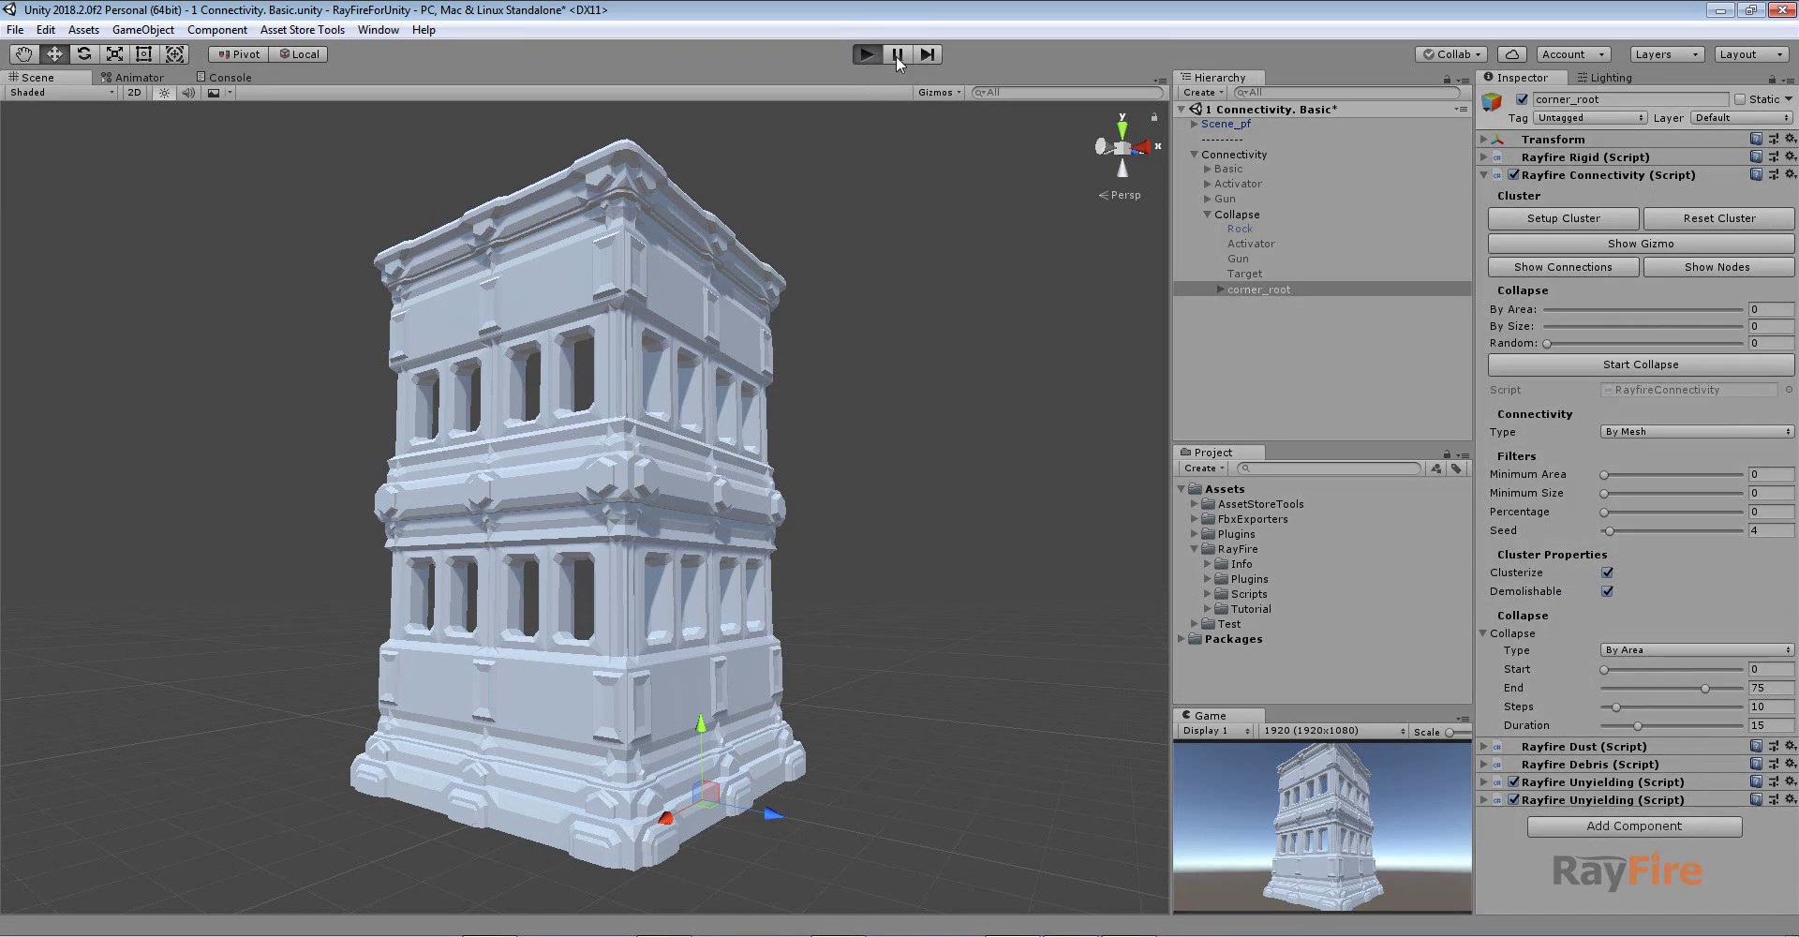
Review the column_corner shards under corner_root and expand its Rayfire Rigid settings
click(1484, 174)
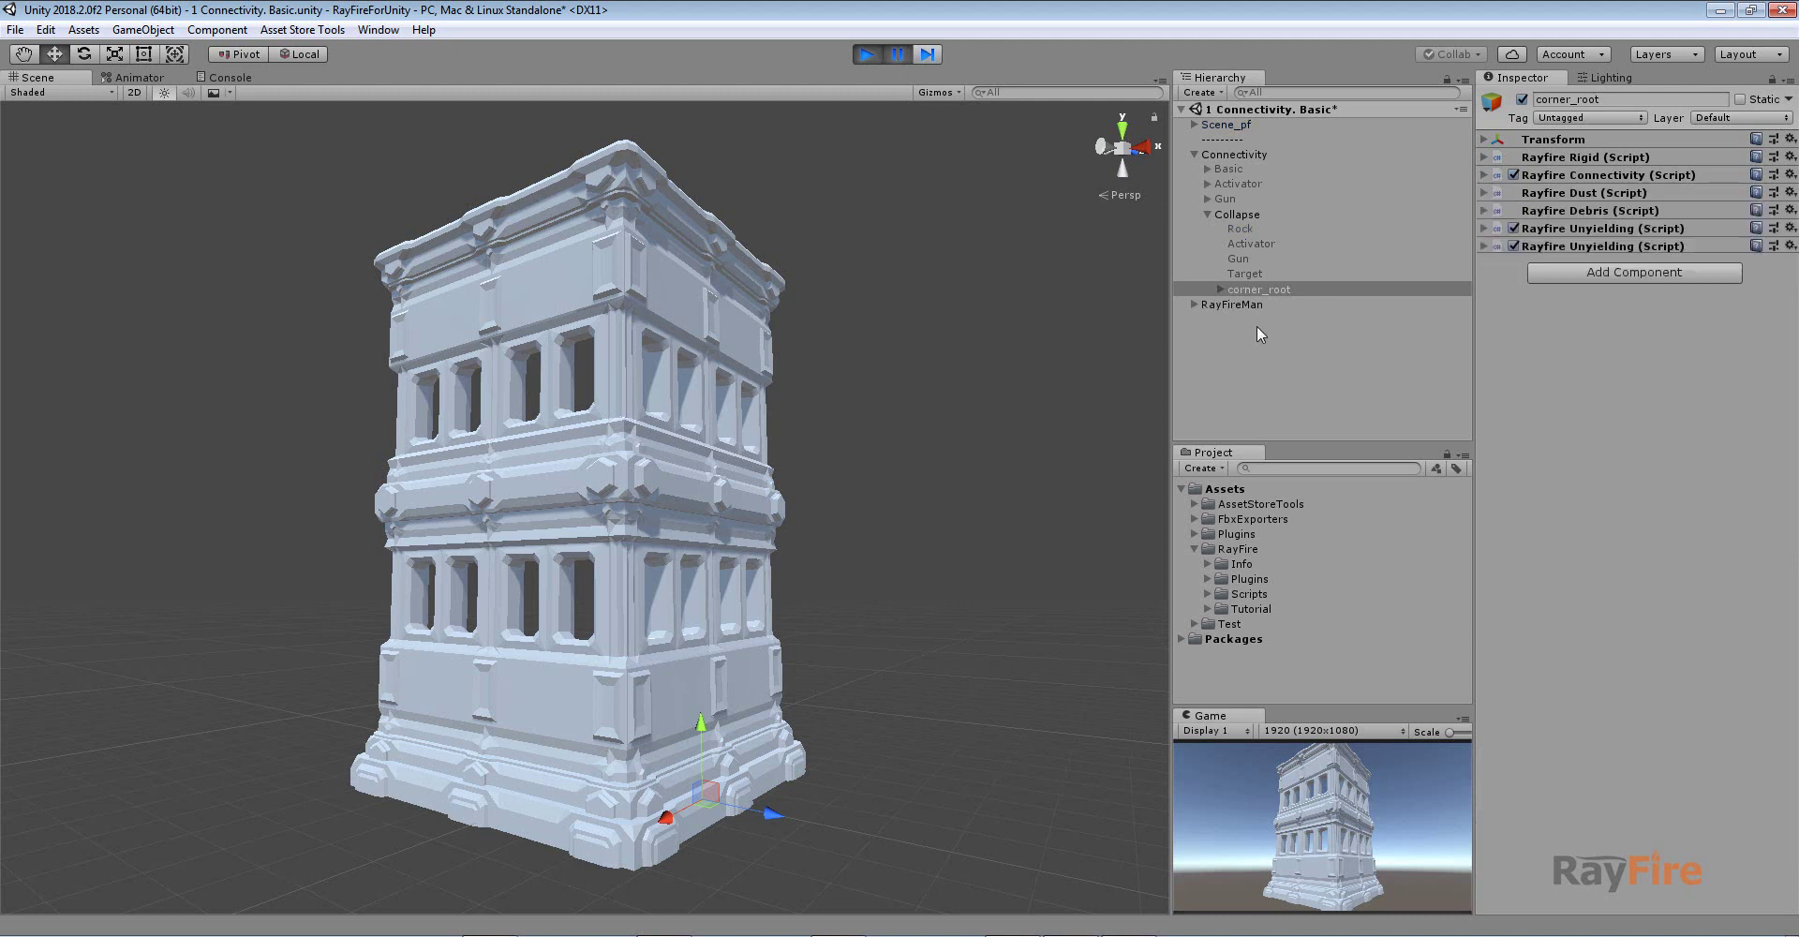
click(1220, 290)
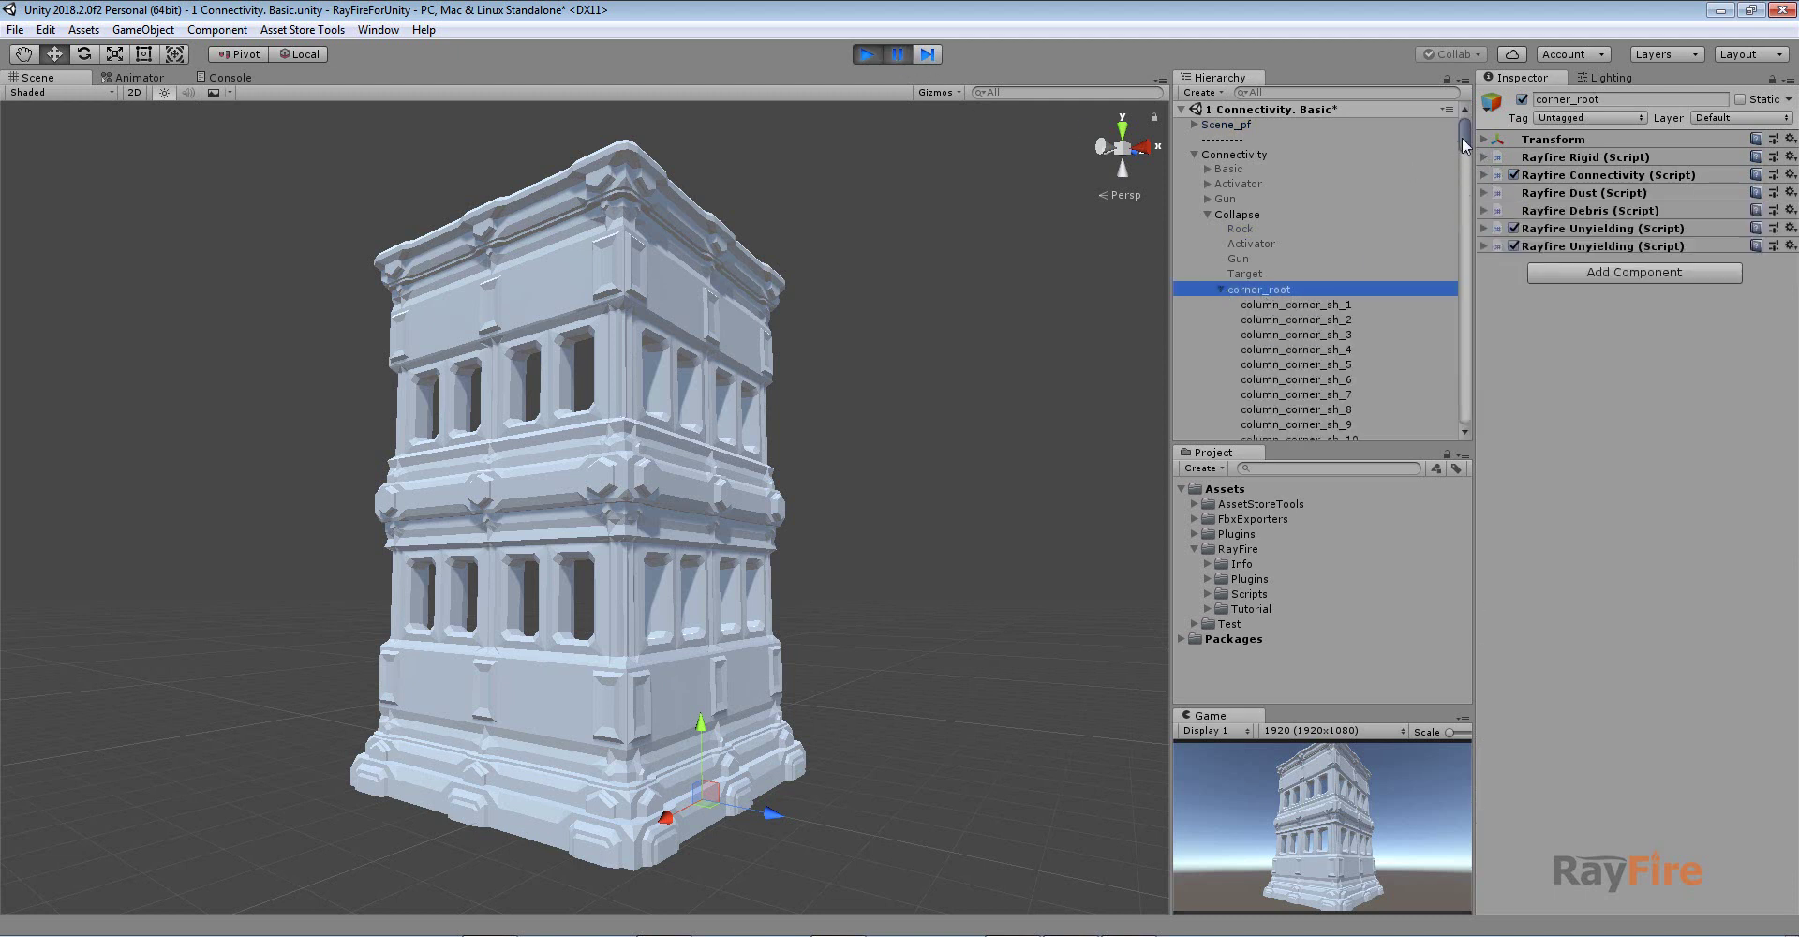
scroll(1461, 137, down, 1)
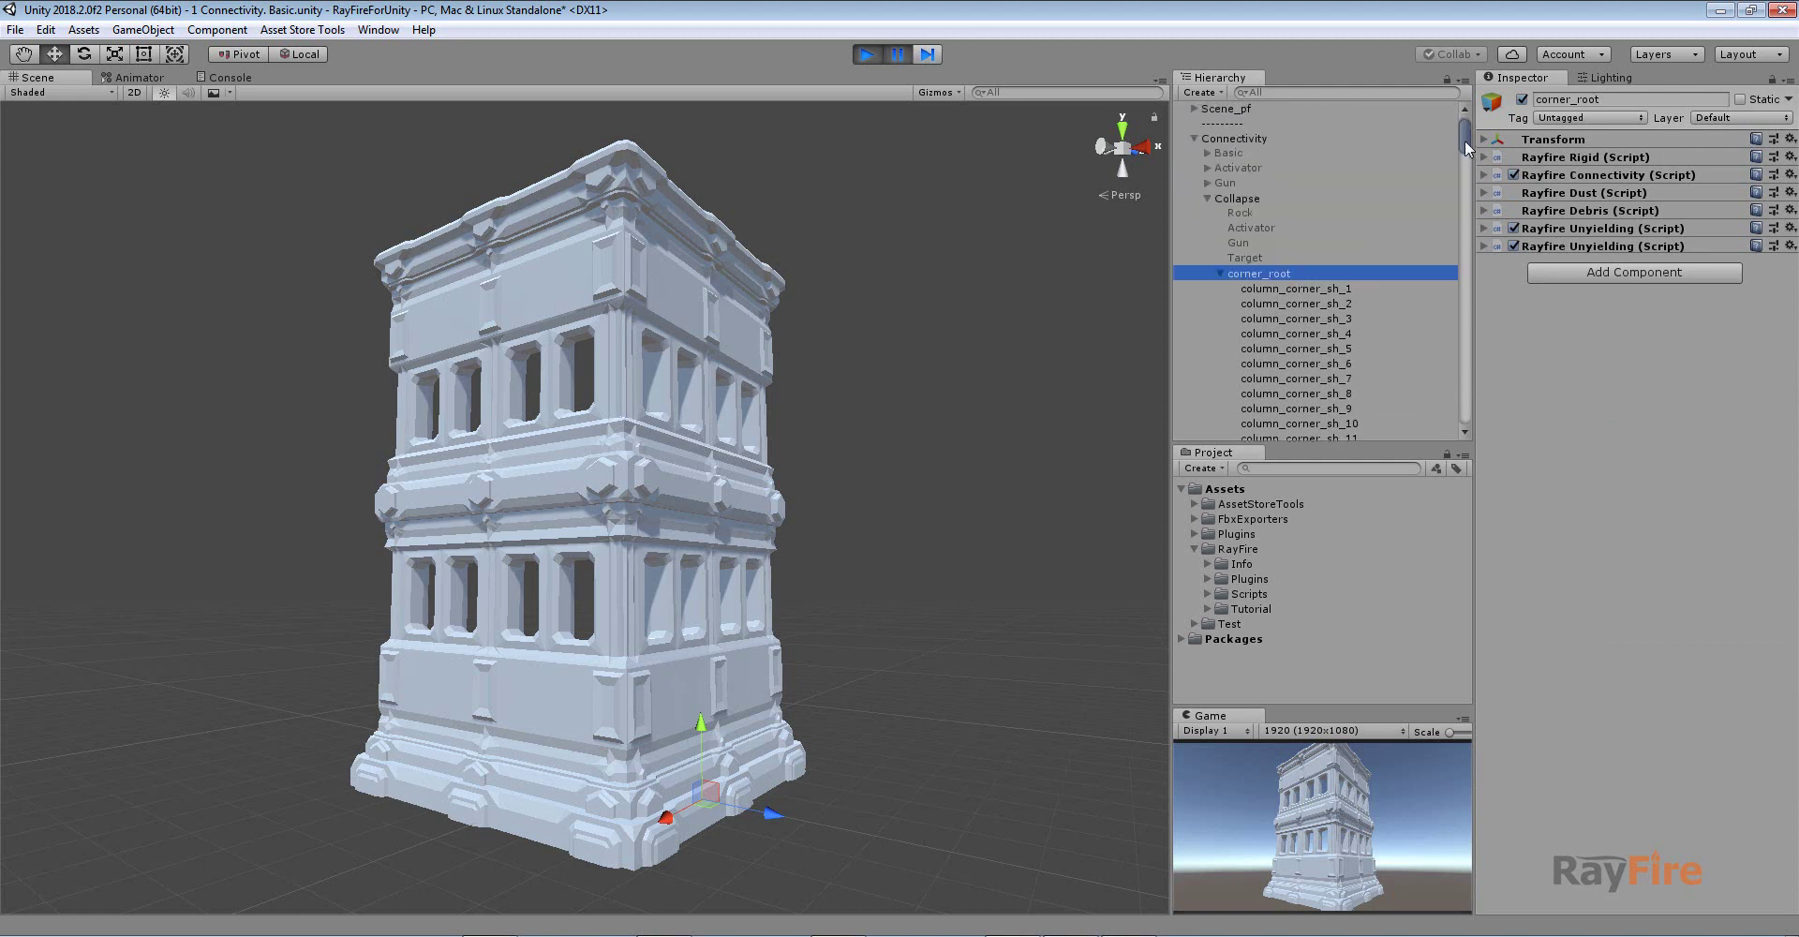
mouse_move(1464, 139)
mouse_down()
mouse_move(1471, 413)
mouse_move(1438, 127)
mouse_up()
click(1221, 289)
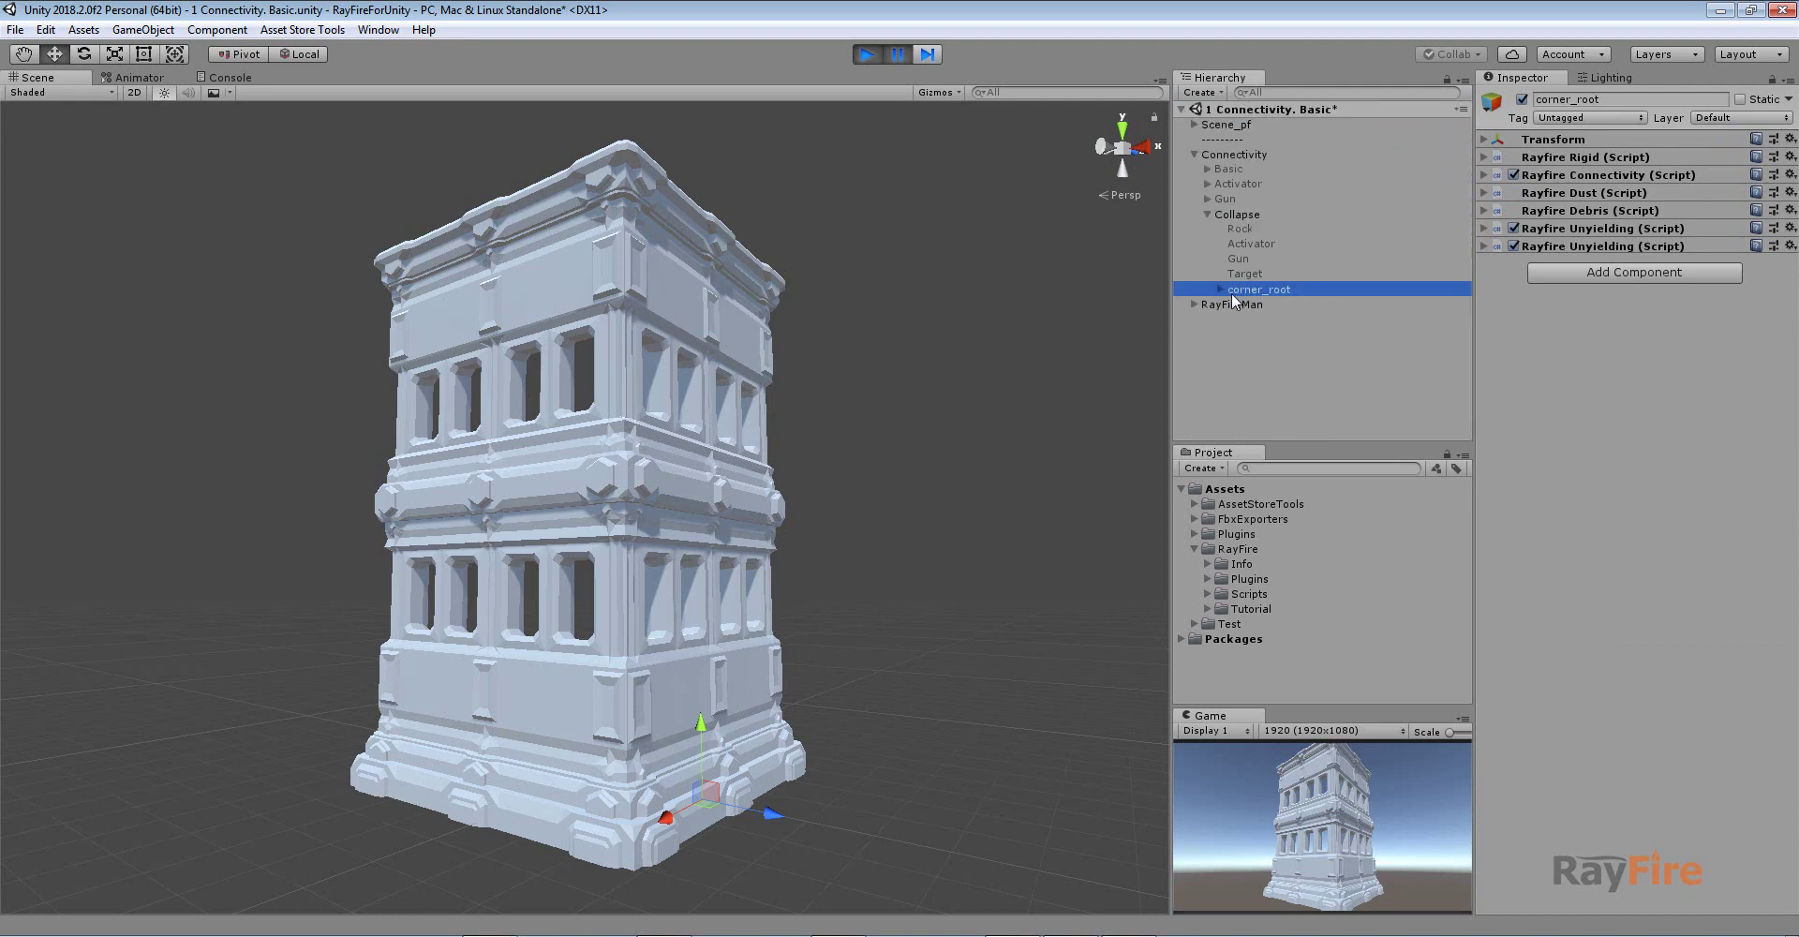
click(1560, 158)
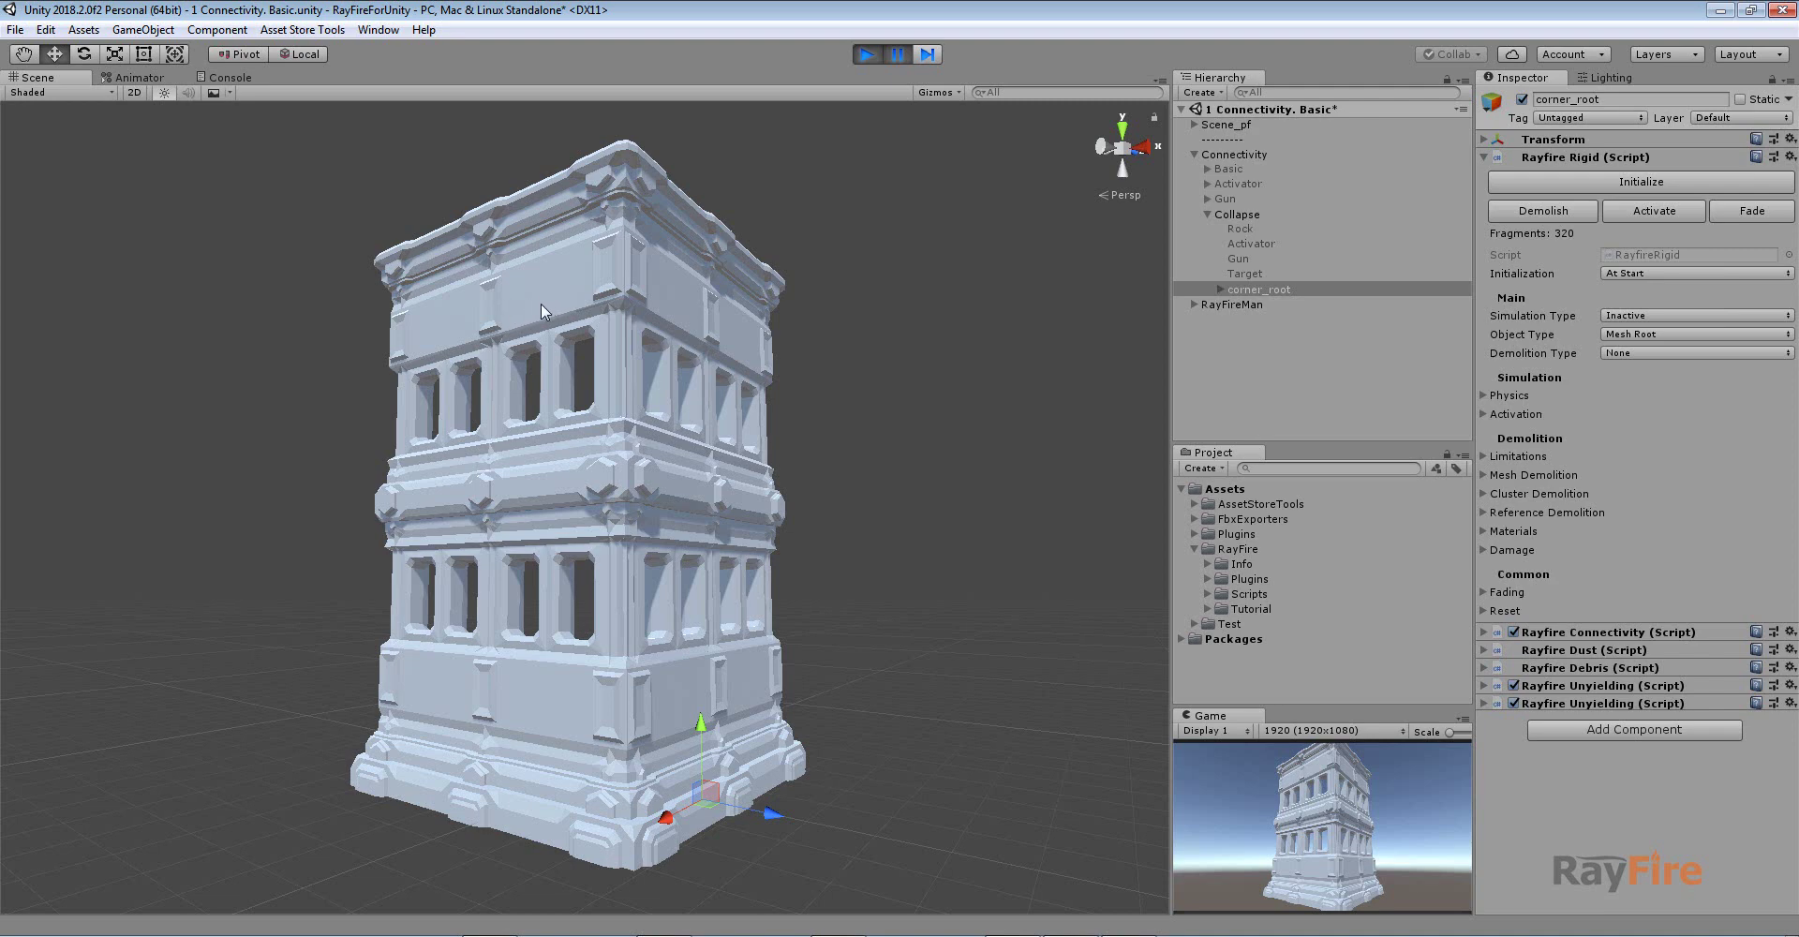
middle_drag(646, 383, 714, 411)
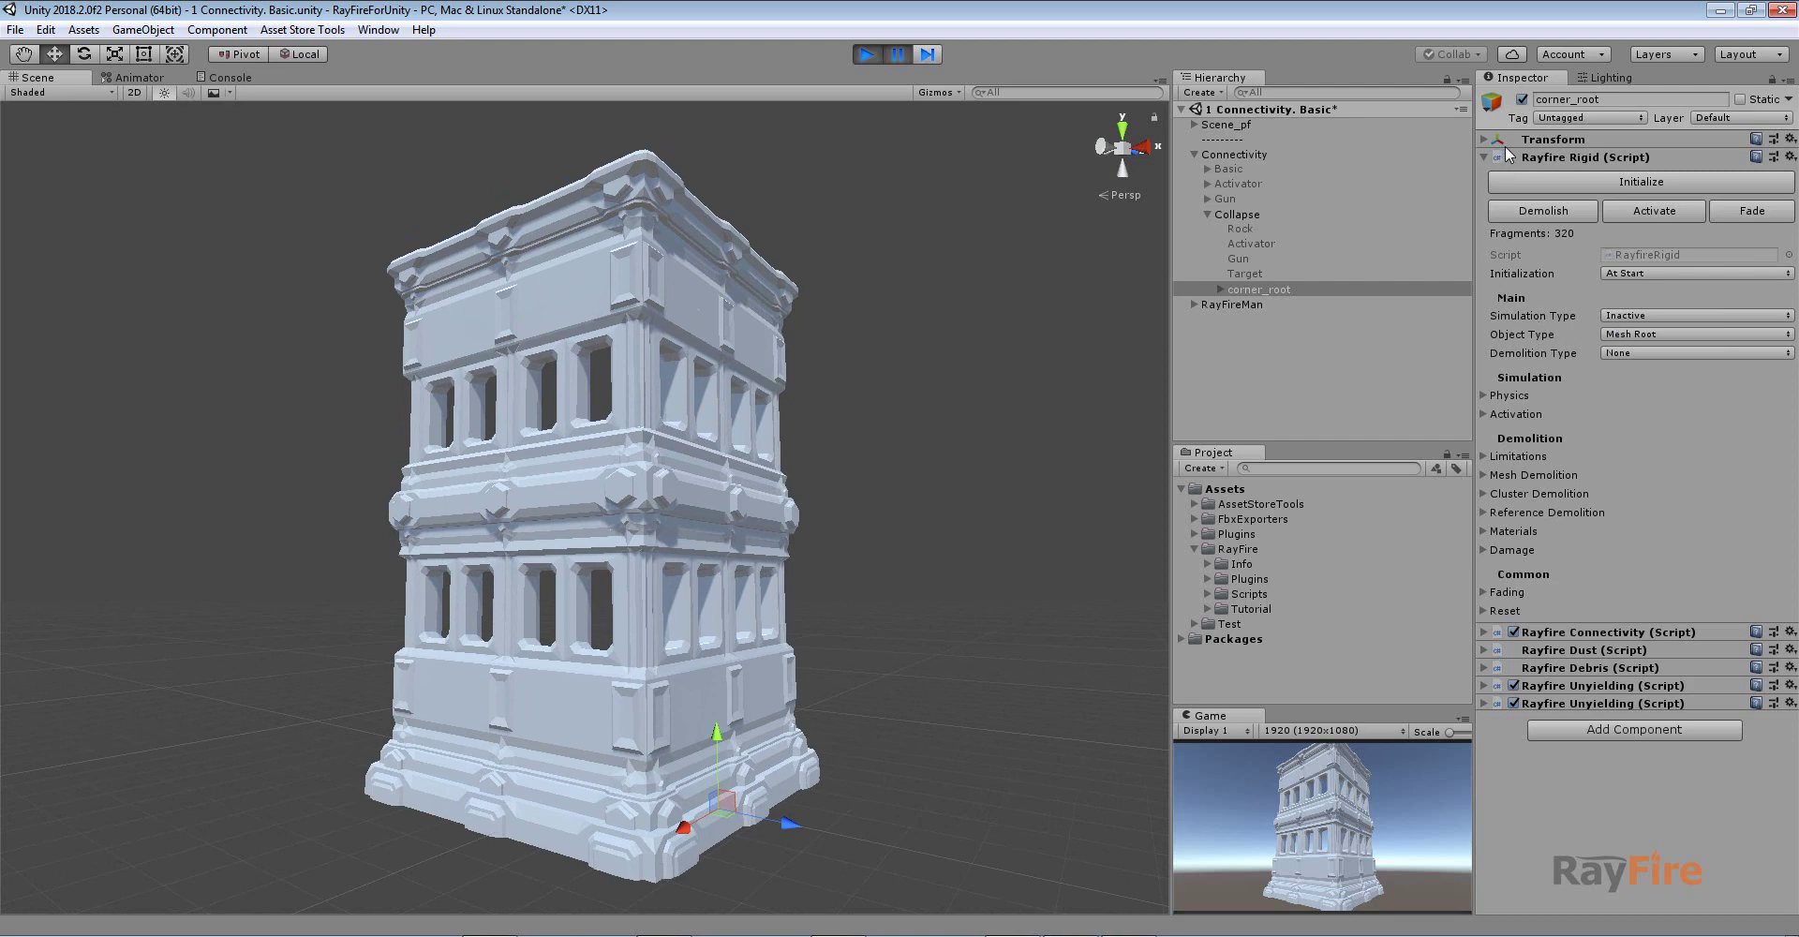
Expand the first Rayfire Unyielding component, examine its gizmo boxes around the building's base, and collapse the component
click(1598, 685)
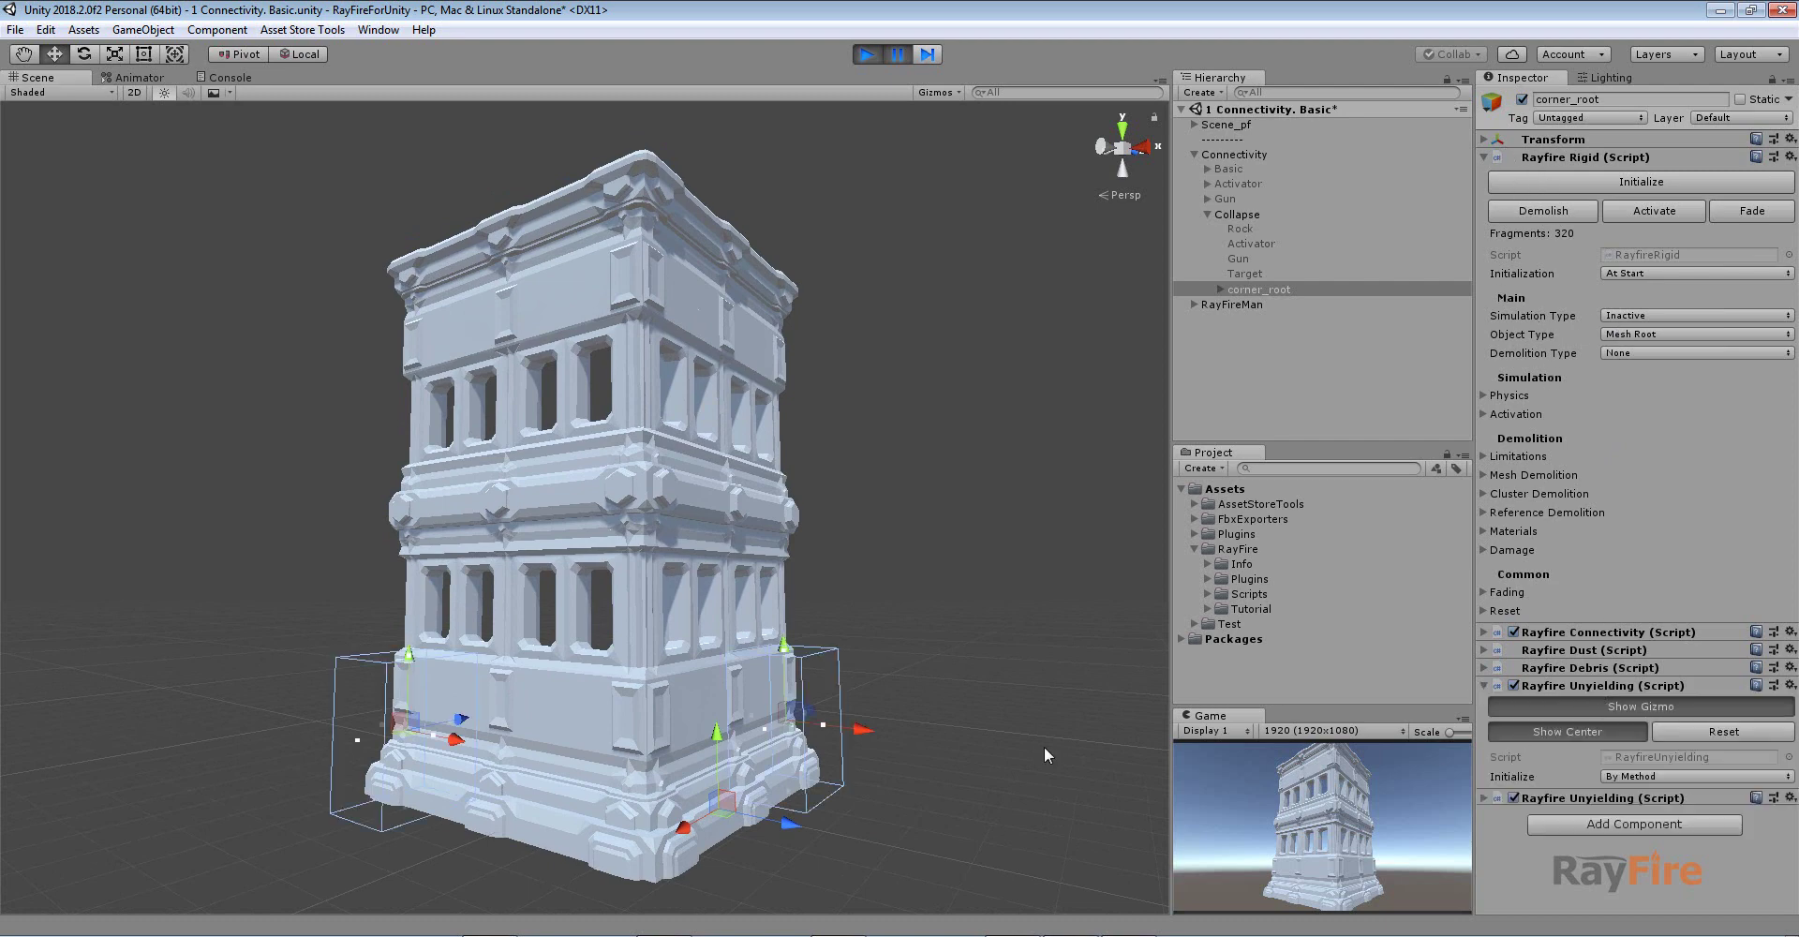
middle_drag(888, 692, 879, 641)
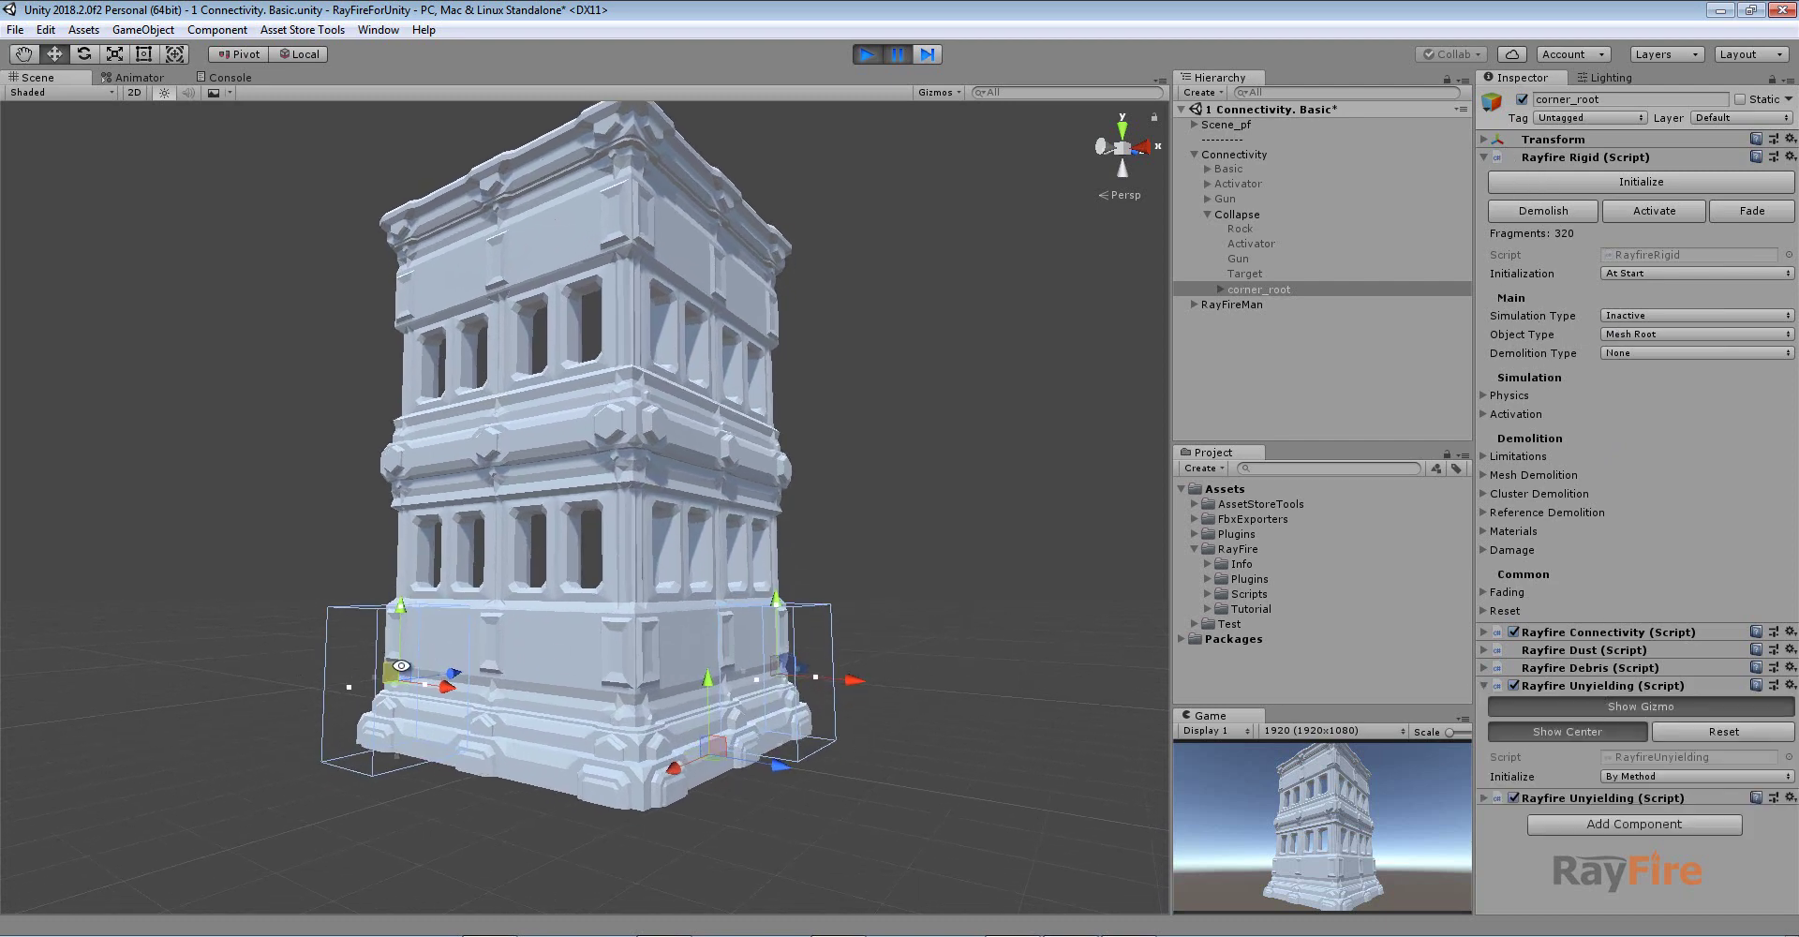
alt+drag(401, 666, 533, 705)
key(ctrl+z)
alt+drag(890, 534, 1059, 530)
alt+drag(366, 670, 703, 496)
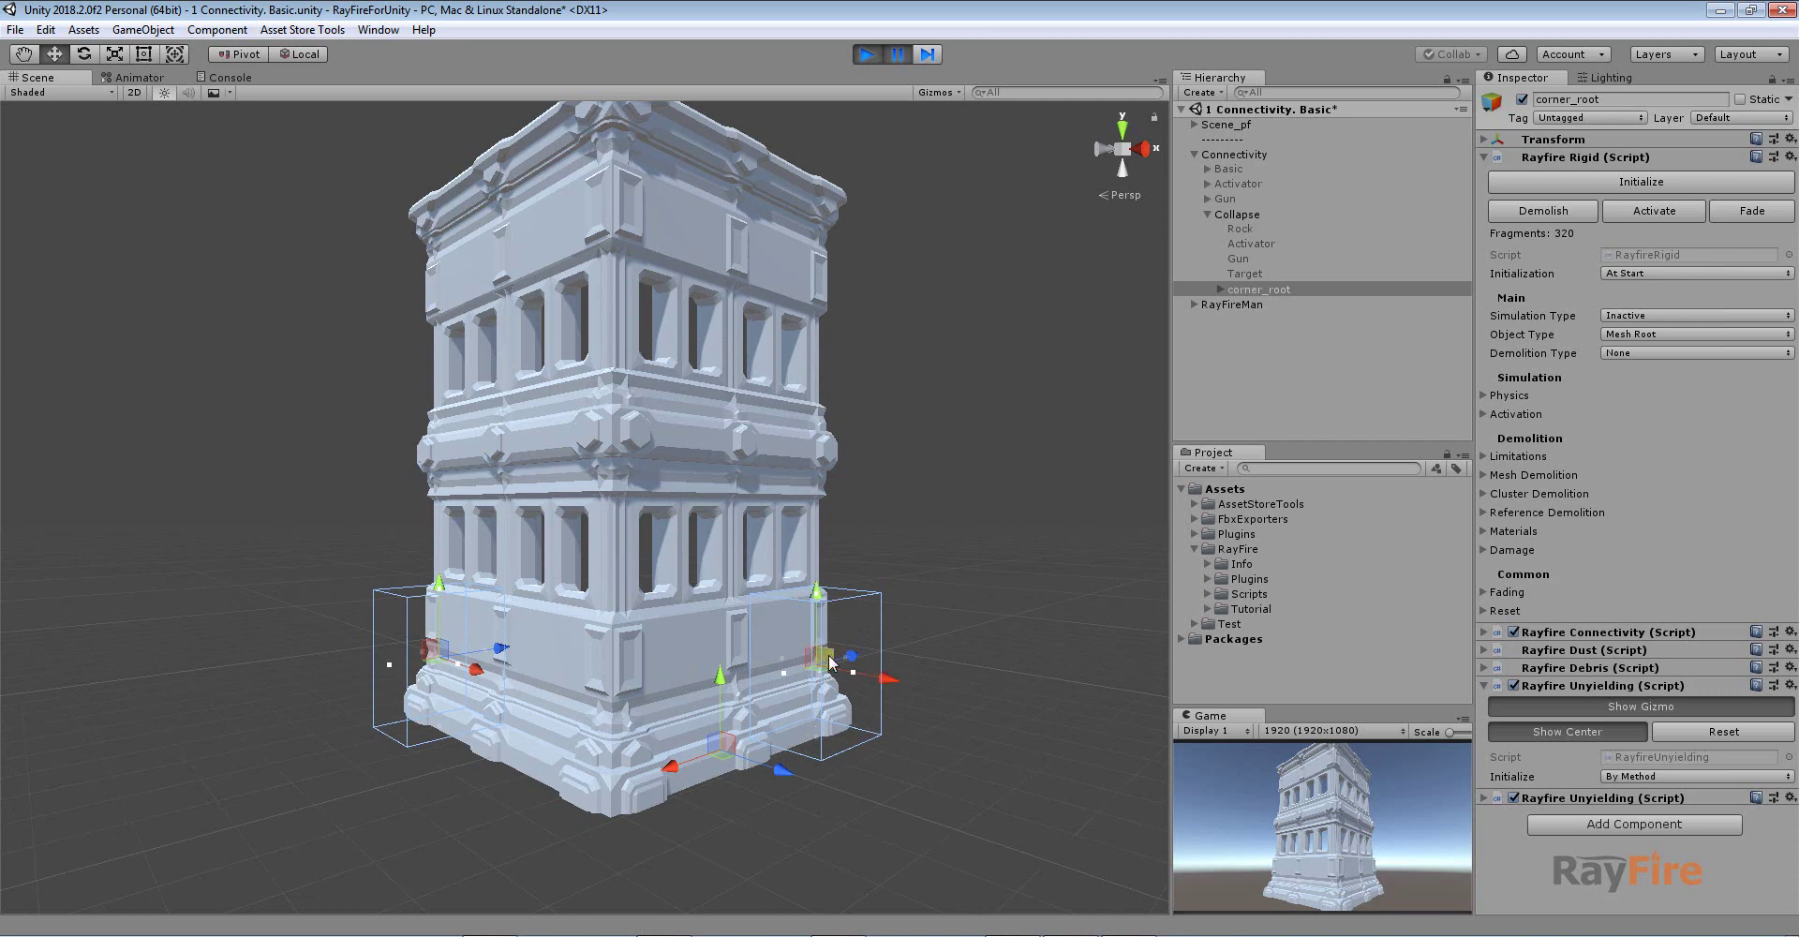
alt+drag(822, 654, 874, 663)
alt+drag(987, 581, 1033, 549)
middle_drag(682, 243, 688, 289)
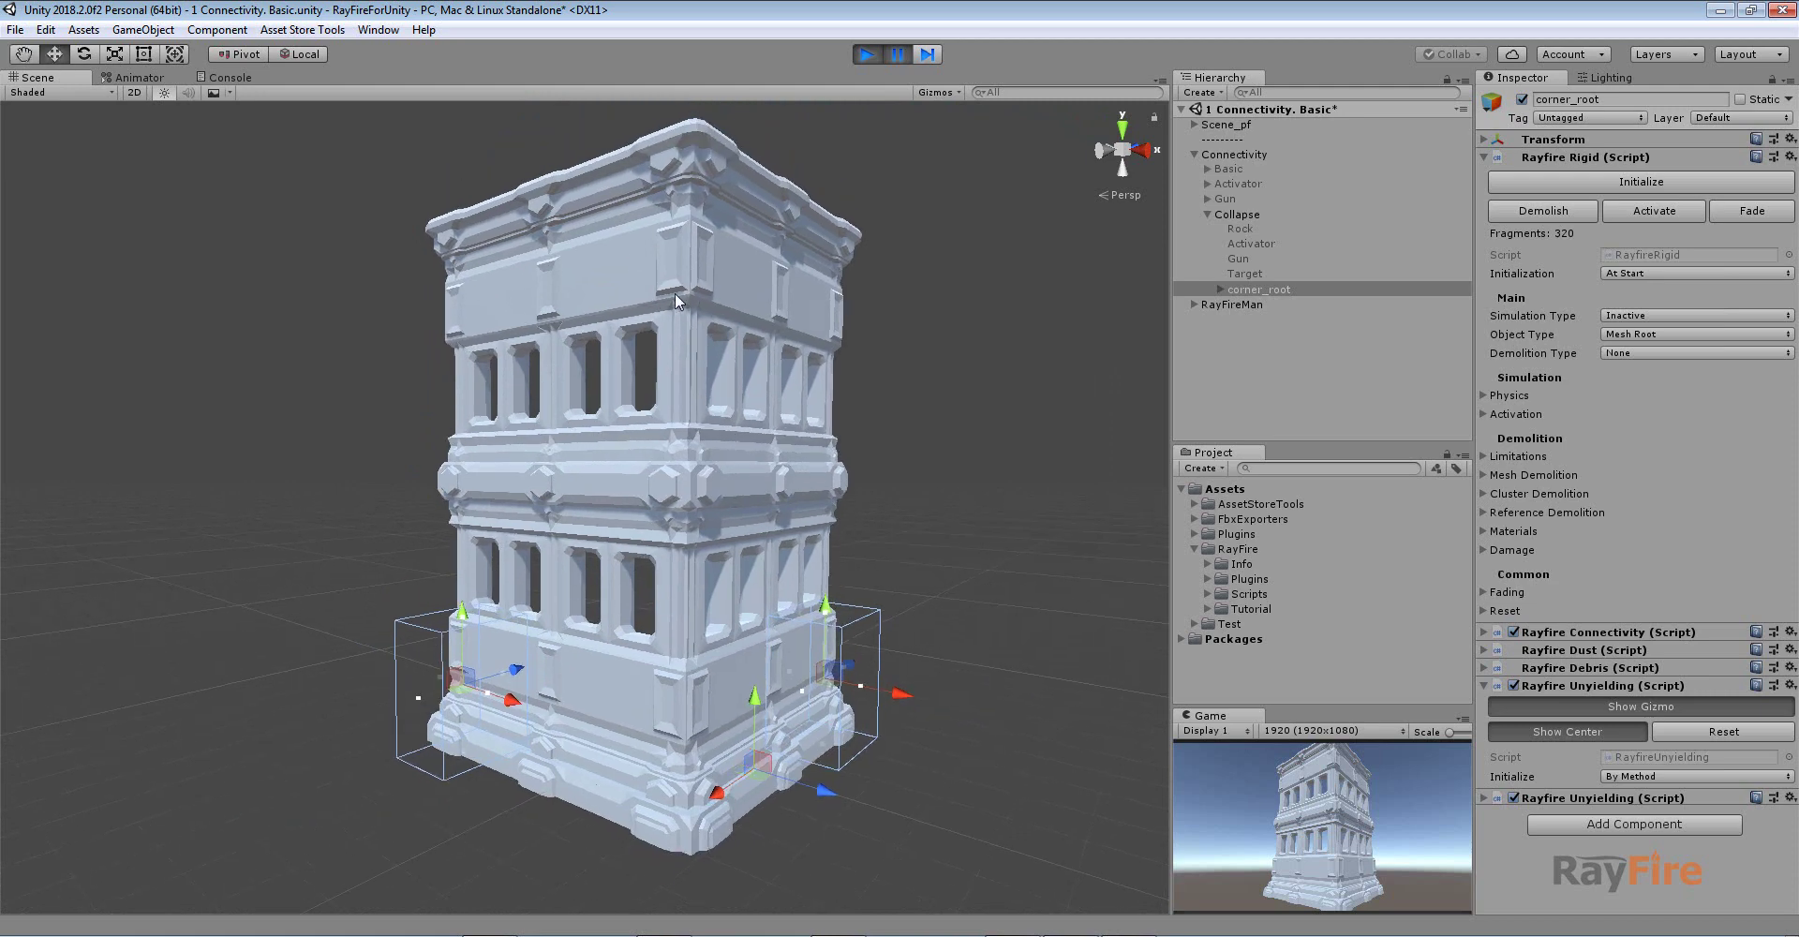
alt+drag(723, 324, 761, 375)
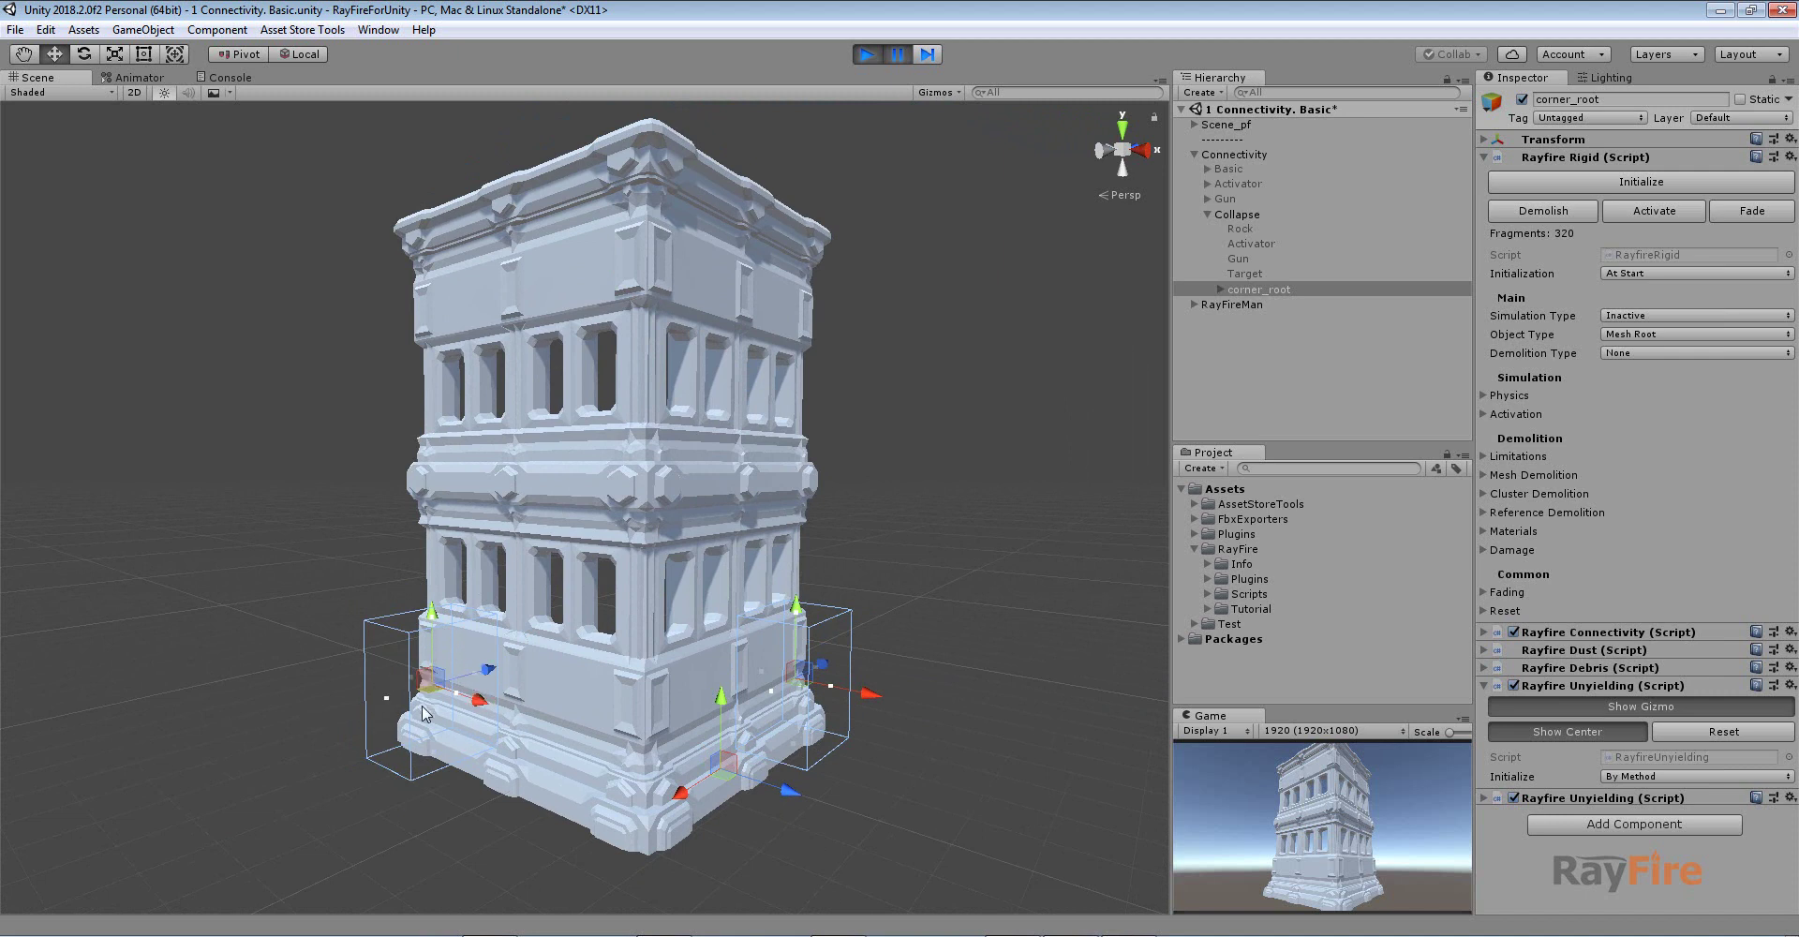
click(1483, 685)
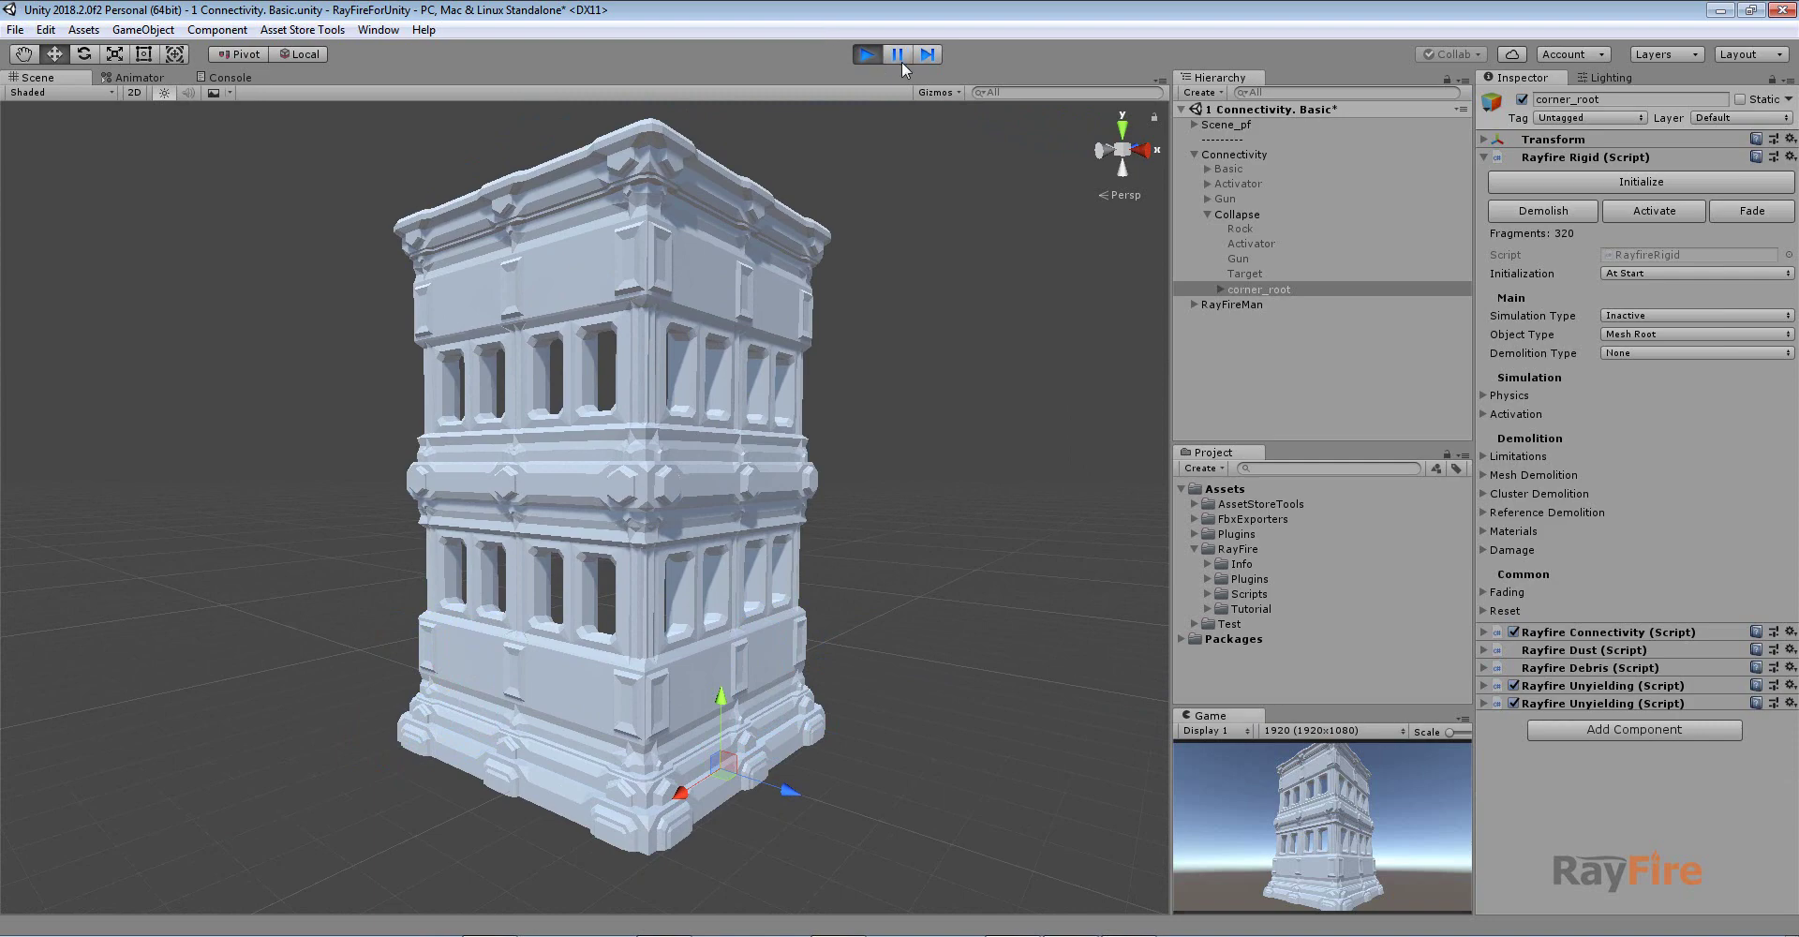
Display the shard connections from corner_root's Rayfire Connectivity component and inspect them around the lower storey
click(1590, 632)
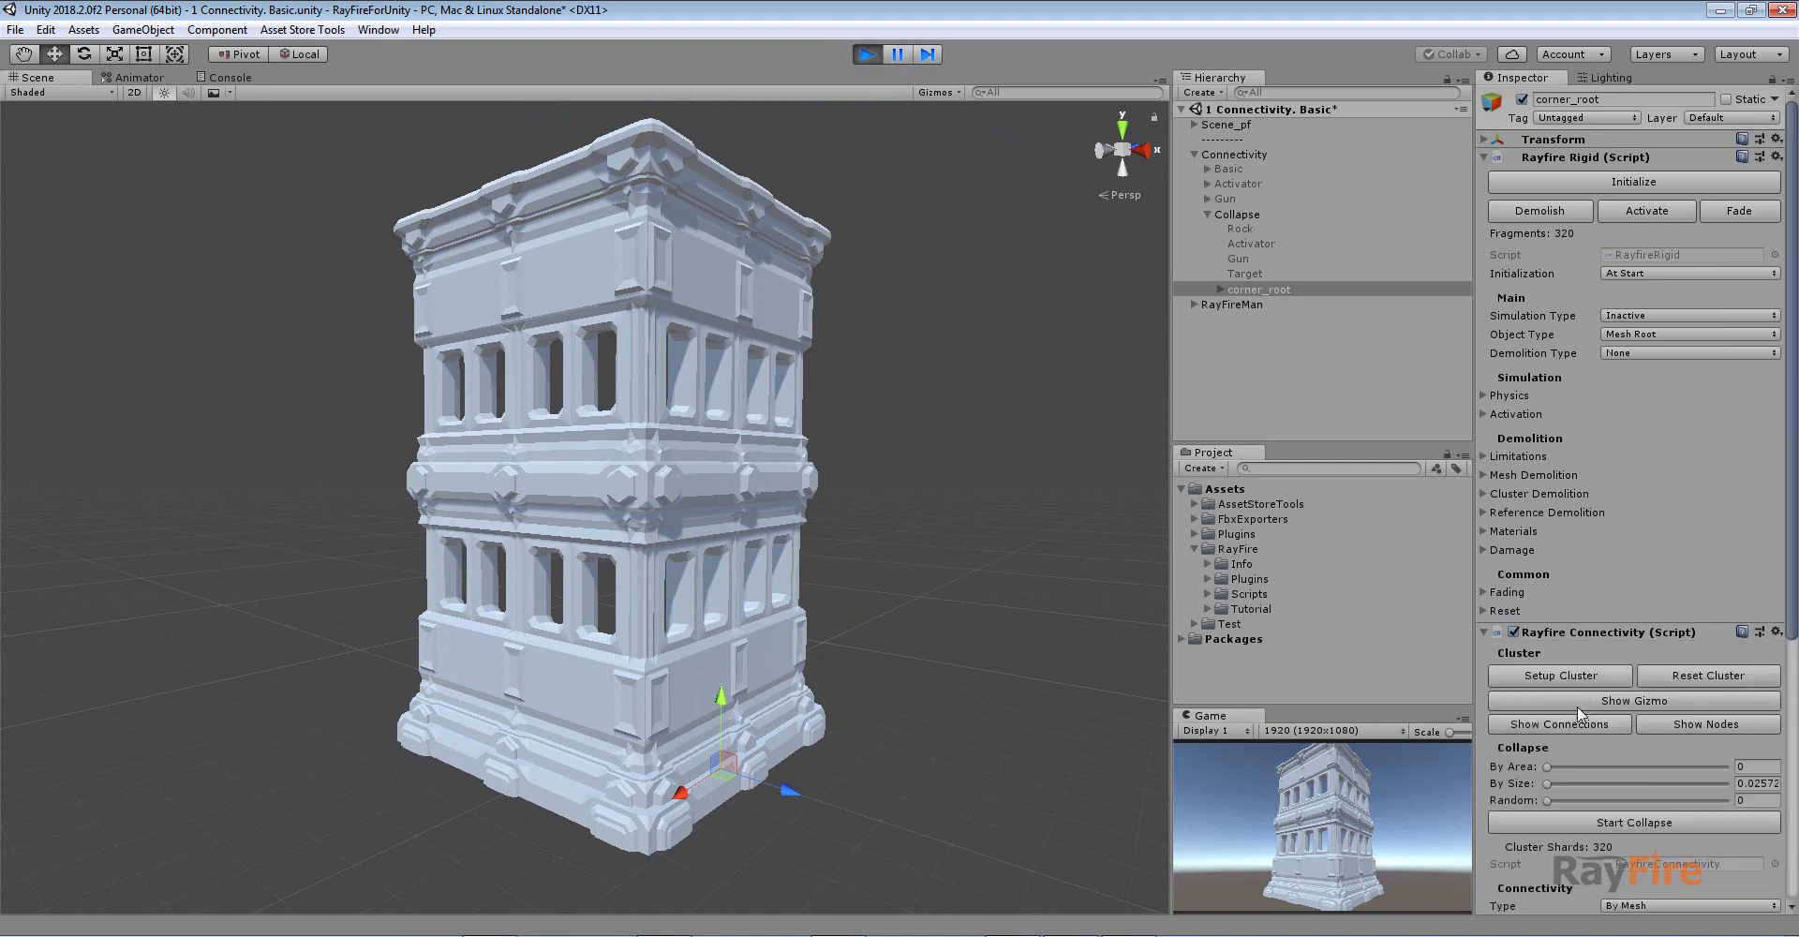
middle_drag(850, 543, 875, 509)
scroll(941, 558, up, 3)
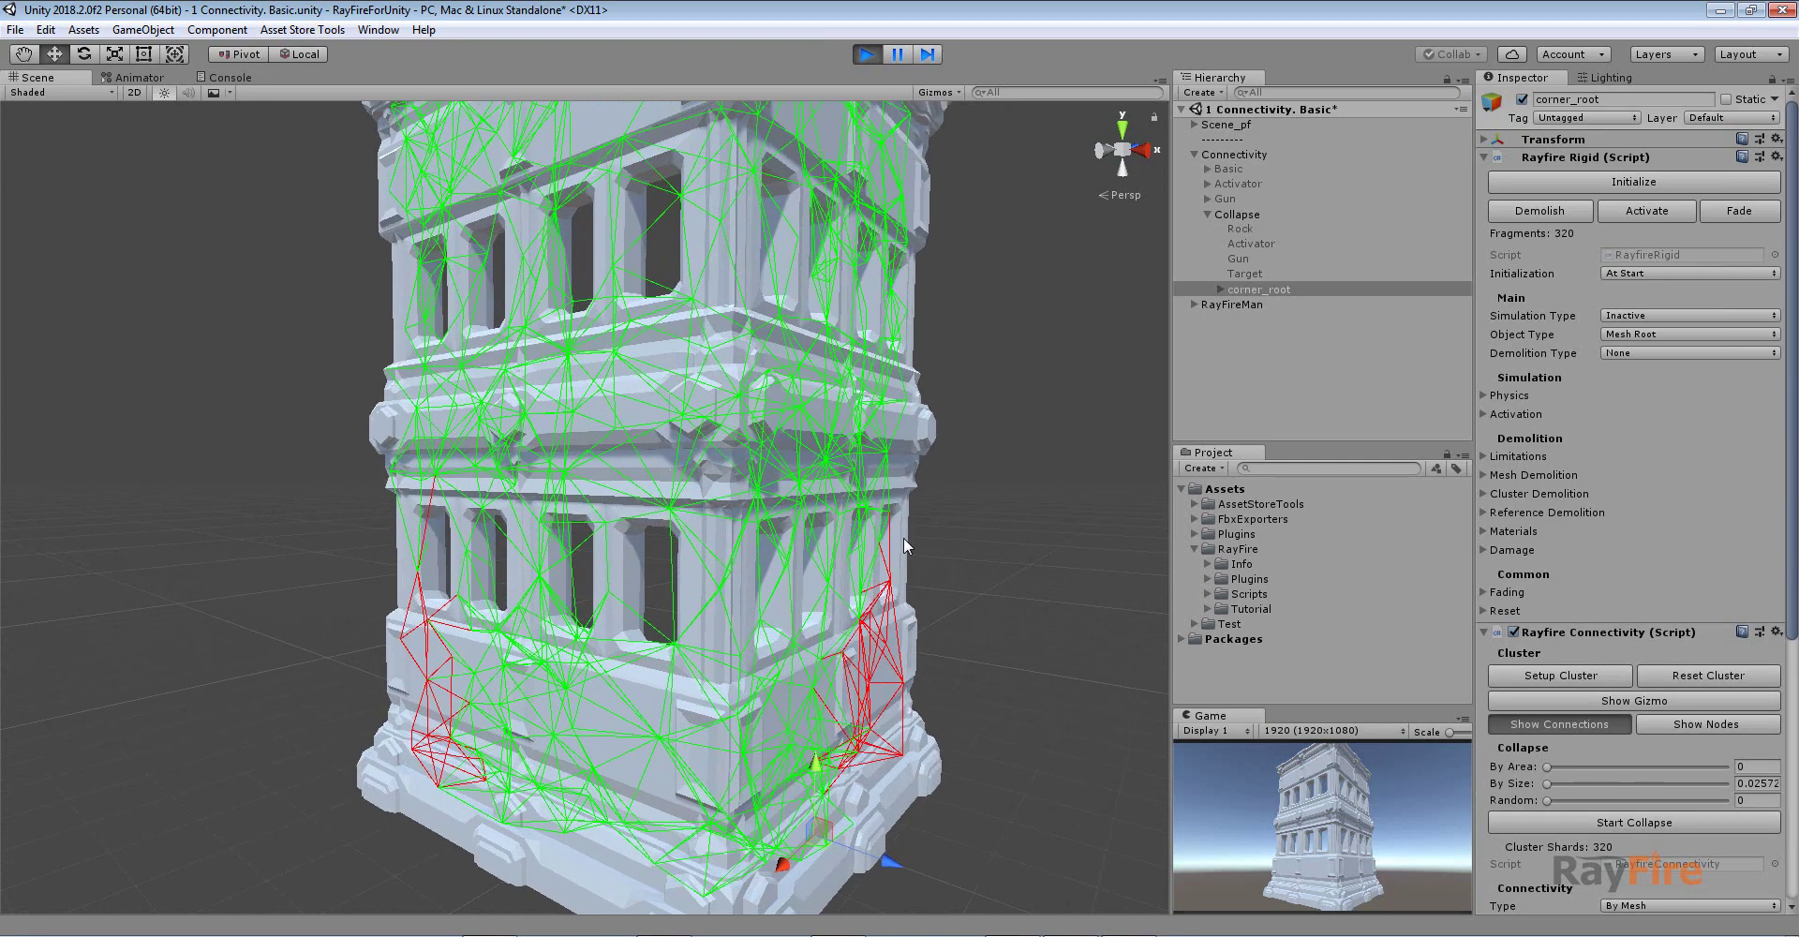
alt+drag(941, 559, 1091, 483)
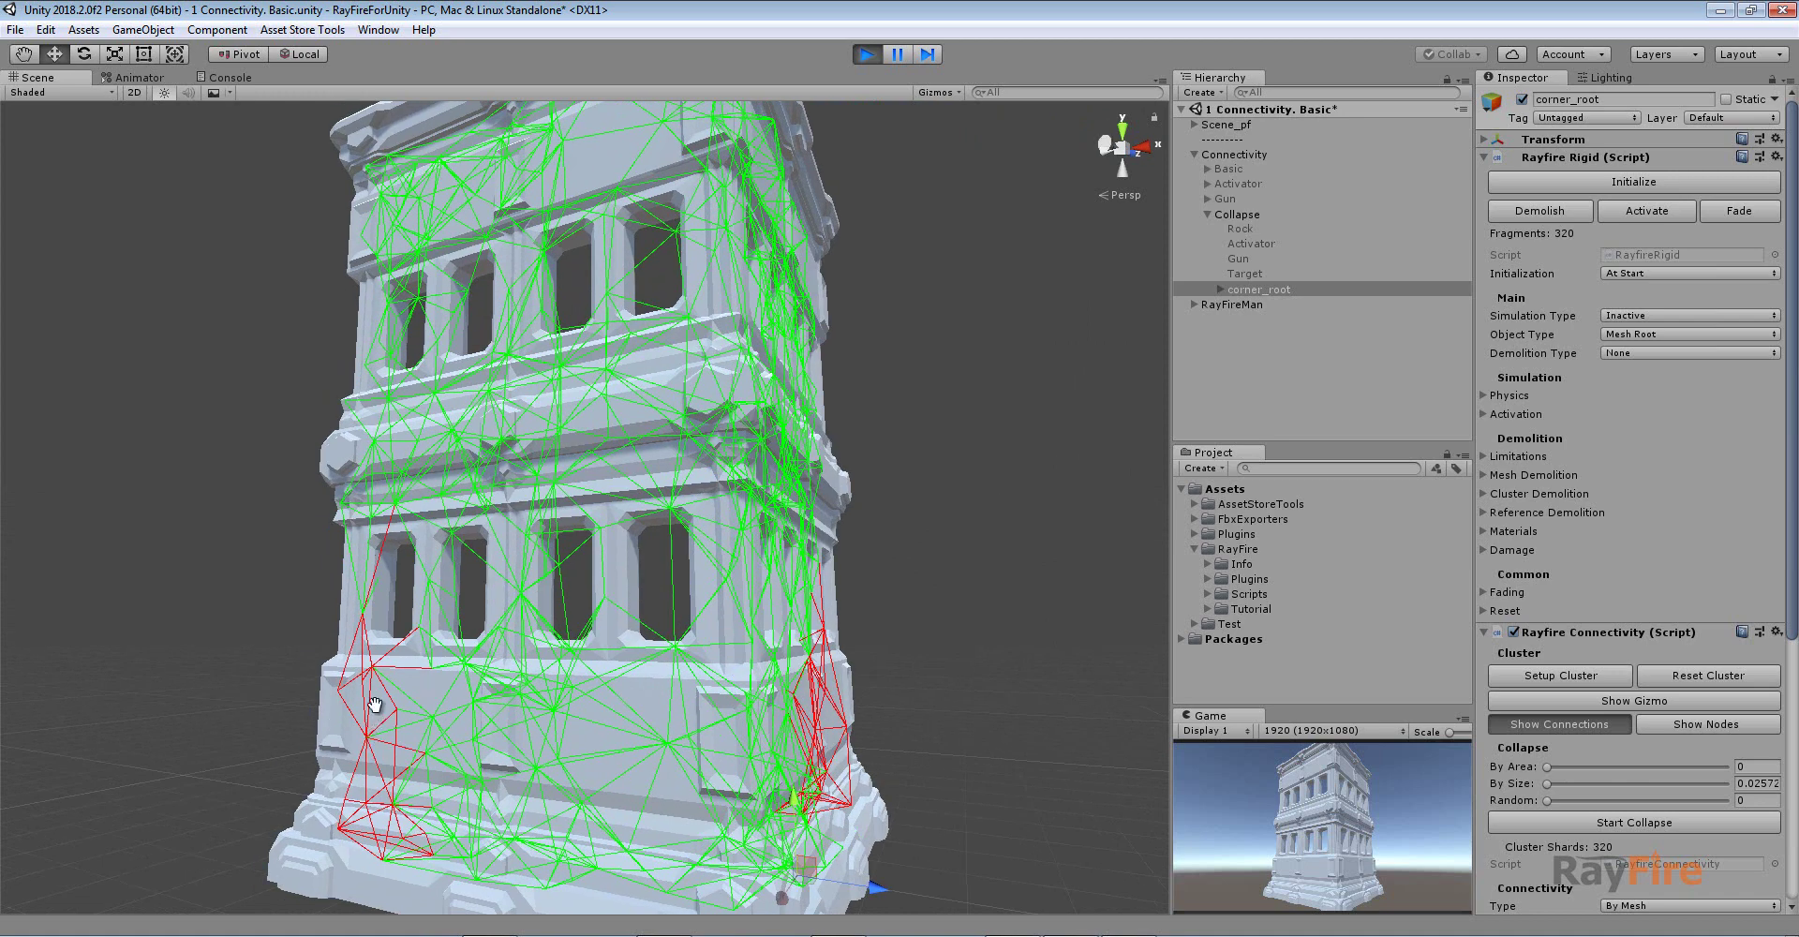
middle_drag(363, 684, 321, 647)
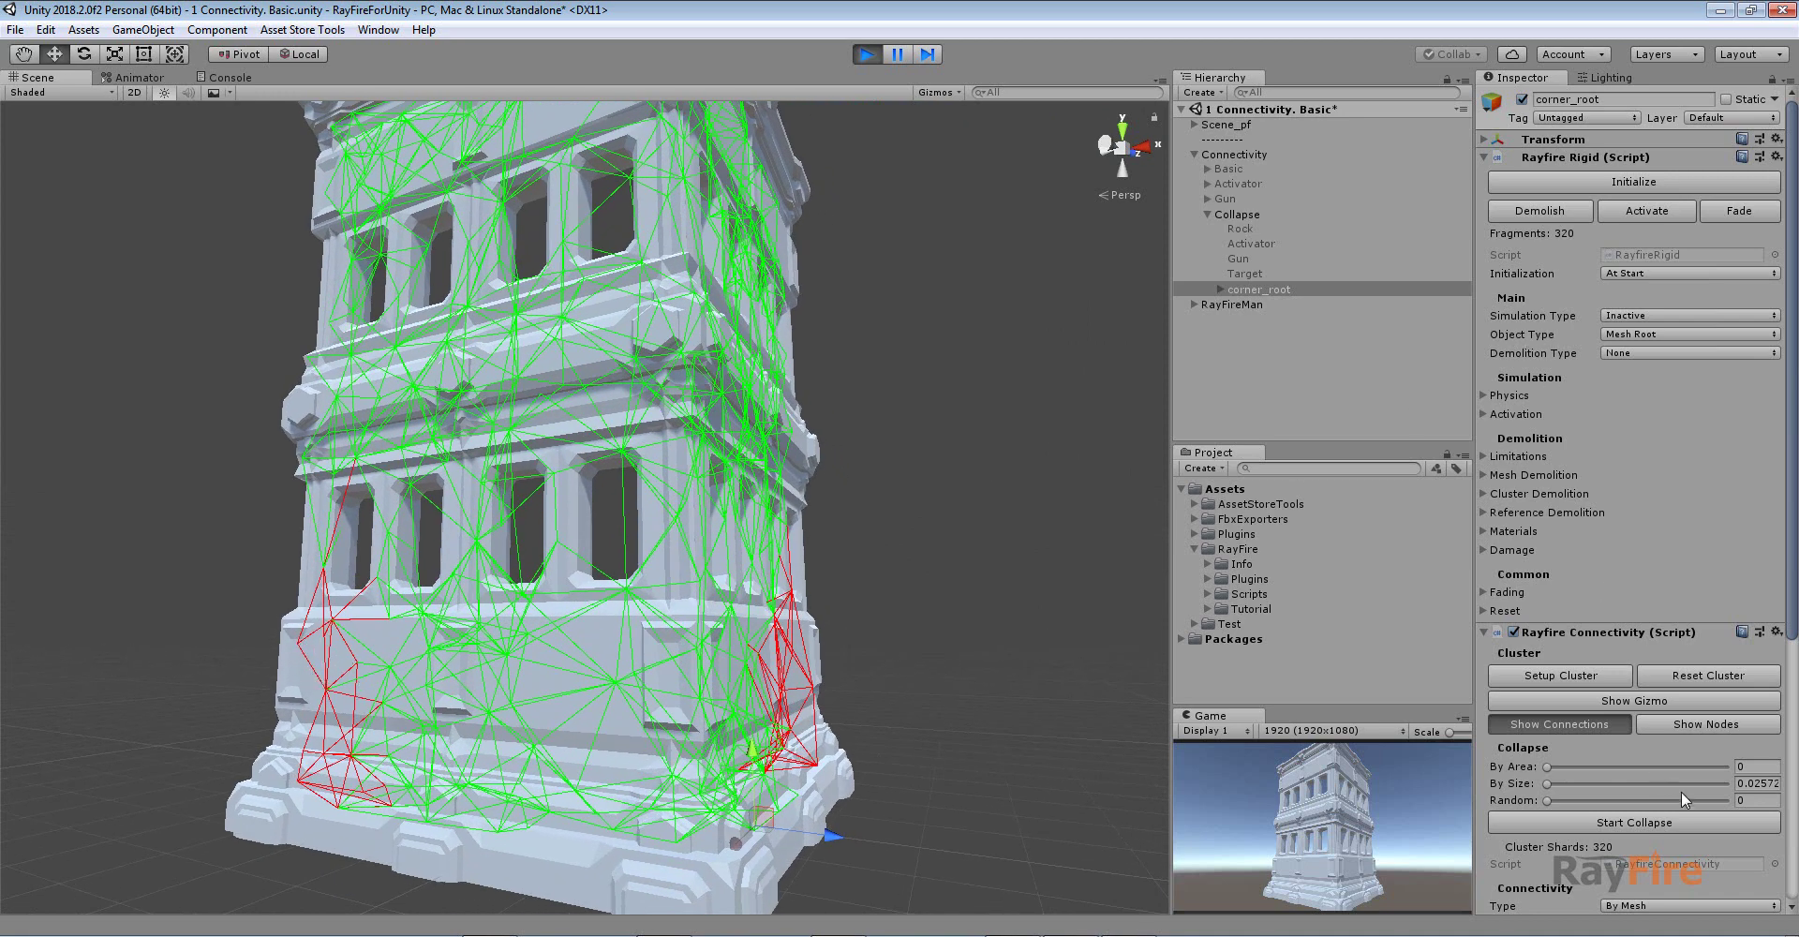
Show the connectivity nodes on the building, examine them from several angles, and hide them again
click(1683, 724)
middle_drag(965, 594, 923, 576)
alt+drag(1031, 646, 713, 499)
middle_drag(589, 322, 584, 372)
alt+drag(585, 373, 761, 382)
middle_drag(615, 323, 592, 493)
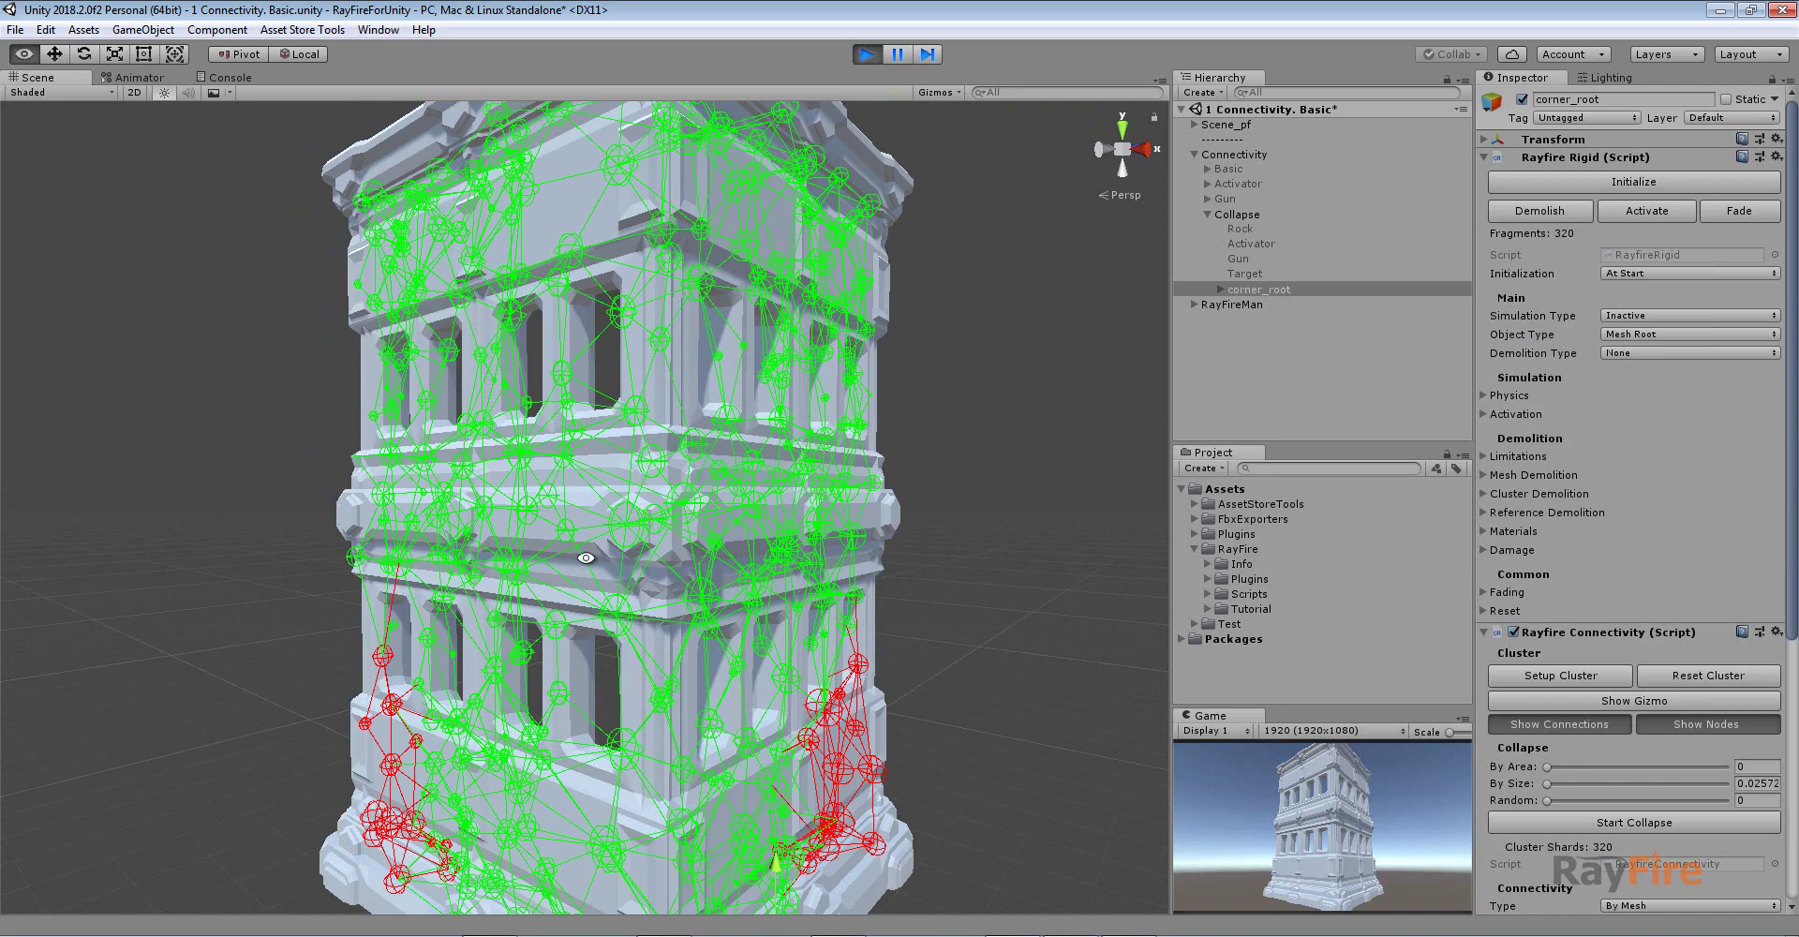
alt+drag(553, 532, 1072, 562)
click(1706, 725)
Try the Minimum Size connectivity filter at 3.46 and reset it to 0
middle_drag(784, 324, 821, 428)
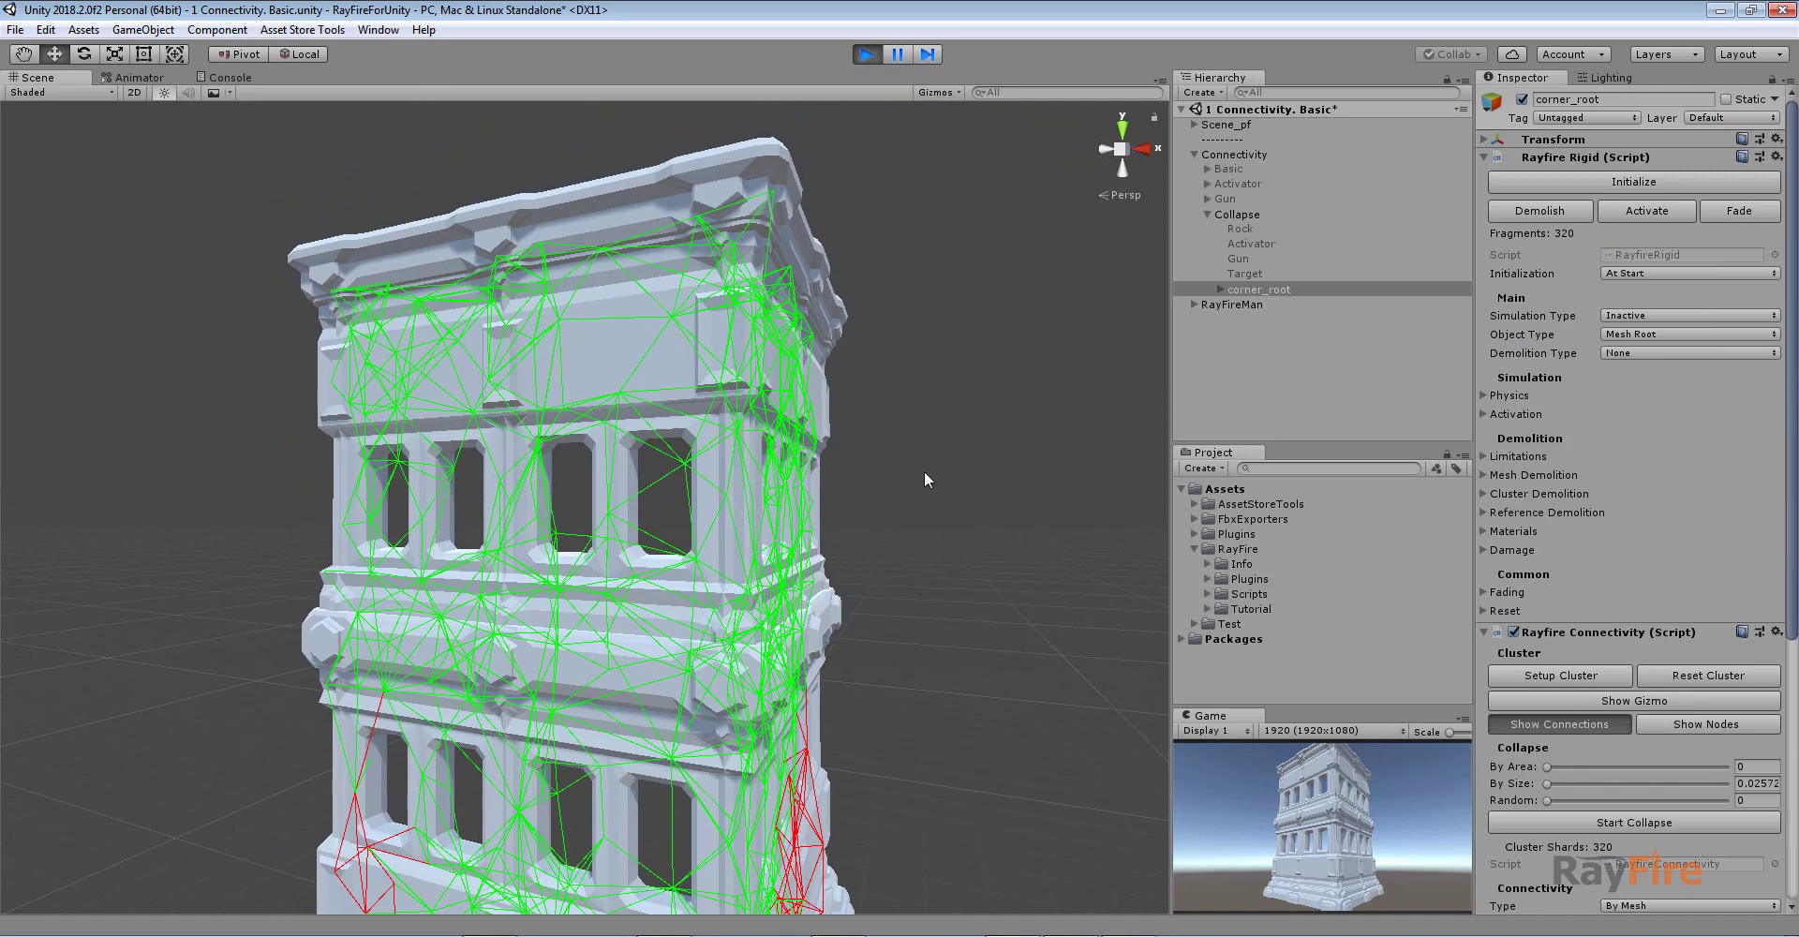
alt+drag(929, 485, 969, 506)
scroll(1594, 682, down, 4)
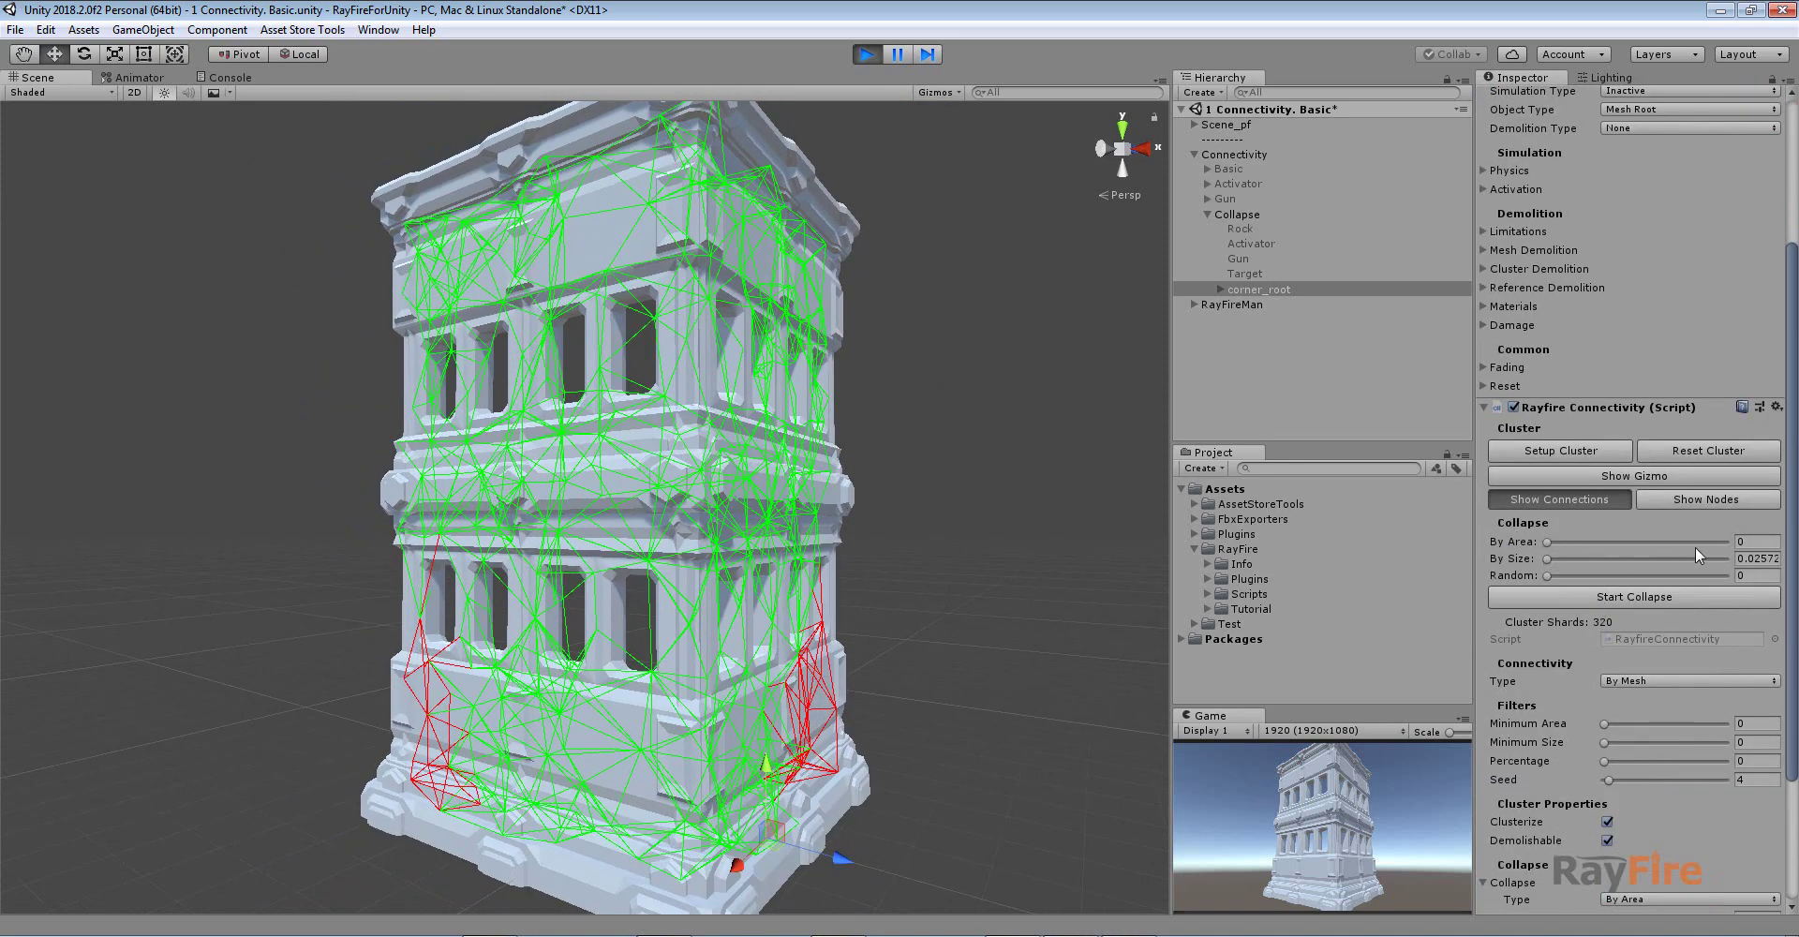
alt+drag(935, 429, 909, 419)
scroll(909, 420, down, 3)
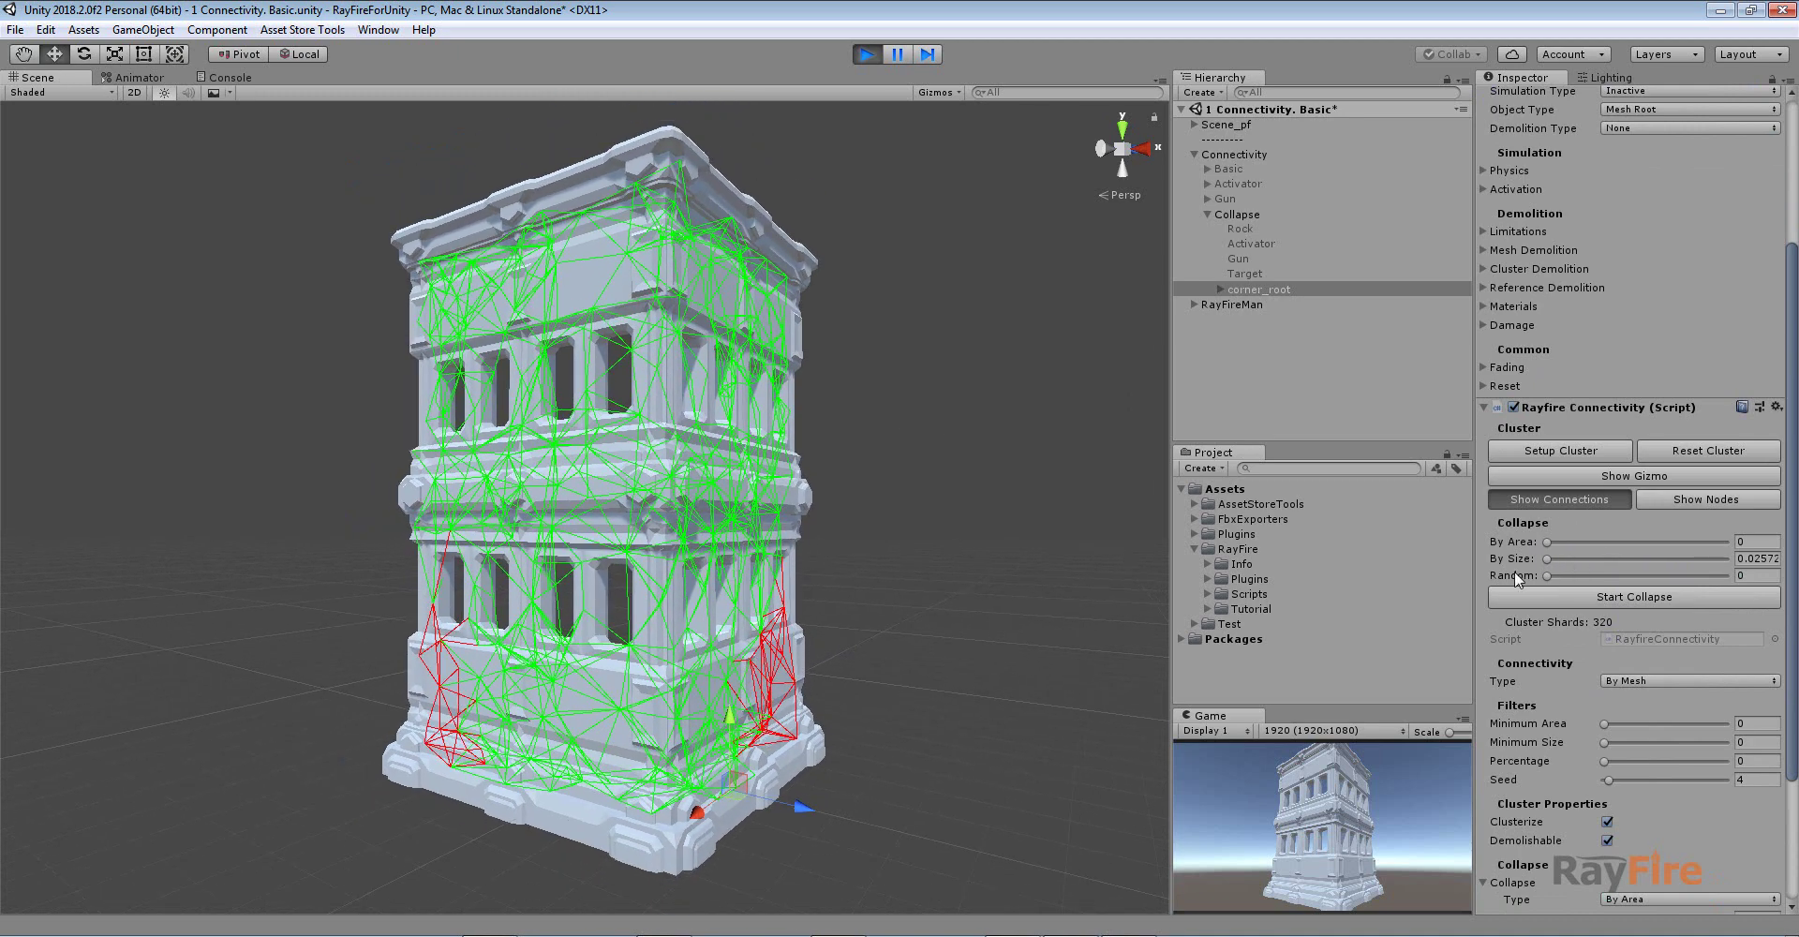
alt+drag(956, 504, 927, 490)
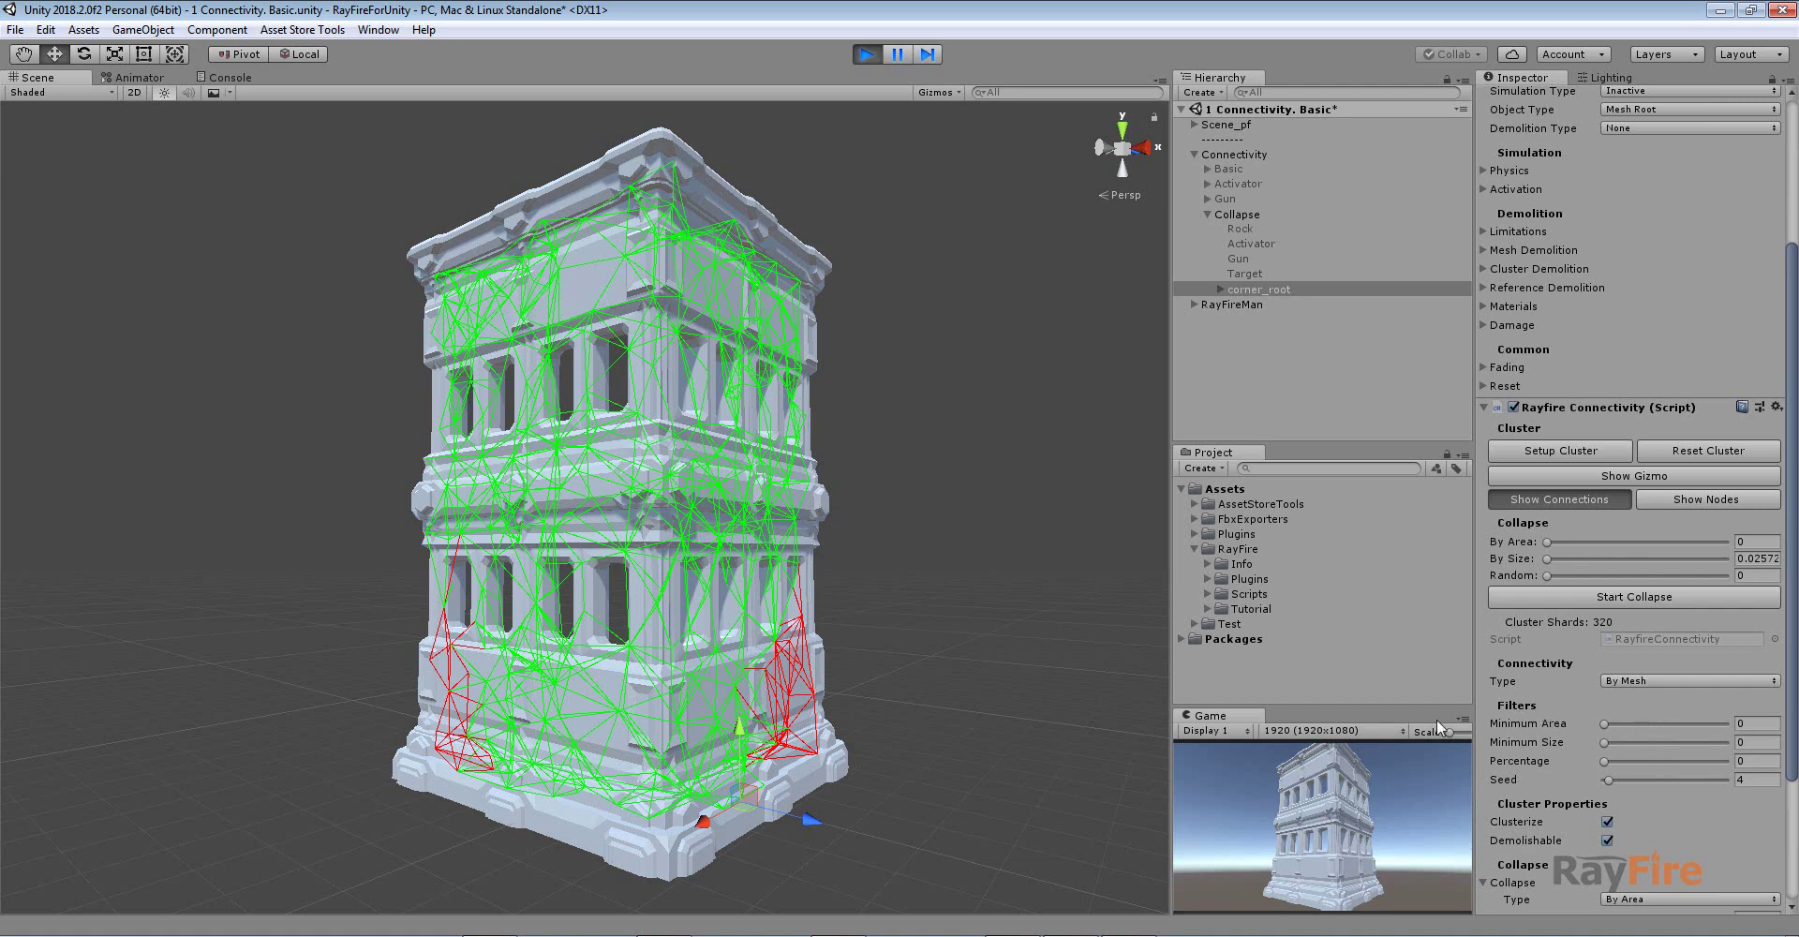
click(1628, 740)
scroll(591, 590, up, 4)
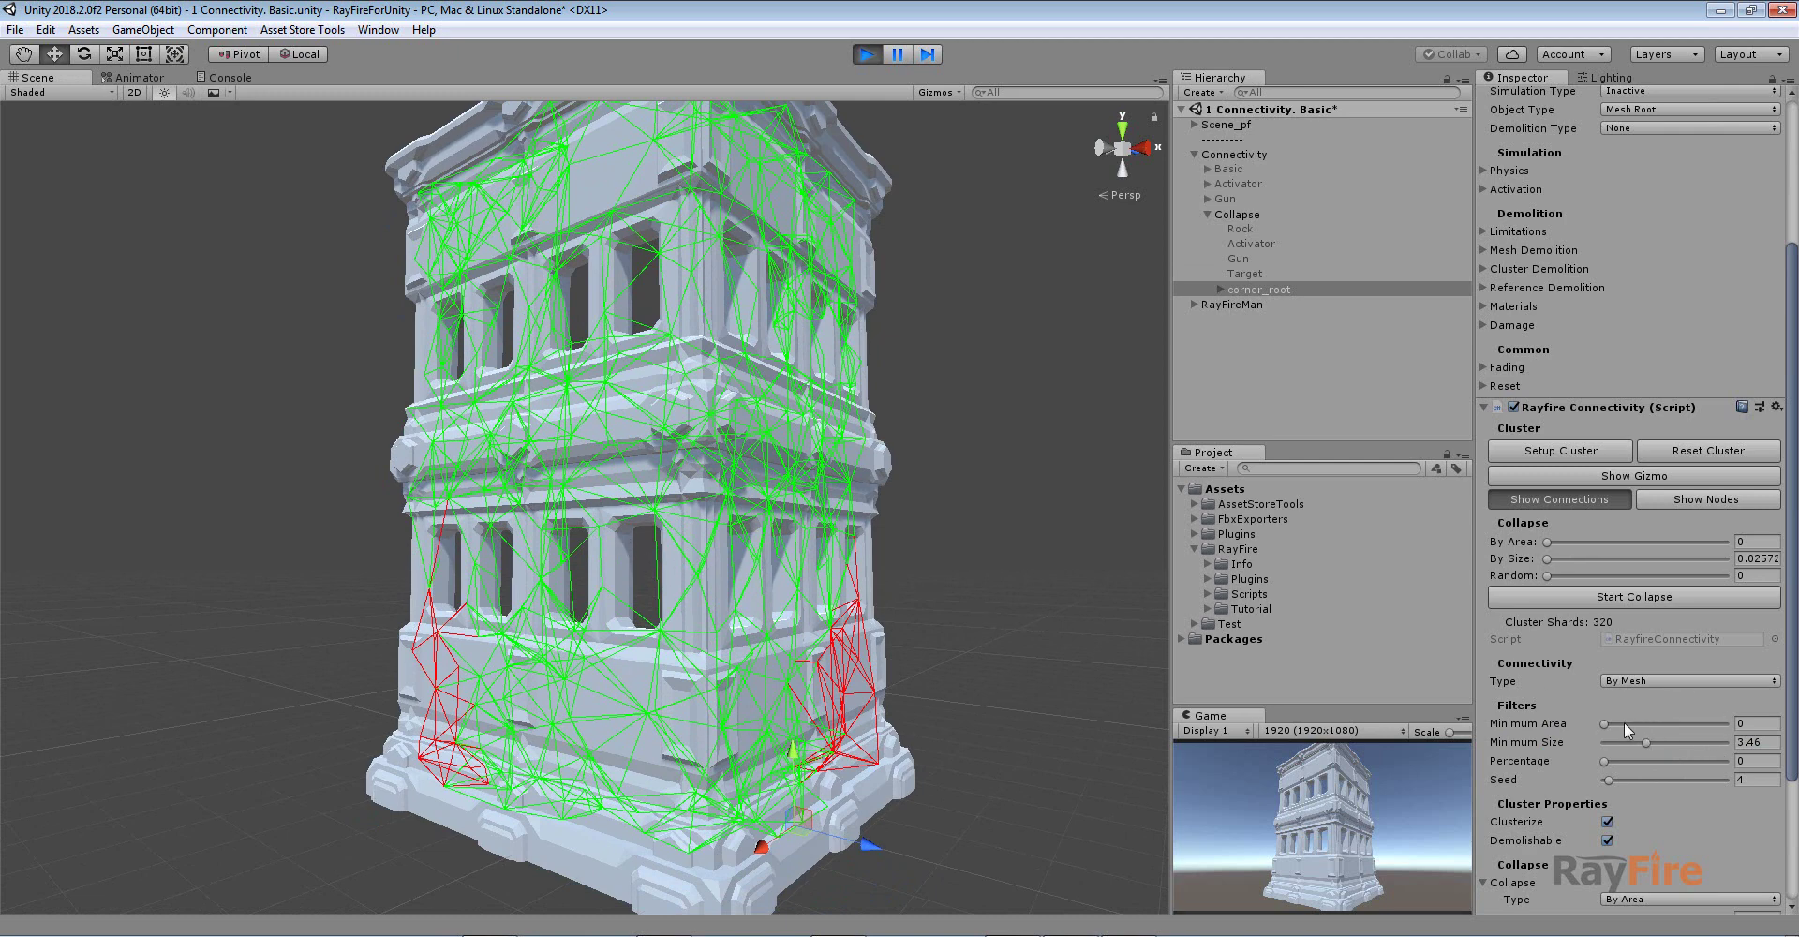
drag(1622, 721, 1615, 727)
drag(1644, 738, 1578, 752)
scroll(701, 569, down, 1)
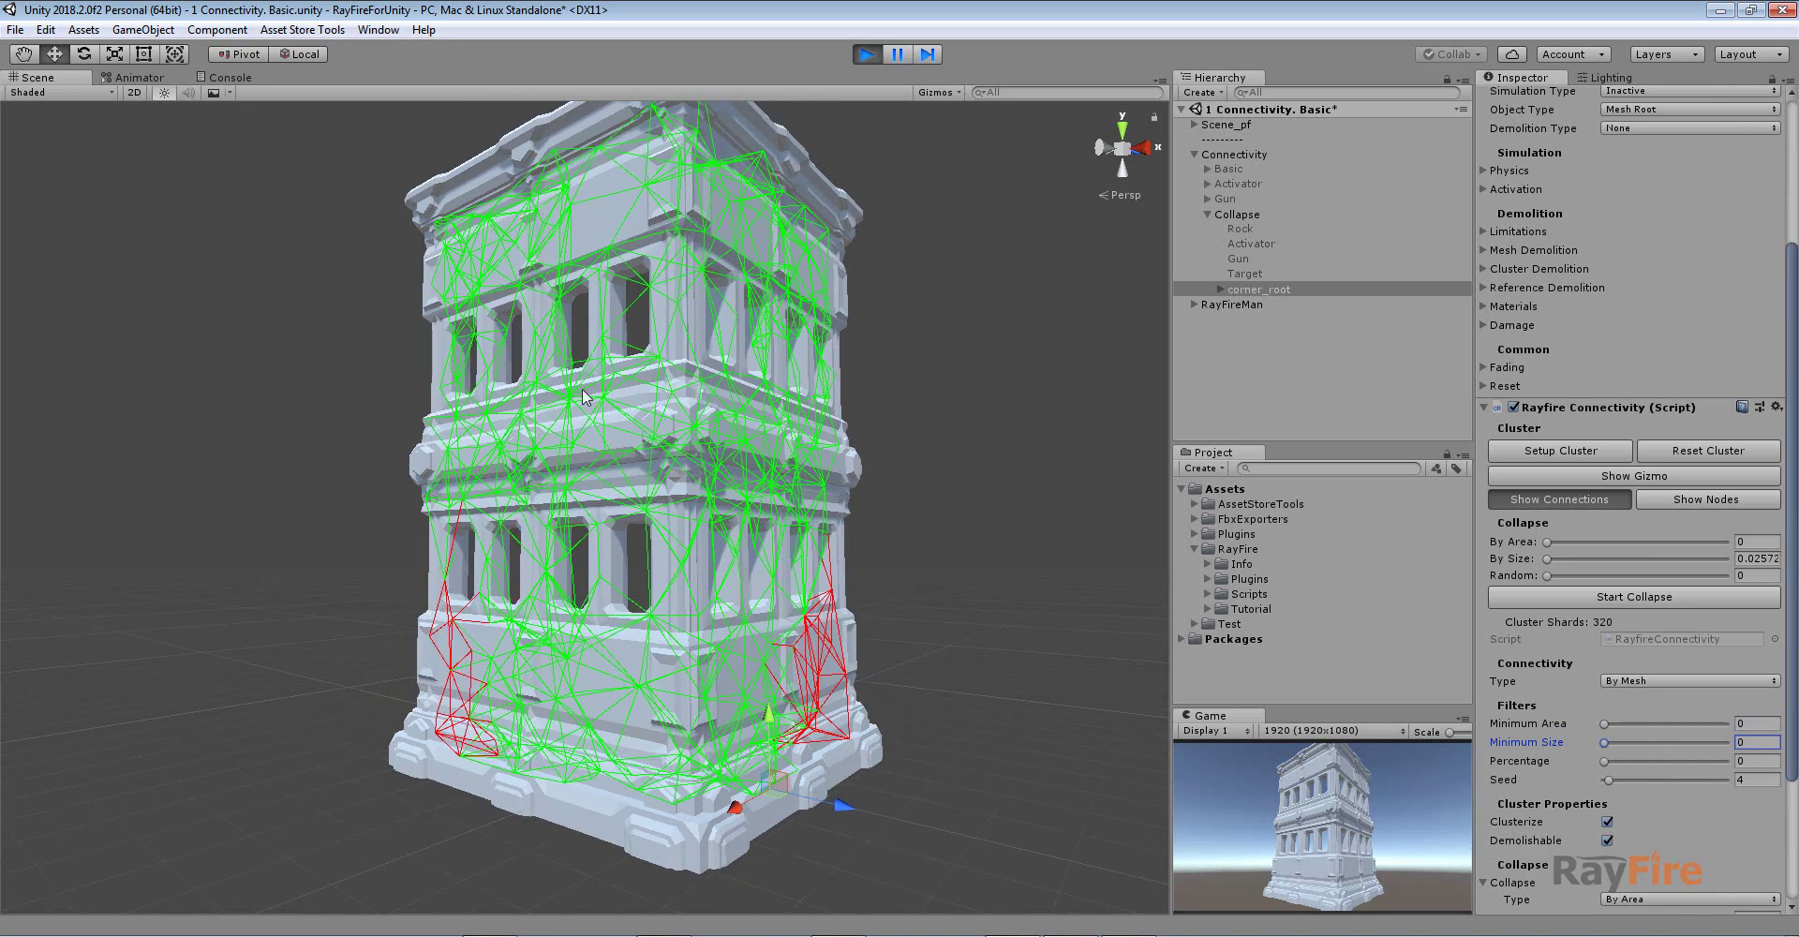
Set the Rayfire Connectivity By Size collapse value to 0.57 and look over the building
middle_drag(675, 414, 671, 449)
scroll(671, 449, down, 1)
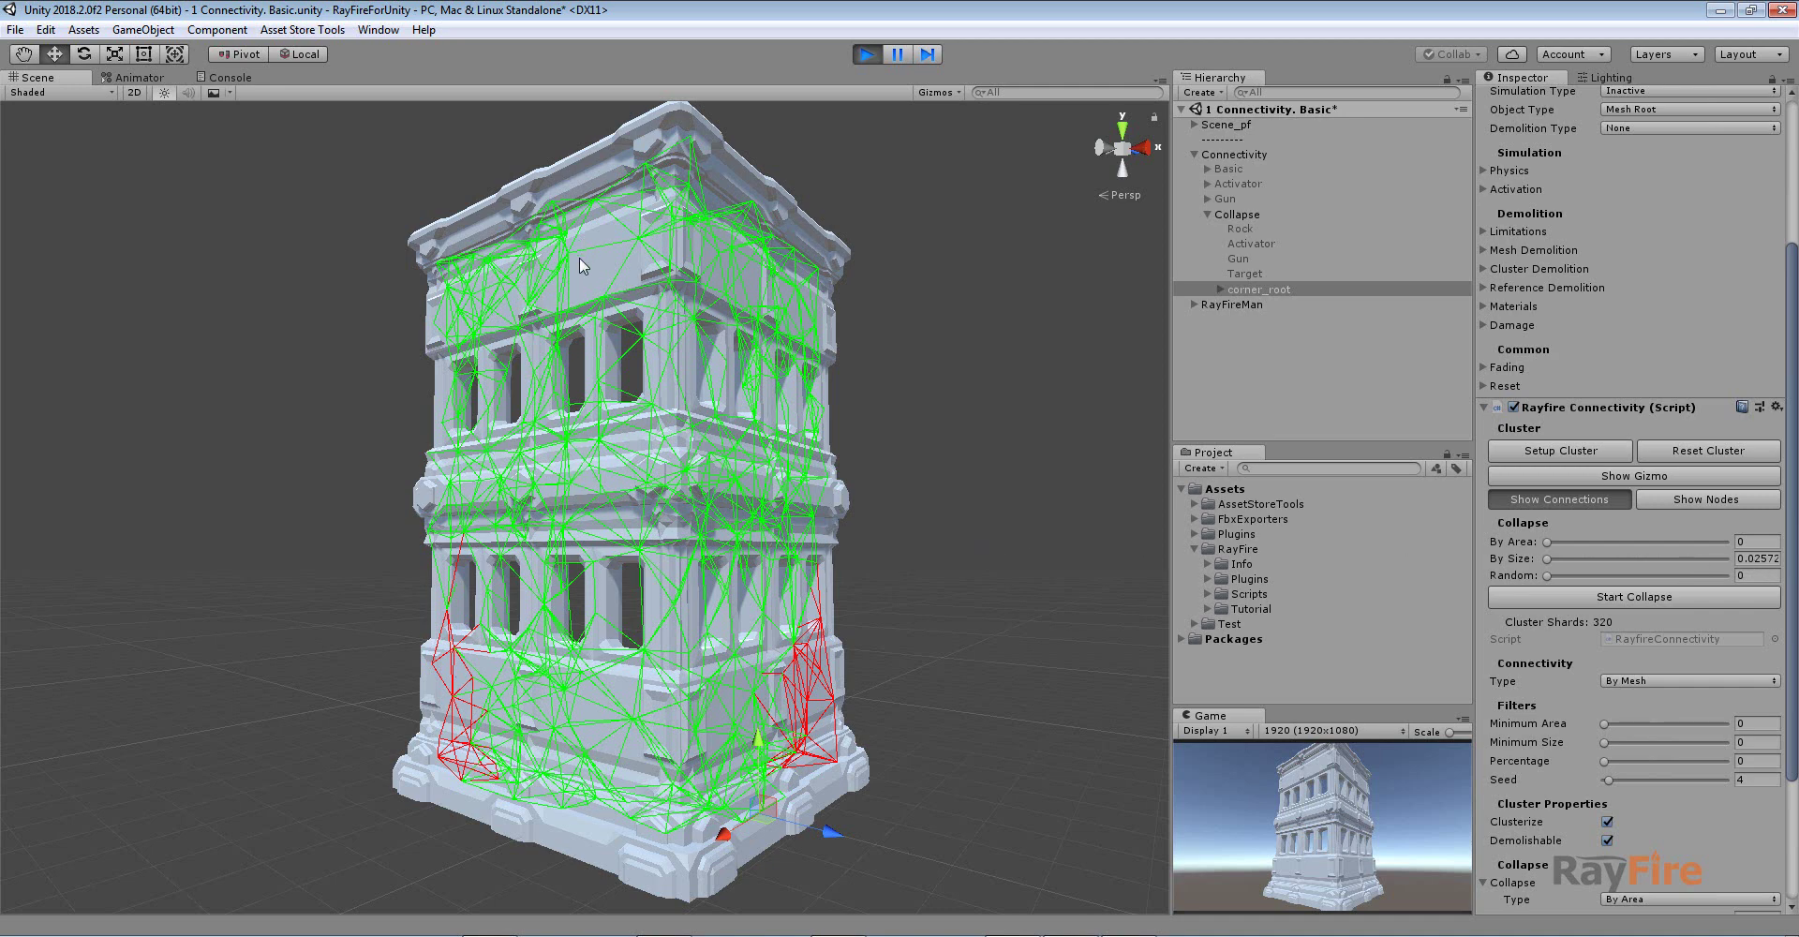
click(1768, 560)
drag(1549, 554, 1582, 556)
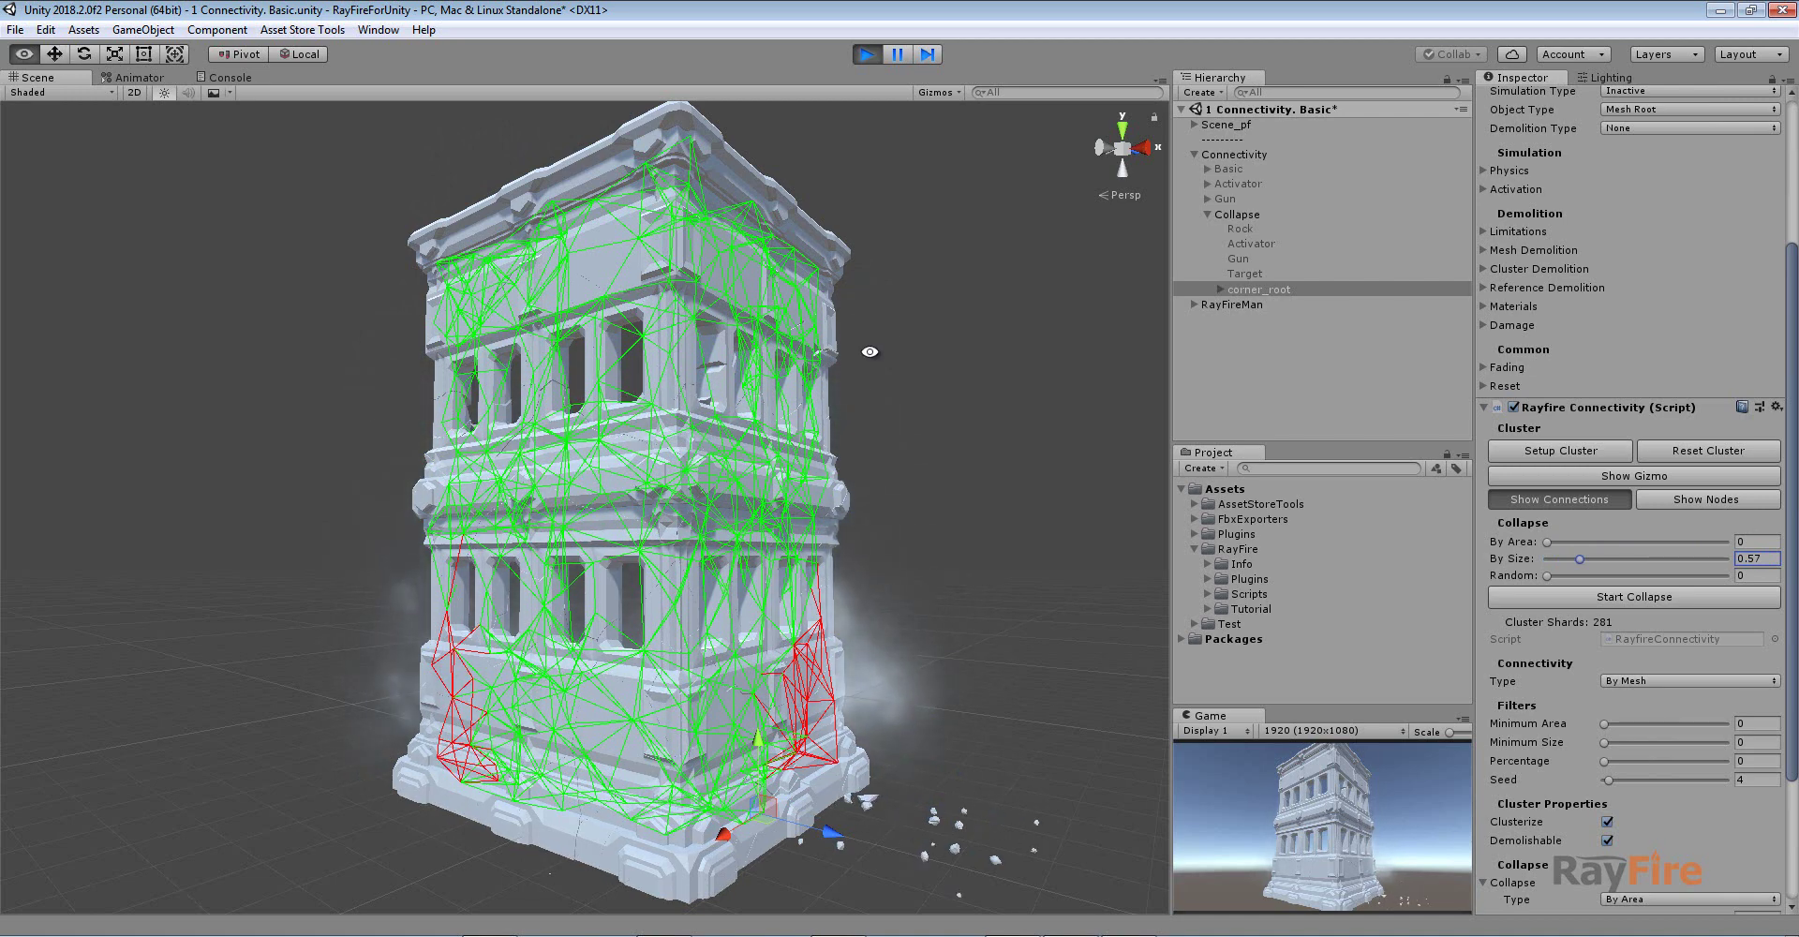
alt+drag(722, 386, 806, 419)
alt+drag(700, 382, 710, 372)
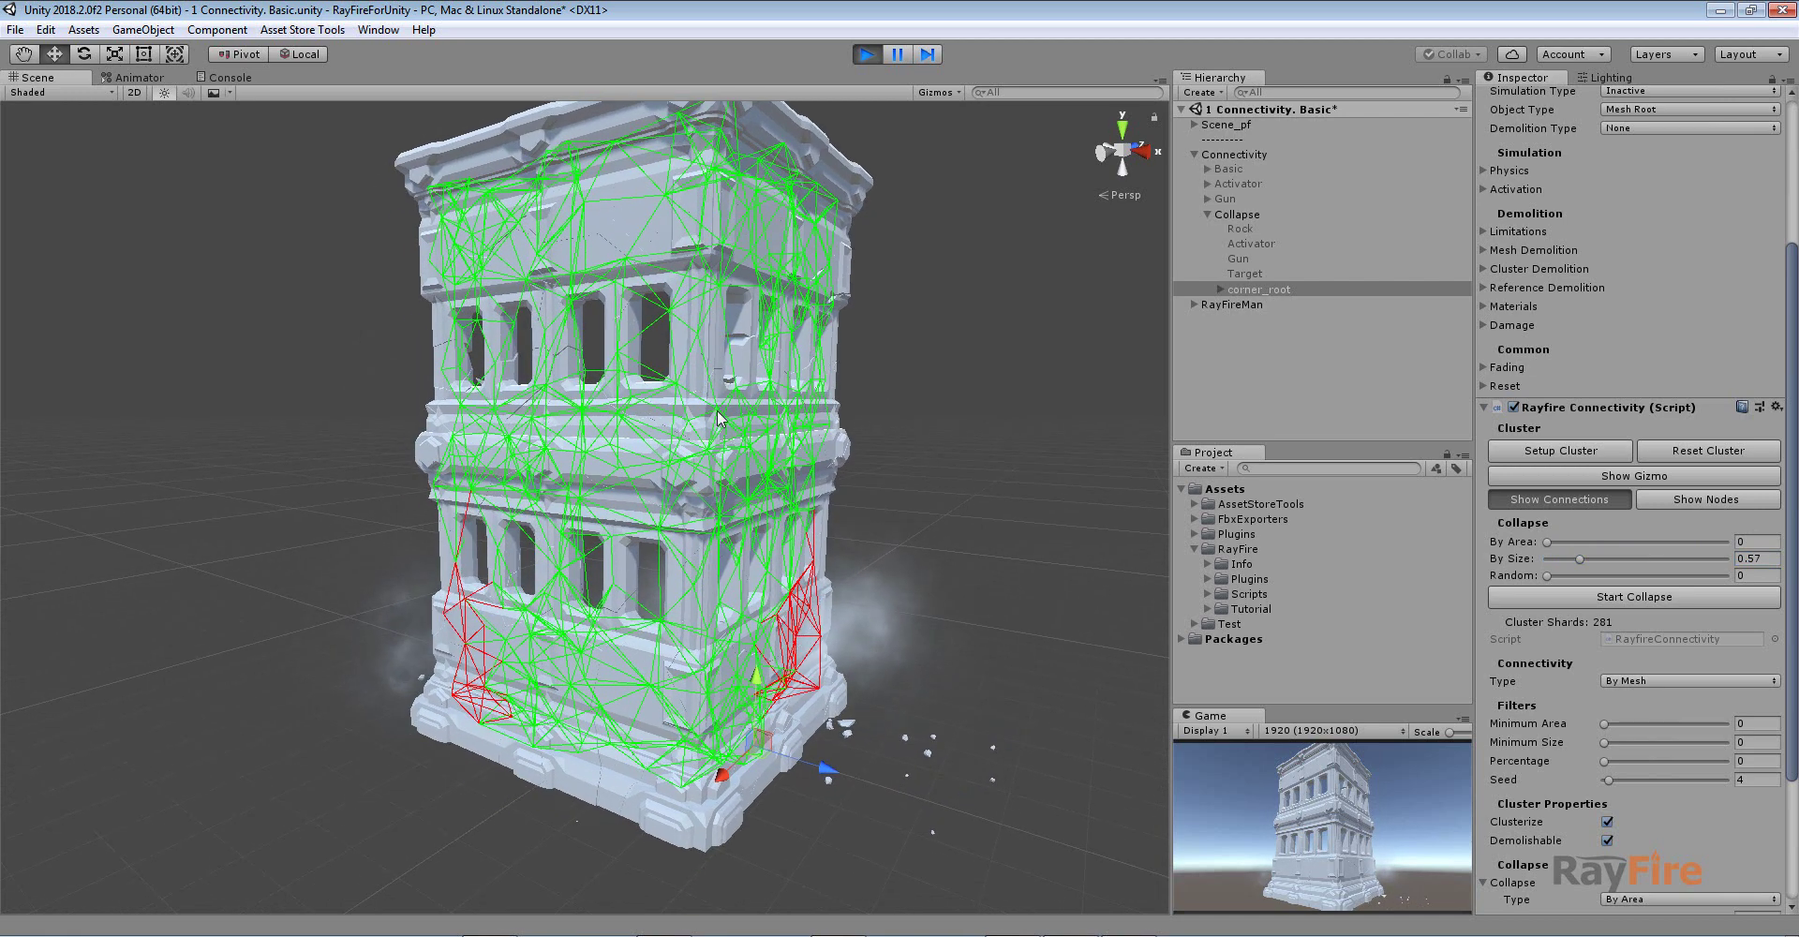
Raise the By Size collapse value to 1.15 and inspect the upper-storey windows up close
drag(1573, 561, 1614, 561)
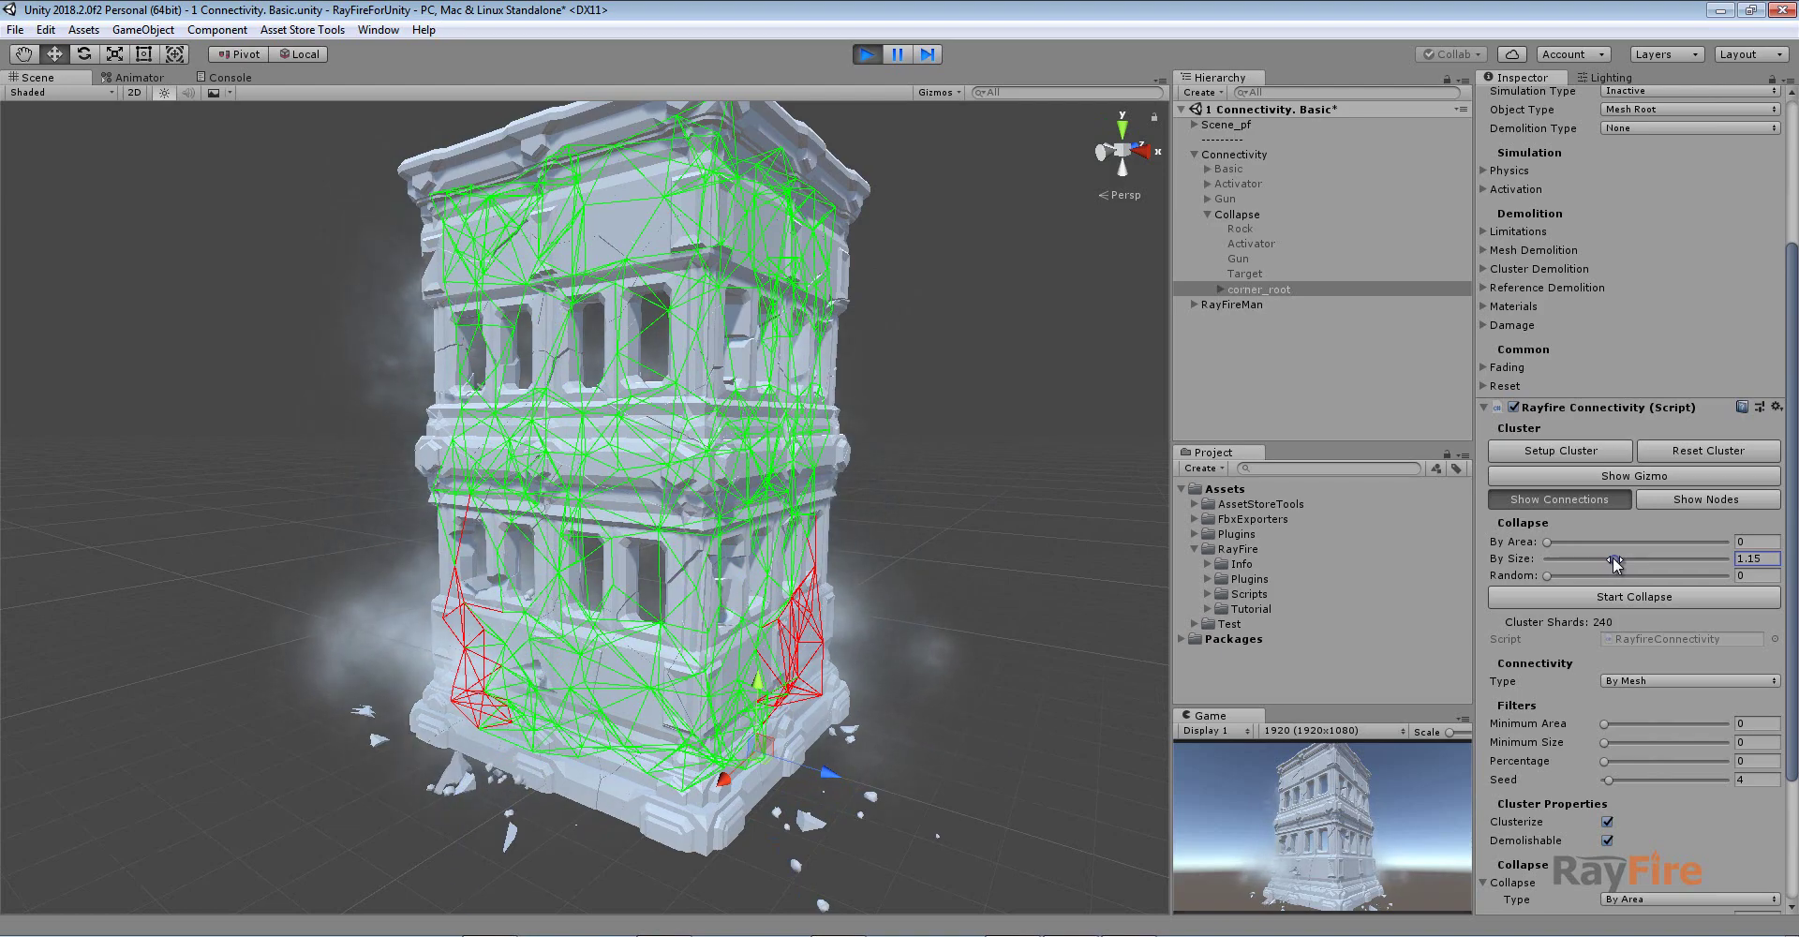
scroll(890, 430, up, 3)
middle_drag(986, 436, 971, 511)
alt+drag(972, 511, 656, 487)
middle_drag(1077, 403, 811, 429)
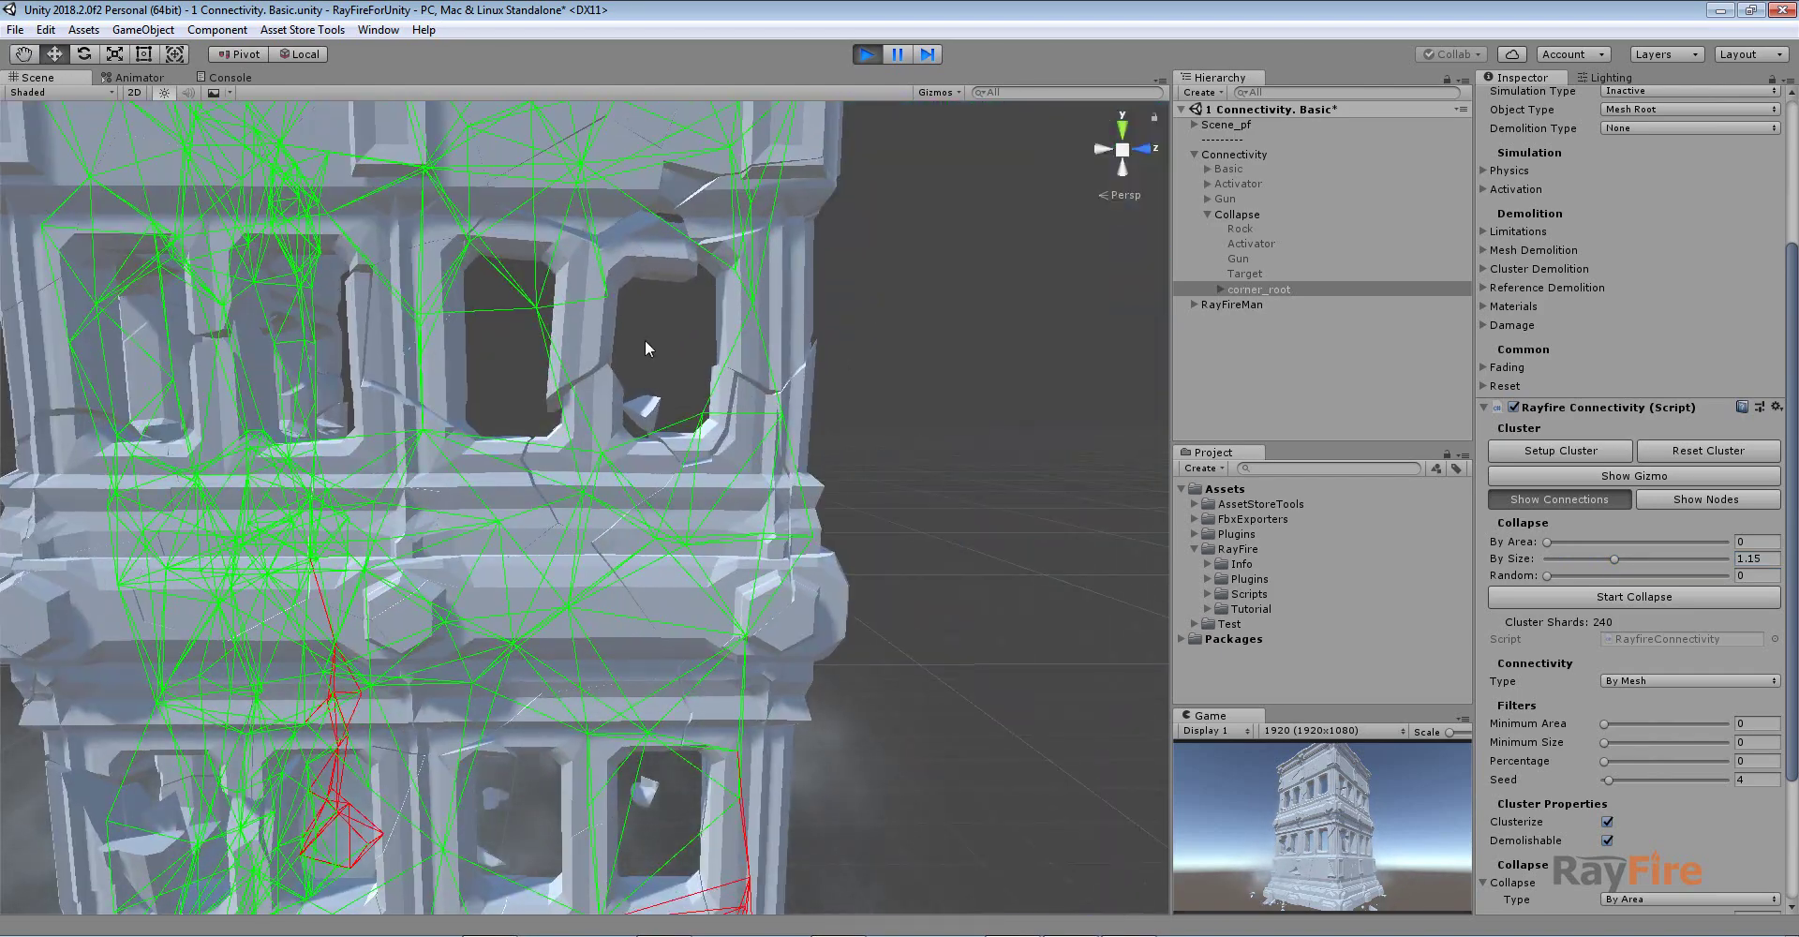
Examine the cracked upper-storey windows and the loosening fragments up close with the building deselected
scroll(661, 329, up, 2)
click(662, 258)
scroll(637, 235, up, 3)
scroll(644, 324, down, 3)
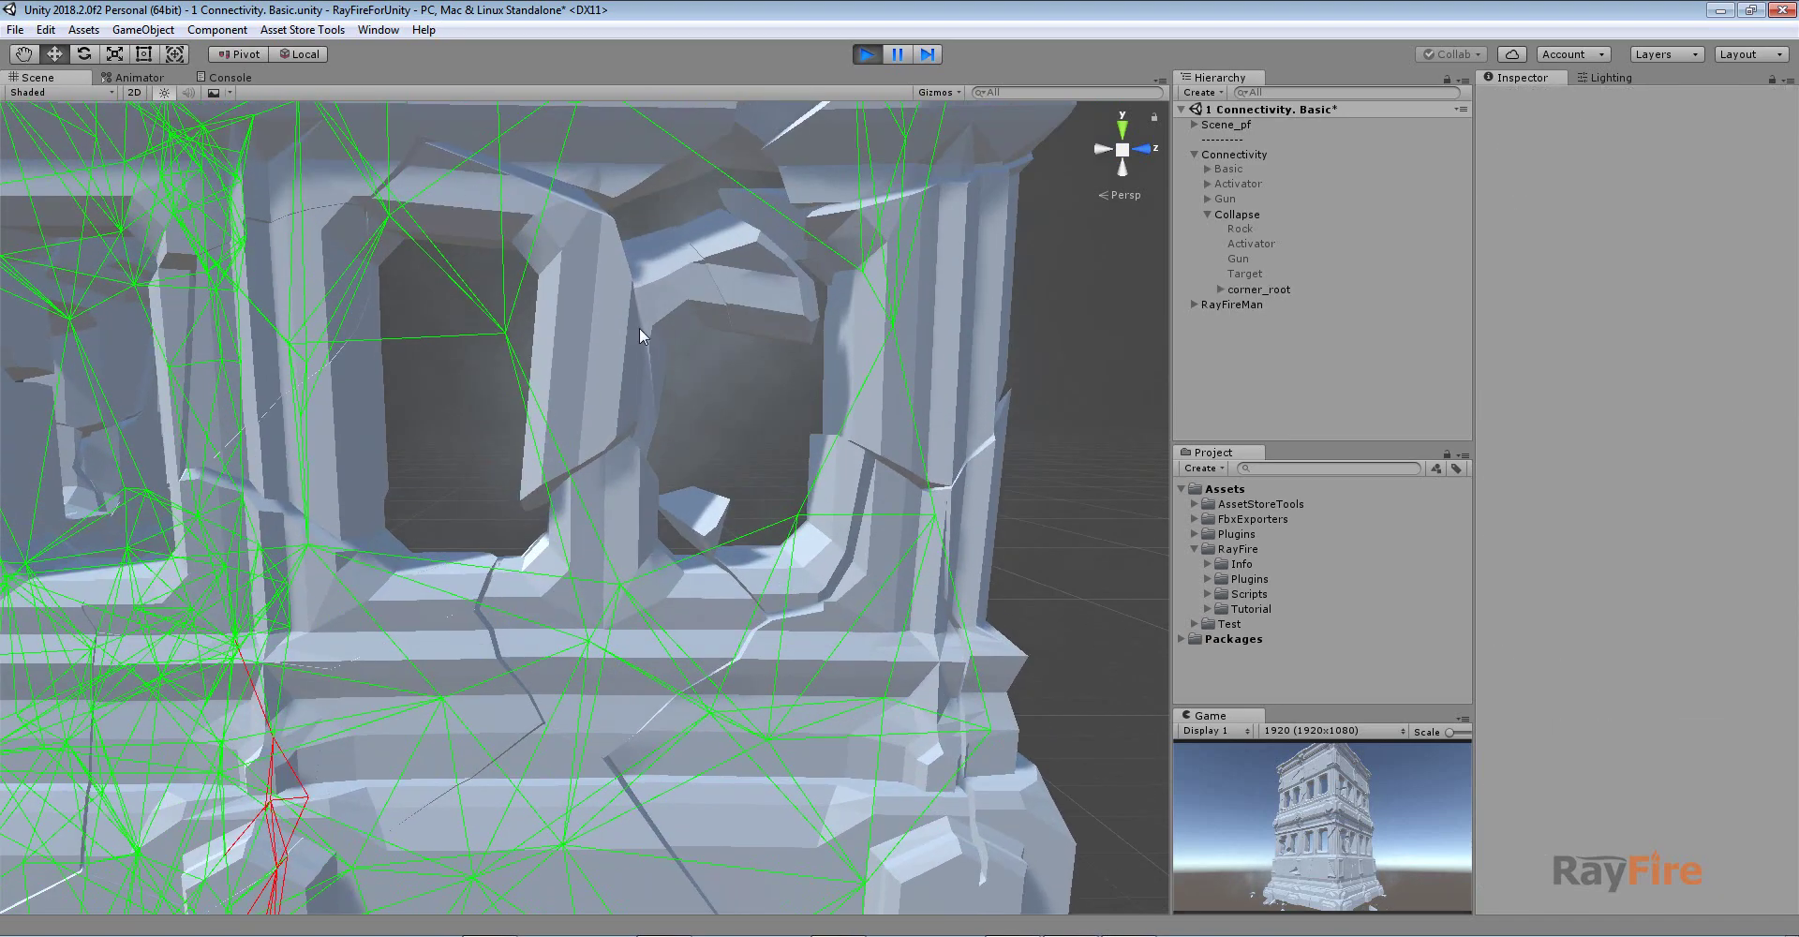
scroll(686, 365, up, 3)
scroll(690, 386, down, 3)
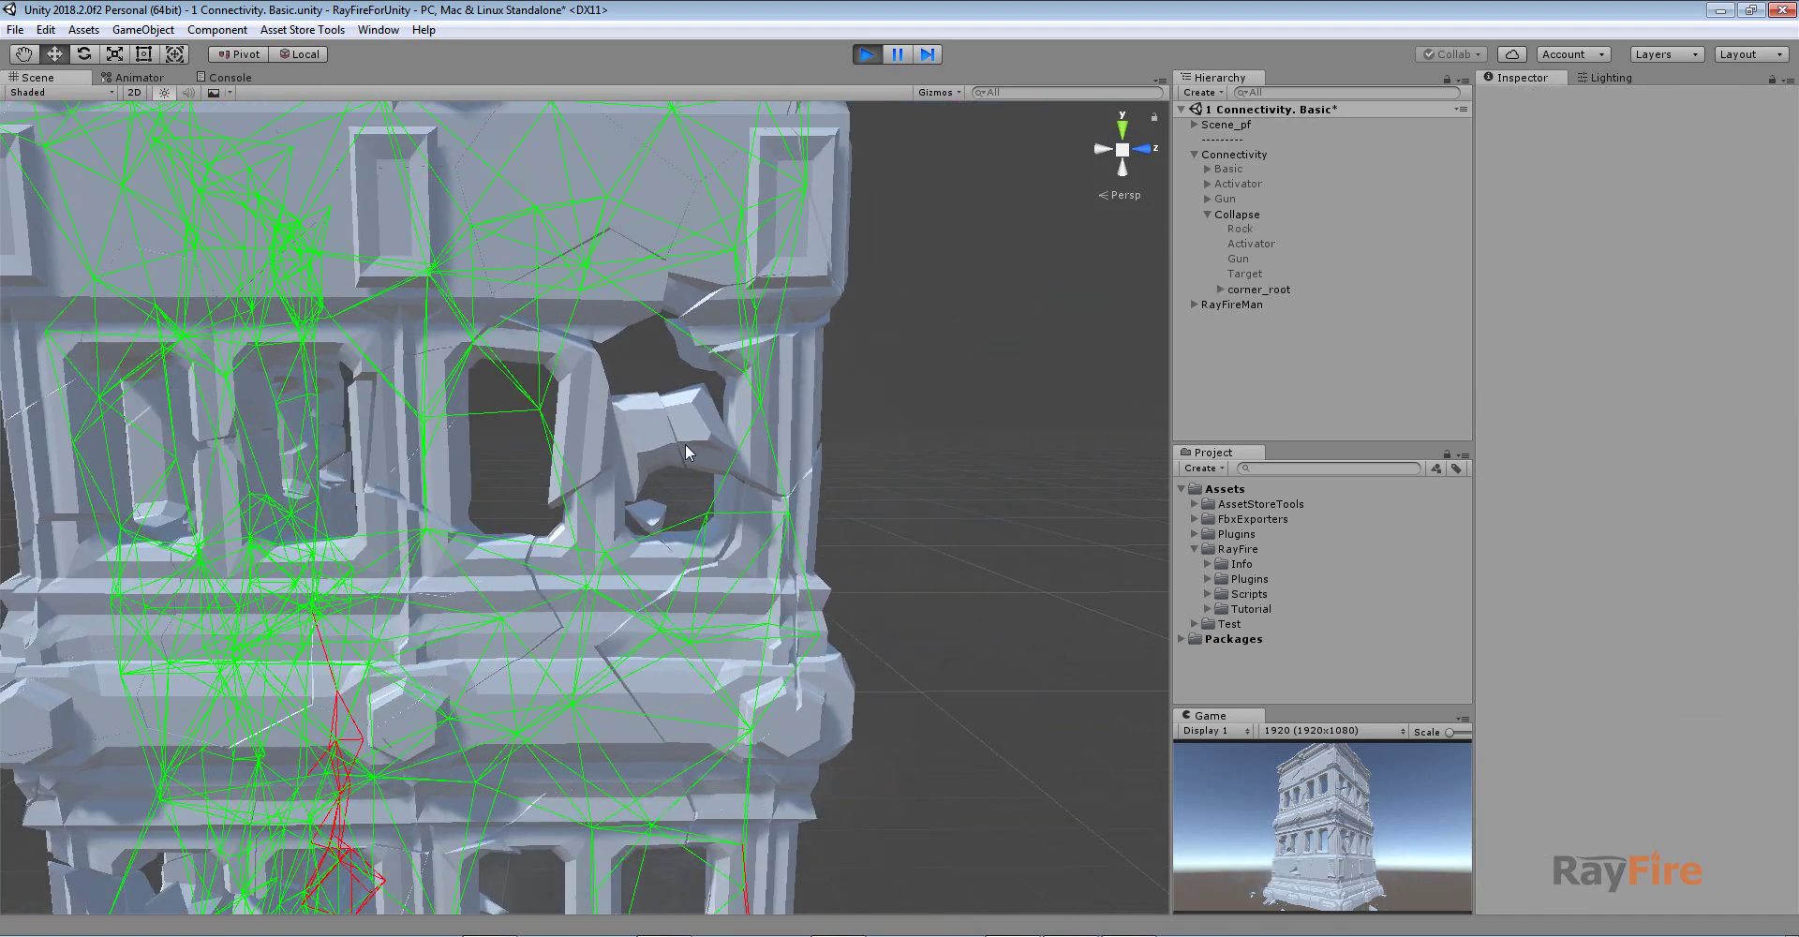
scroll(661, 443, up, 3)
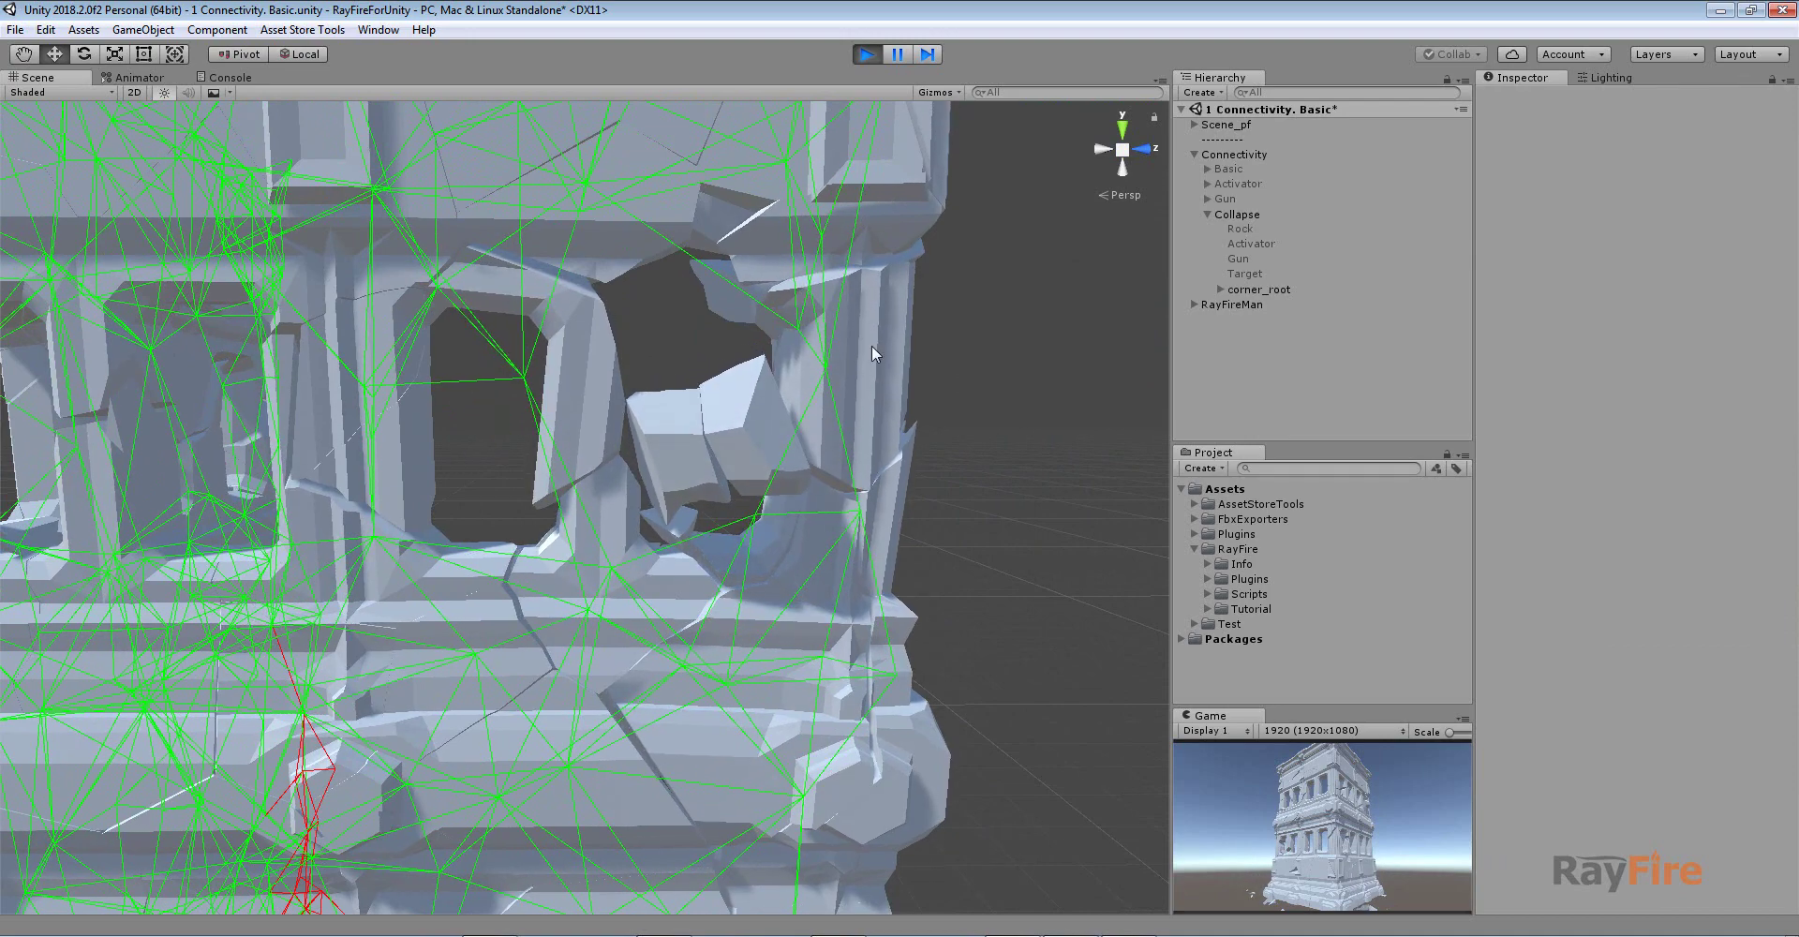
scroll(711, 362, down, 3)
scroll(669, 374, up, 5)
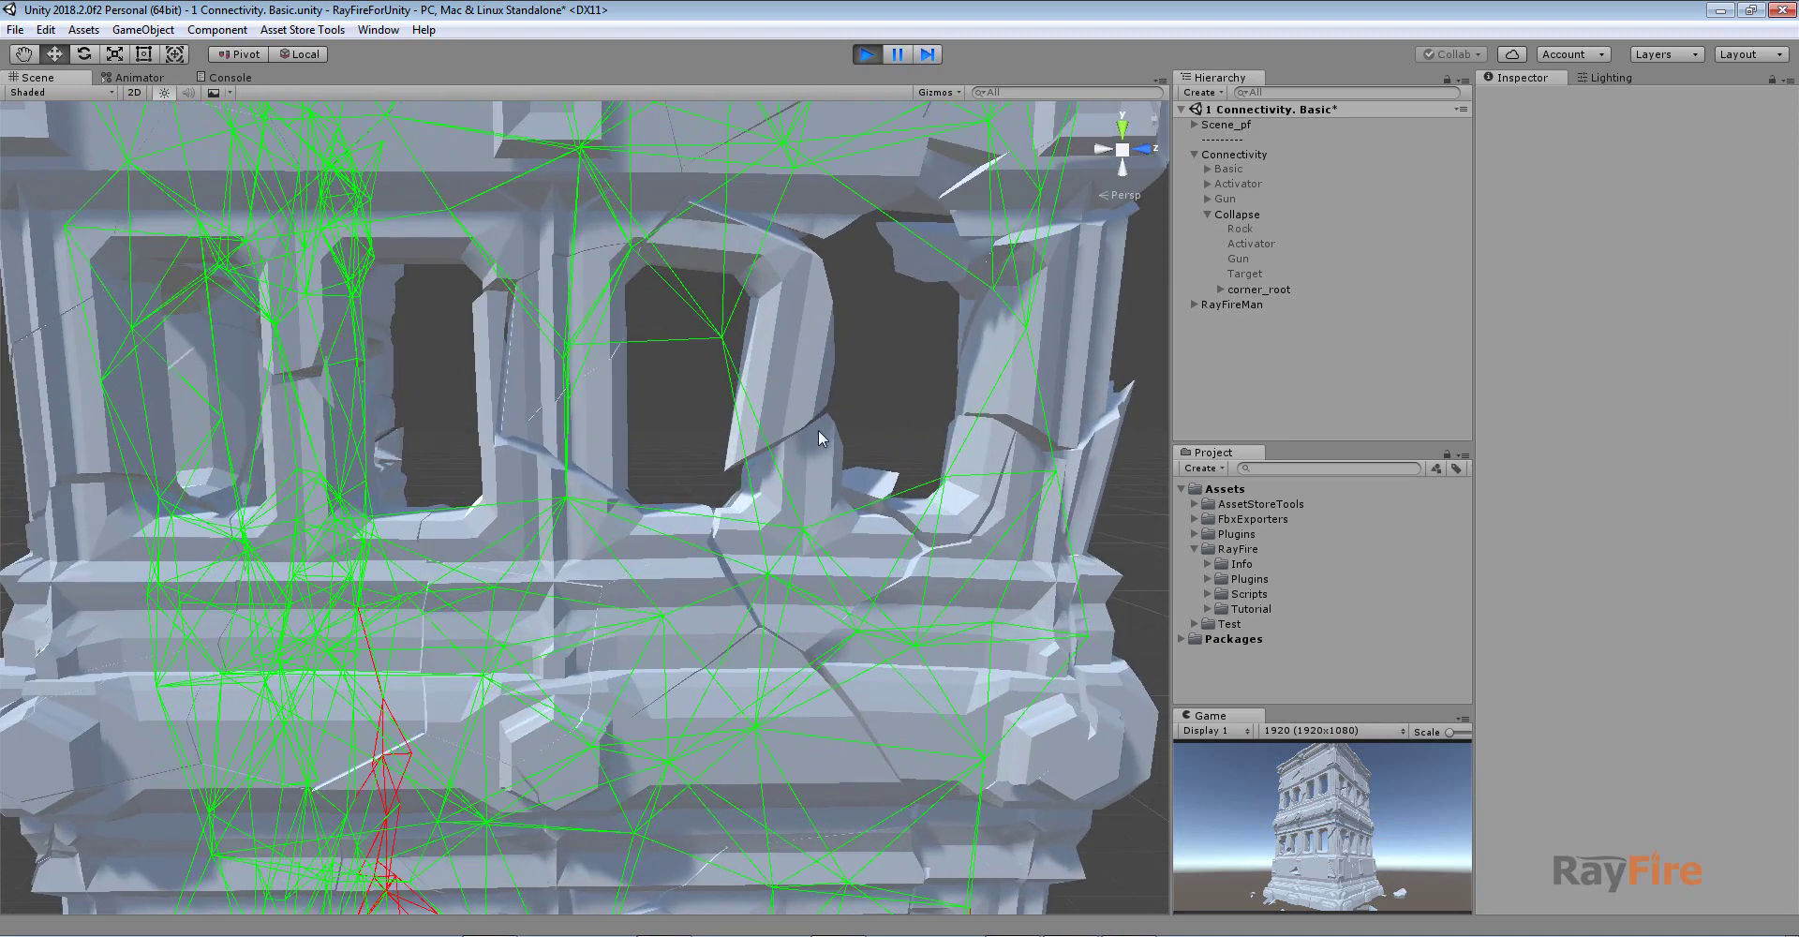
Check the activation By Offset setting of the cracked fragment between the upper-storey windows, then deselect the fragment
click(755, 358)
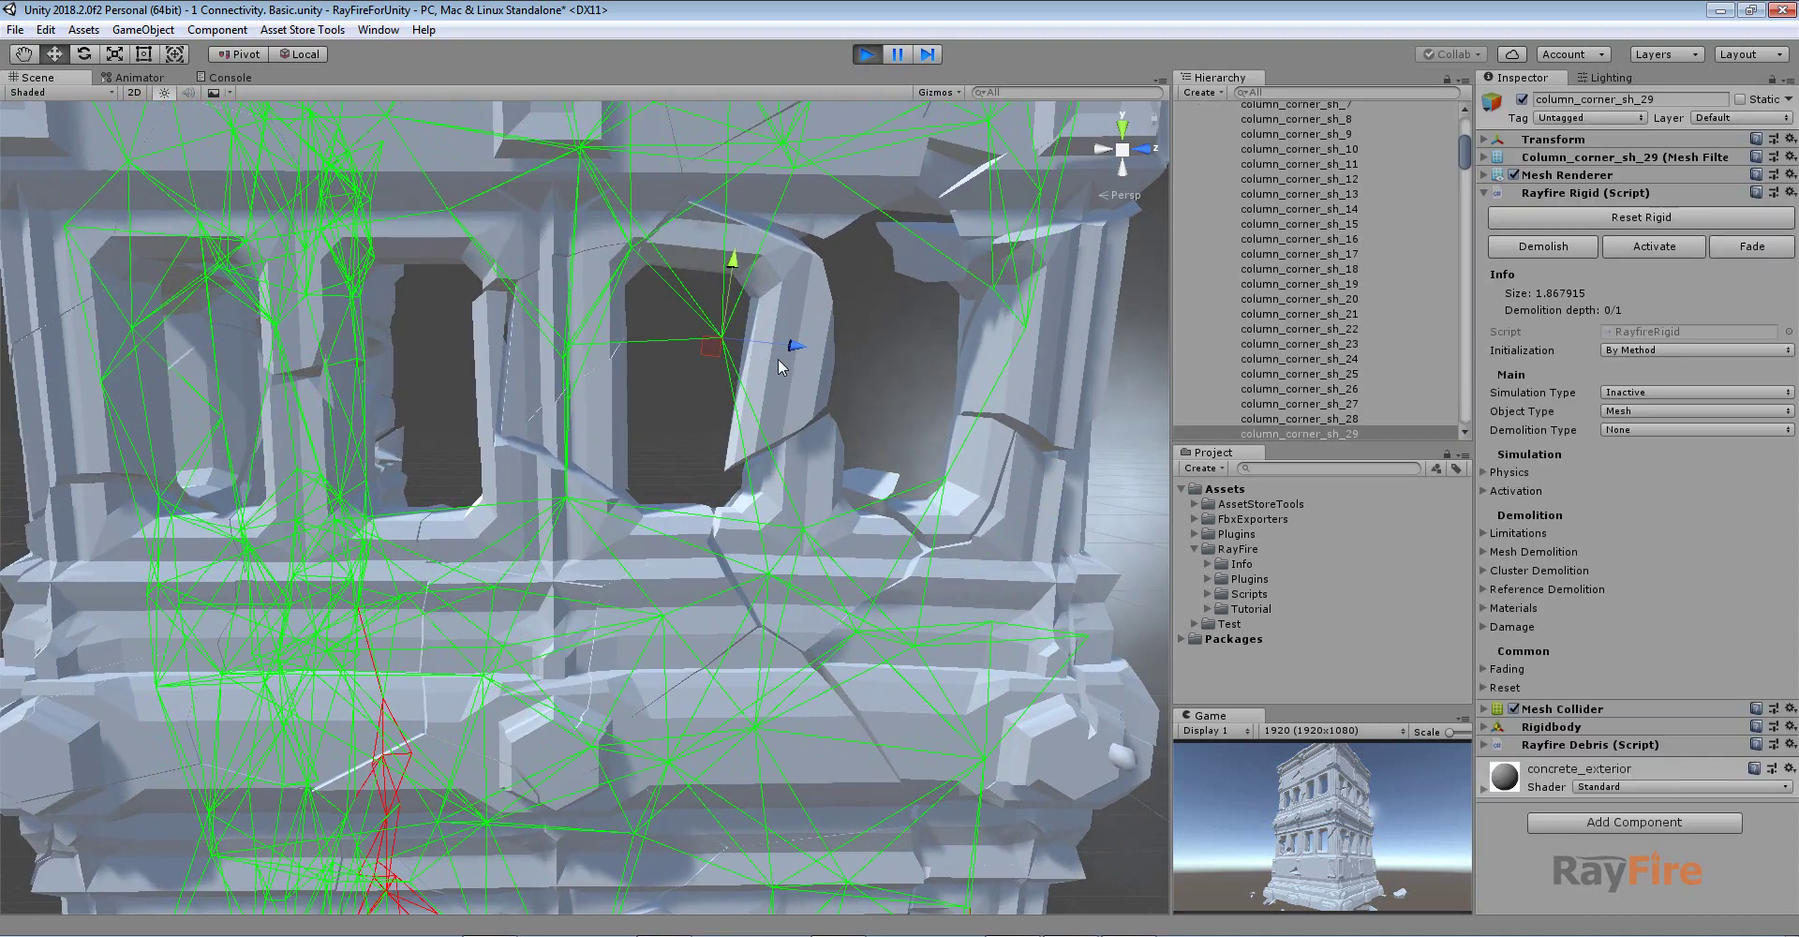
click(1518, 491)
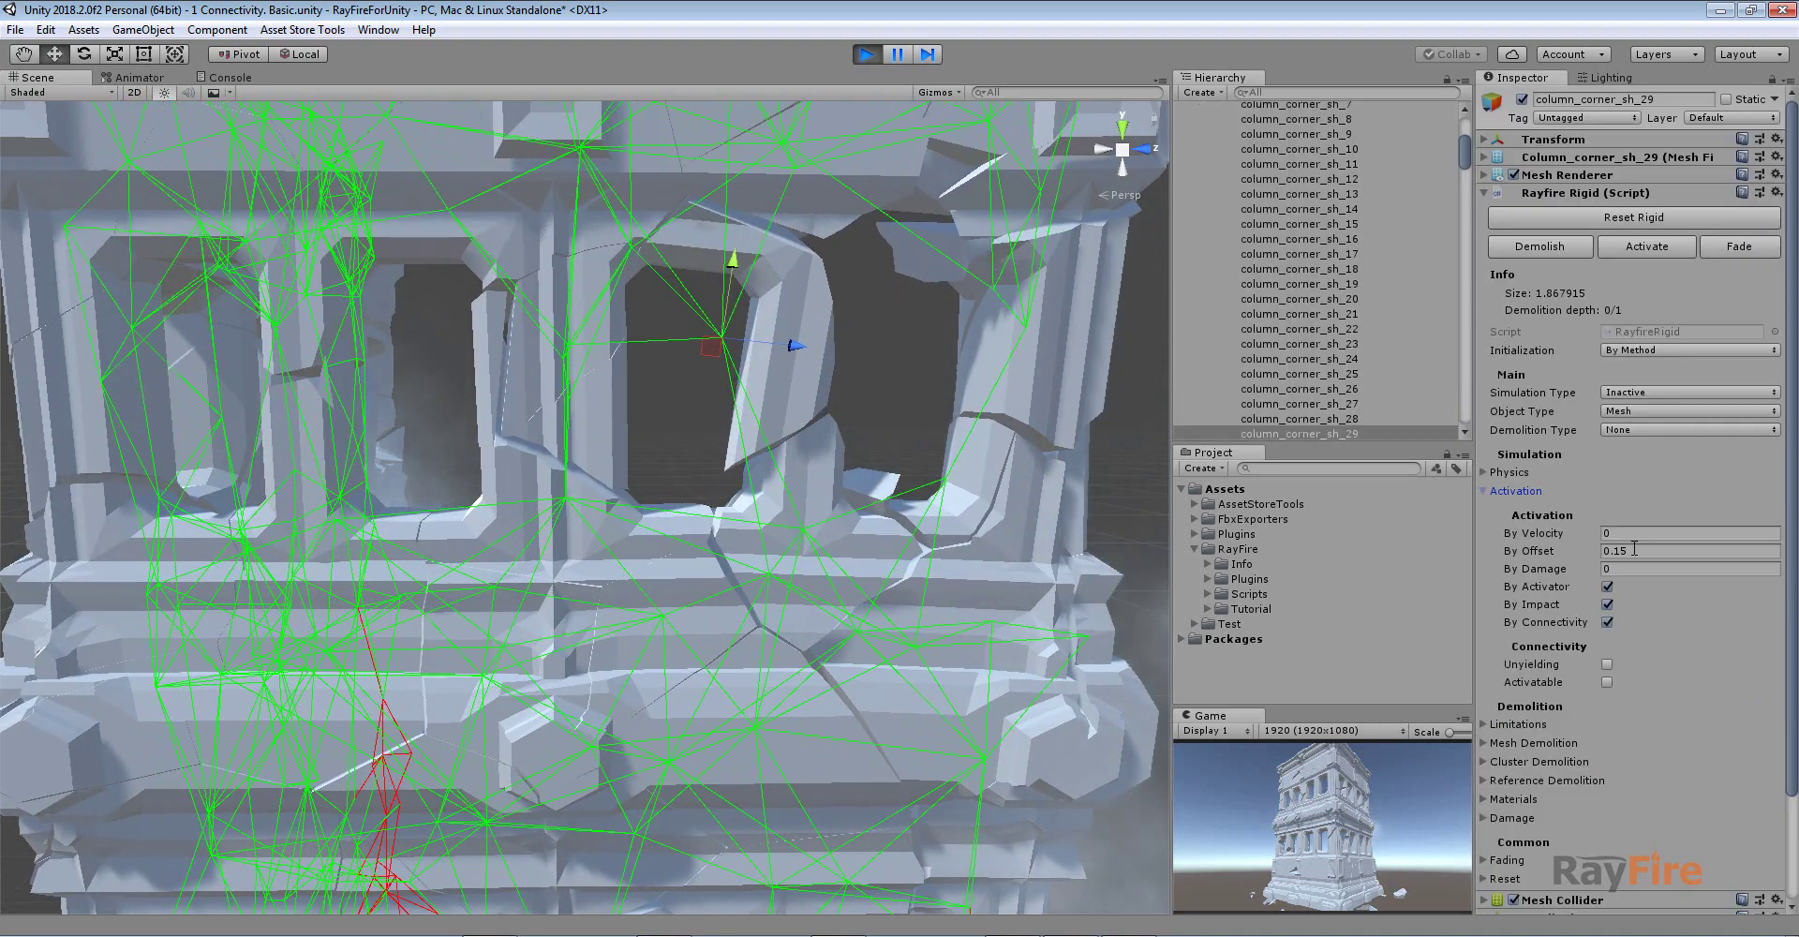
click(1604, 551)
click(1131, 386)
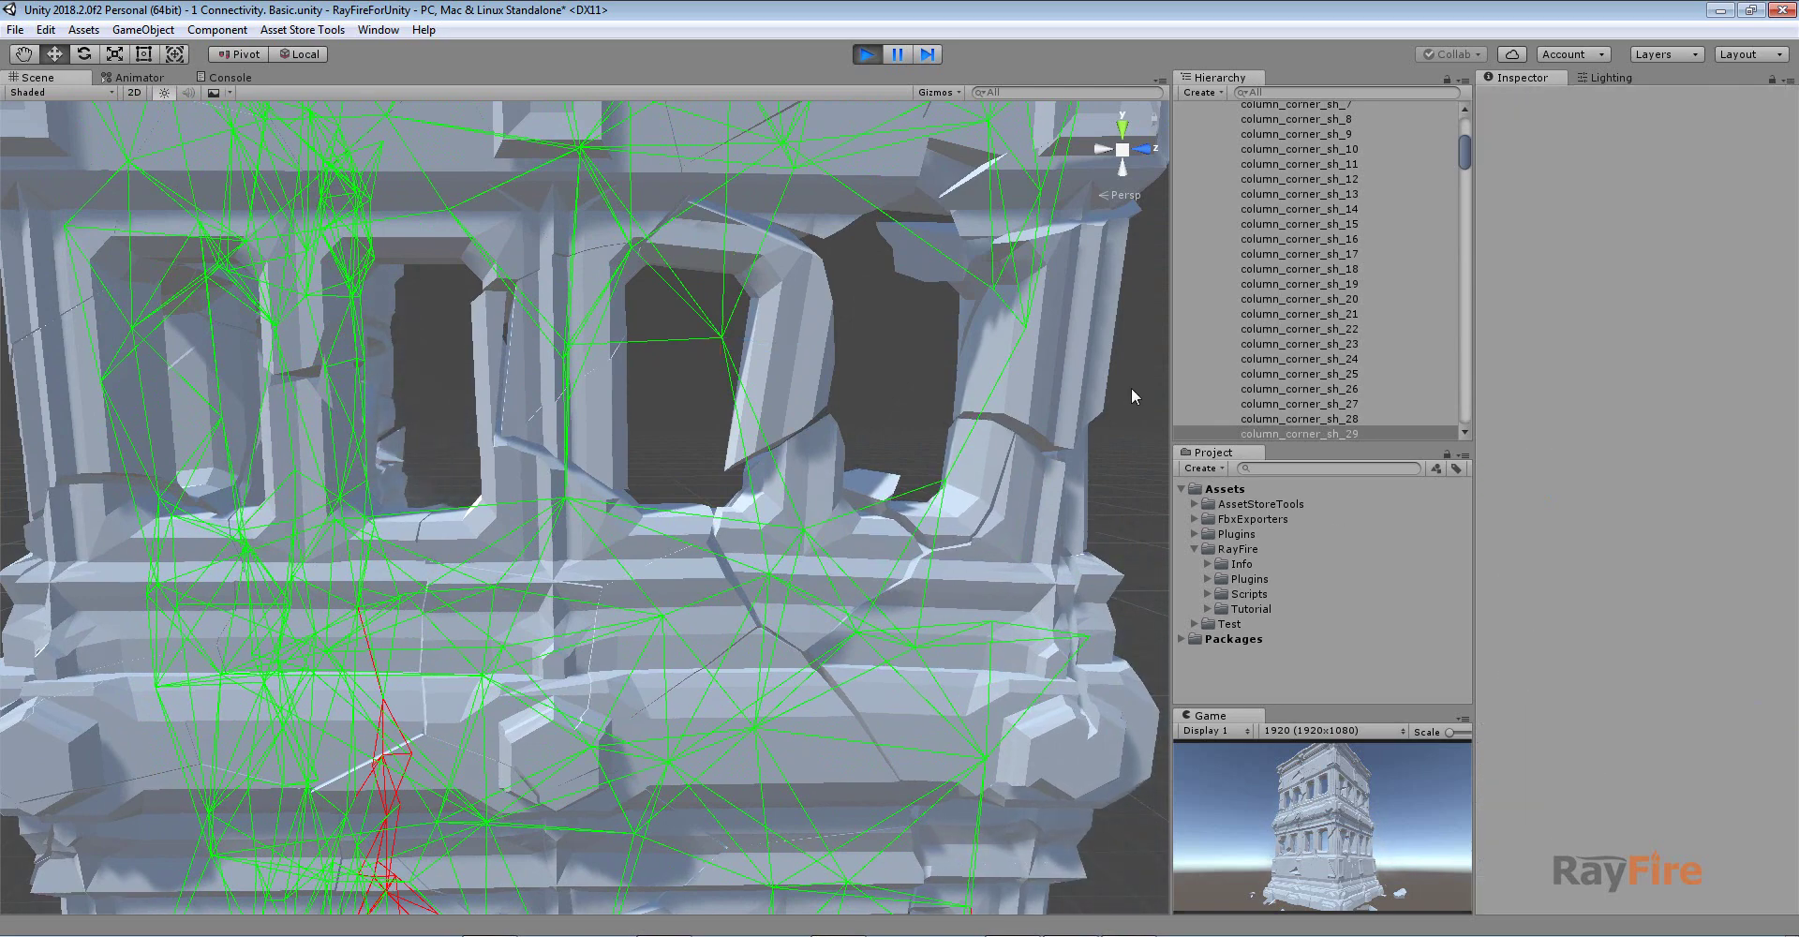
Inspect the partially collapsed building and its remaining connections from several sides
scroll(879, 362, down, 5)
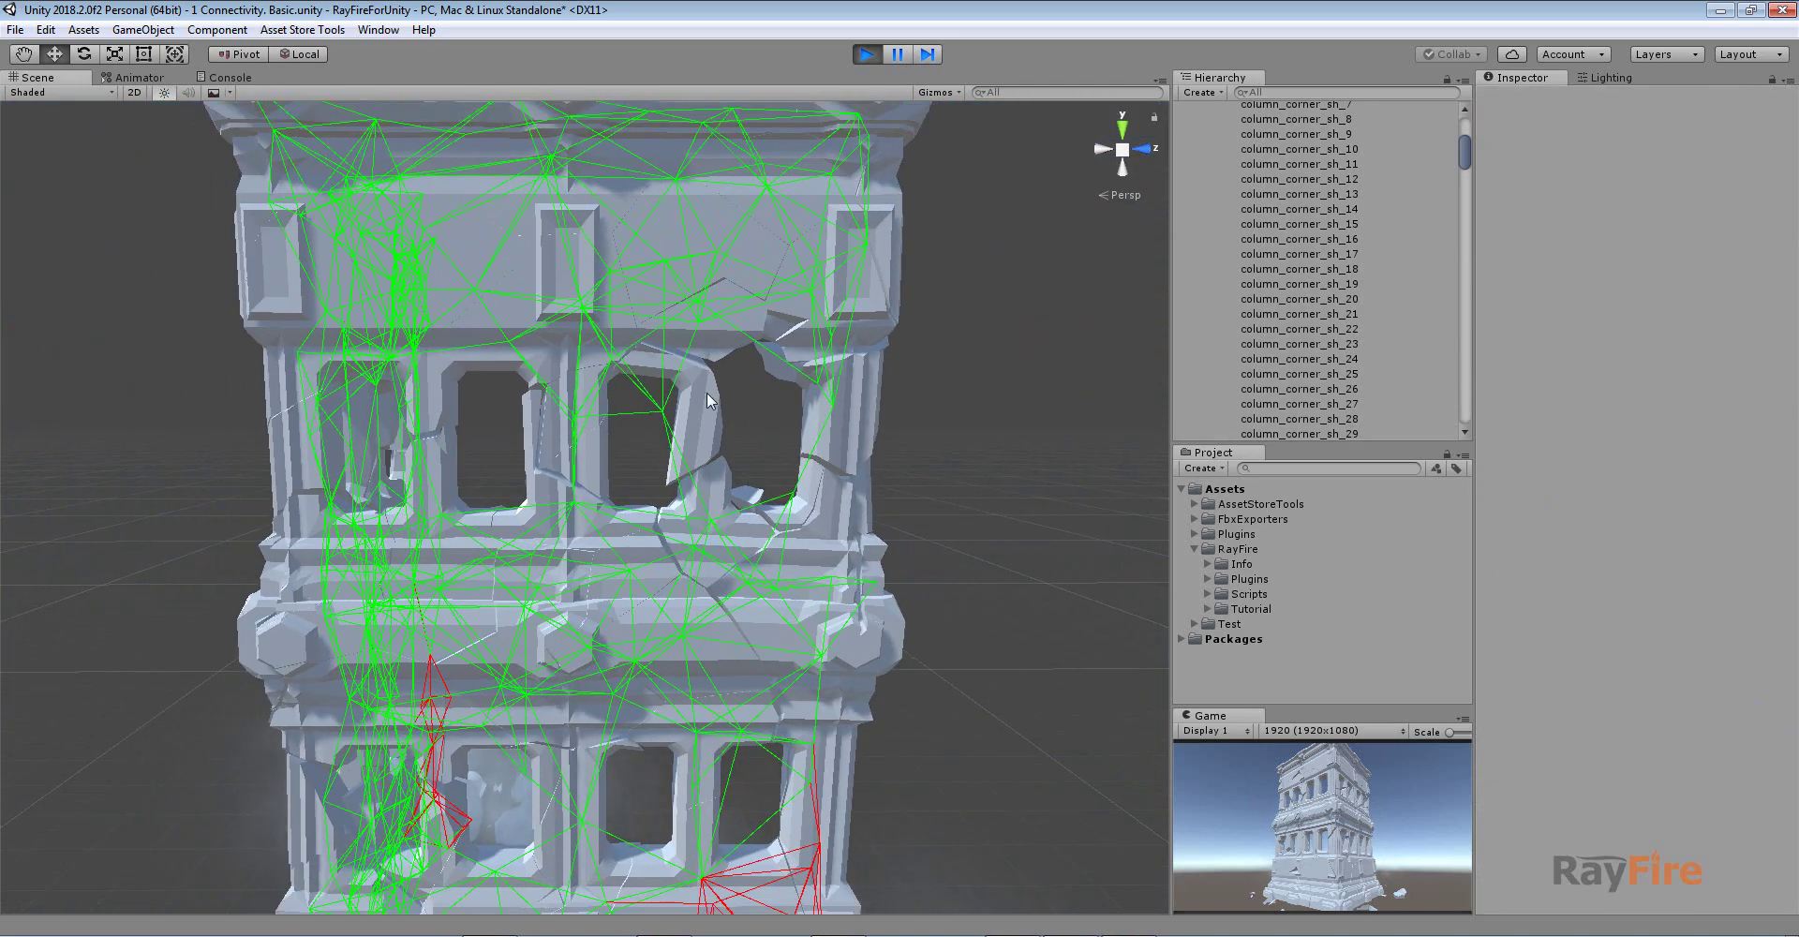
middle_drag(705, 437, 790, 568)
scroll(854, 488, down, 4)
alt+drag(749, 539, 916, 396)
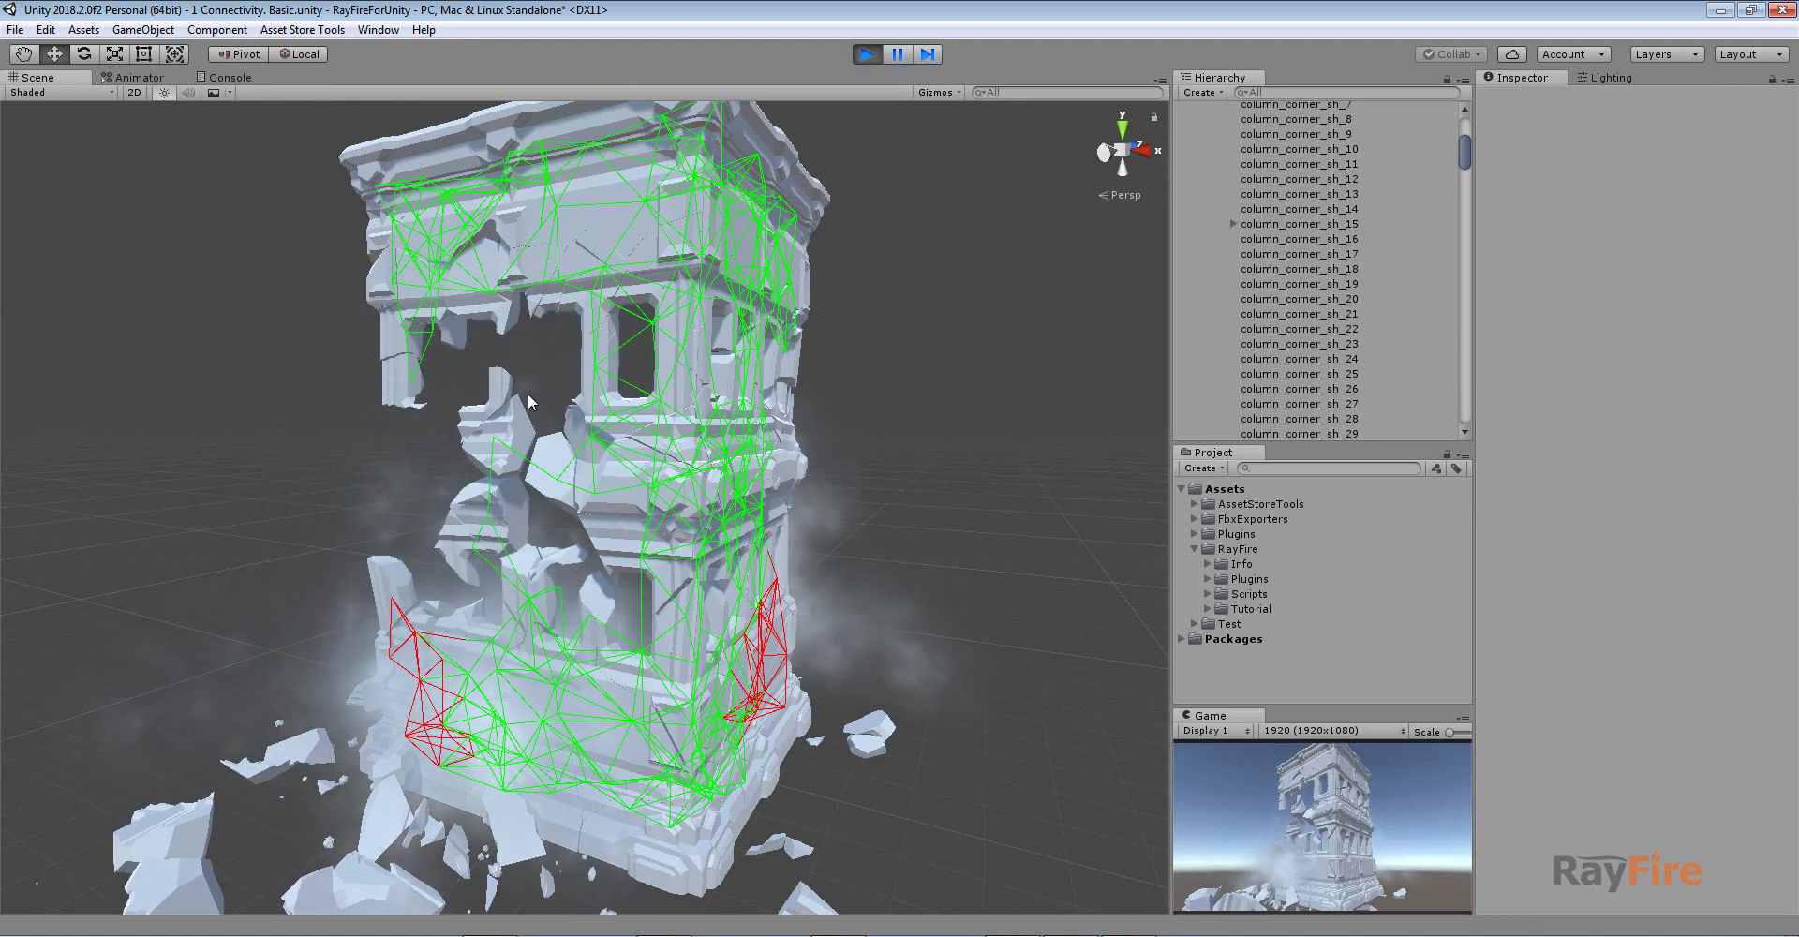
alt+drag(626, 446, 890, 459)
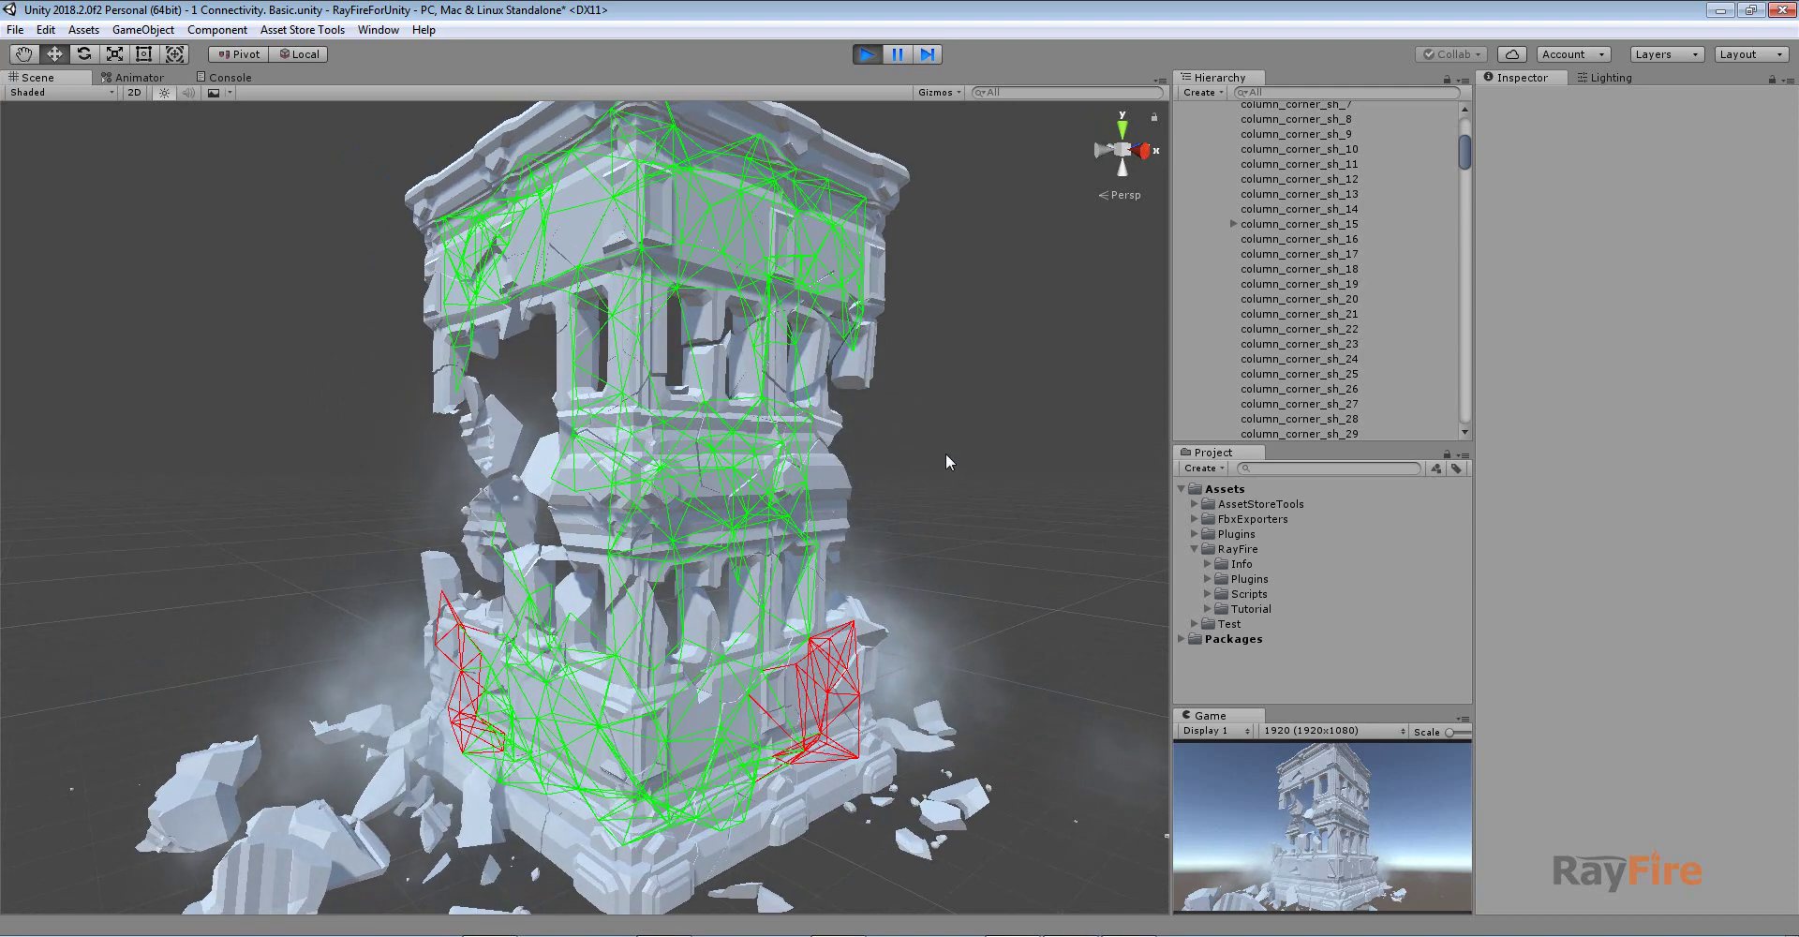
scroll(950, 451, up, 3)
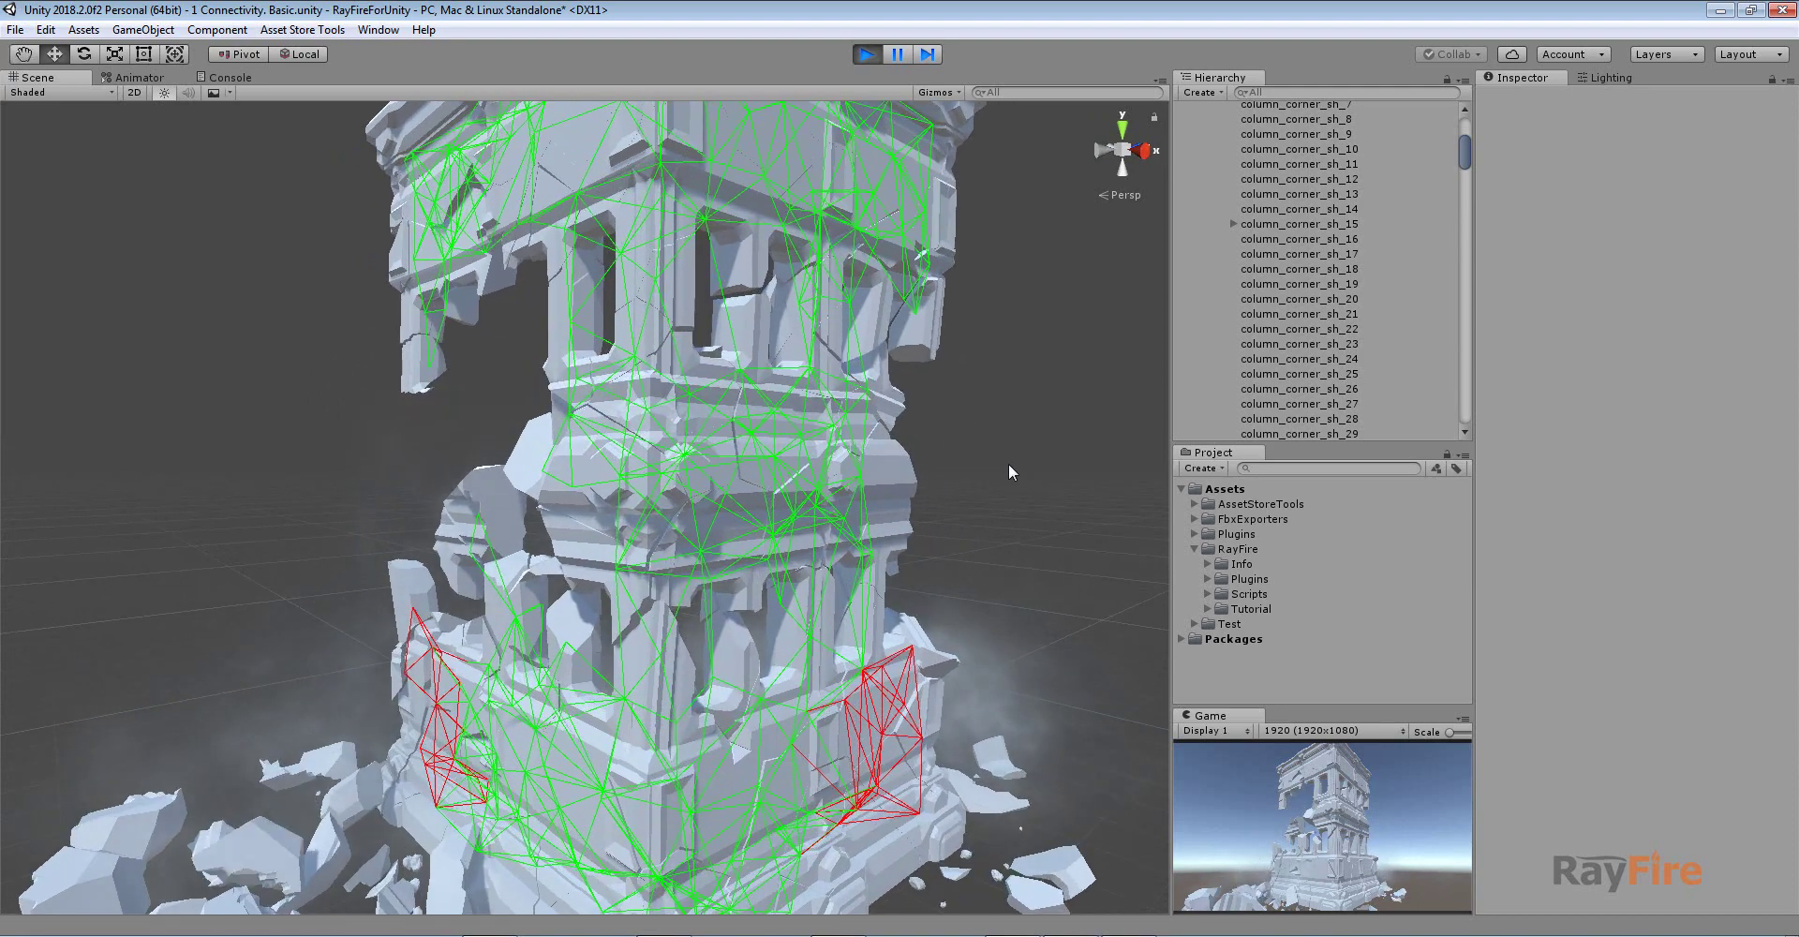
alt+drag(1008, 467, 1138, 450)
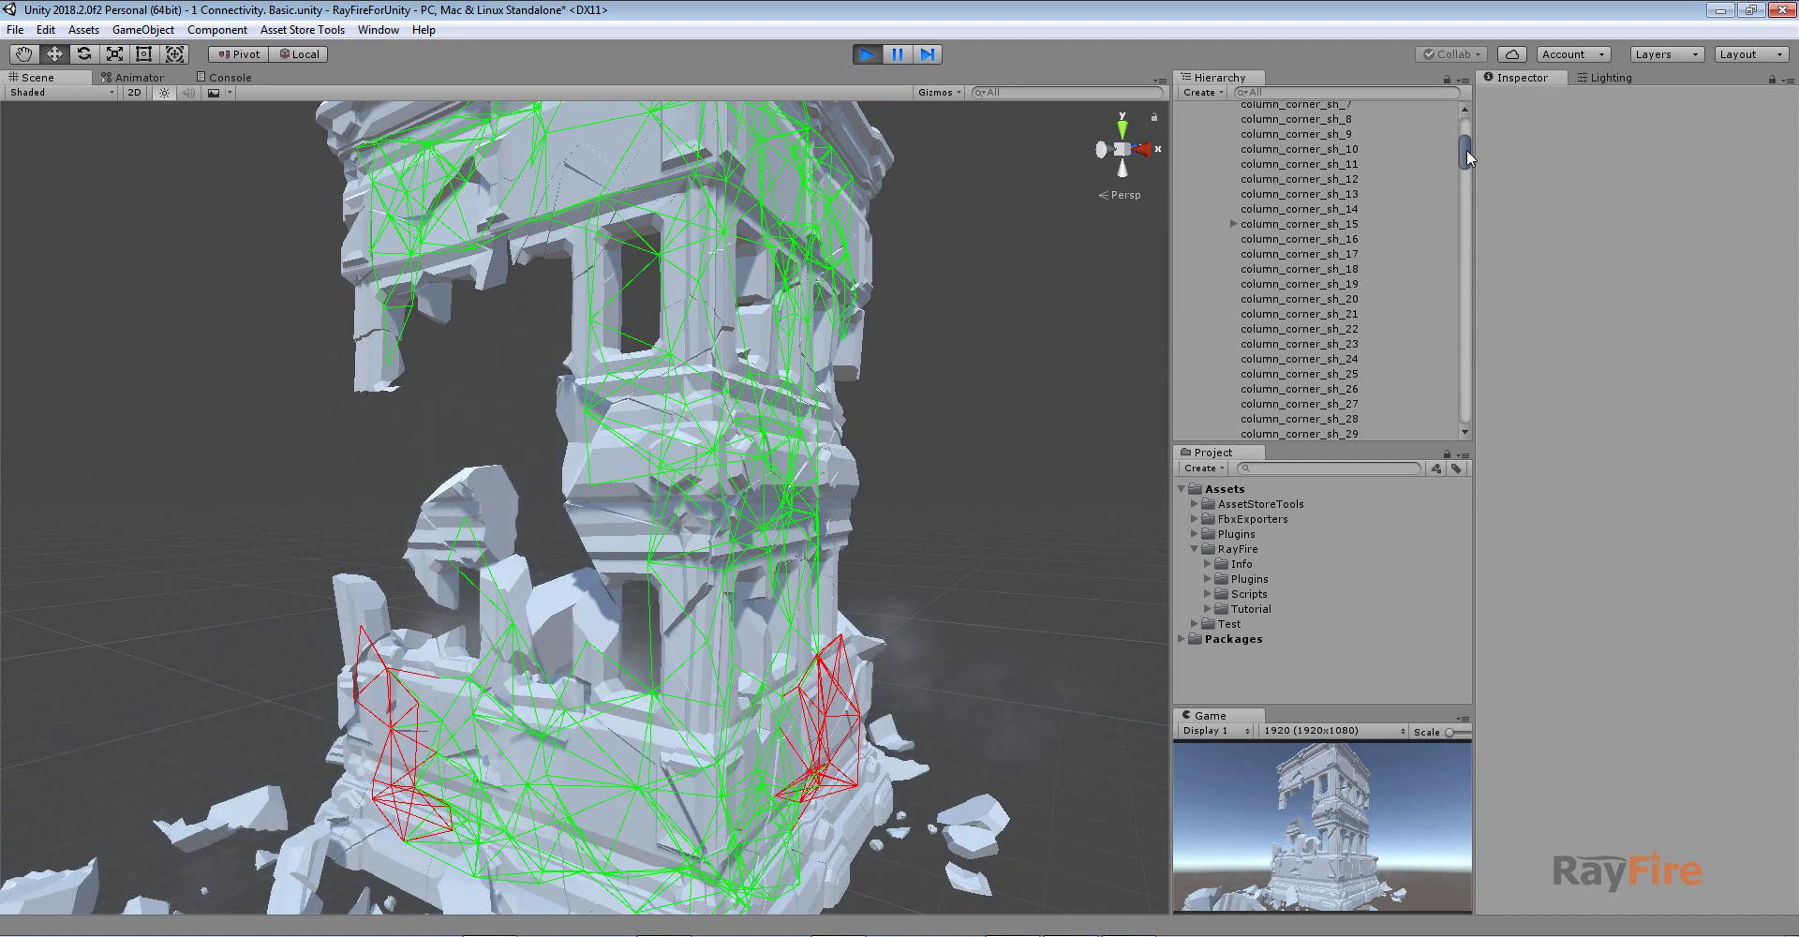
Select corner_root and raise its Rayfire Connectivity By Size collapse value to 1.4
drag(1467, 148, 1466, 130)
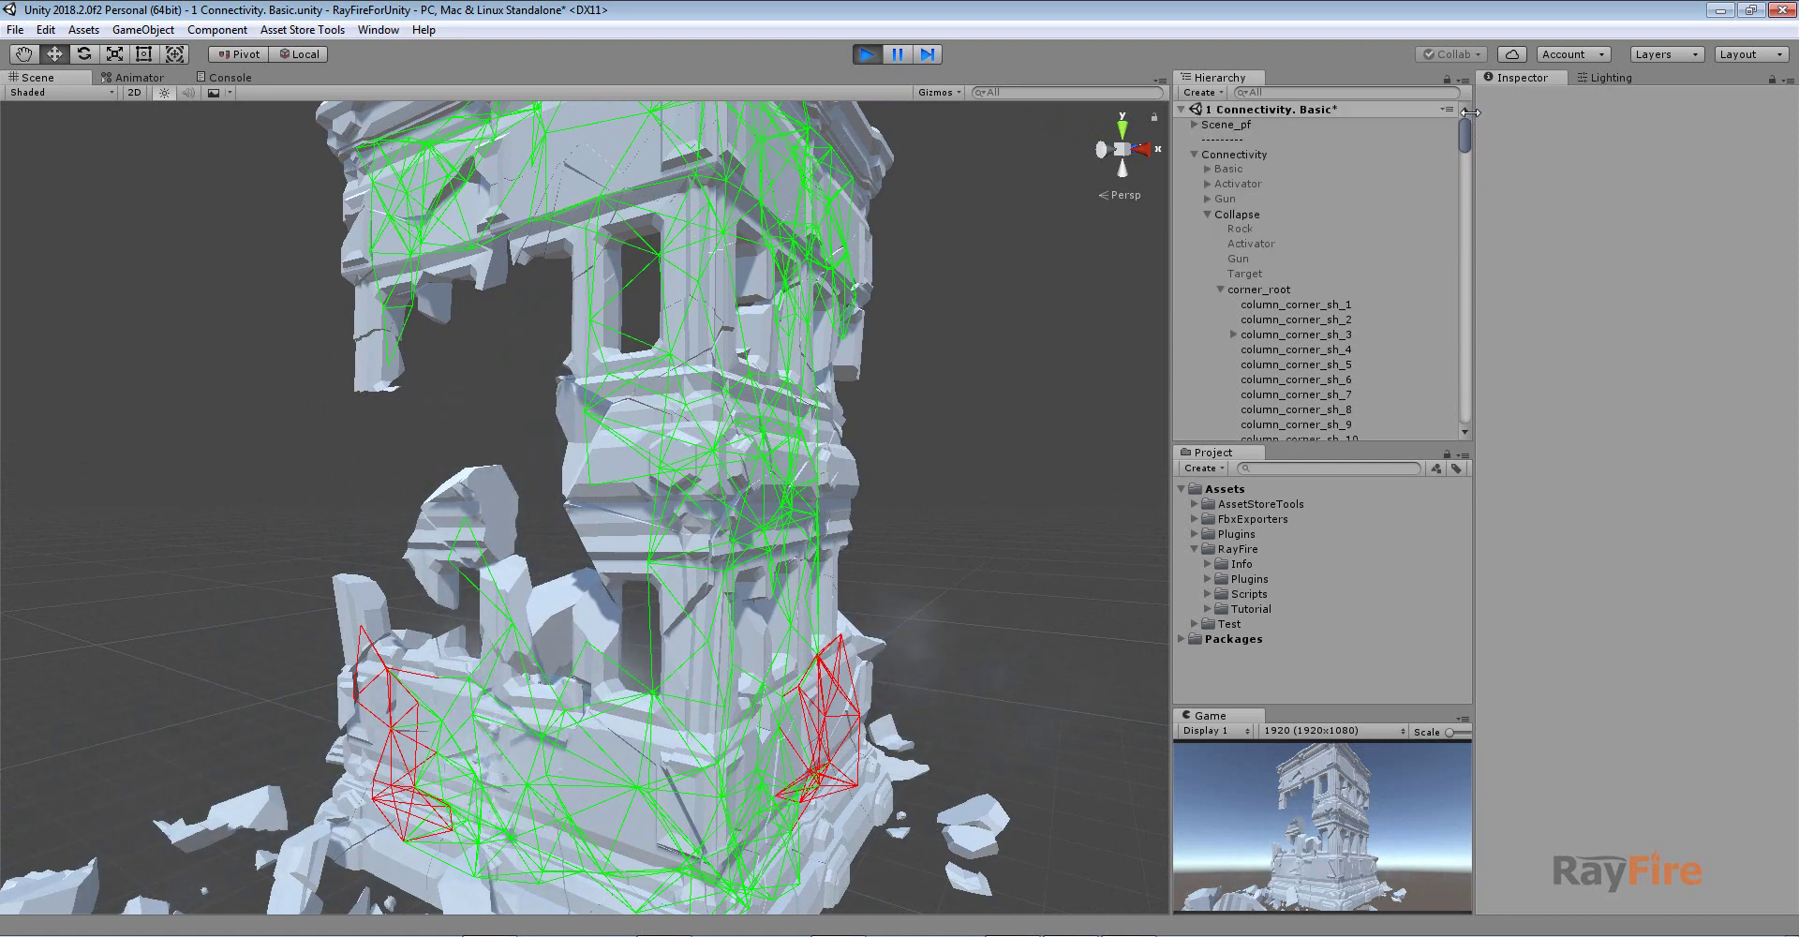
click(1258, 277)
click(1258, 288)
middle_drag(995, 445, 965, 399)
scroll(965, 400, down, 2)
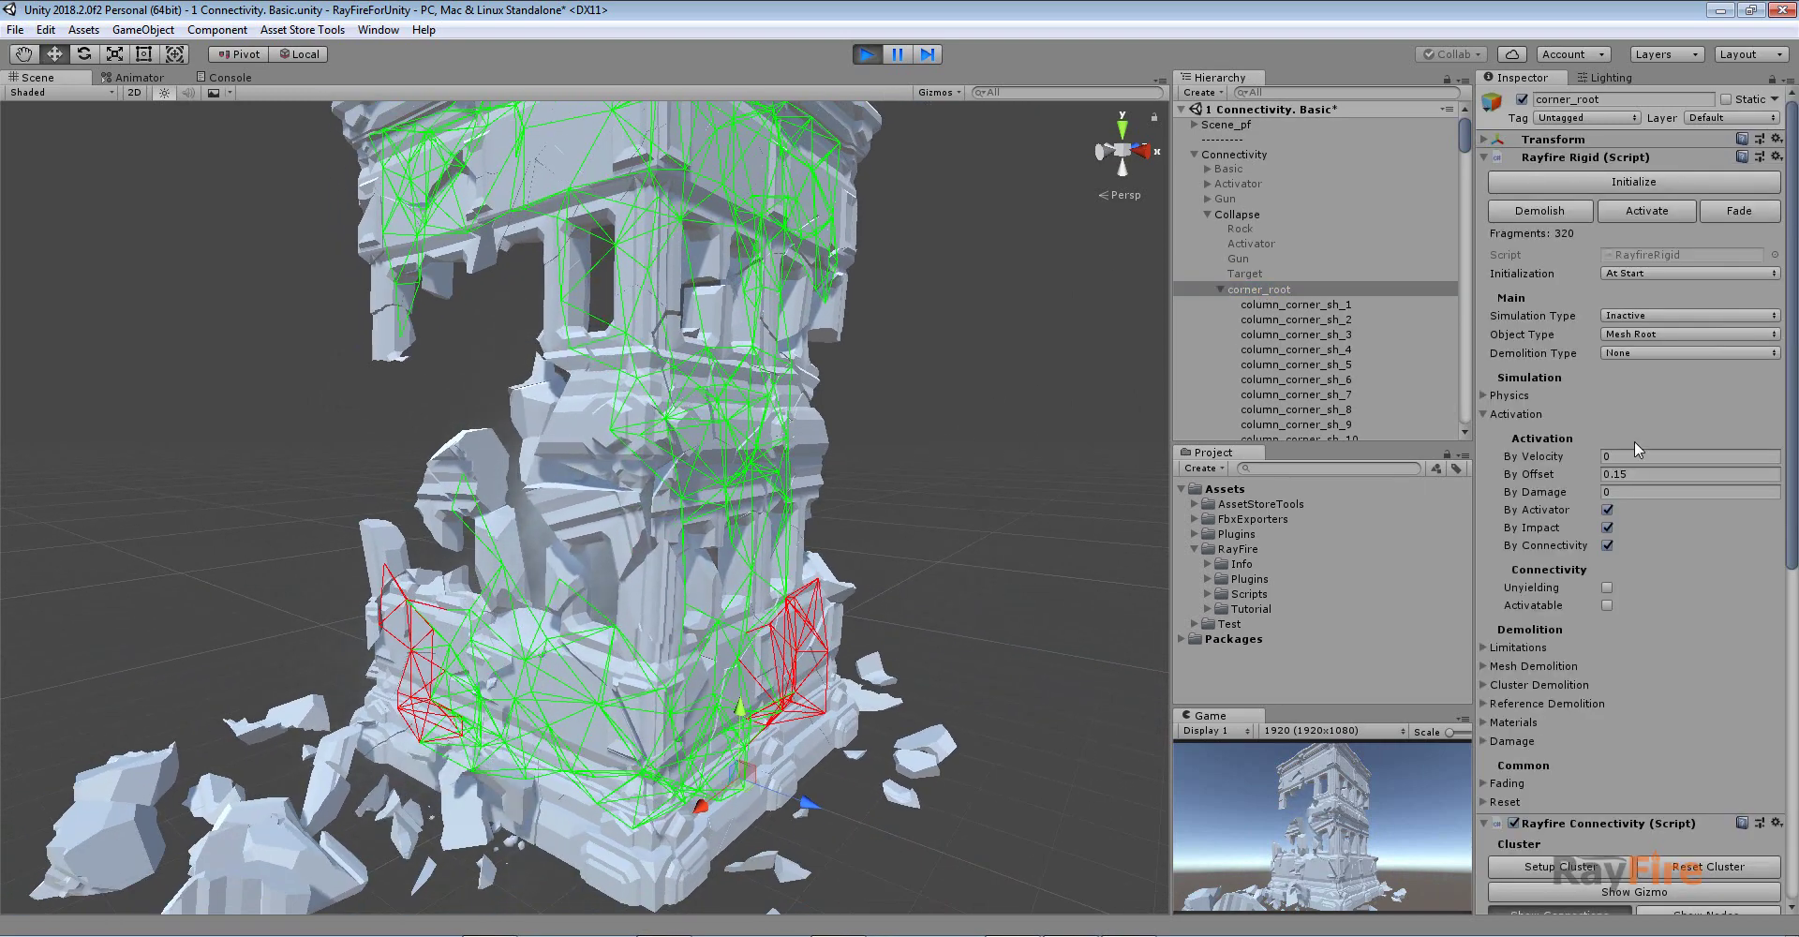
scroll(1599, 565, down, 6)
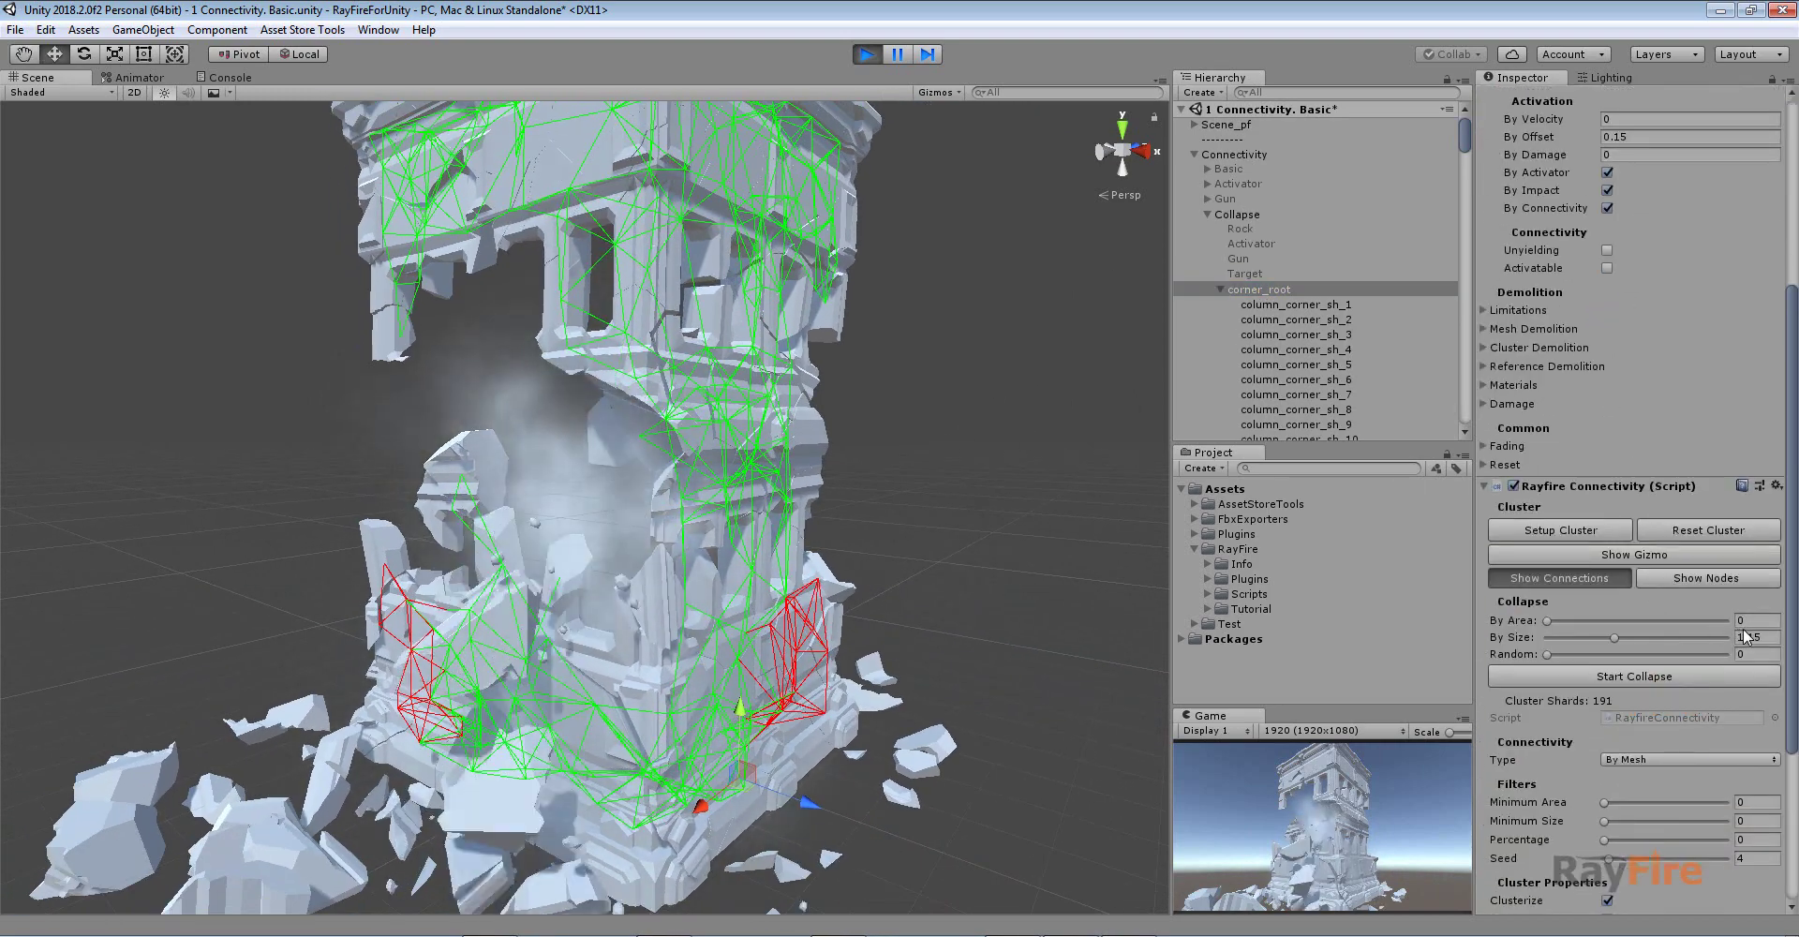
alt+drag(713, 506, 994, 468)
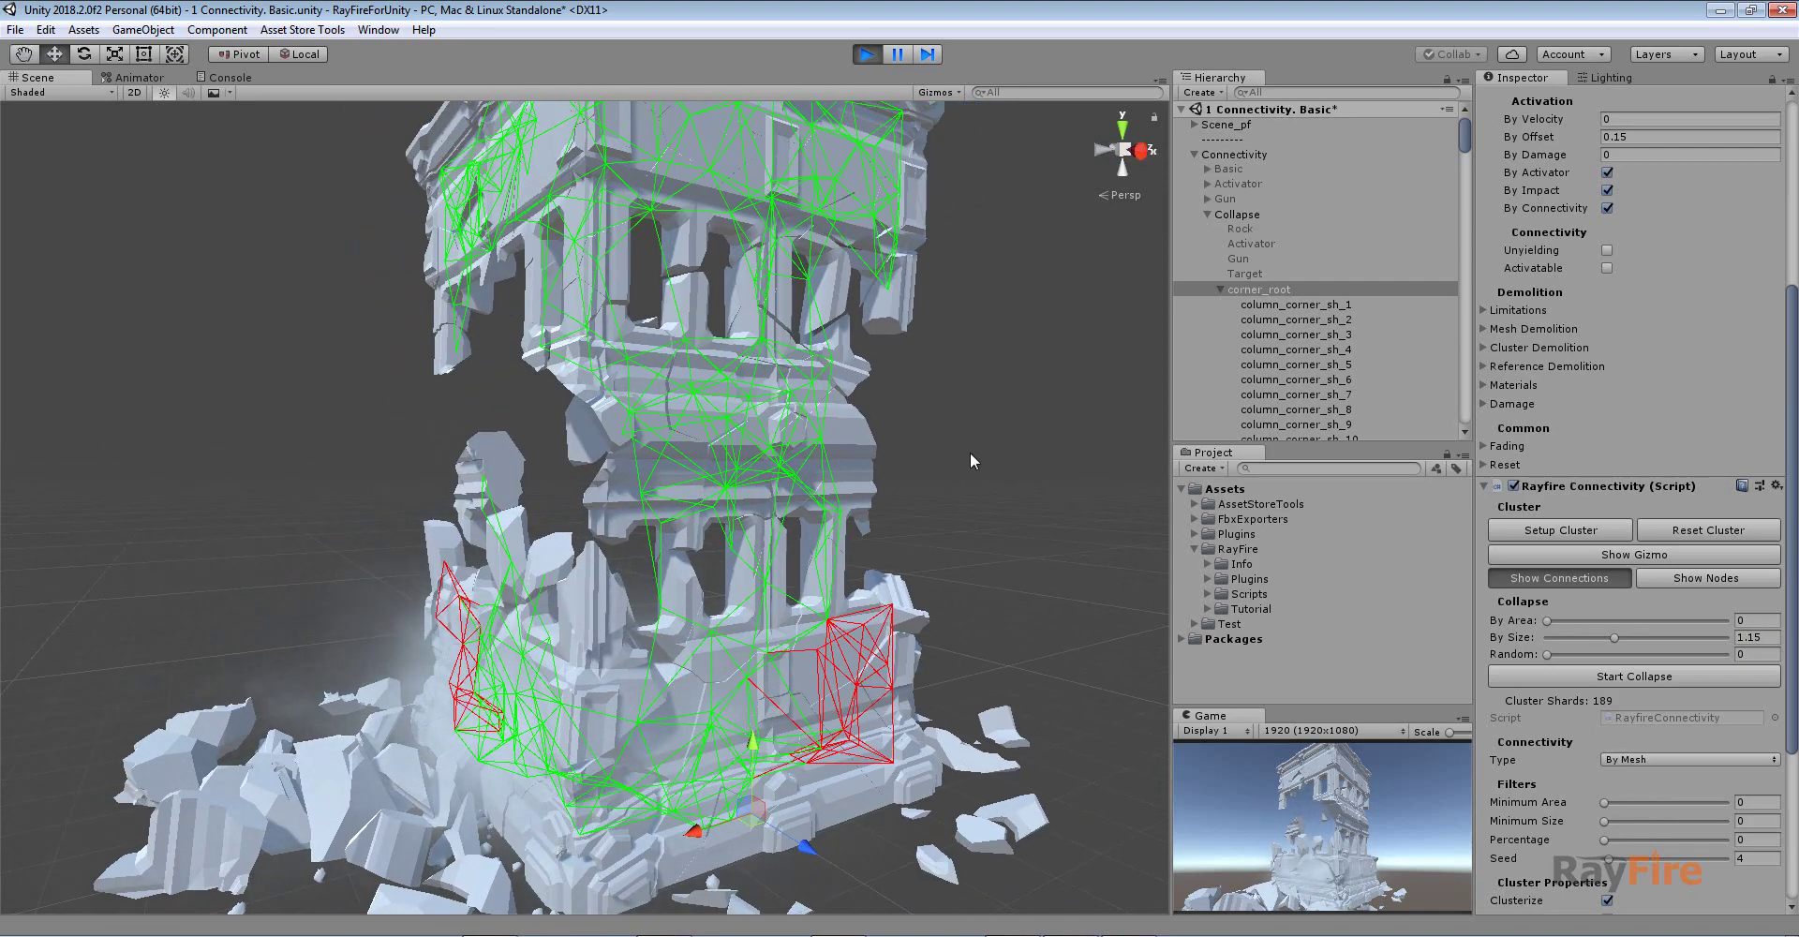
scroll(969, 402, down, 2)
middle_drag(906, 402, 903, 442)
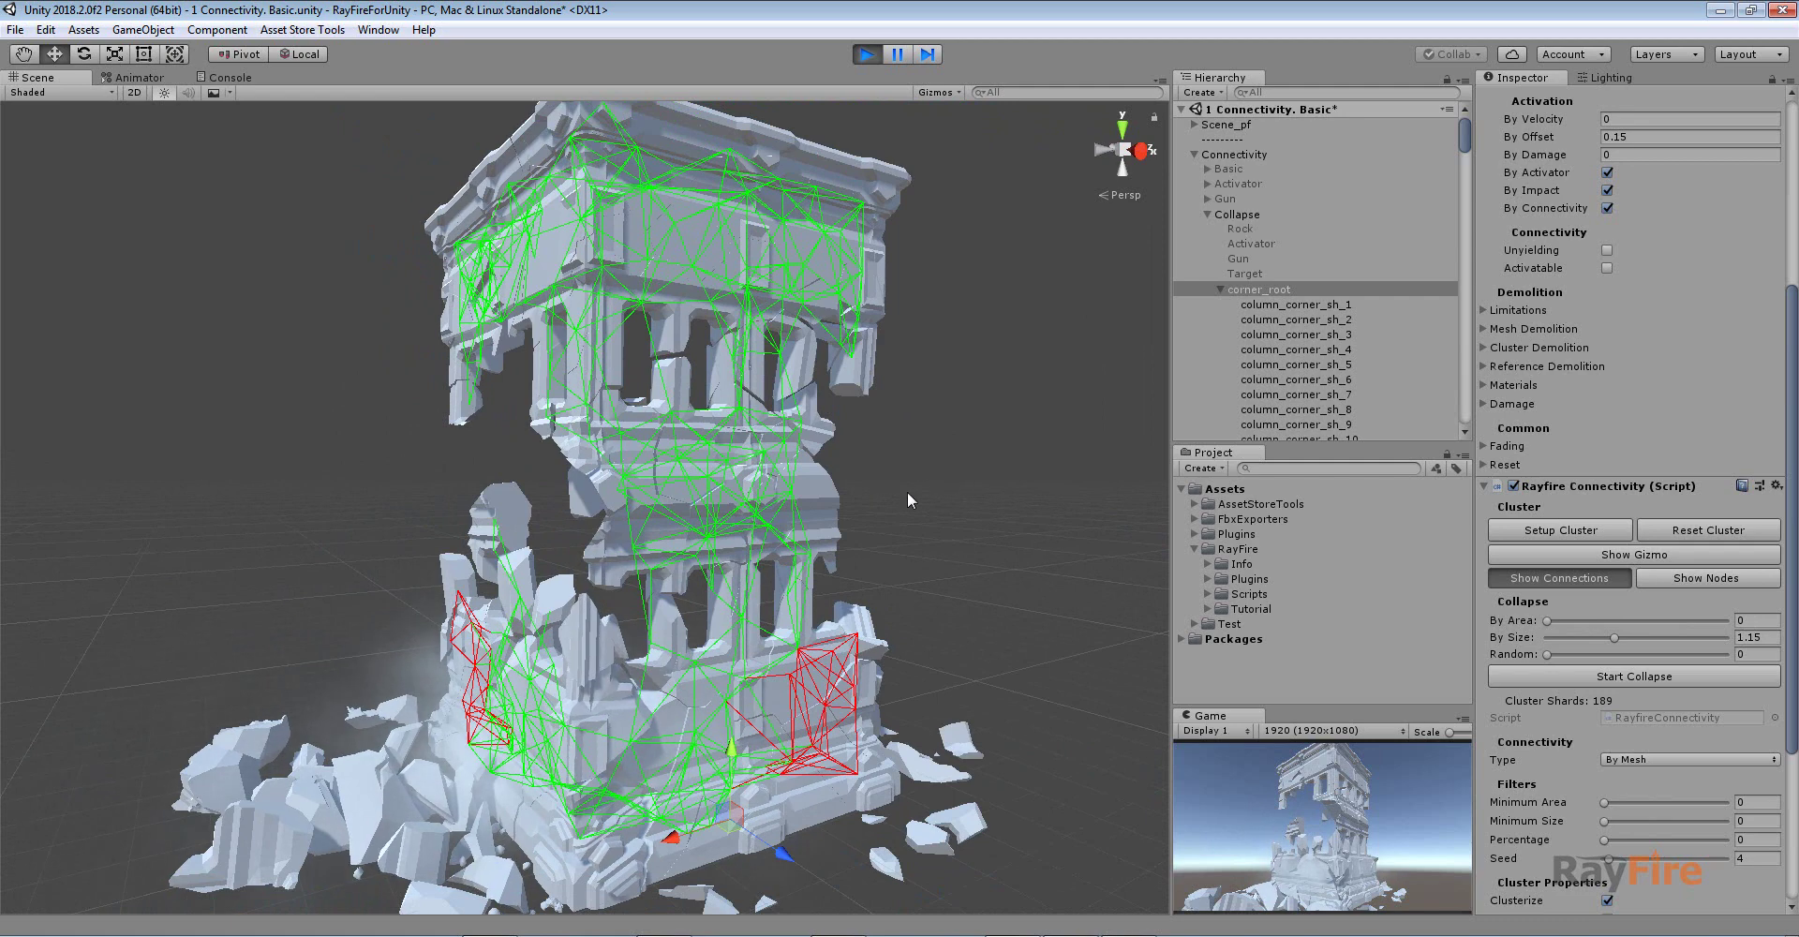
alt+drag(939, 493, 1022, 484)
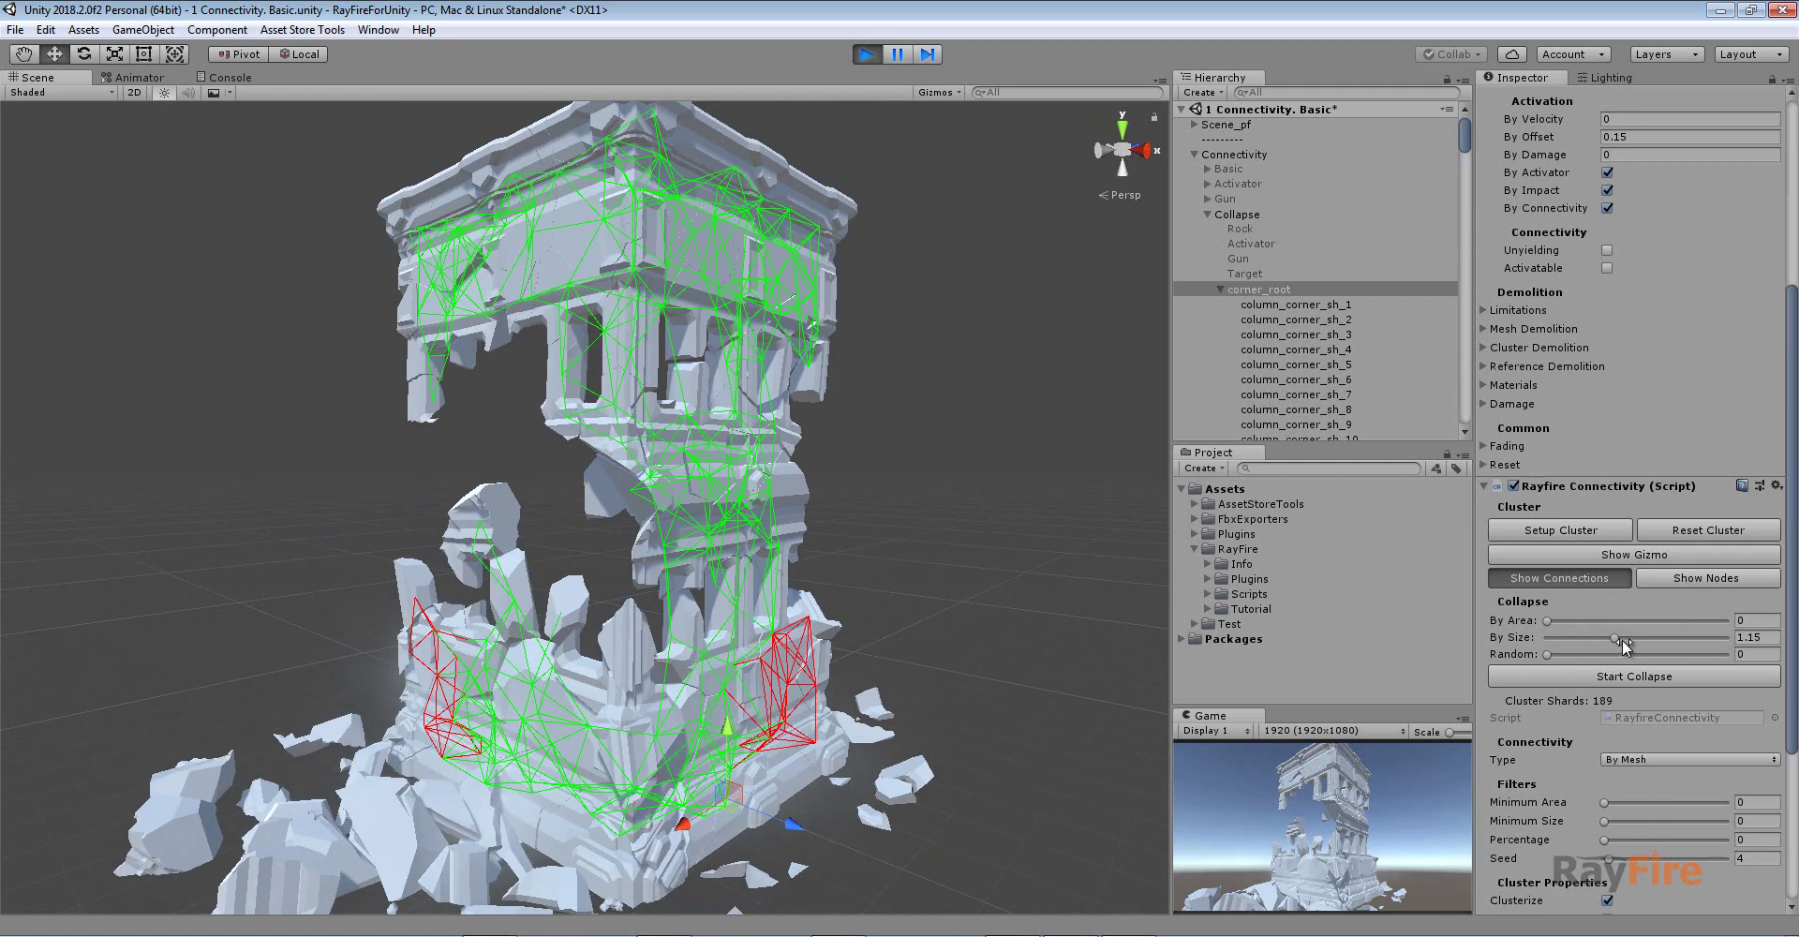
drag(1620, 635, 1630, 635)
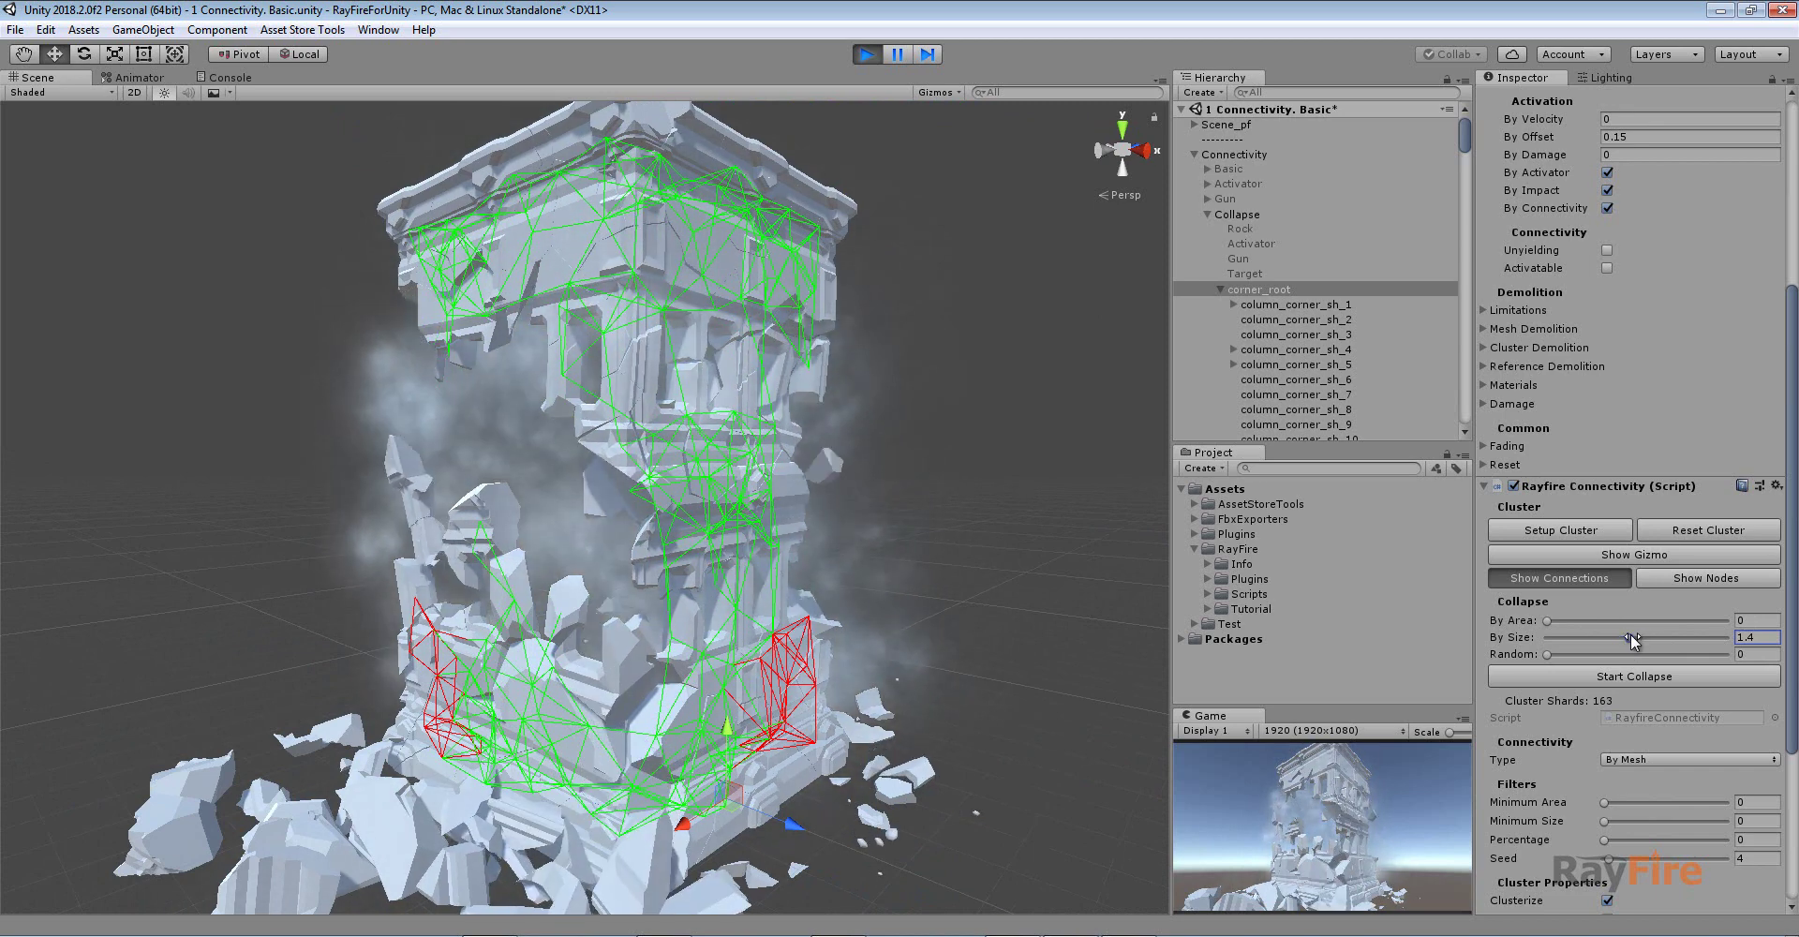
Set the By Area collapse value to 0.033 and Random to 4, and look over the rubble
click(1546, 620)
drag(1547, 621, 1554, 653)
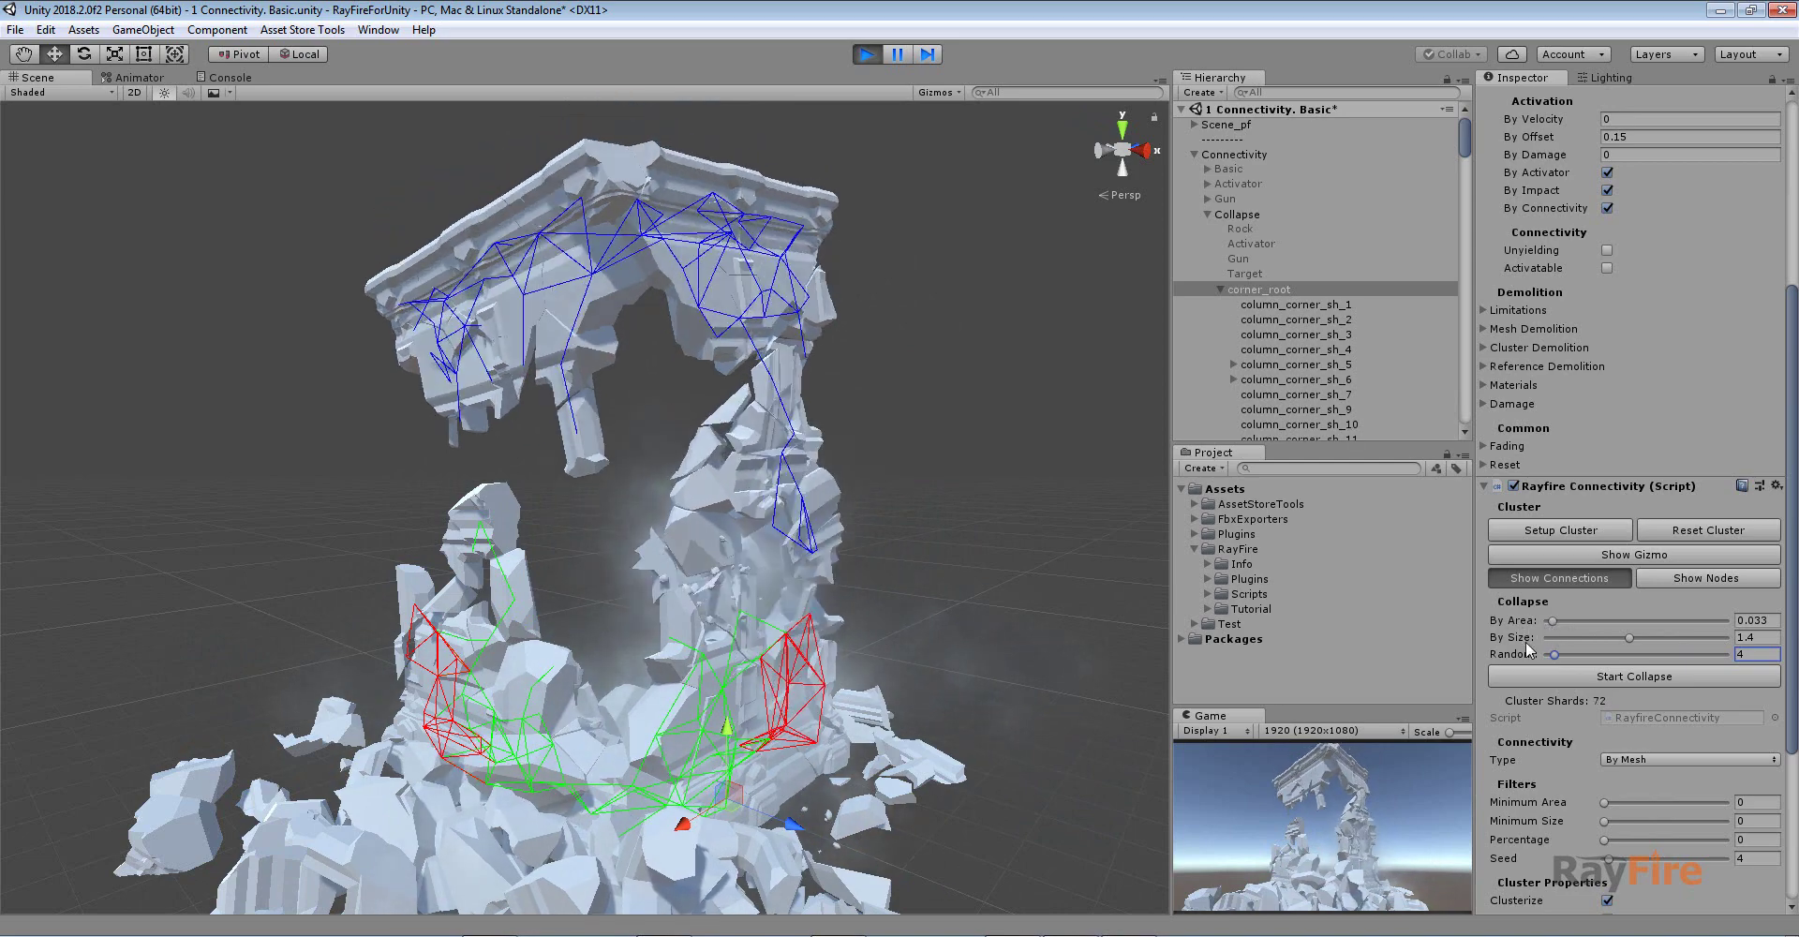
click(897, 361)
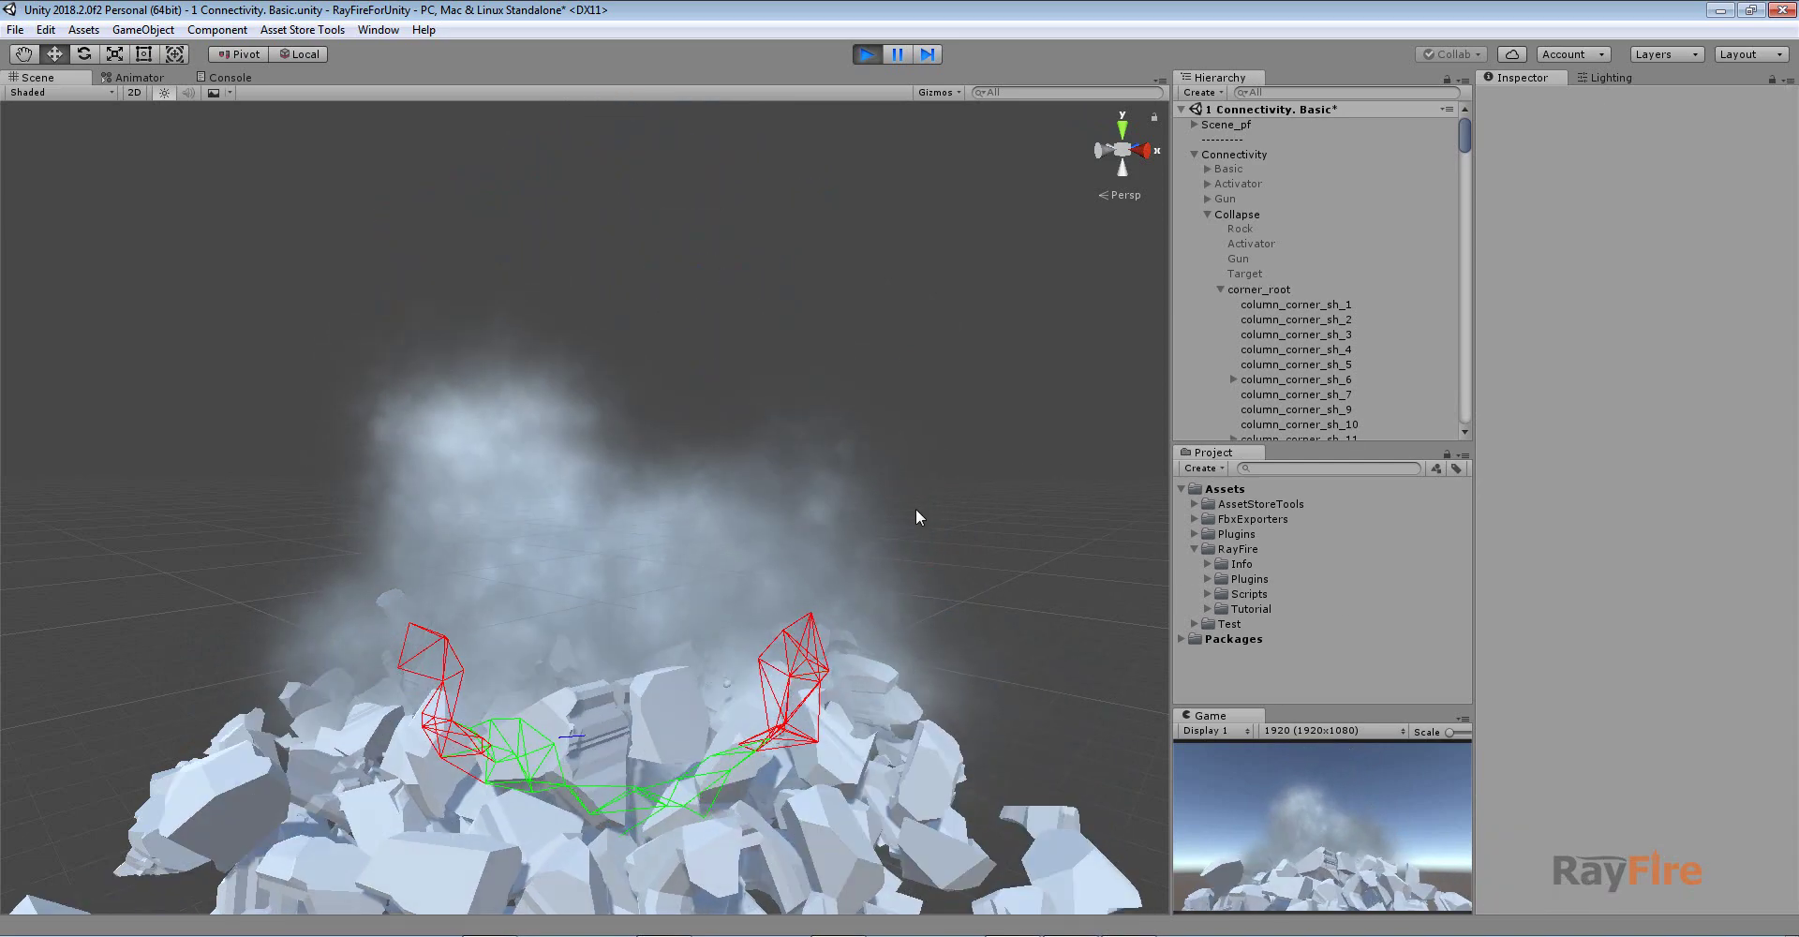
middle_drag(916, 495, 916, 270)
alt+drag(948, 214, 946, 286)
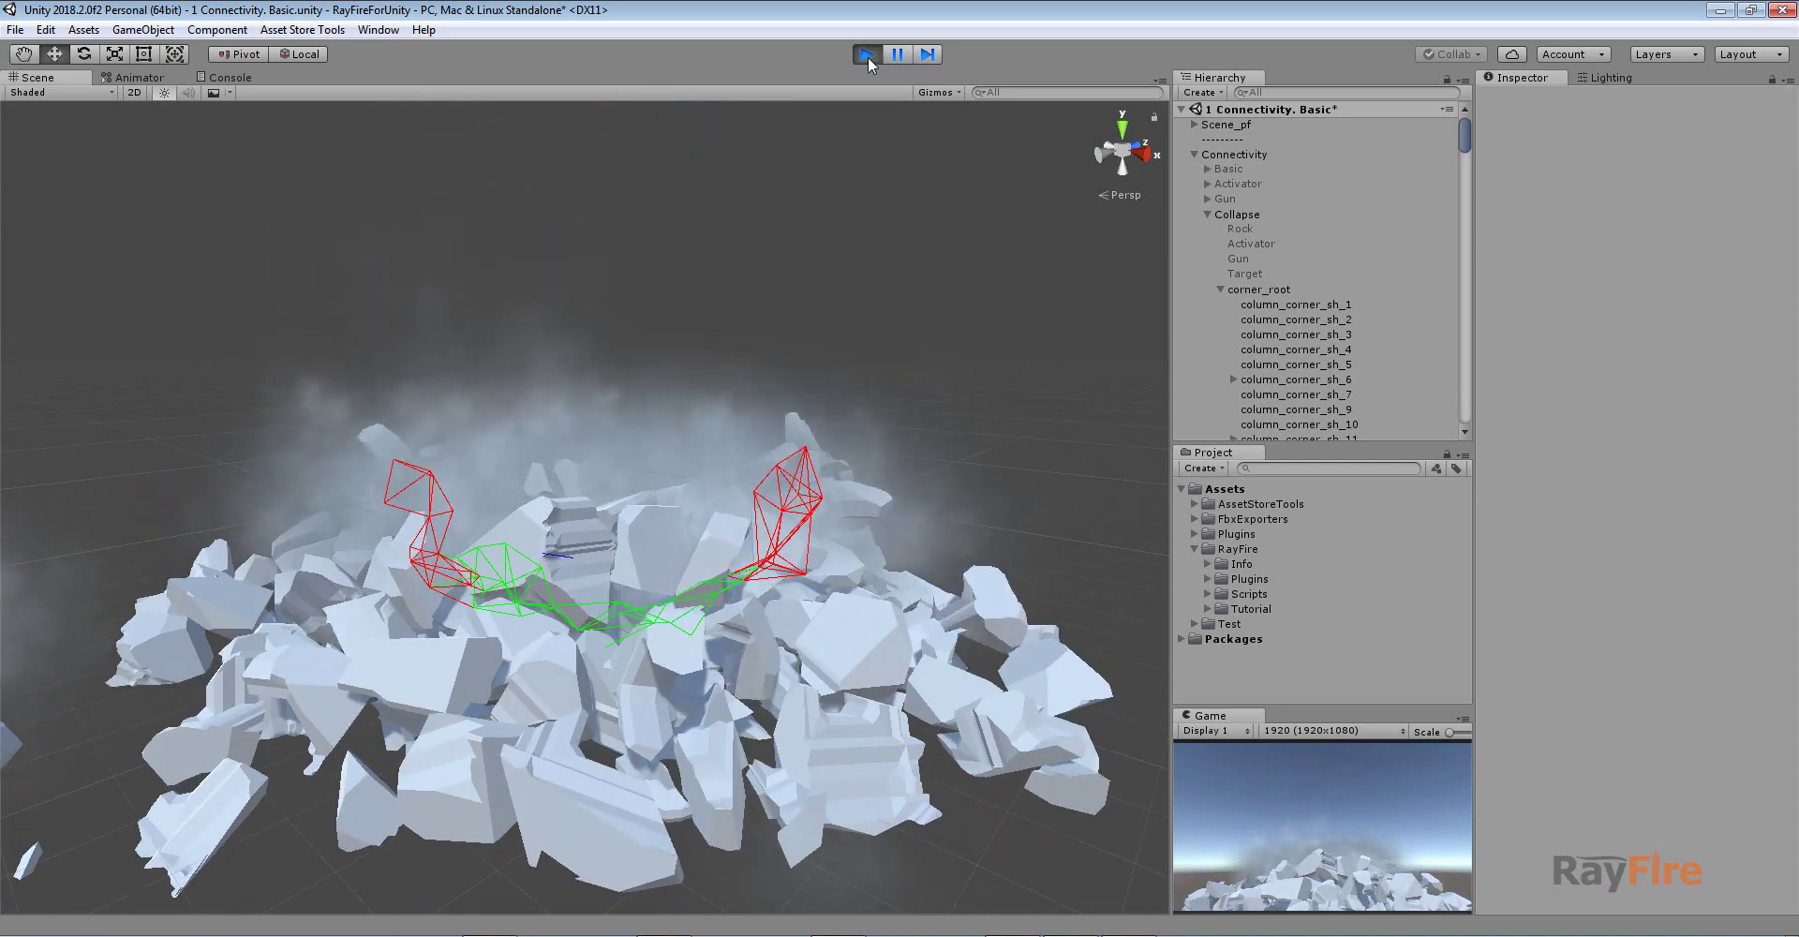
Restart Play mode with the intact building and frame the whole building in the scene
click(867, 54)
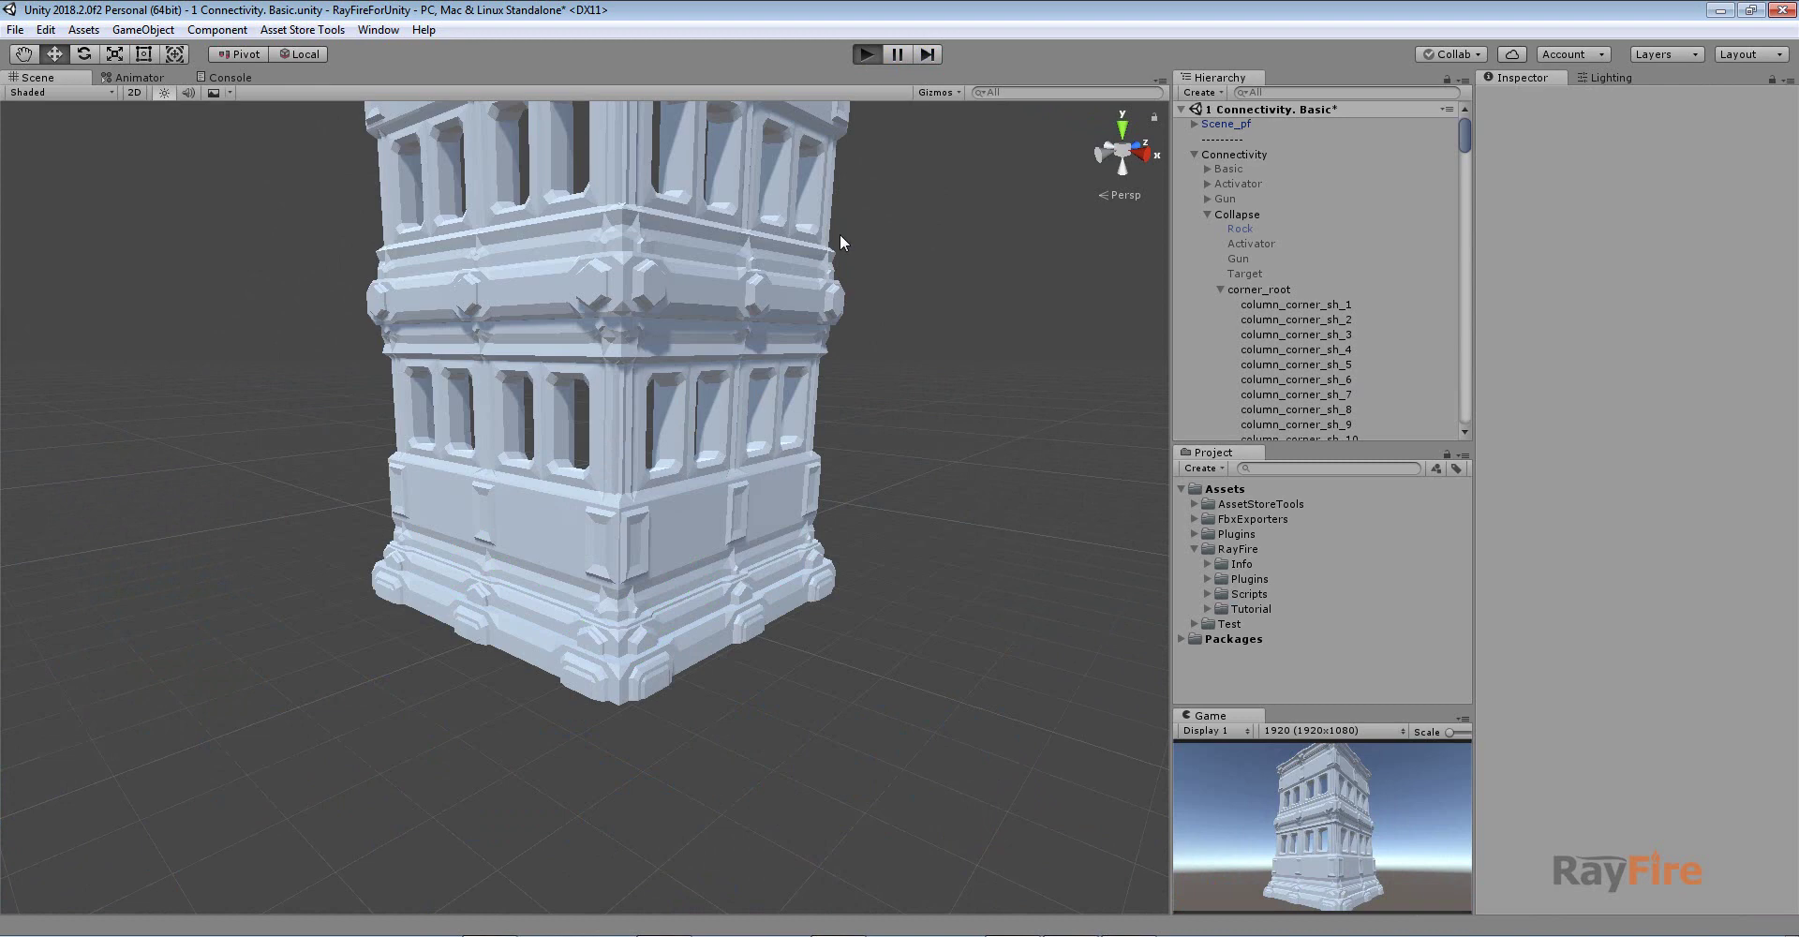
middle_drag(840, 234, 857, 381)
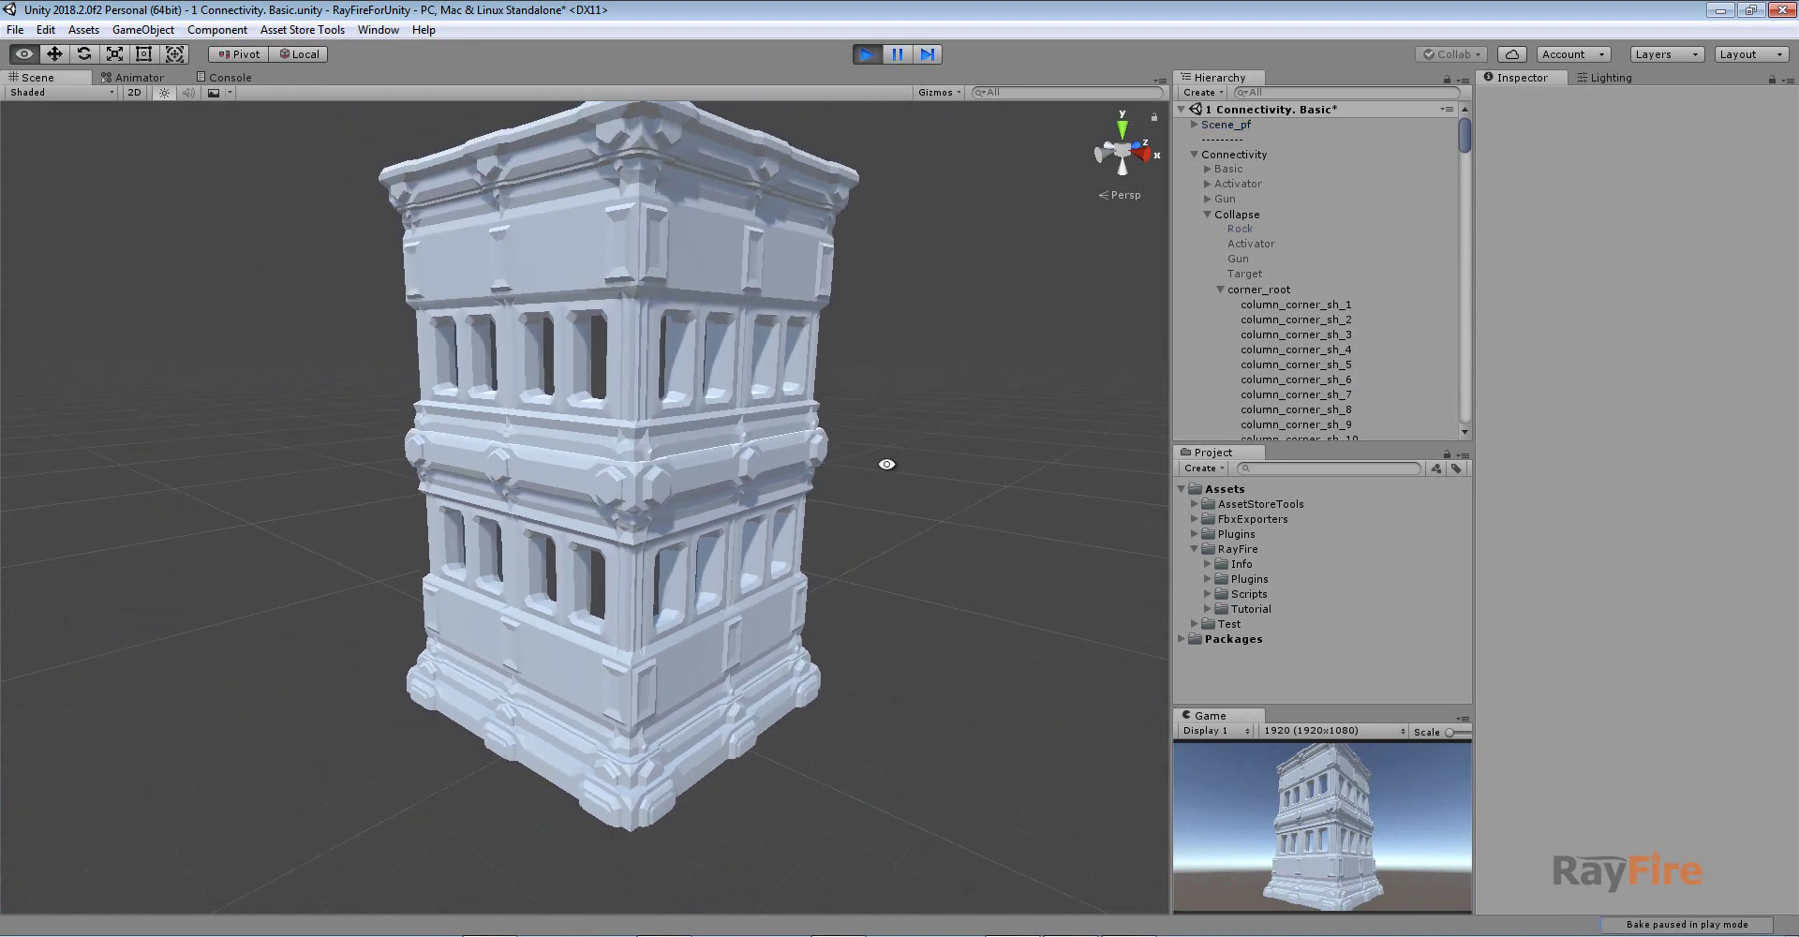
alt+drag(888, 445, 858, 398)
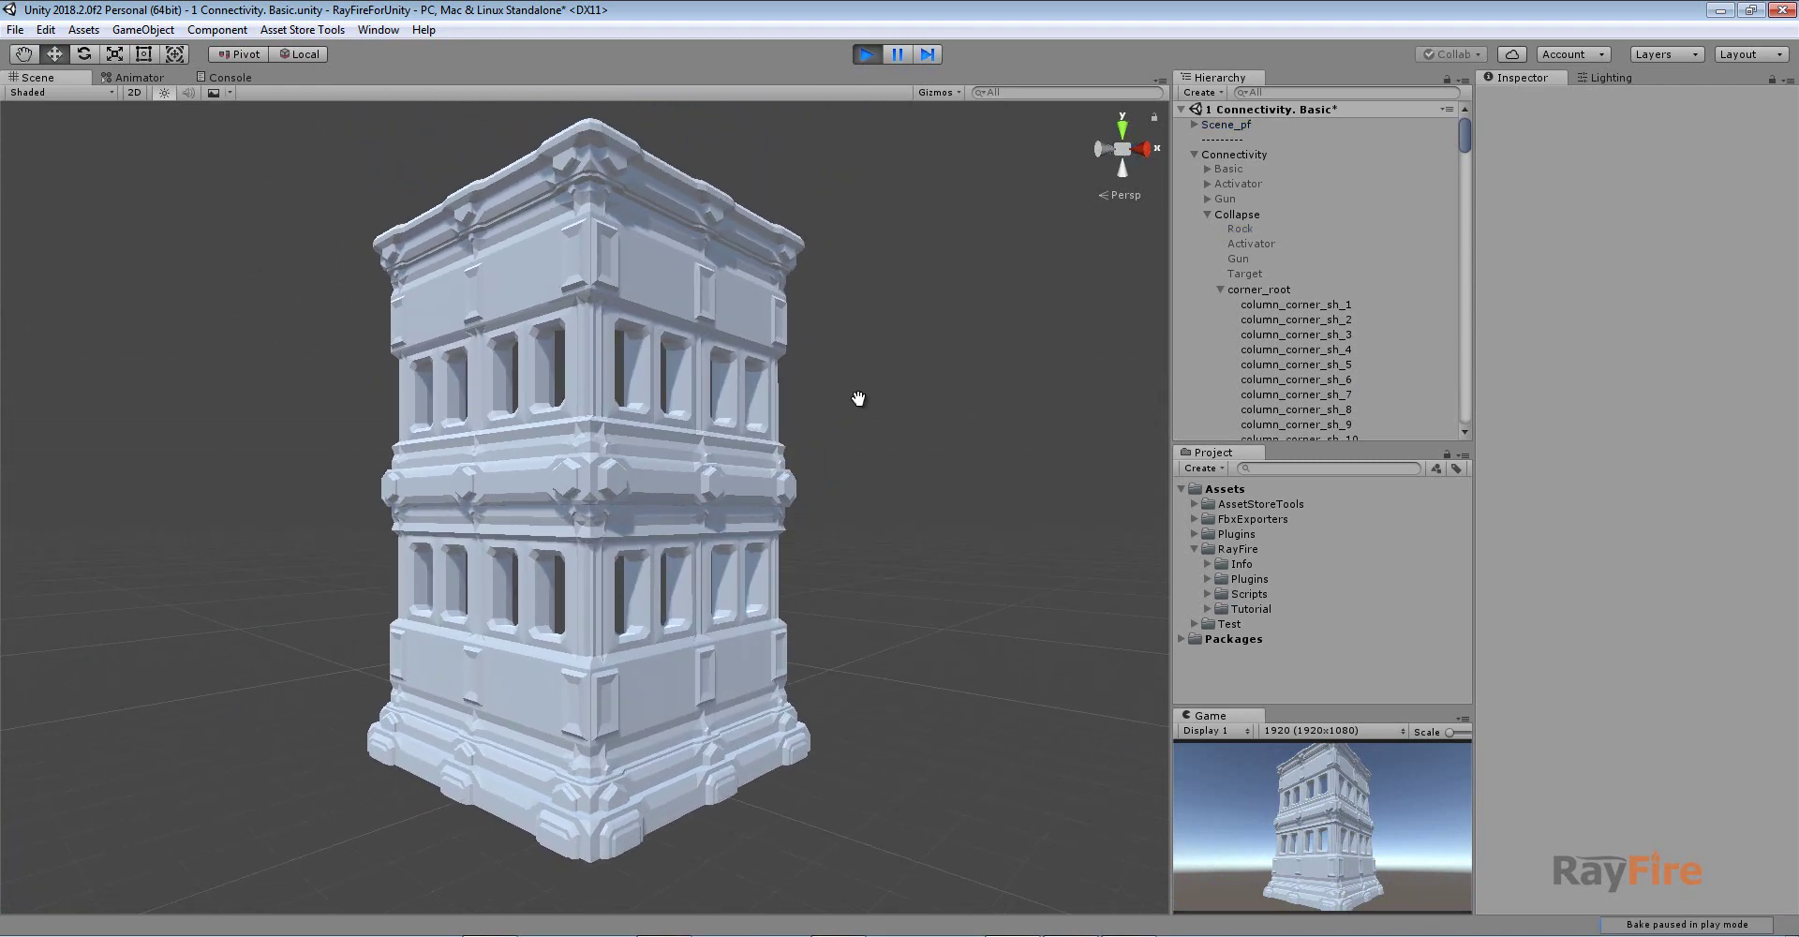
Select corner_root and set the collapse Type of its Rayfire Connectivity component to By Size
click(1257, 291)
click(1220, 290)
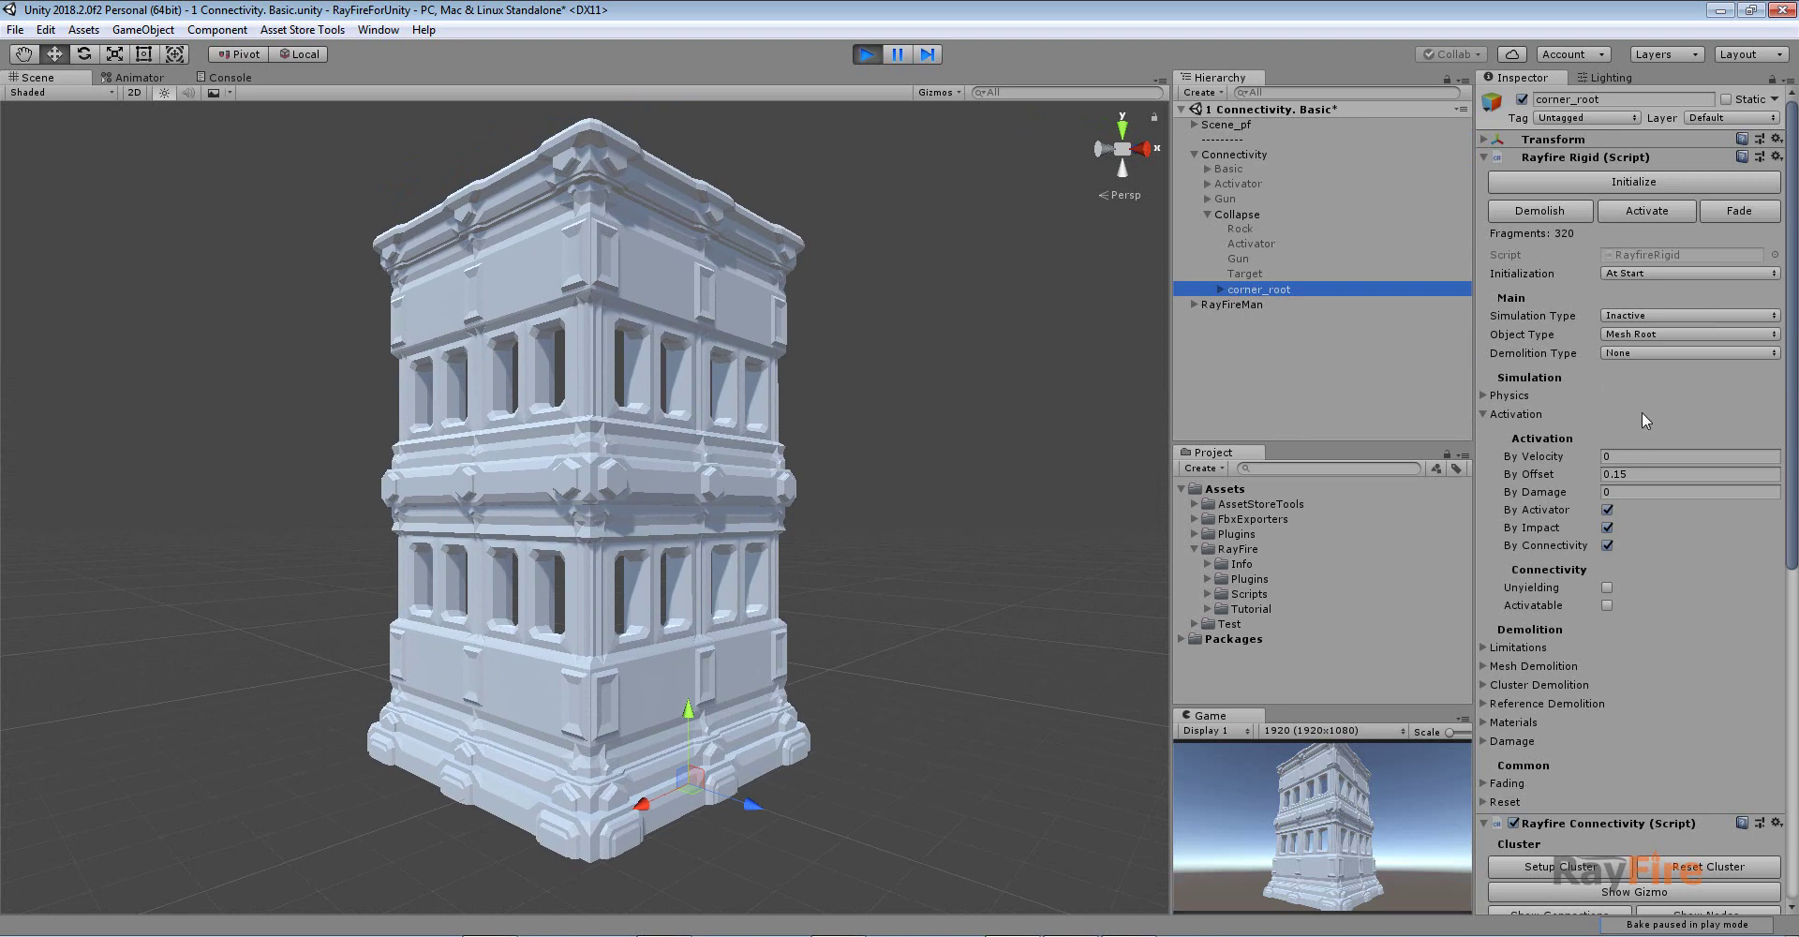
scroll(1678, 671, down, 5)
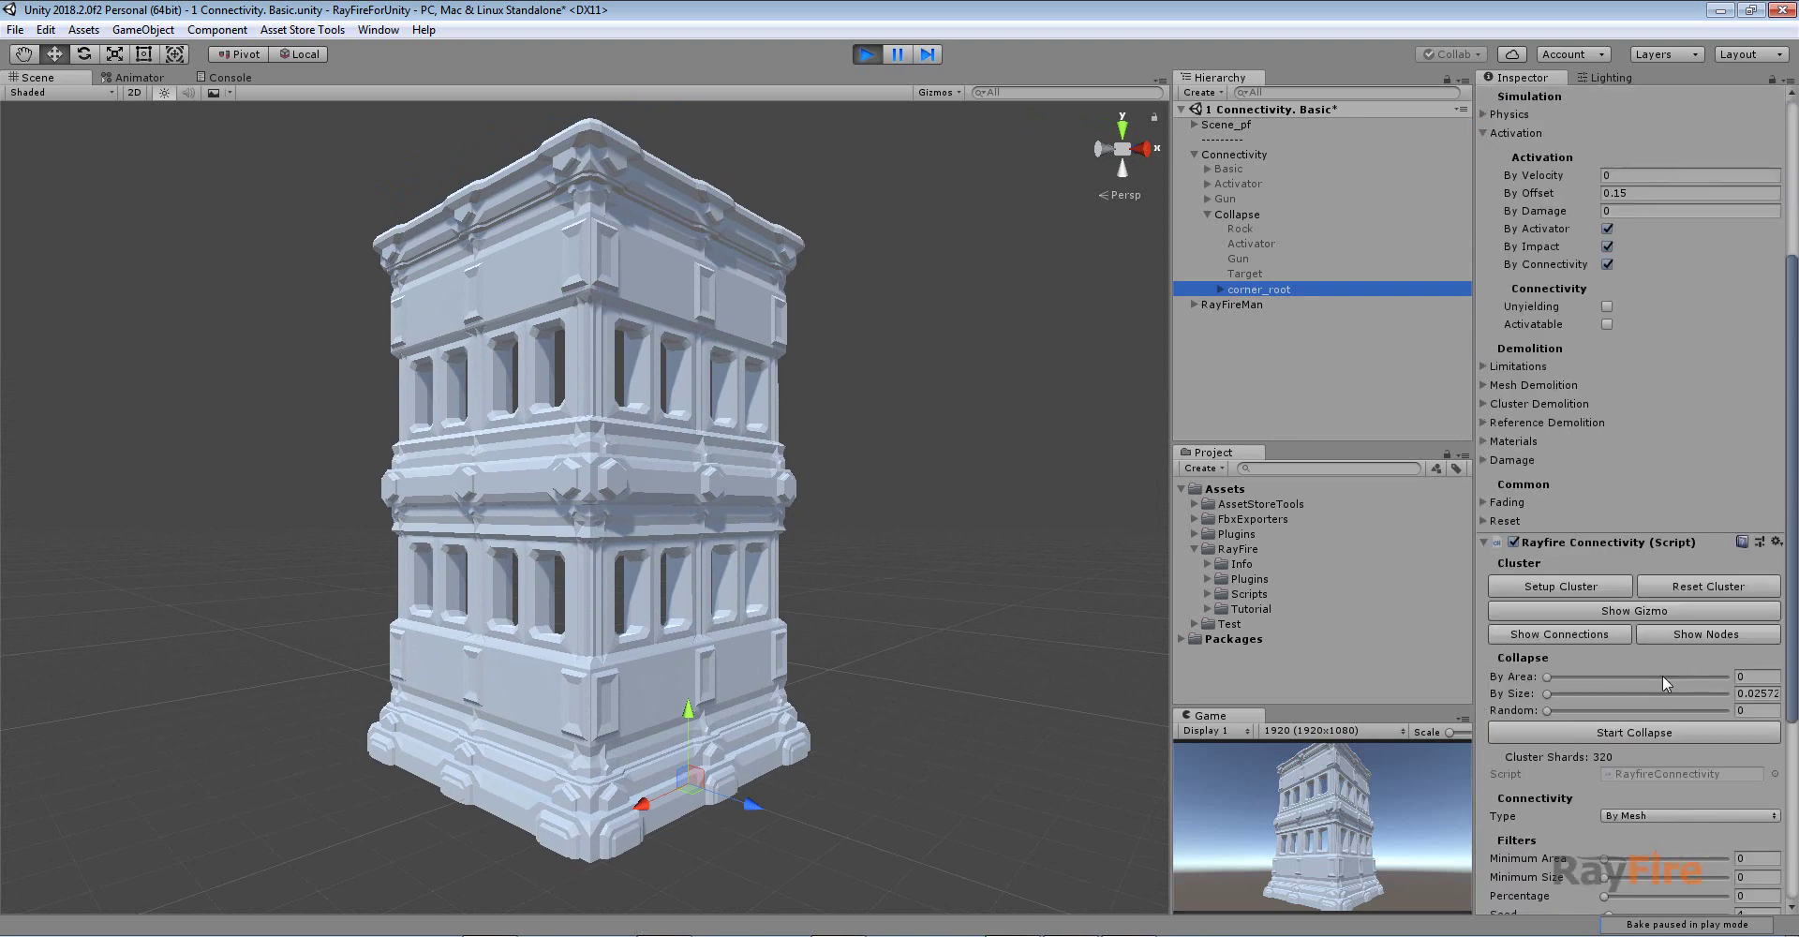
scroll(1662, 673, down, 6)
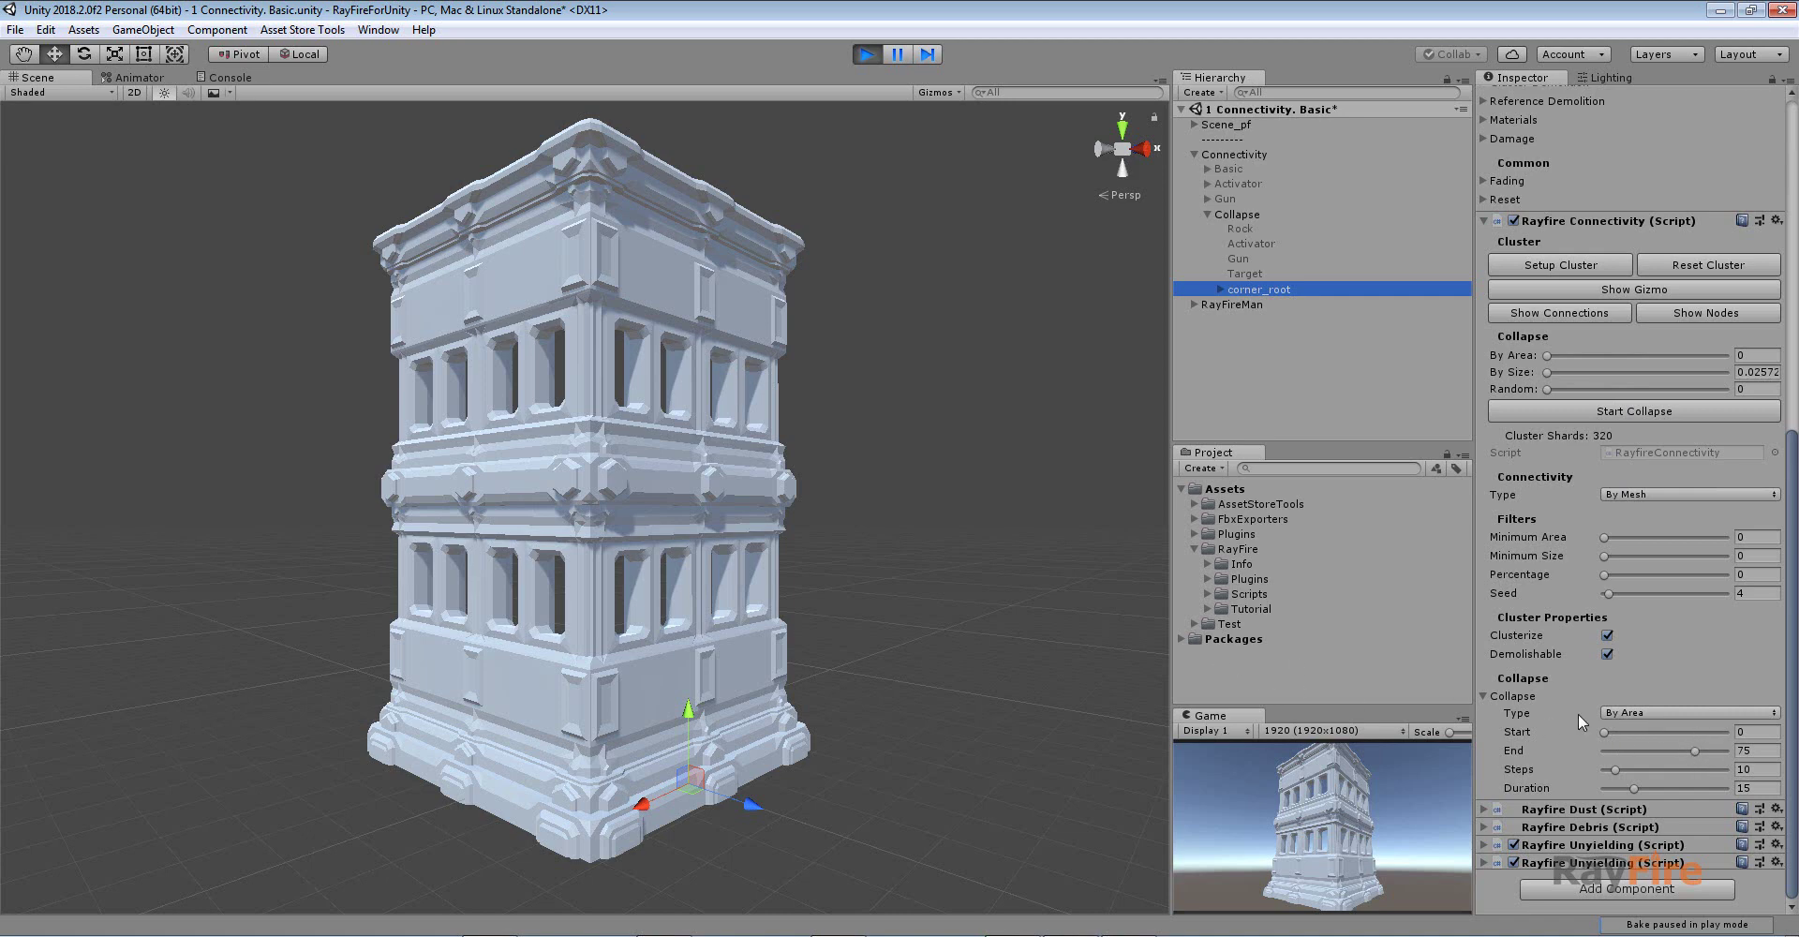
middle_drag(735, 549, 743, 520)
click(1638, 712)
click(1646, 747)
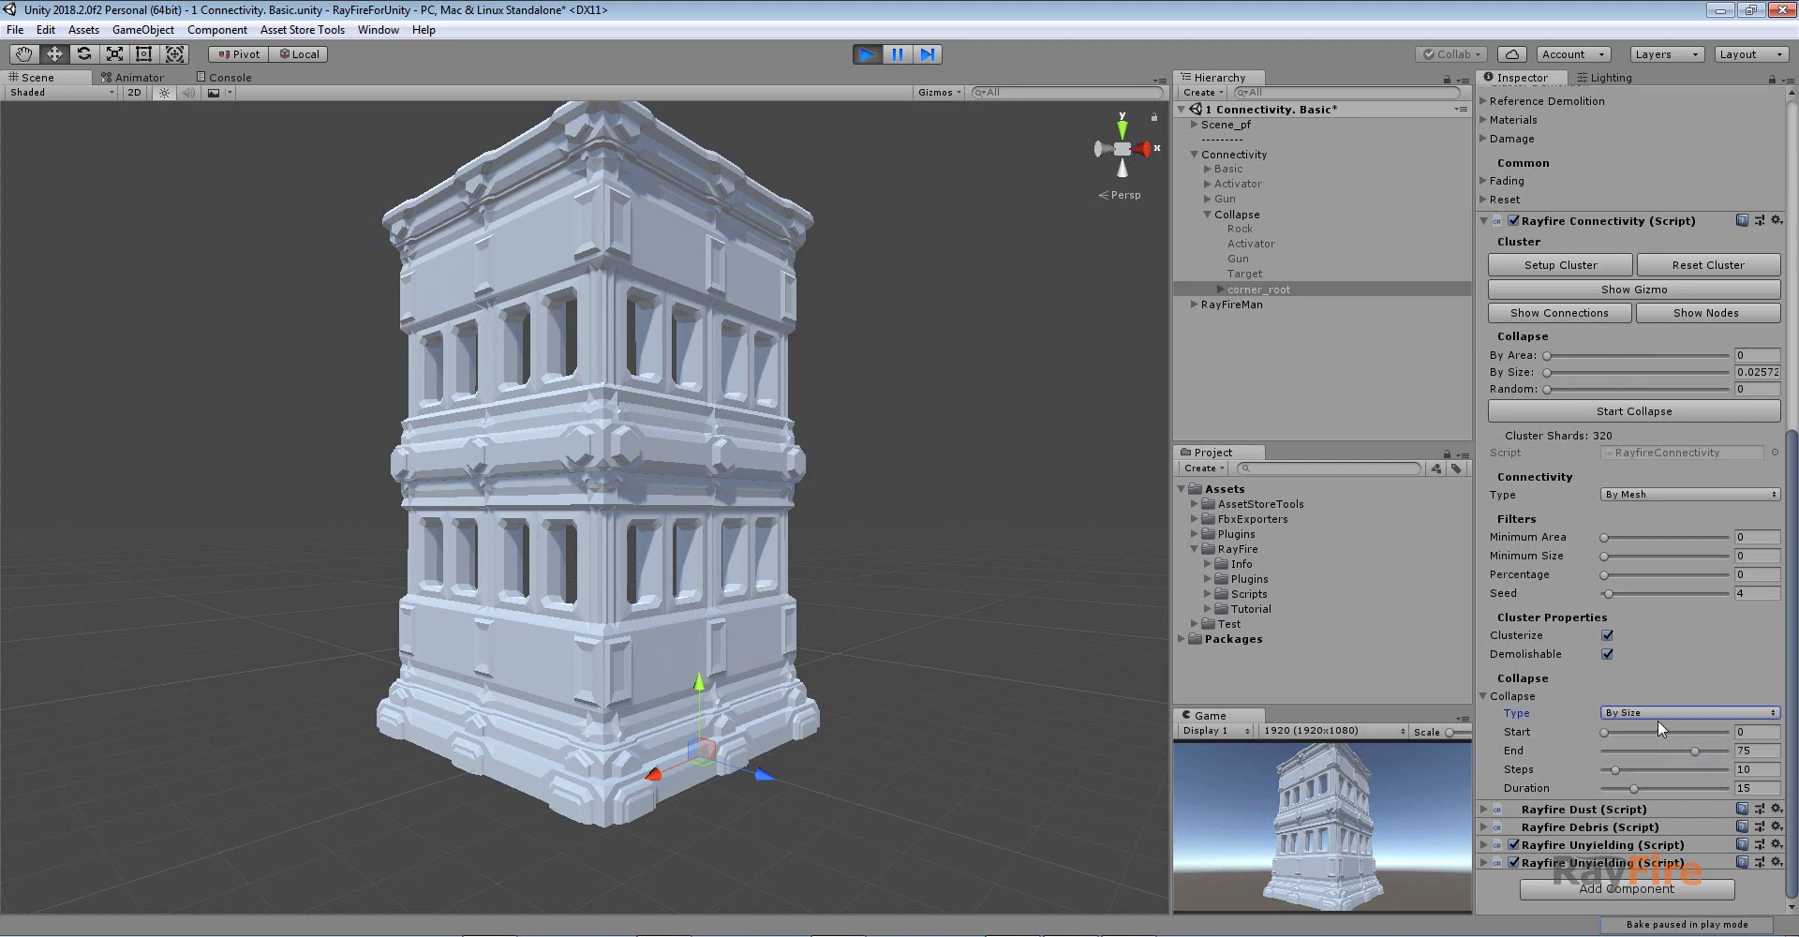
middle_drag(706, 436, 704, 452)
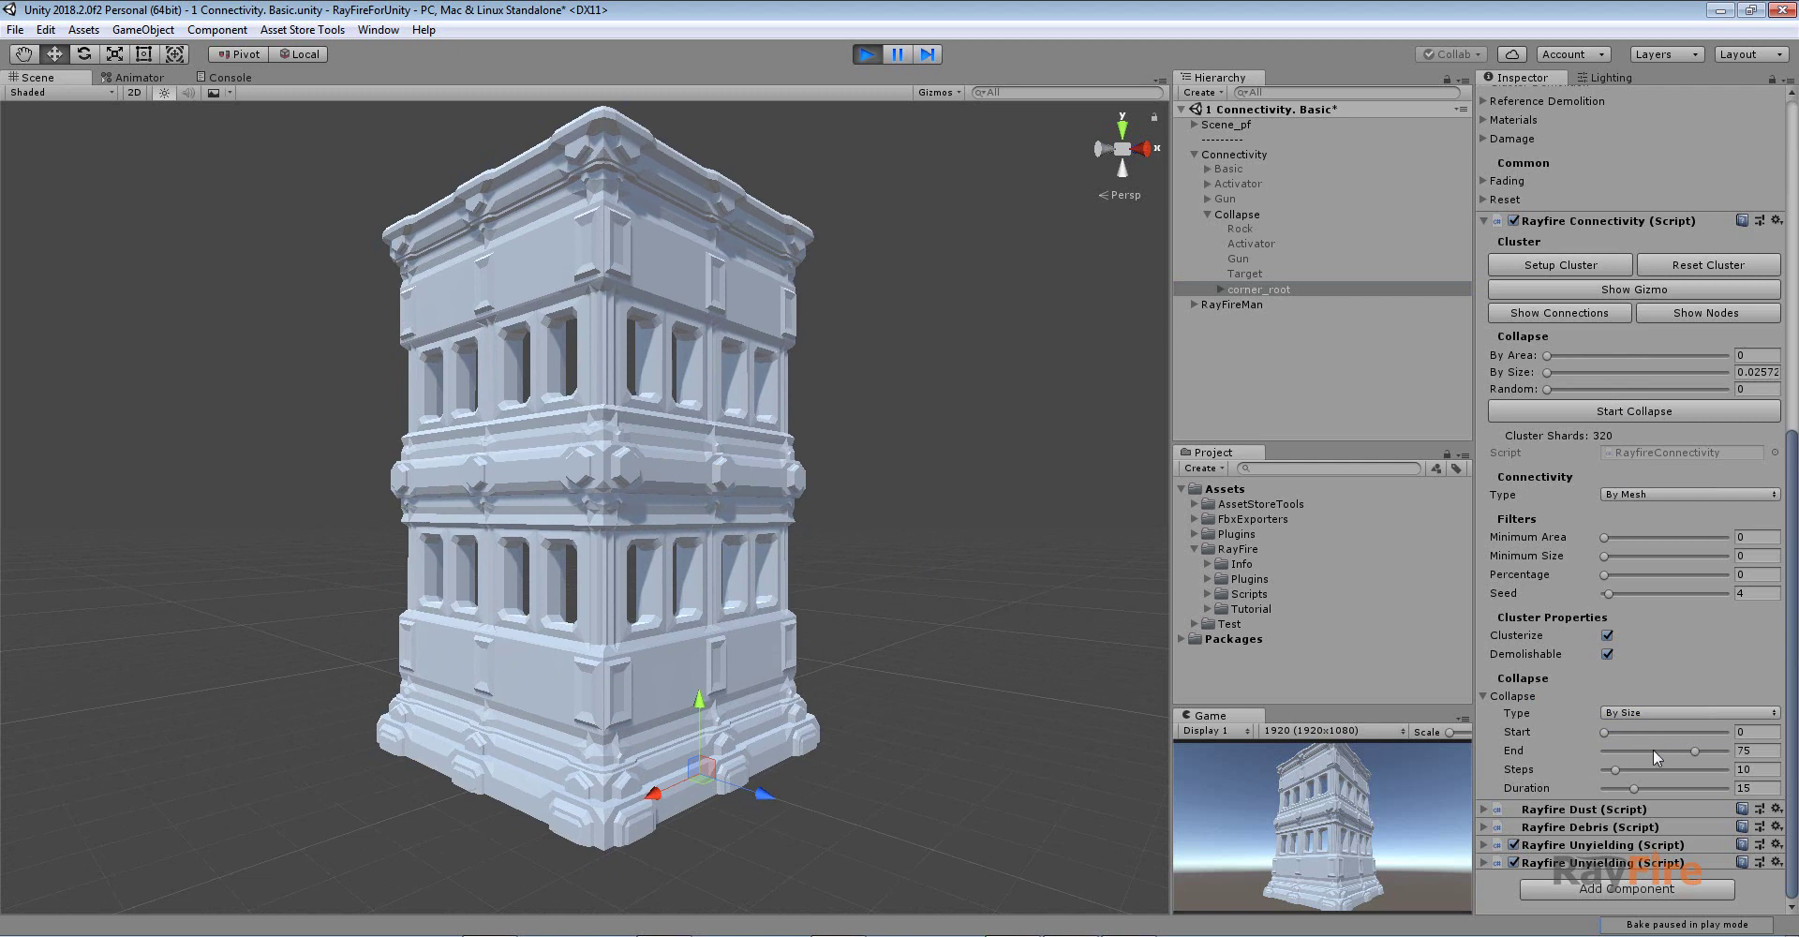
Go over the collapse Start, End and Duration settings and set Steps to 15
click(1606, 732)
scroll(1664, 447, up, 3)
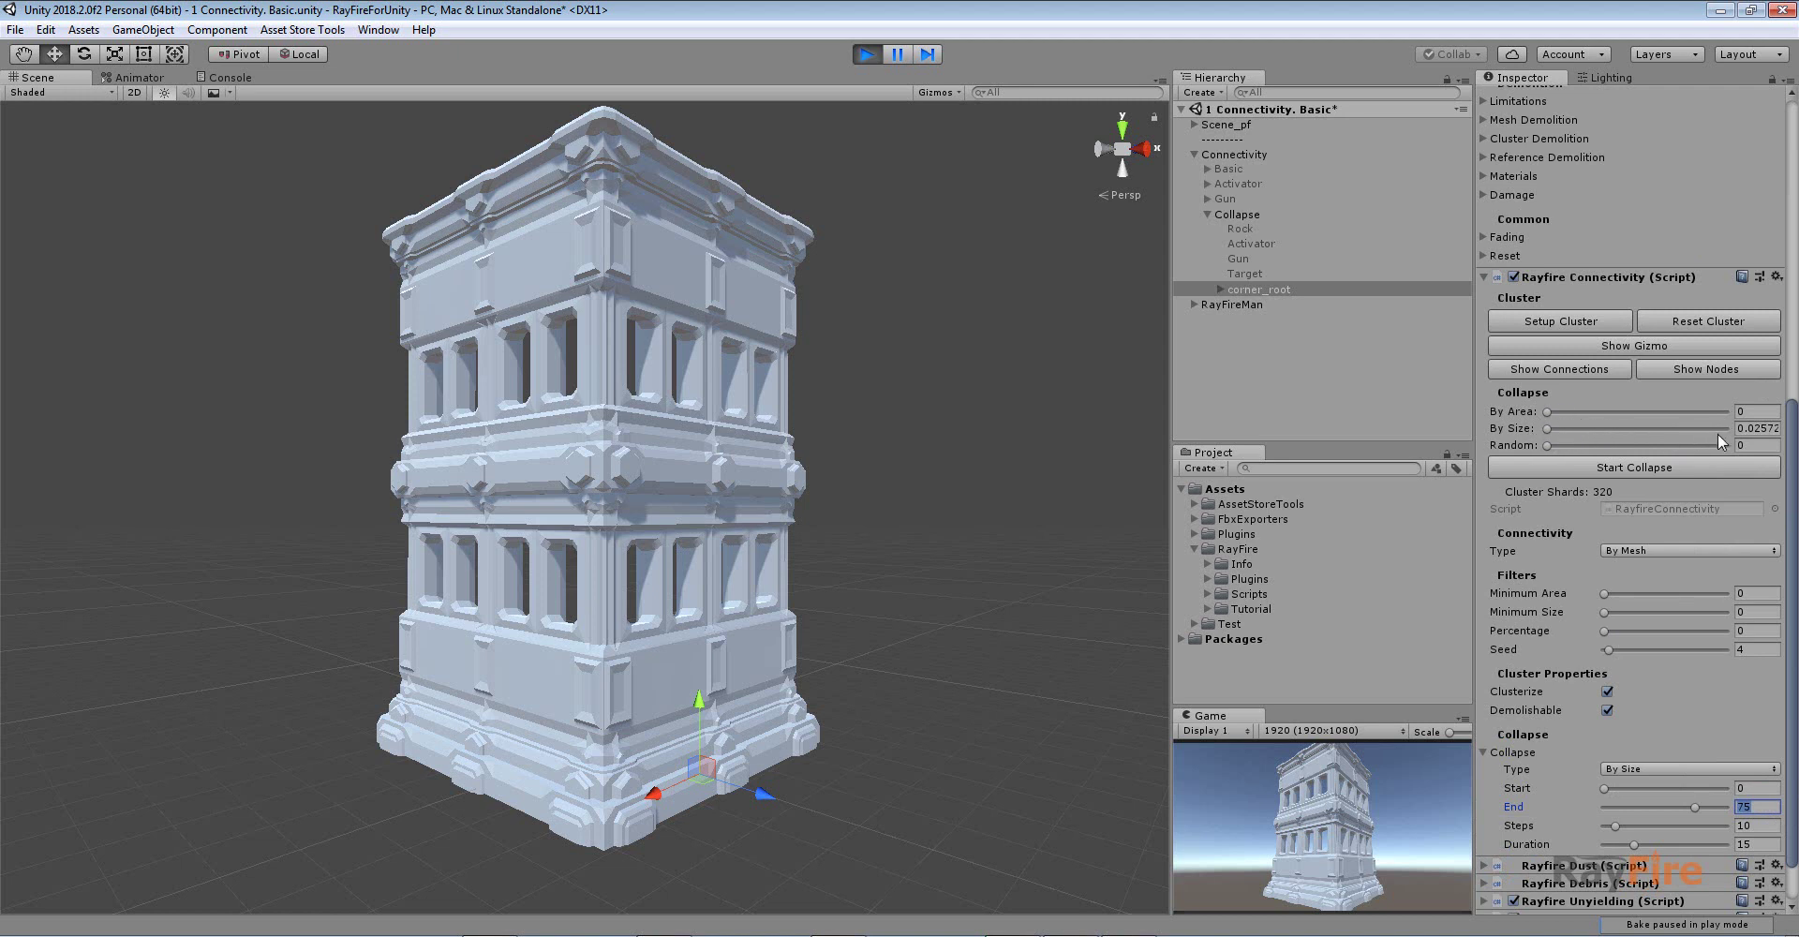
scroll(1600, 710, down, 3)
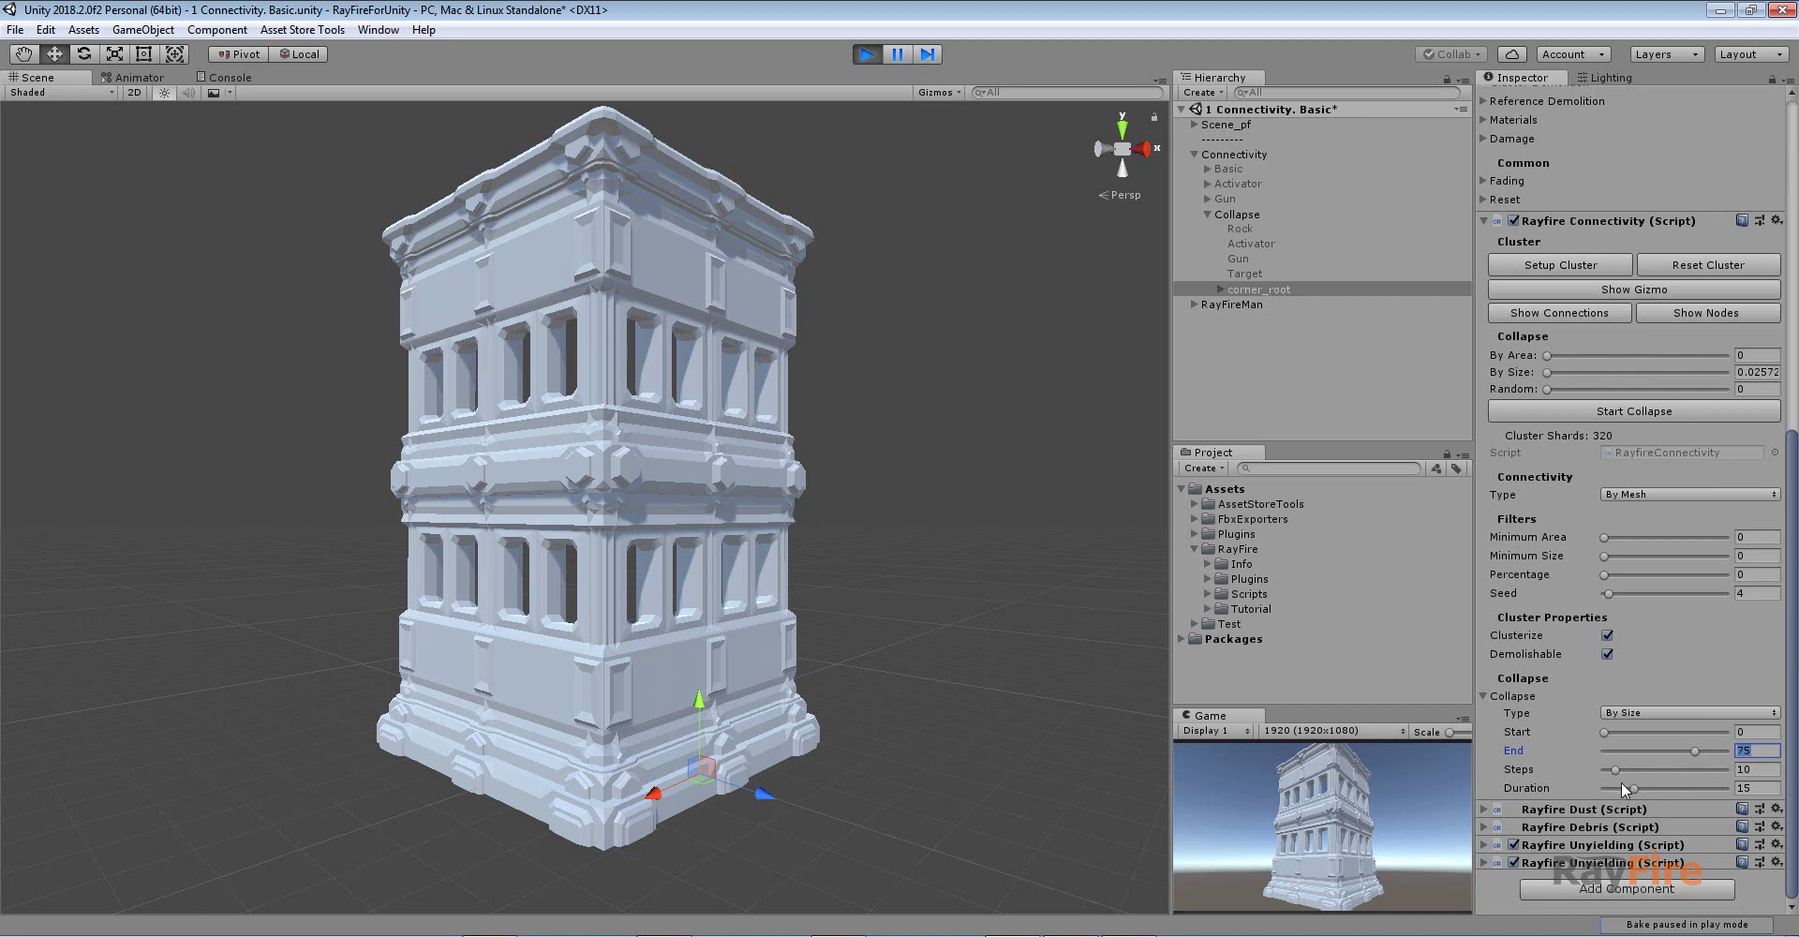
click(1755, 789)
click(1748, 768)
text(15)
alt+drag(948, 598, 910, 614)
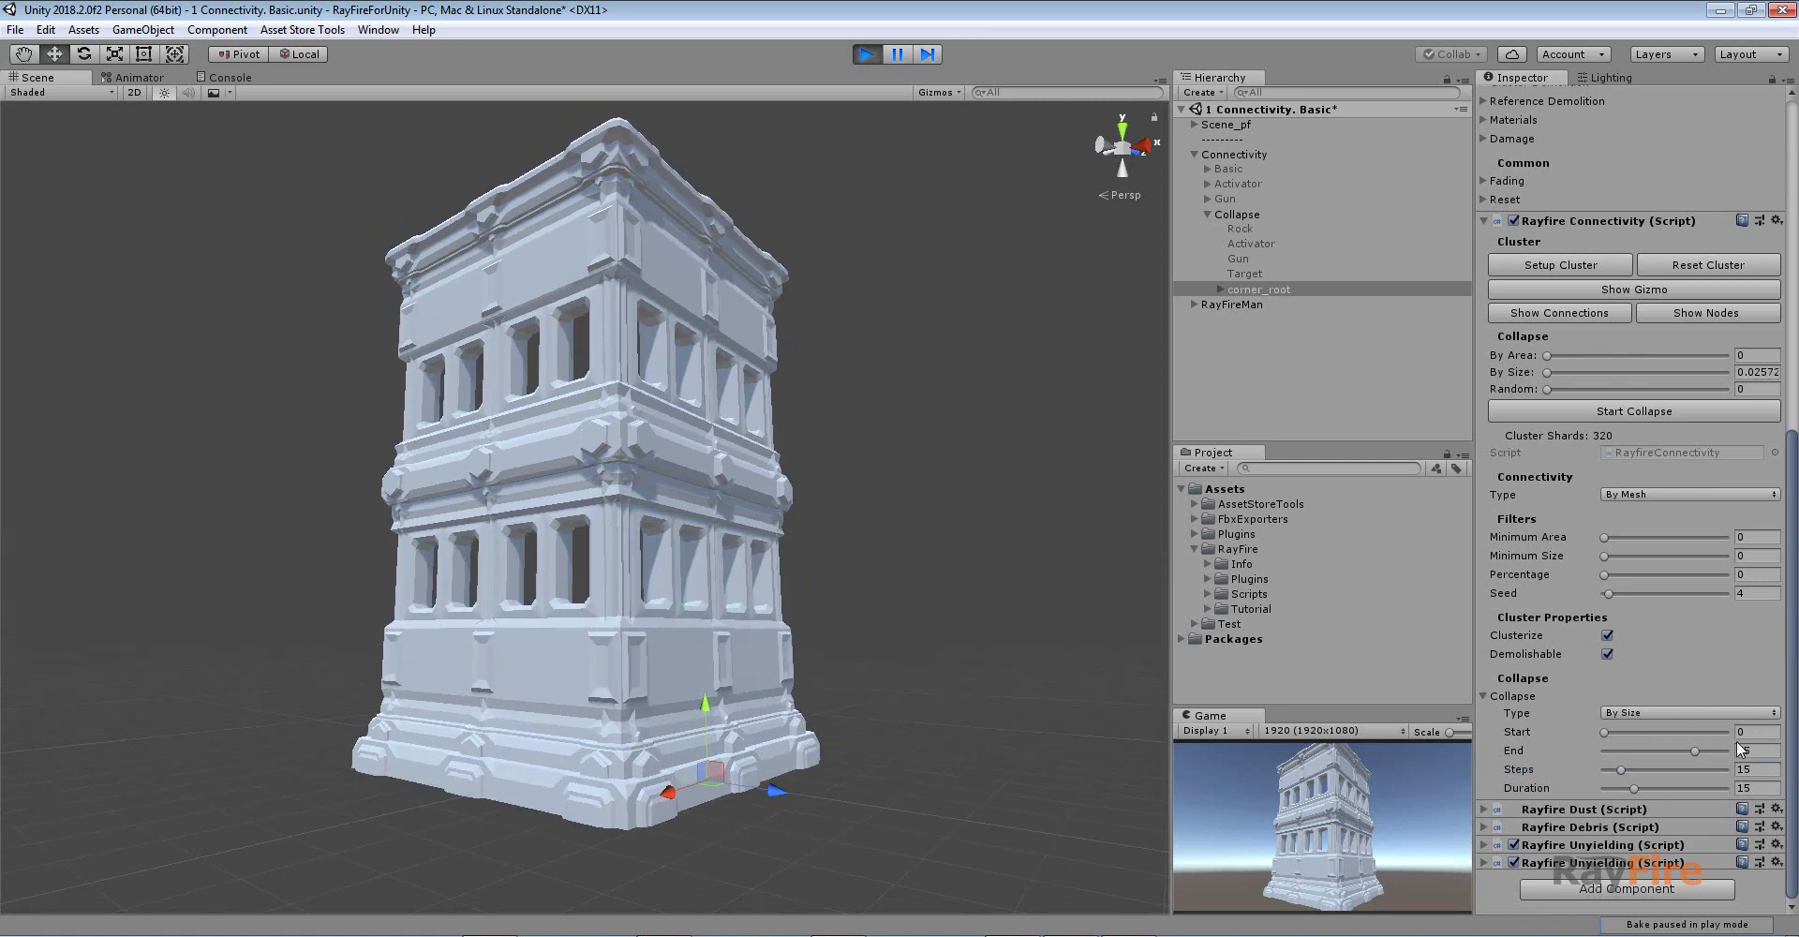
Set the collapse End value to 50 and Steps to 30
click(1667, 750)
drag(1555, 748, 1552, 748)
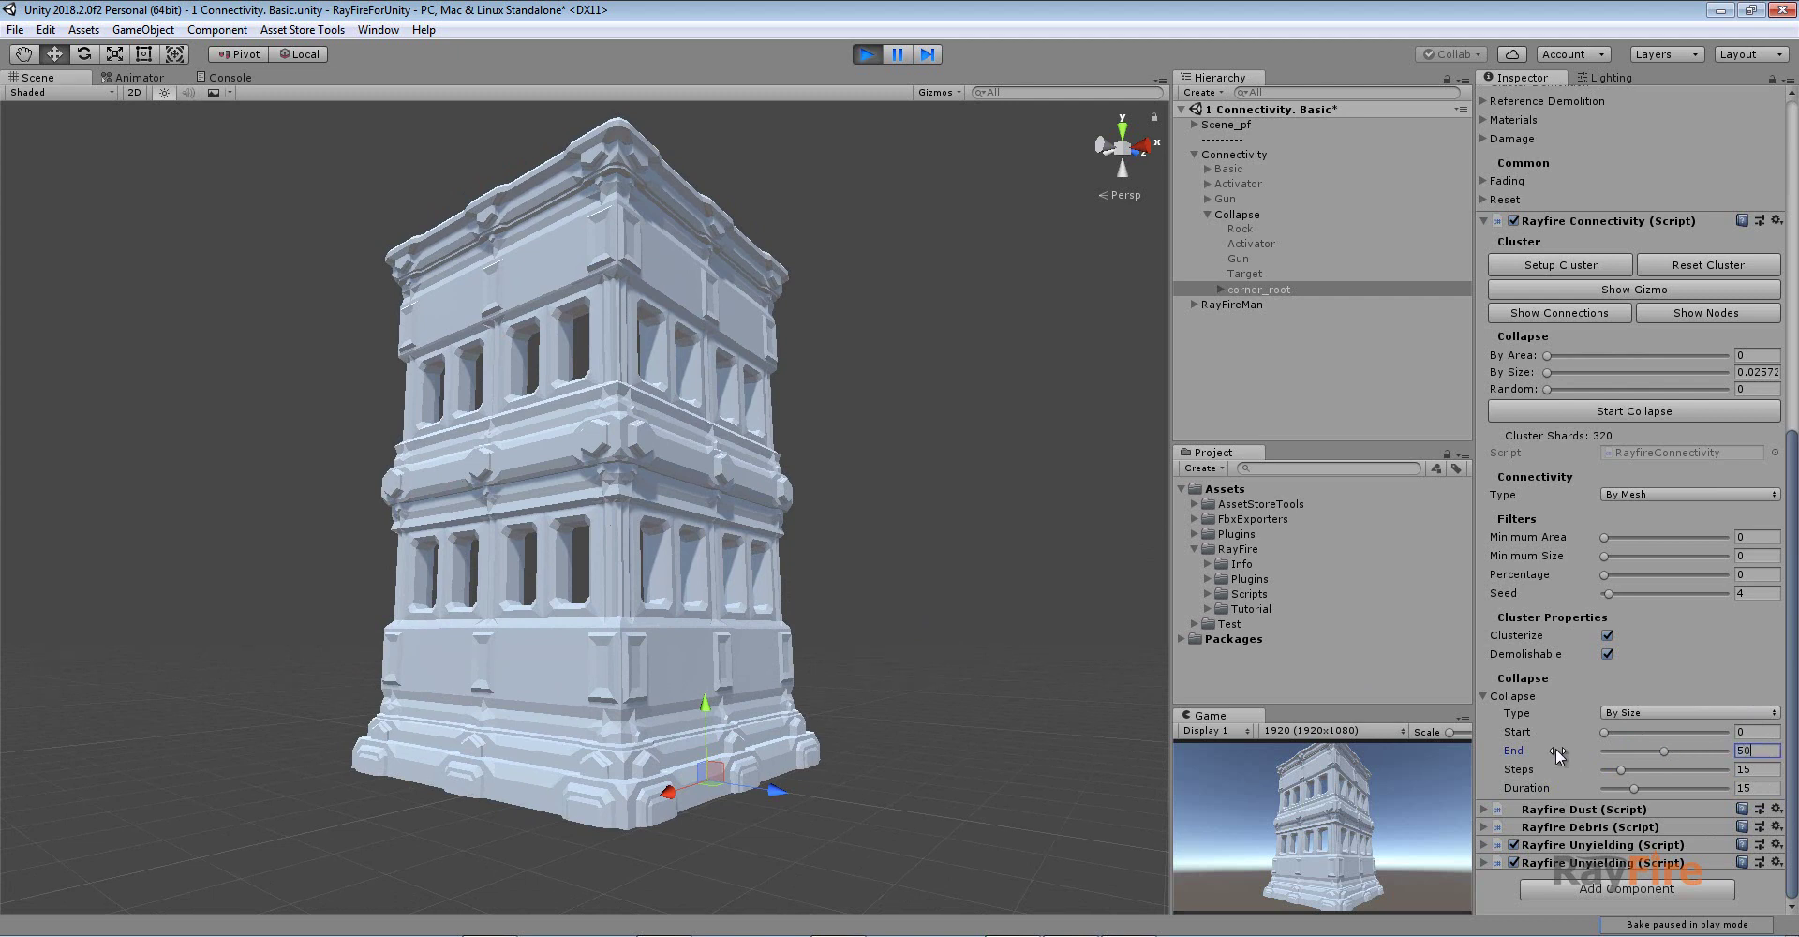
click(1754, 768)
key(BackSpace)
text(30)
key(Tab)
scroll(908, 548, down, 4)
middle_drag(908, 560, 909, 609)
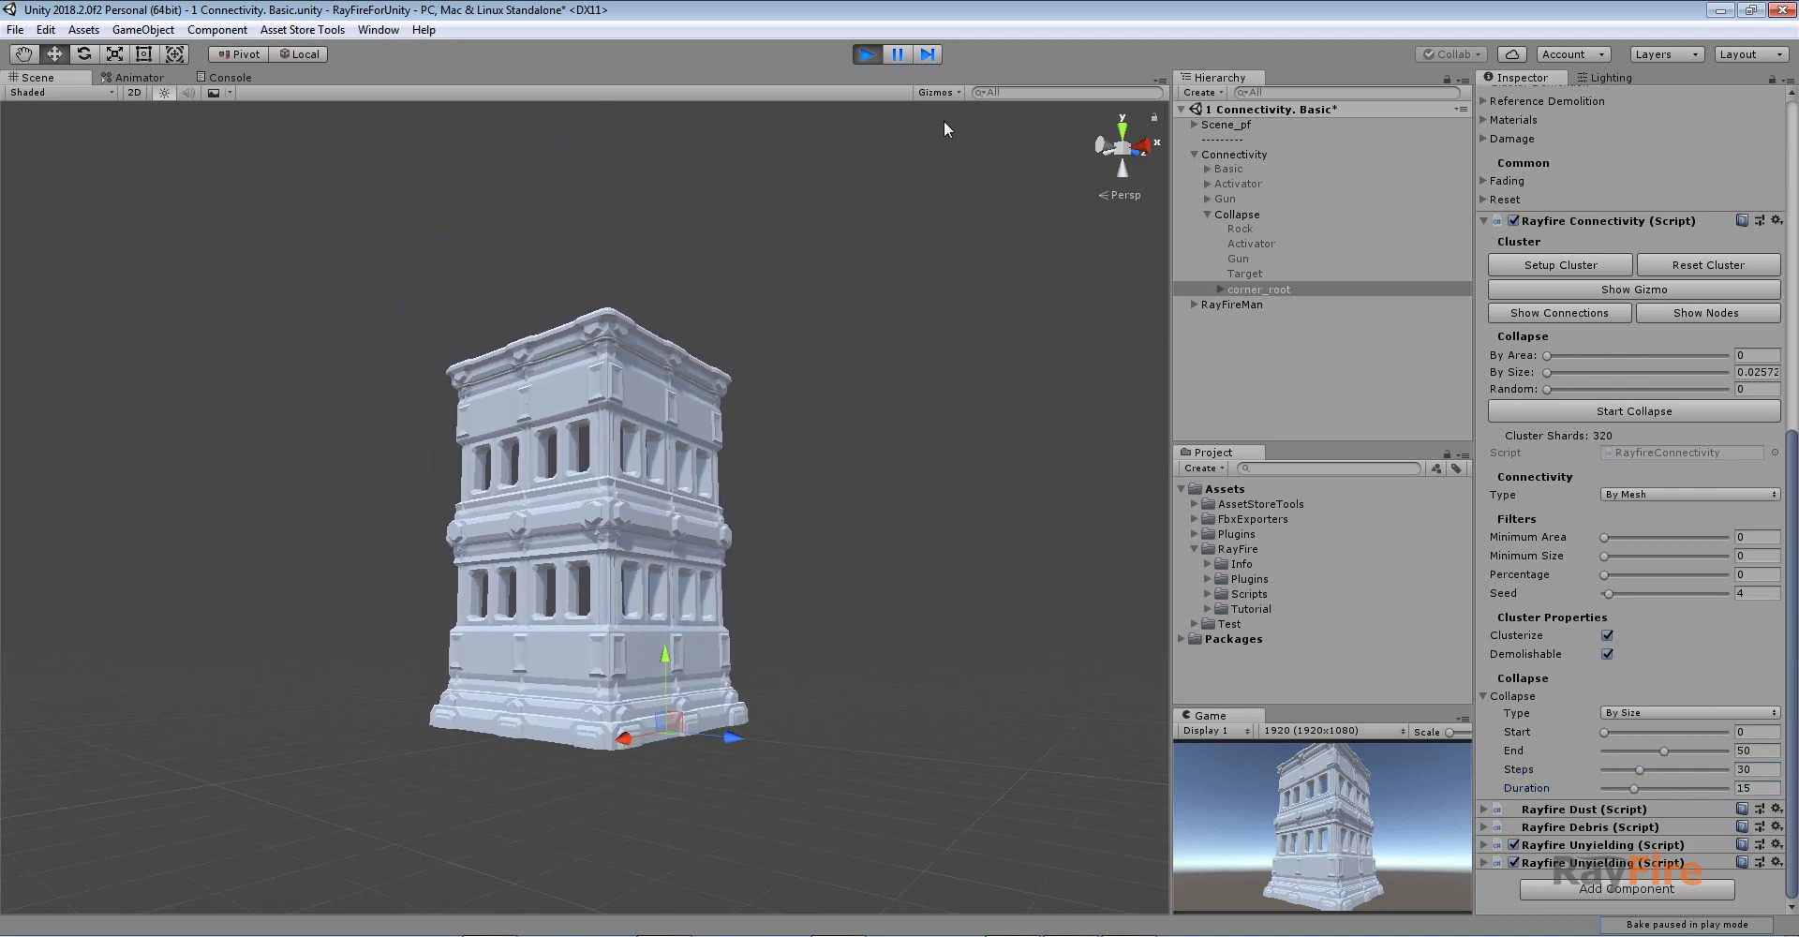
Start the automatic collapse and watch the deselected building
click(1606, 410)
click(887, 436)
scroll(887, 436, up, 2)
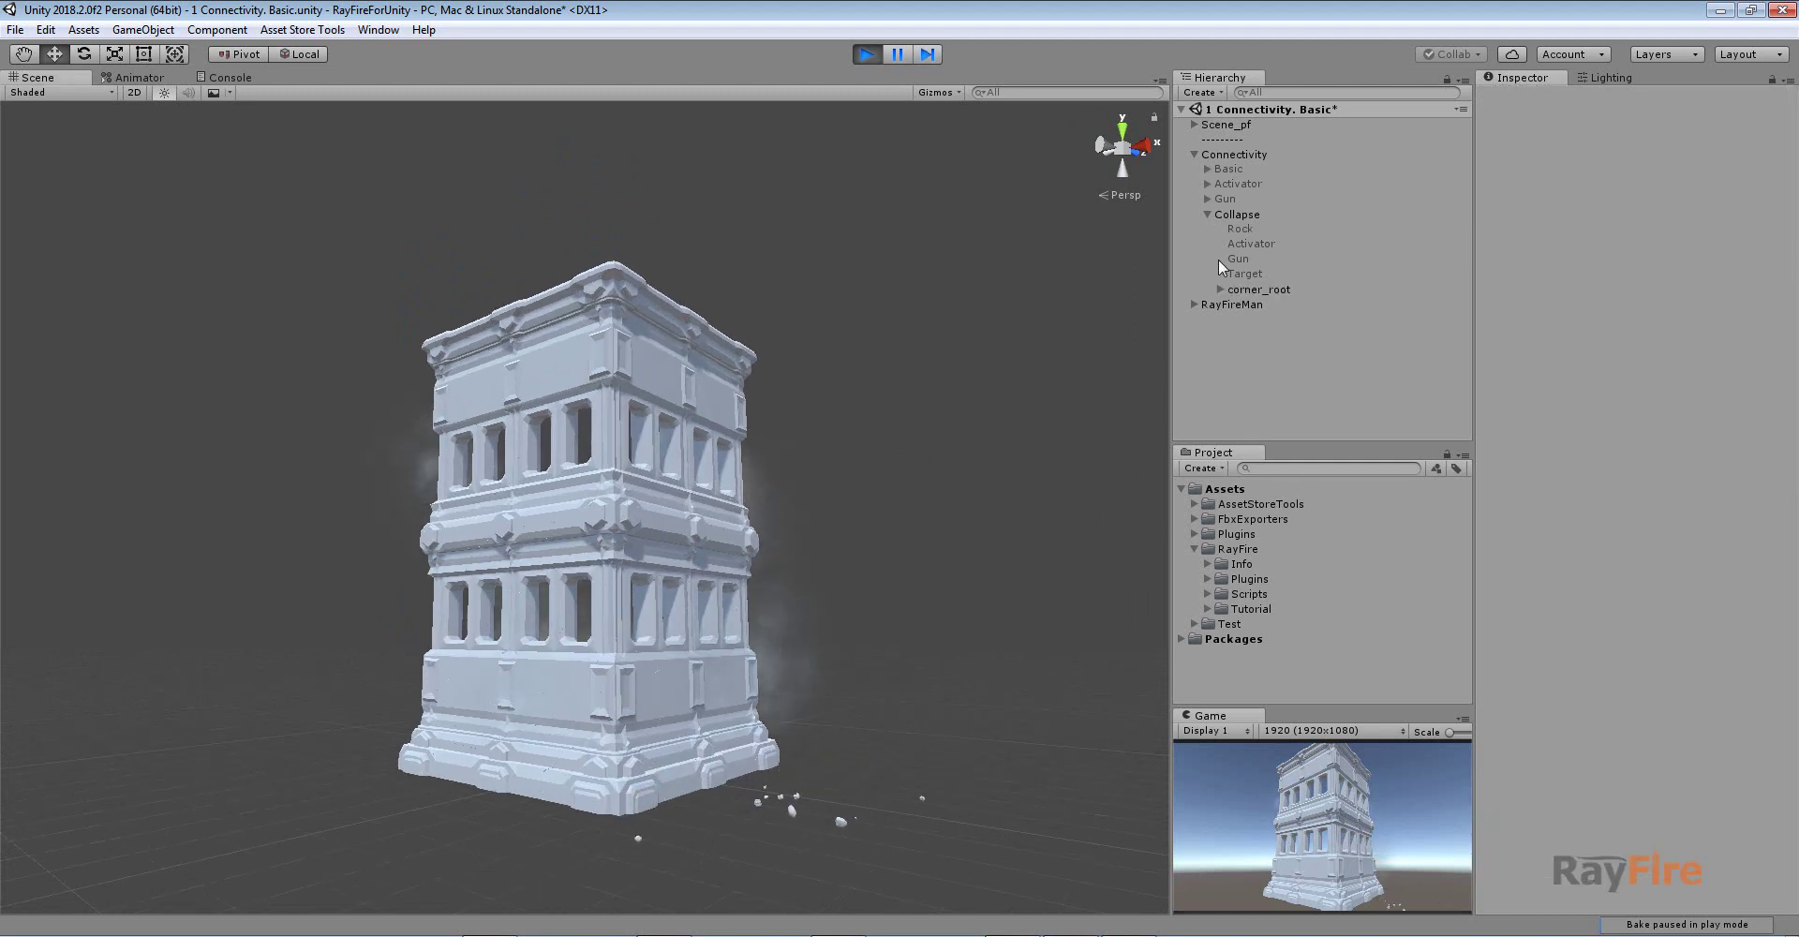
Select corner_root and fold its Rayfire Rigid component to follow the By Size value during the collapse
click(1244, 285)
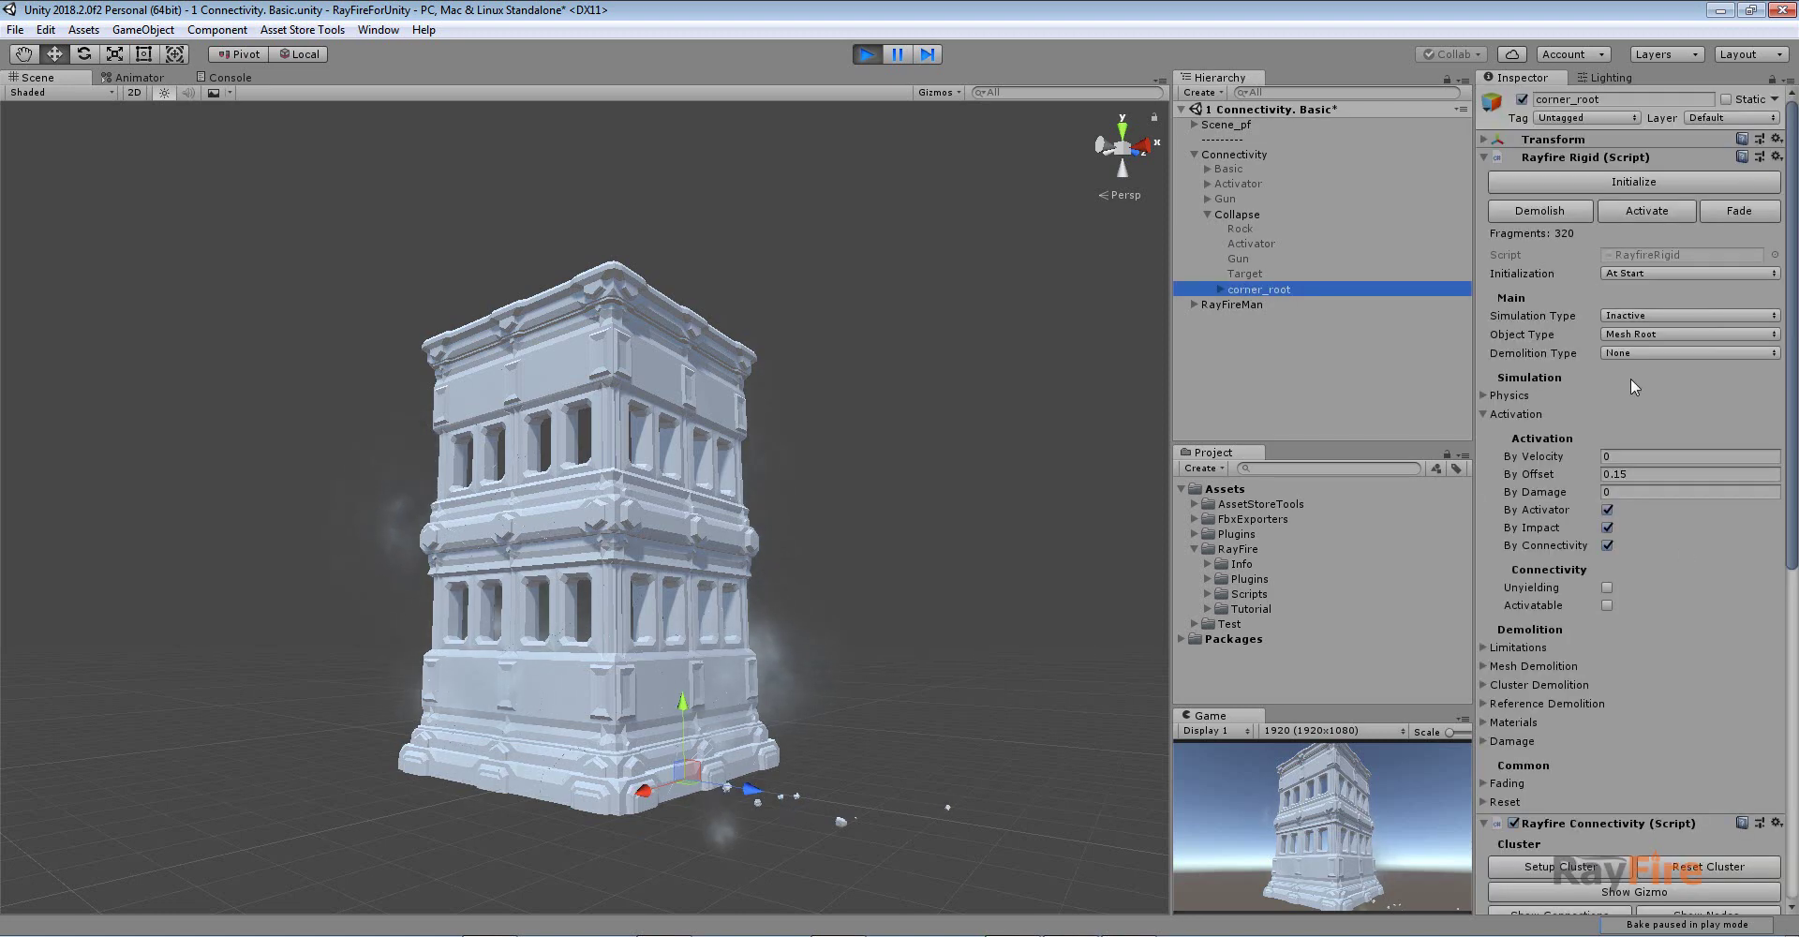
scroll(1630, 378, down, 5)
scroll(1691, 860, up, 6)
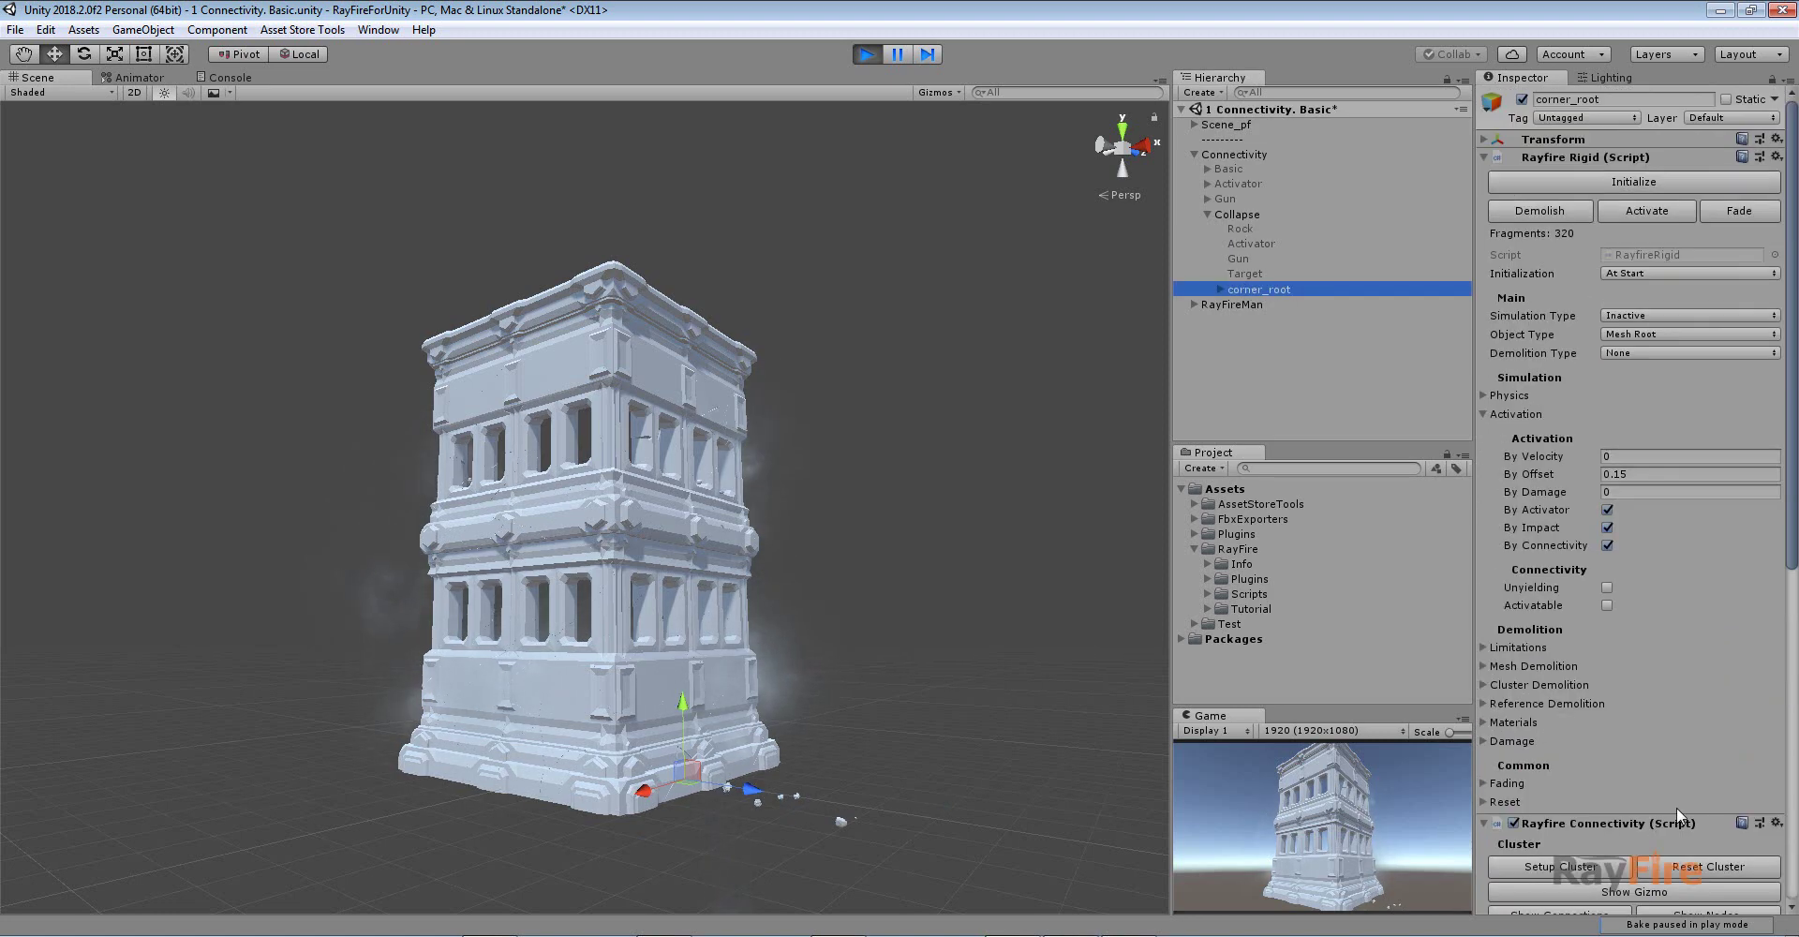
click(1577, 157)
click(1574, 155)
click(1656, 365)
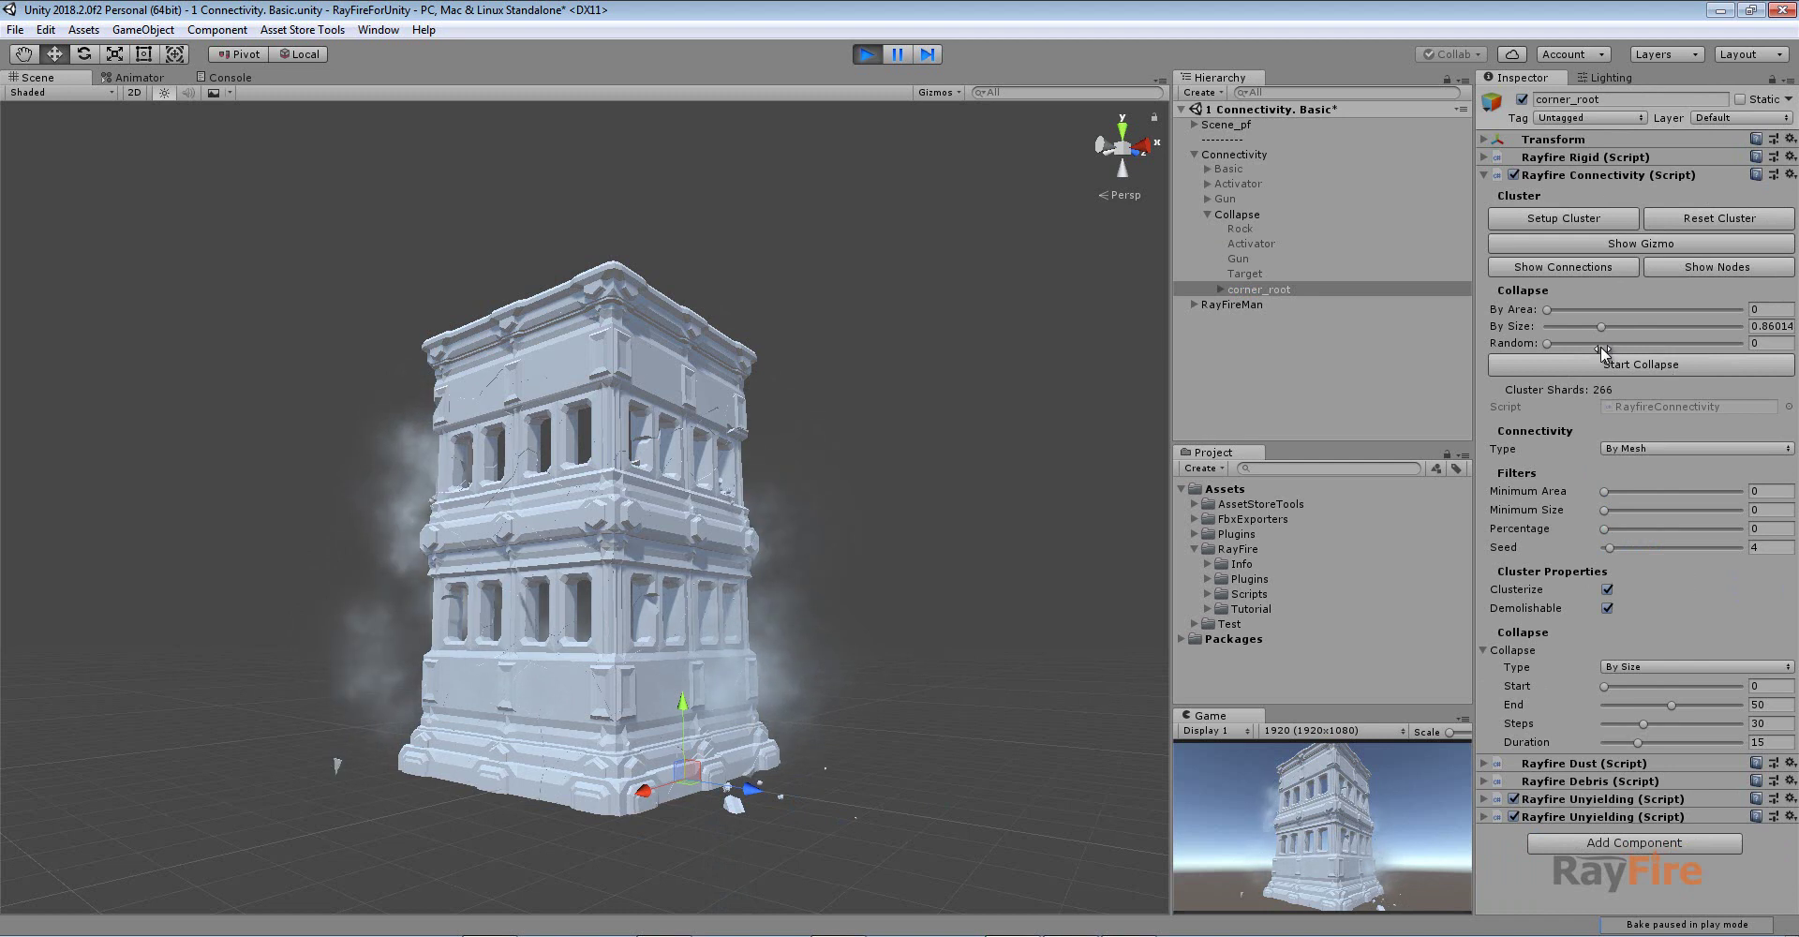
drag(1606, 328, 1639, 326)
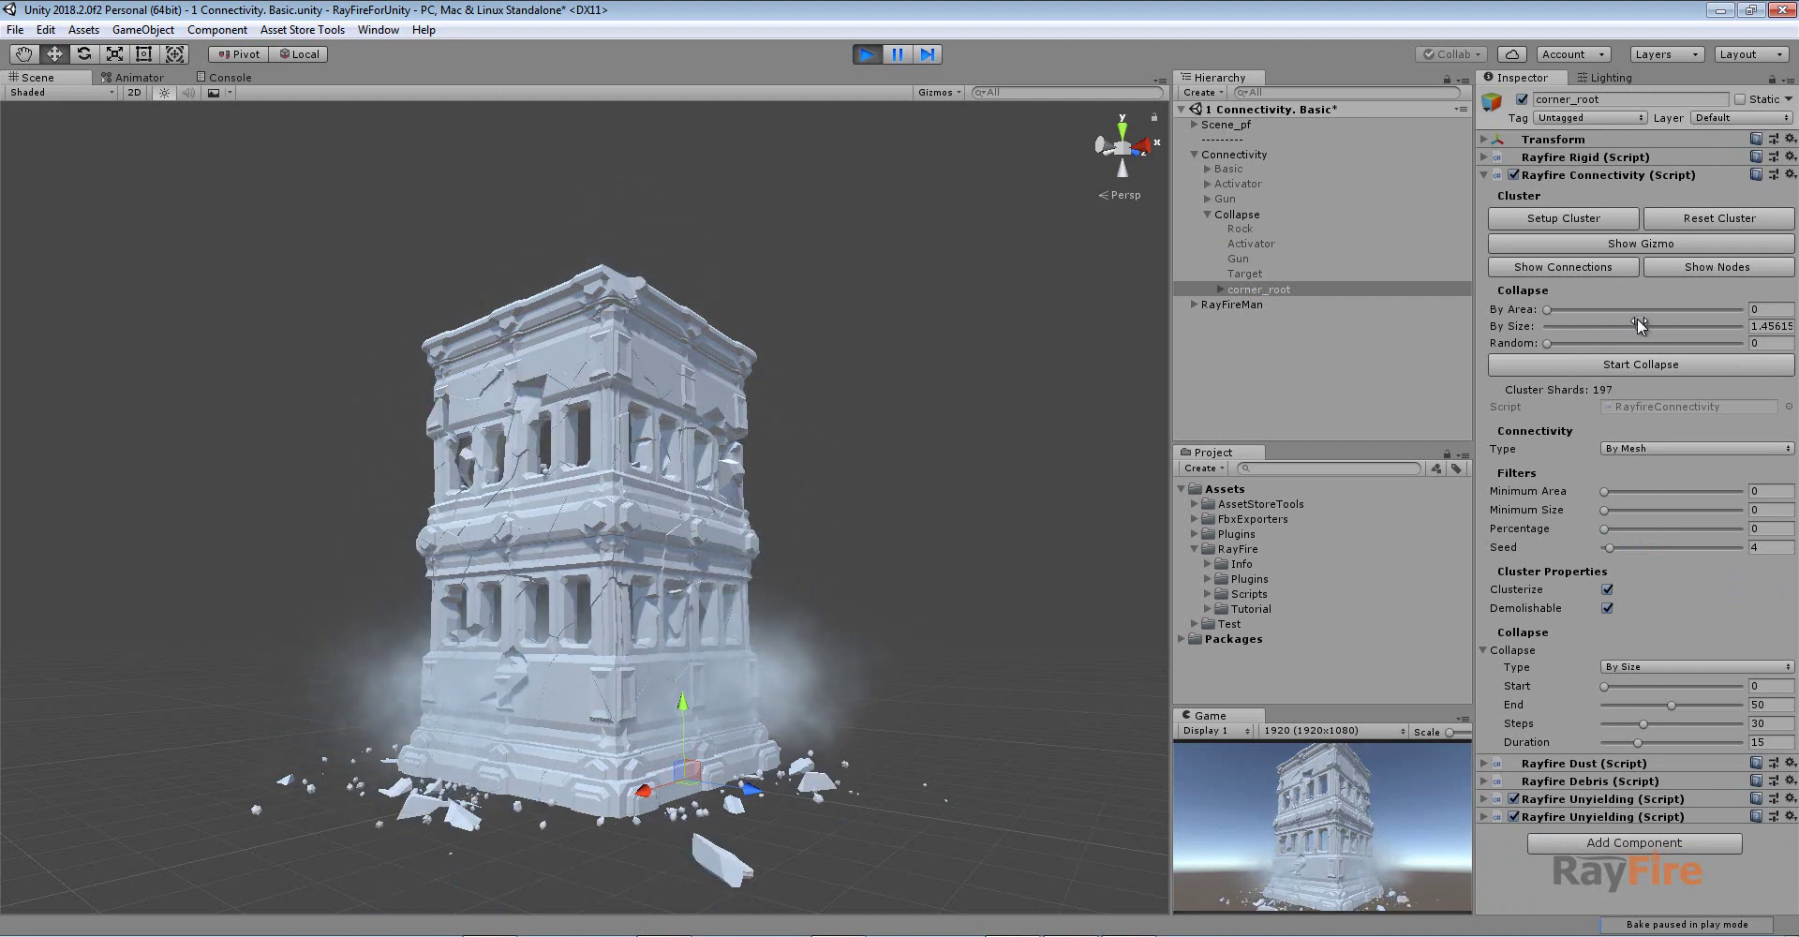
Examine the partly collapsed building up close and from another angle, and exit play mode
scroll(840, 564, up, 5)
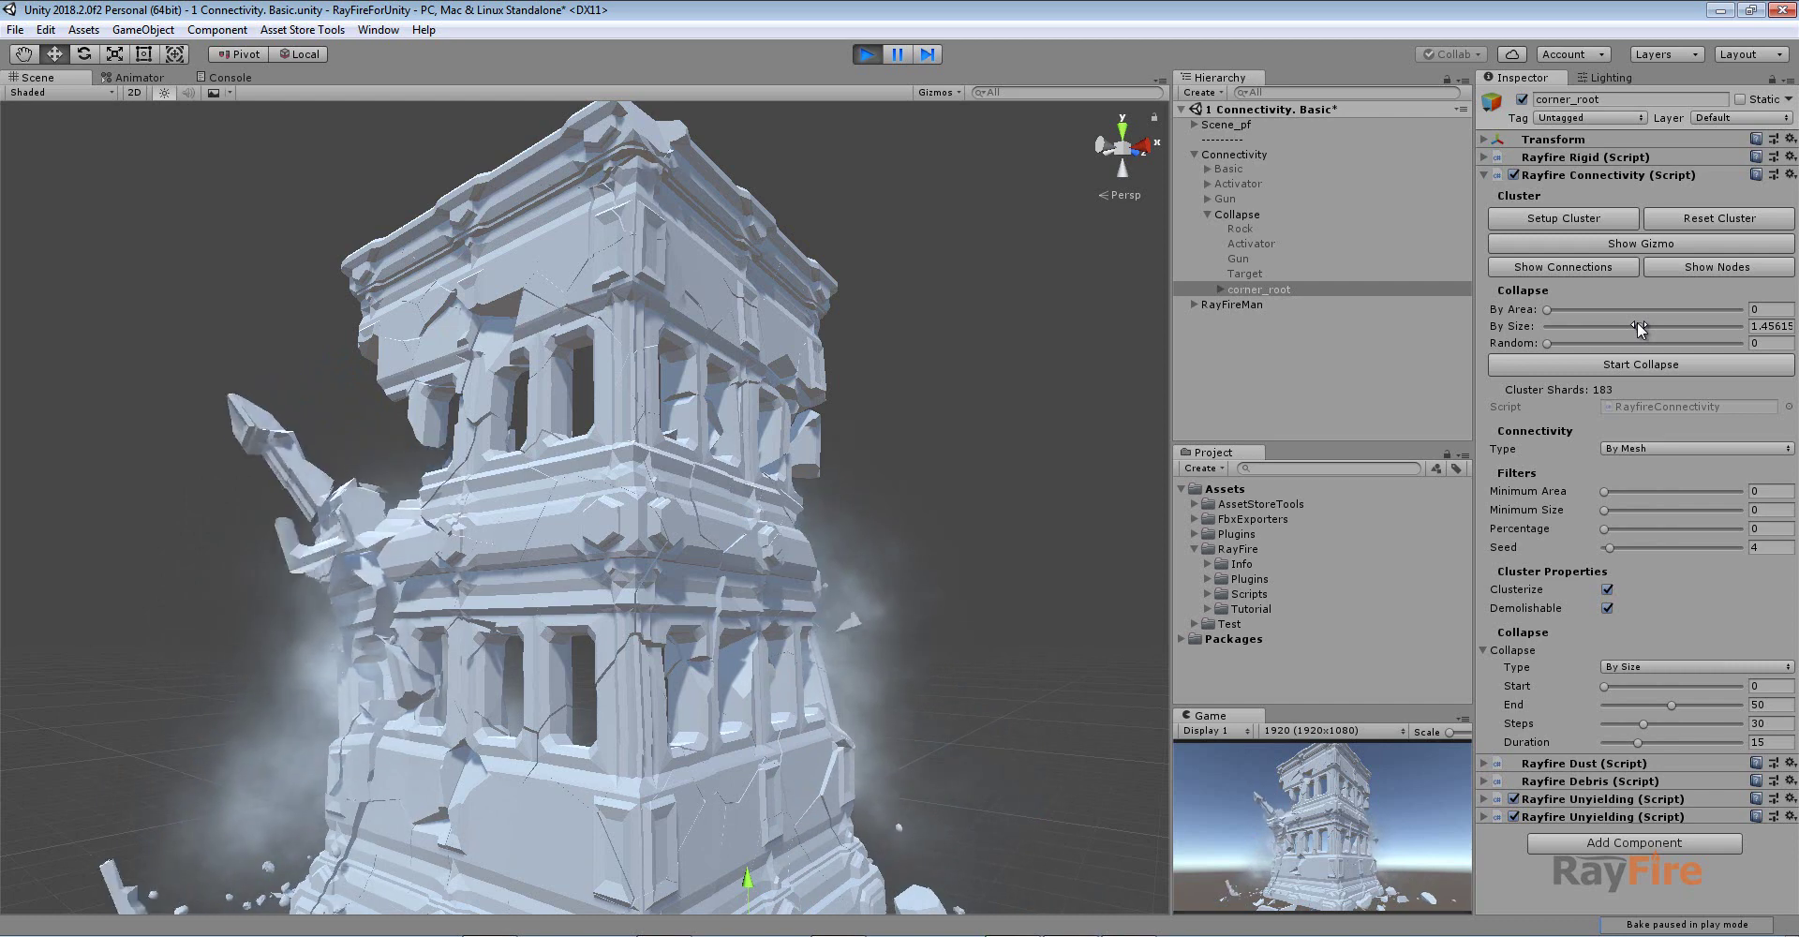
middle_drag(727, 686, 751, 623)
scroll(750, 623, down, 3)
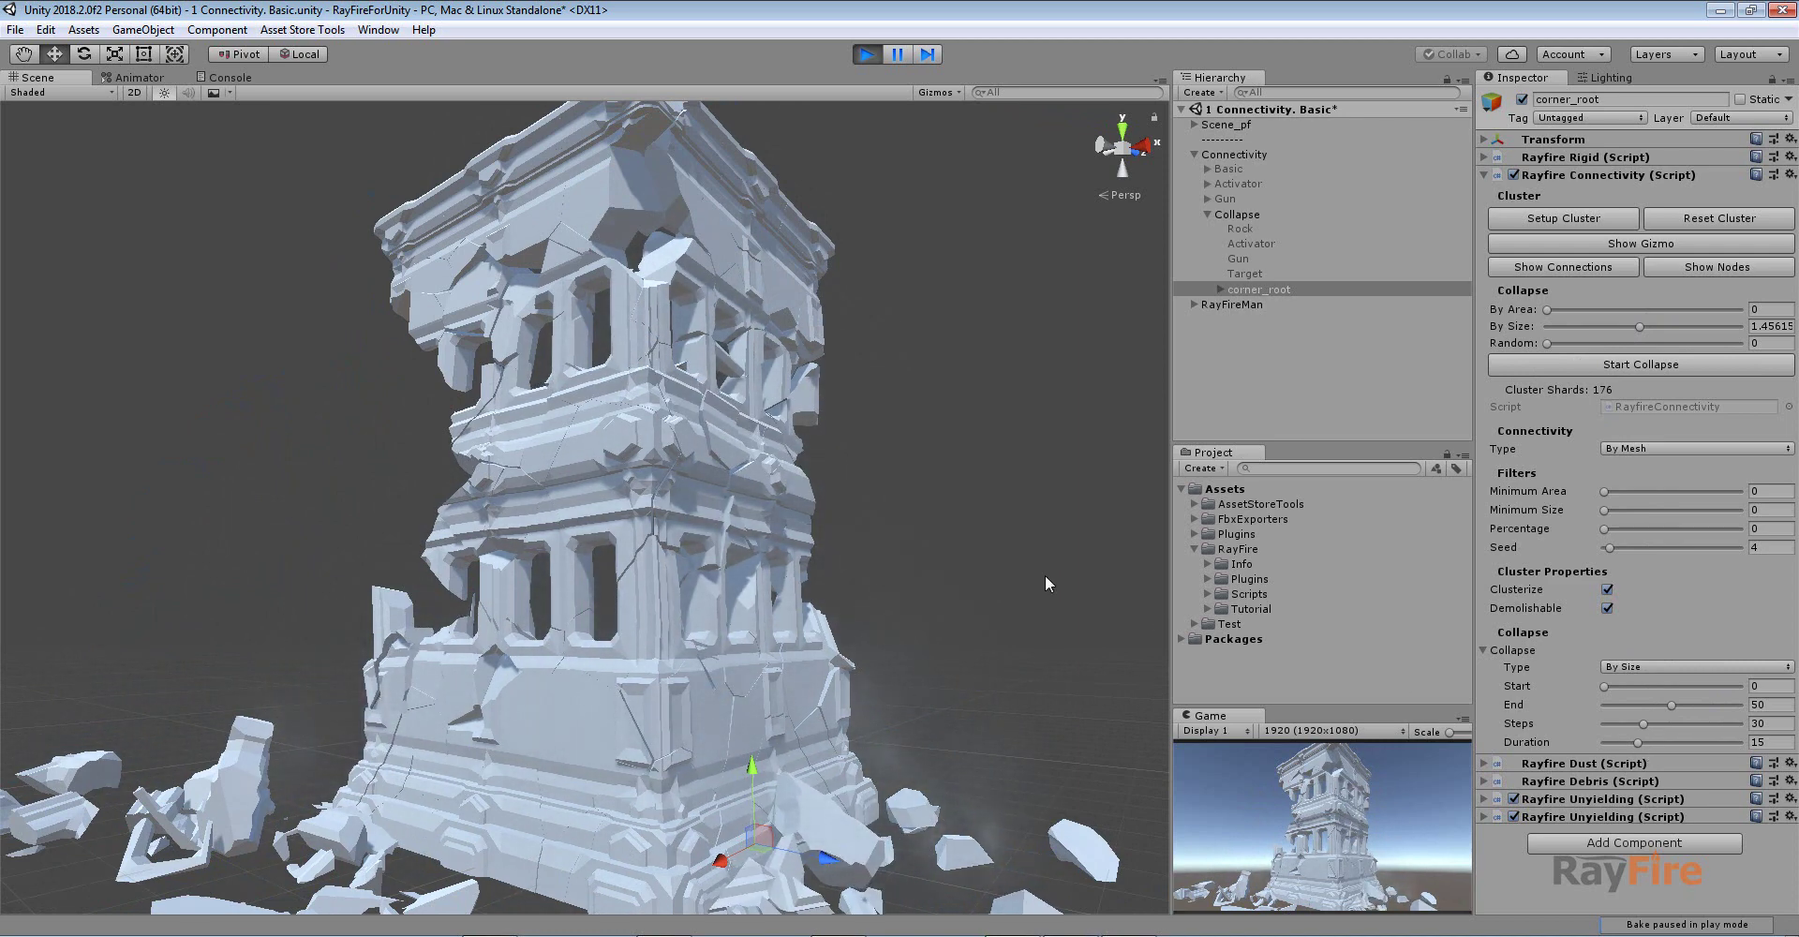
scroll(1040, 571, down, 2)
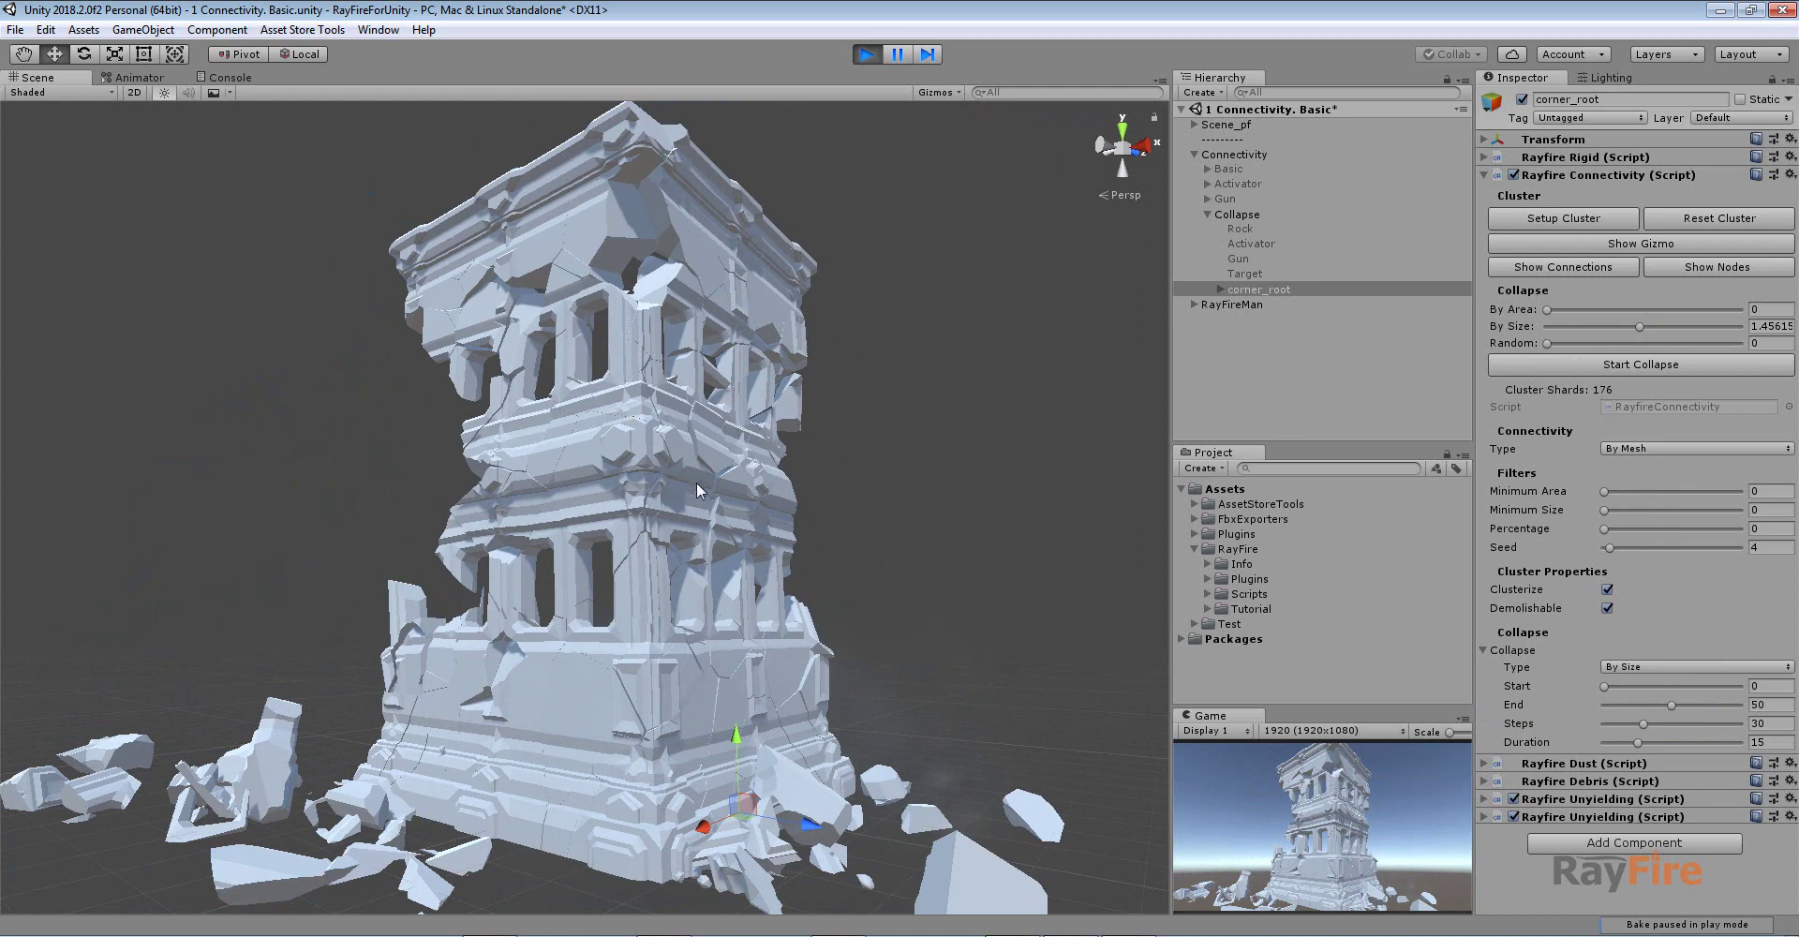
alt+drag(881, 535, 923, 529)
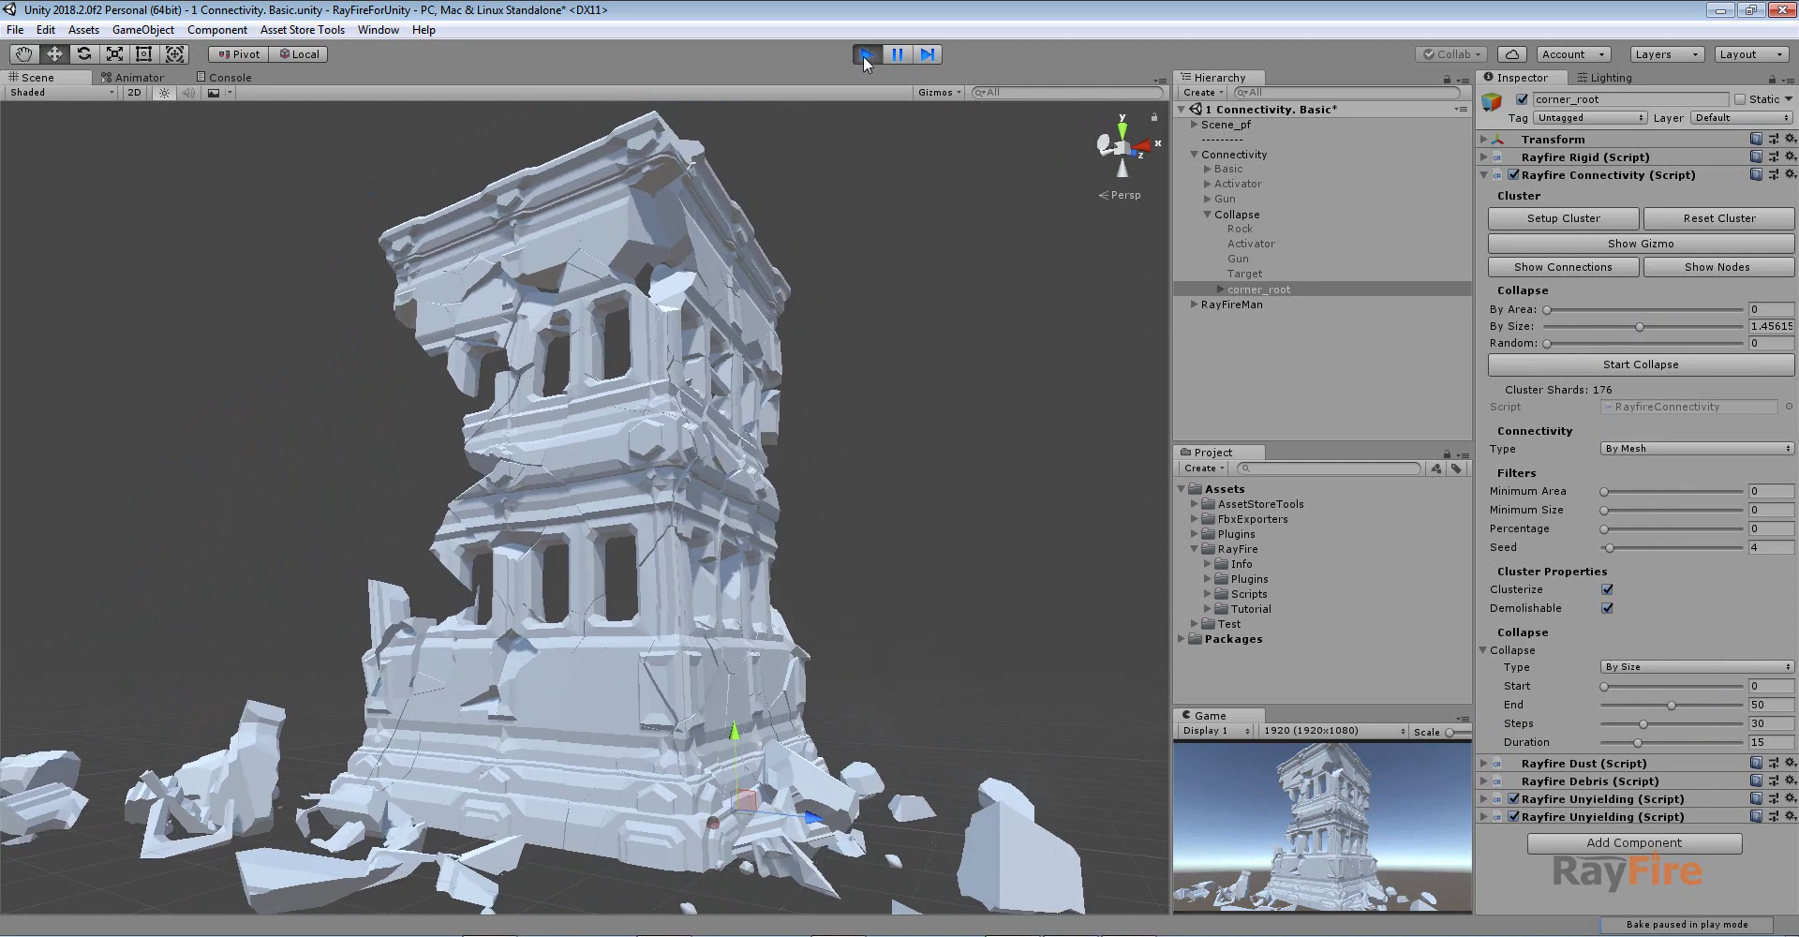
click(866, 55)
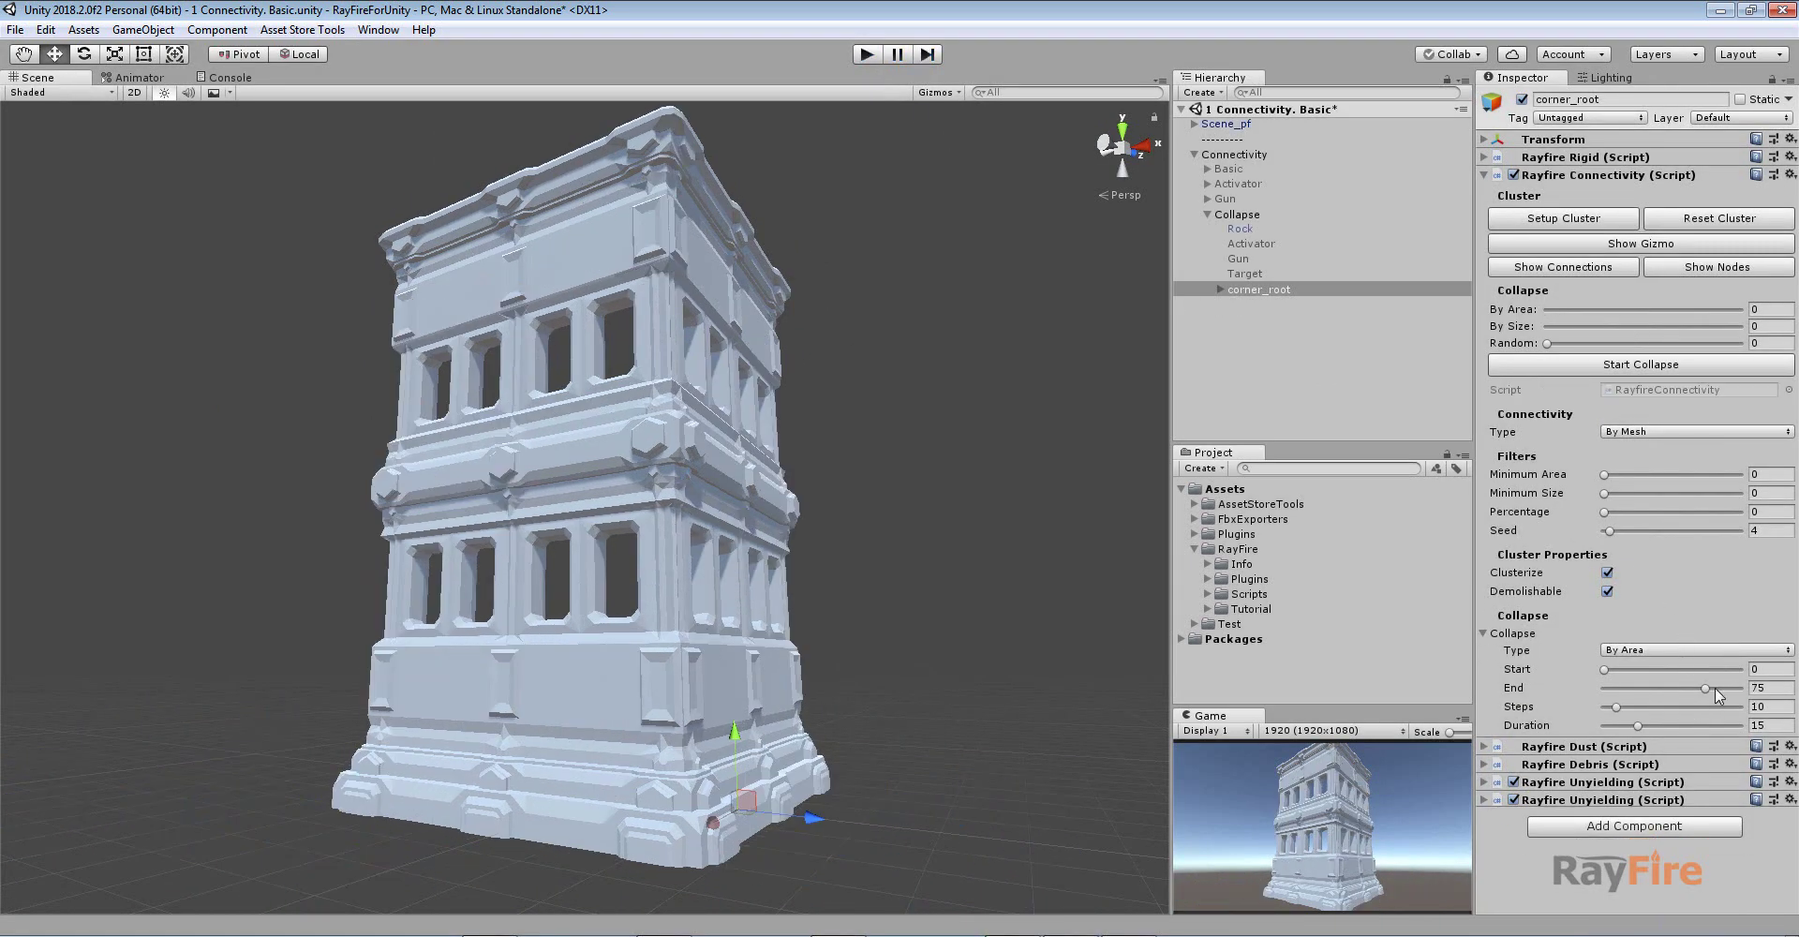
For the By Area collapse, set the Steps to 30 and the End value to 70
click(1758, 689)
key(Tab)
text(3)
click(1766, 690)
double_click(1769, 687)
text(70)
Run the automatic collapse in play mode with the building deselected, reselect corner_root to check its values, and exit play mode
click(867, 54)
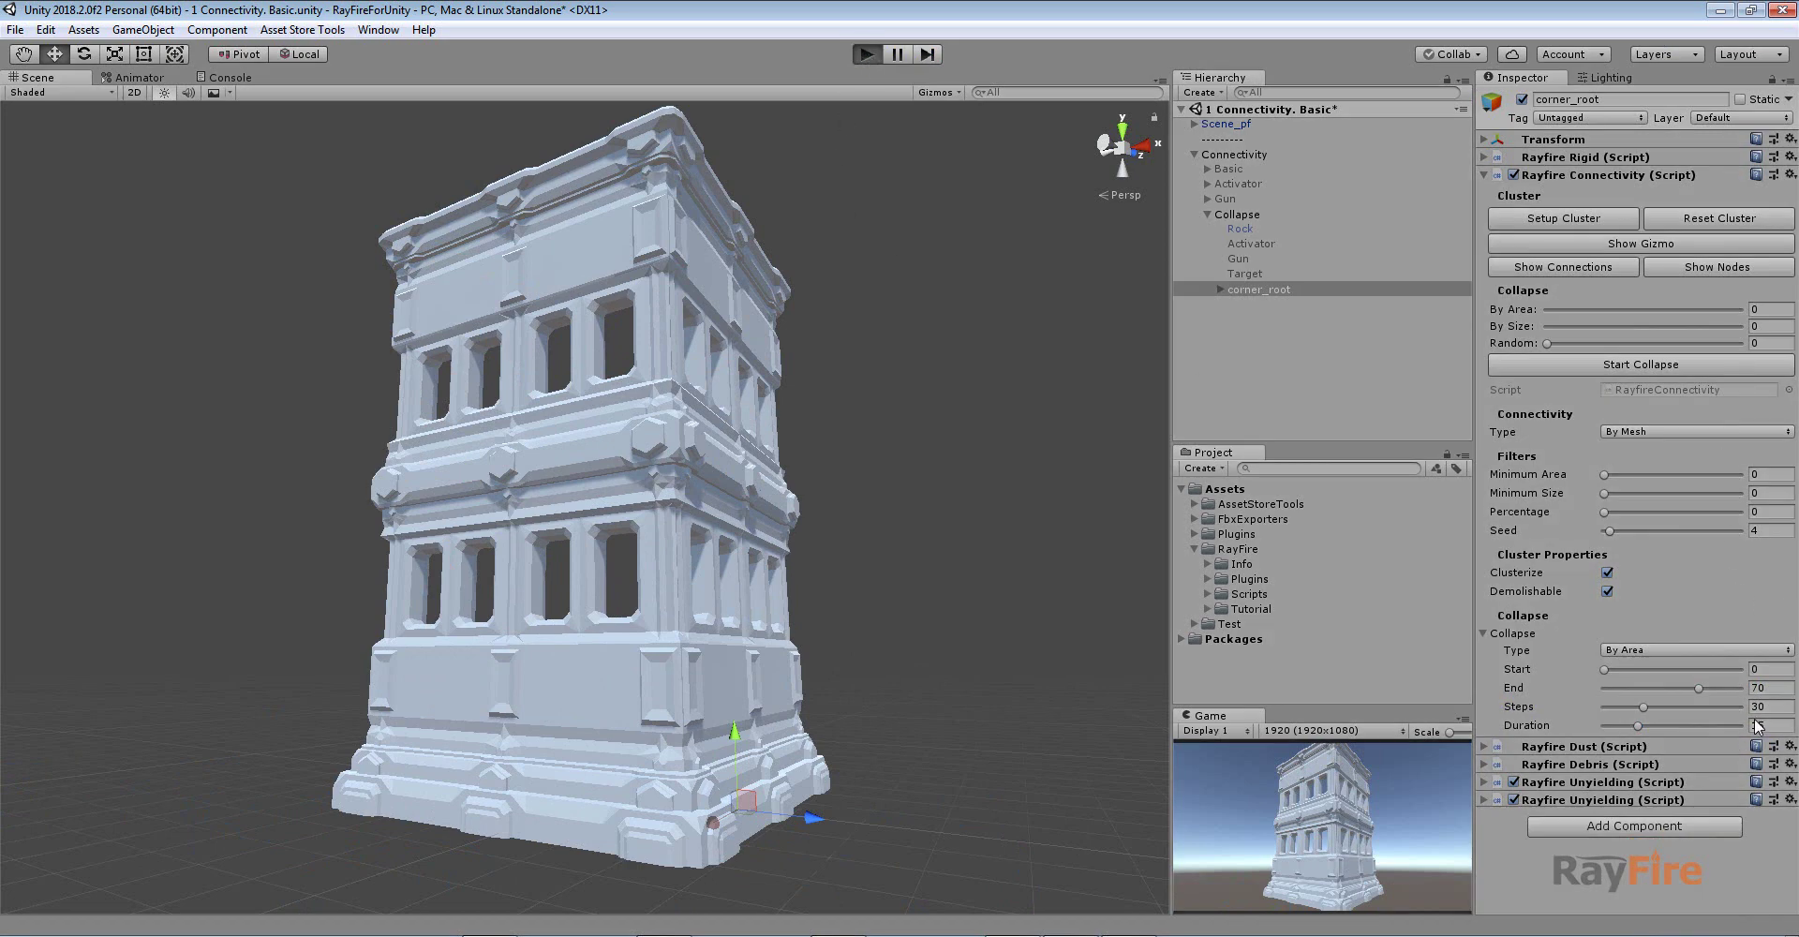
click(1581, 362)
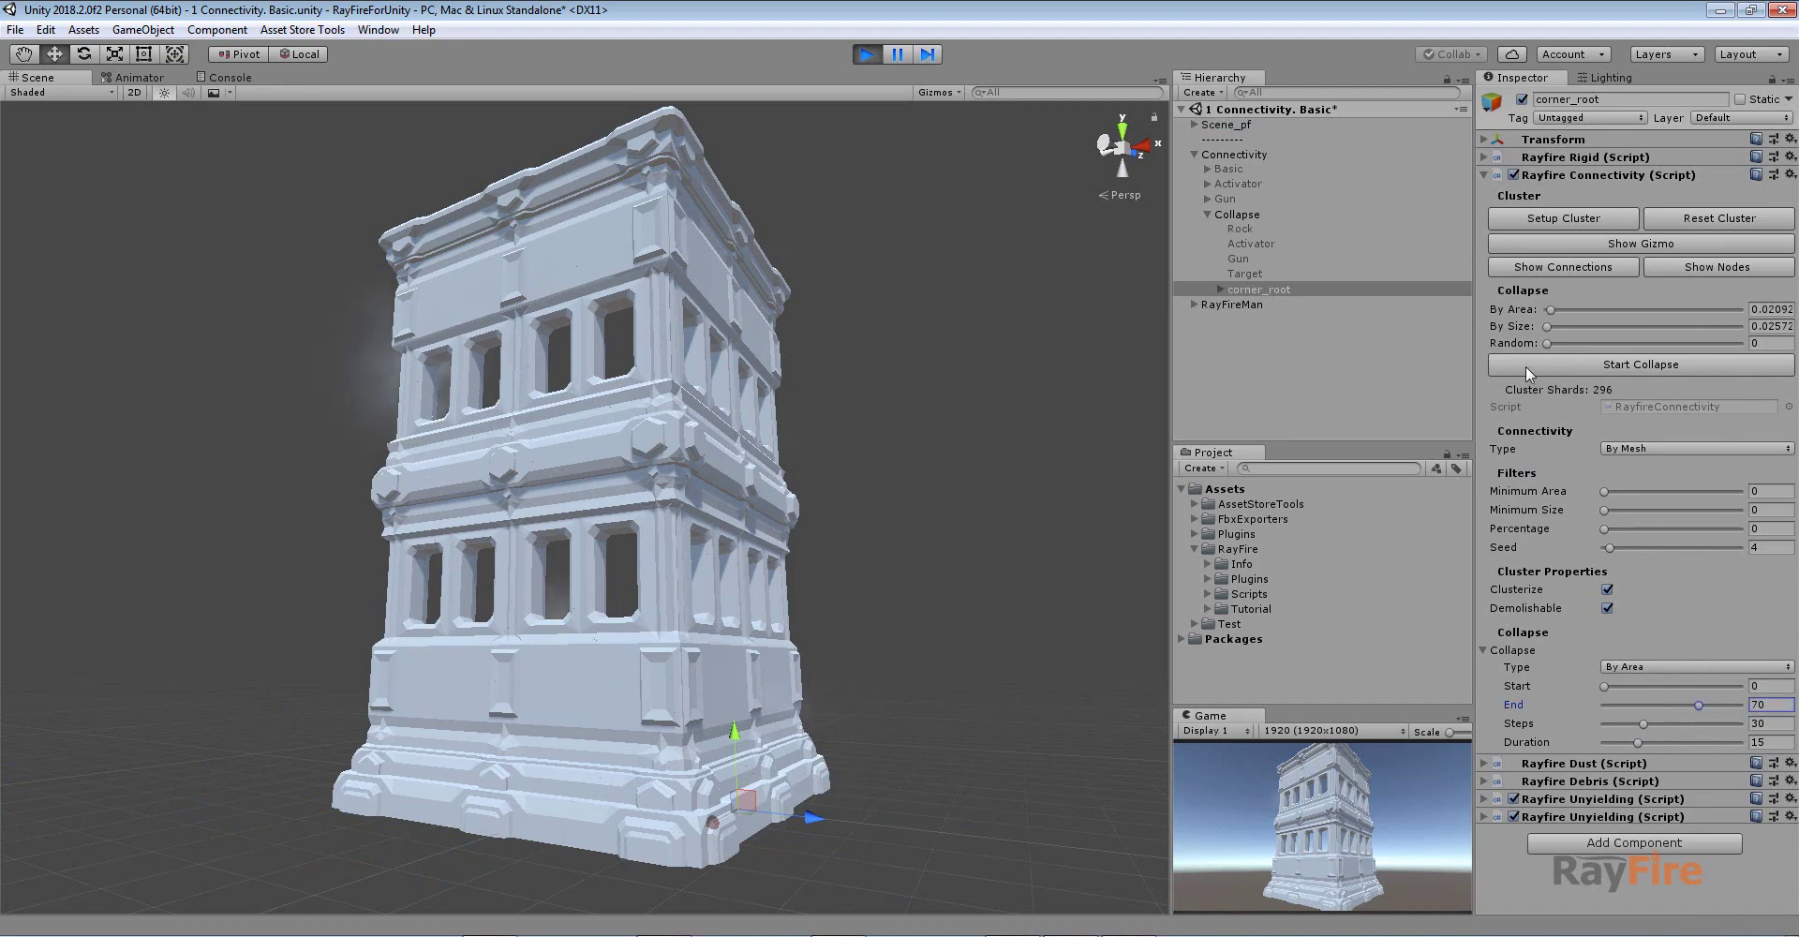
click(946, 242)
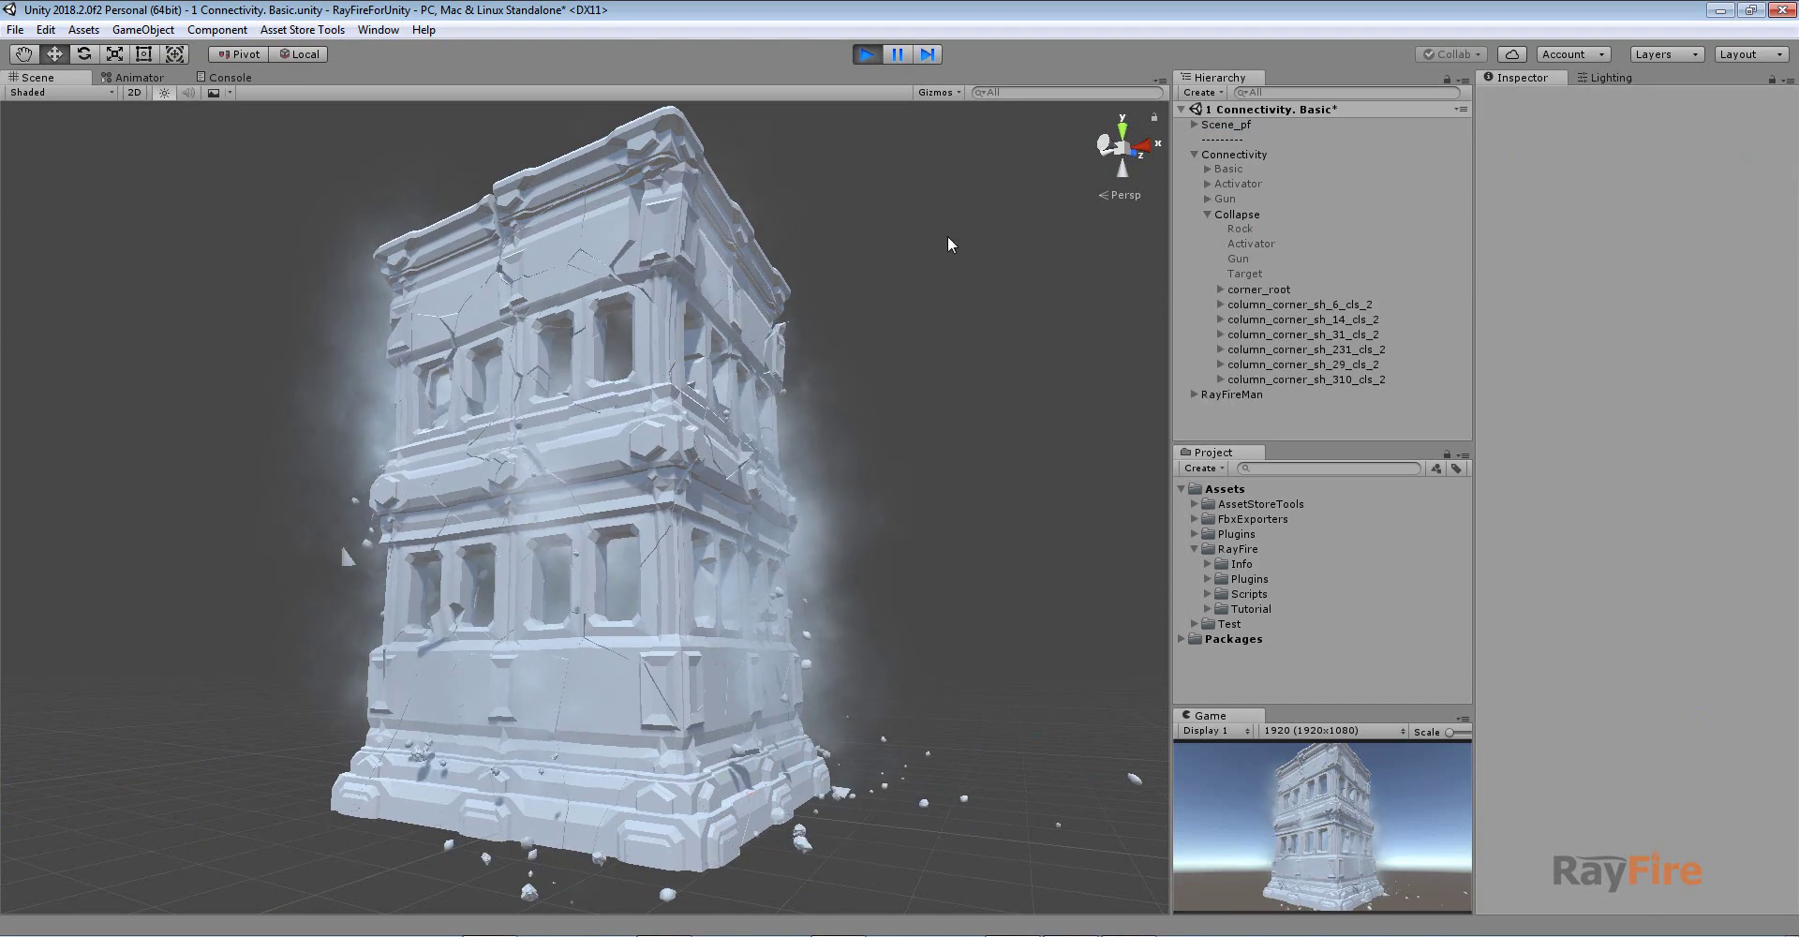
click(1274, 289)
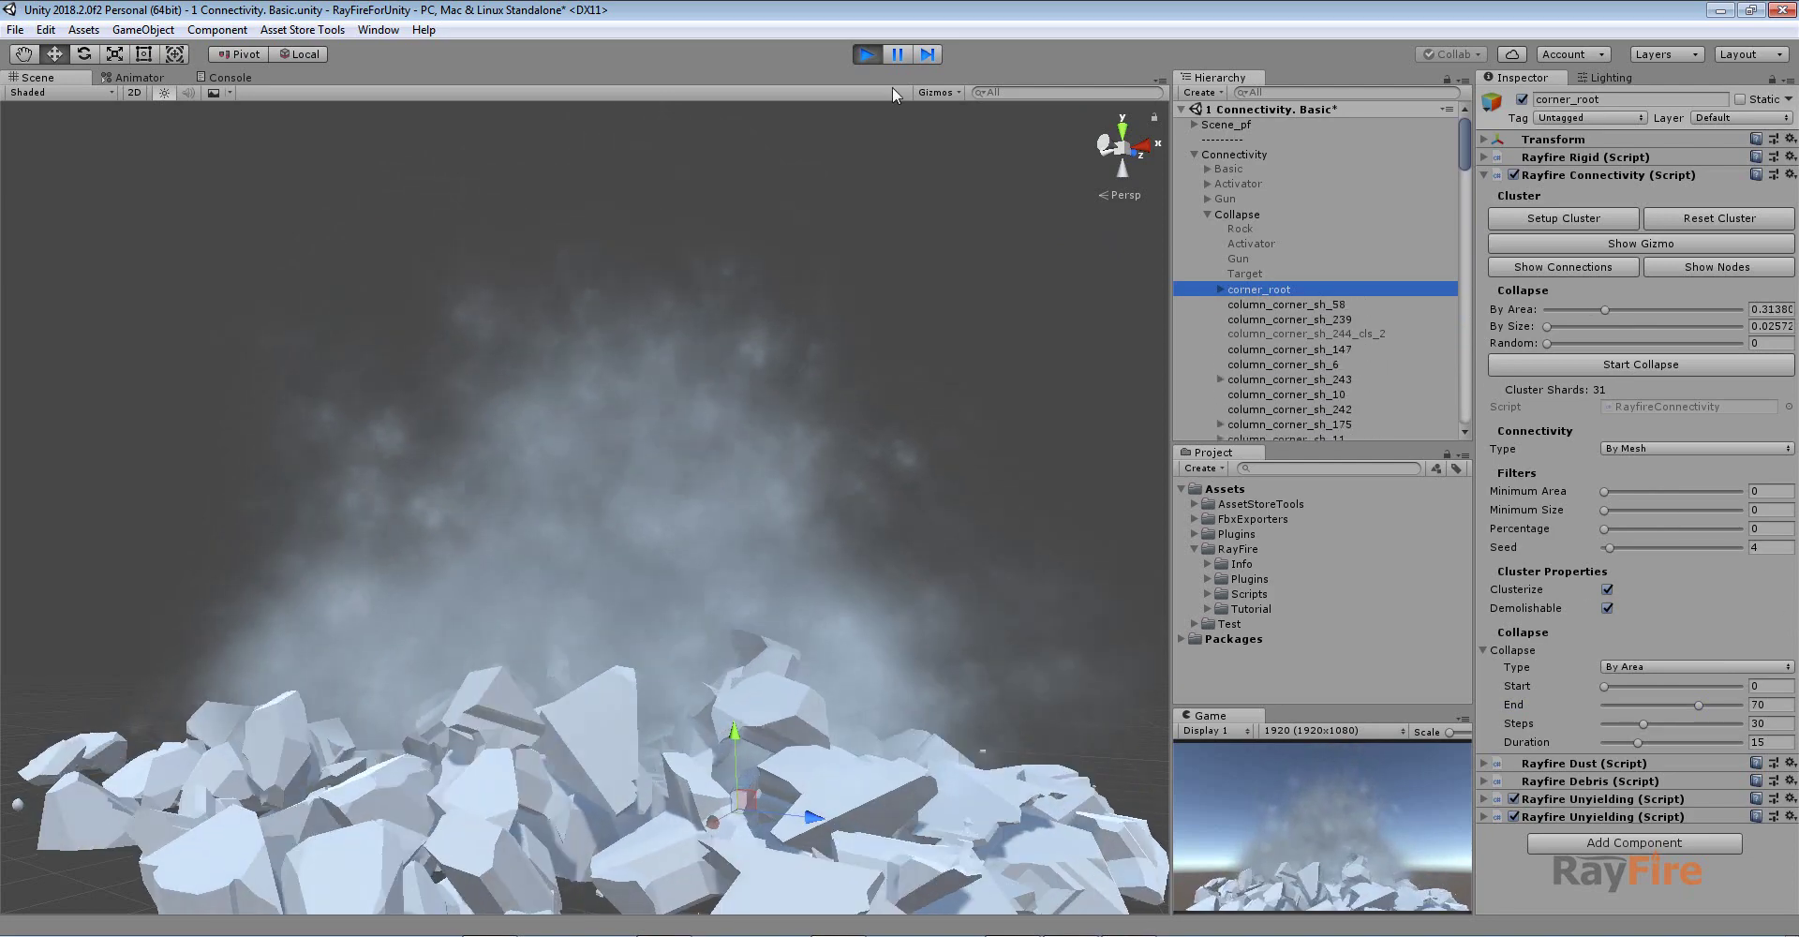
click(867, 54)
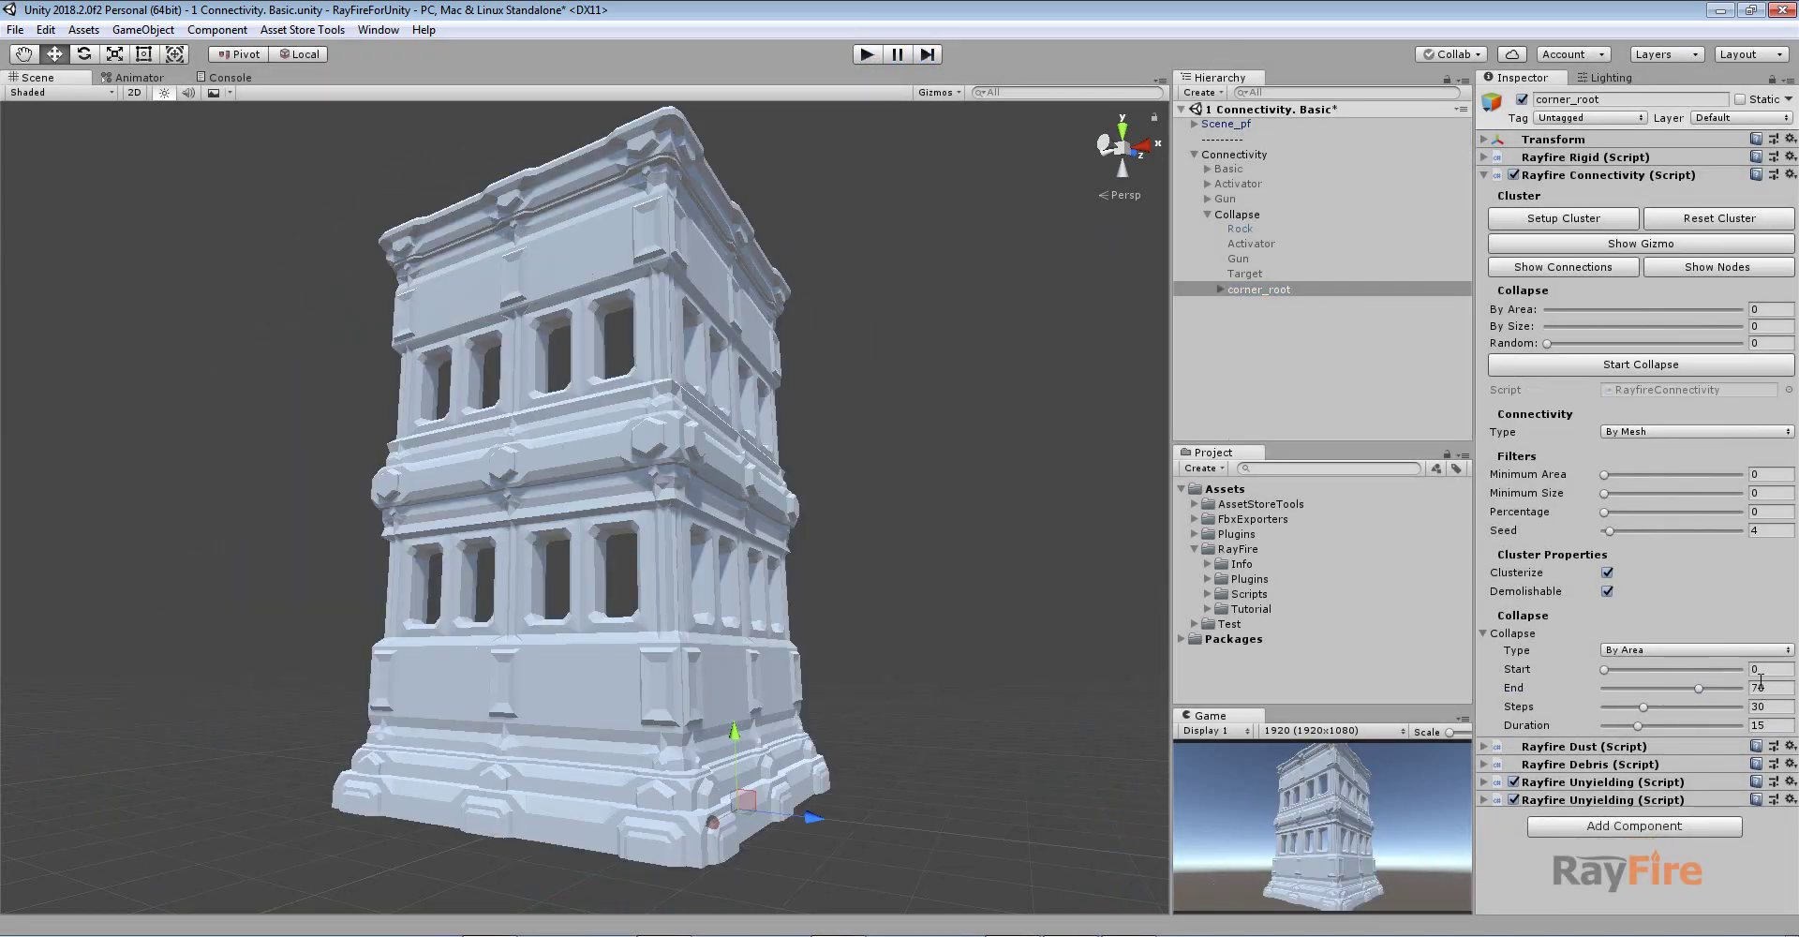
Set the collapse End value to 55 and test the automatic collapse in play mode
click(1772, 686)
text(55)
click(867, 54)
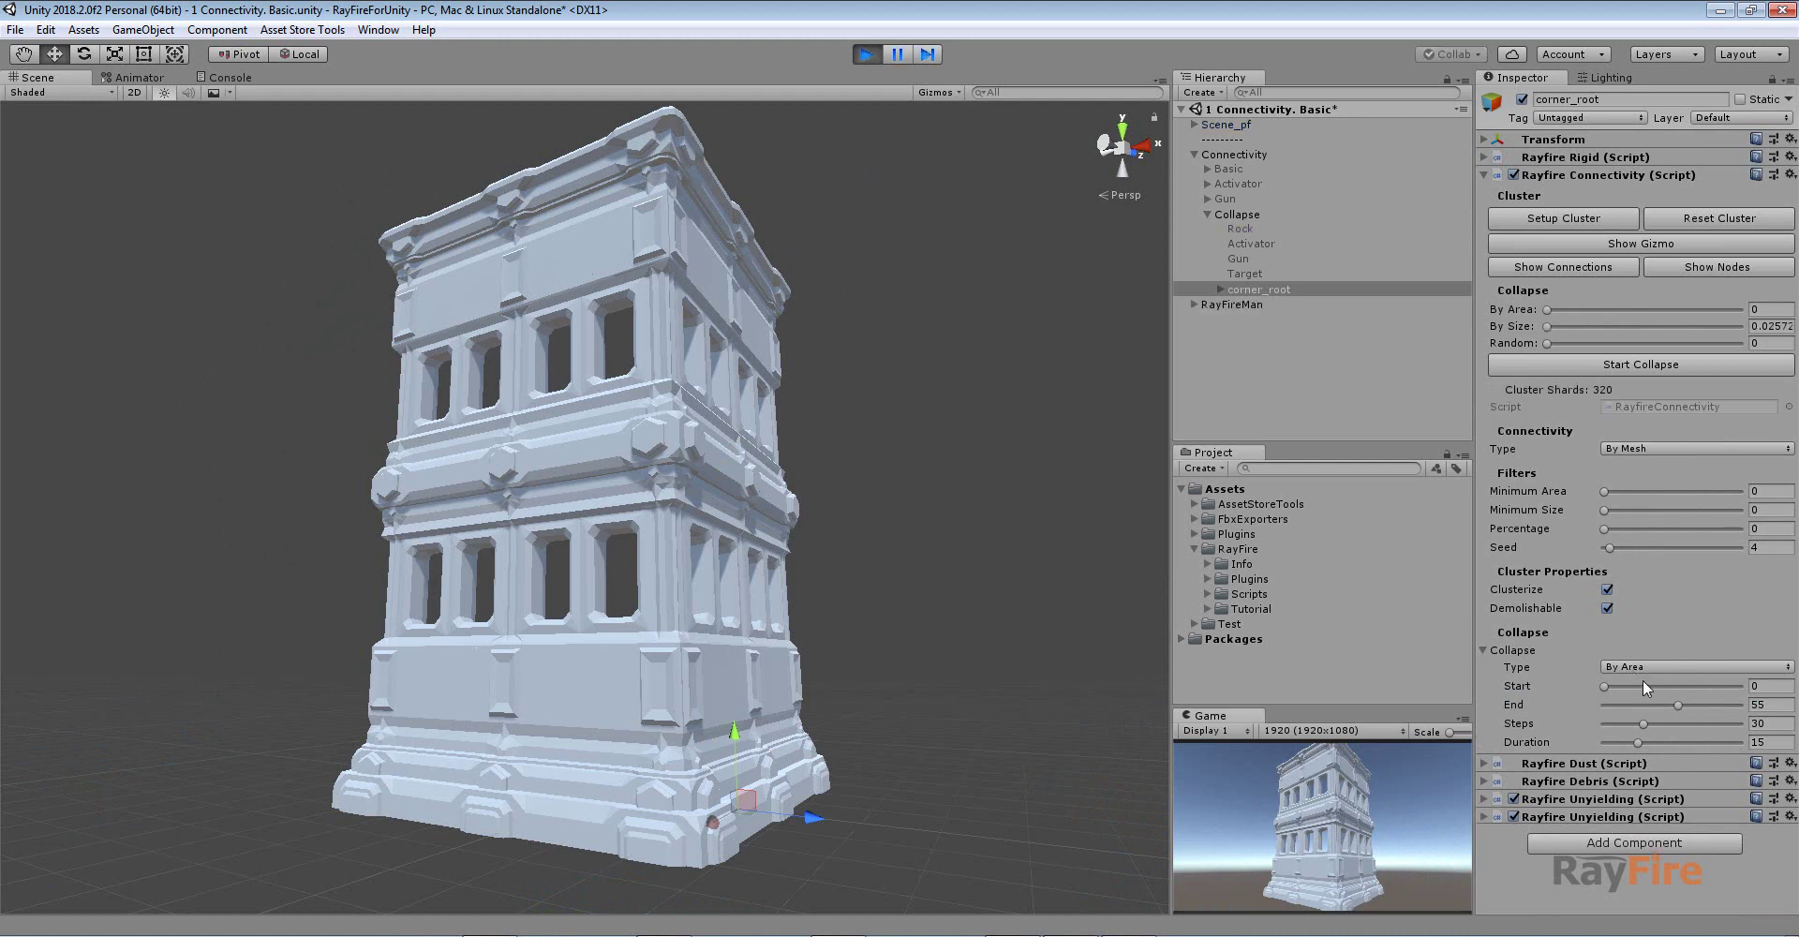
click(1651, 365)
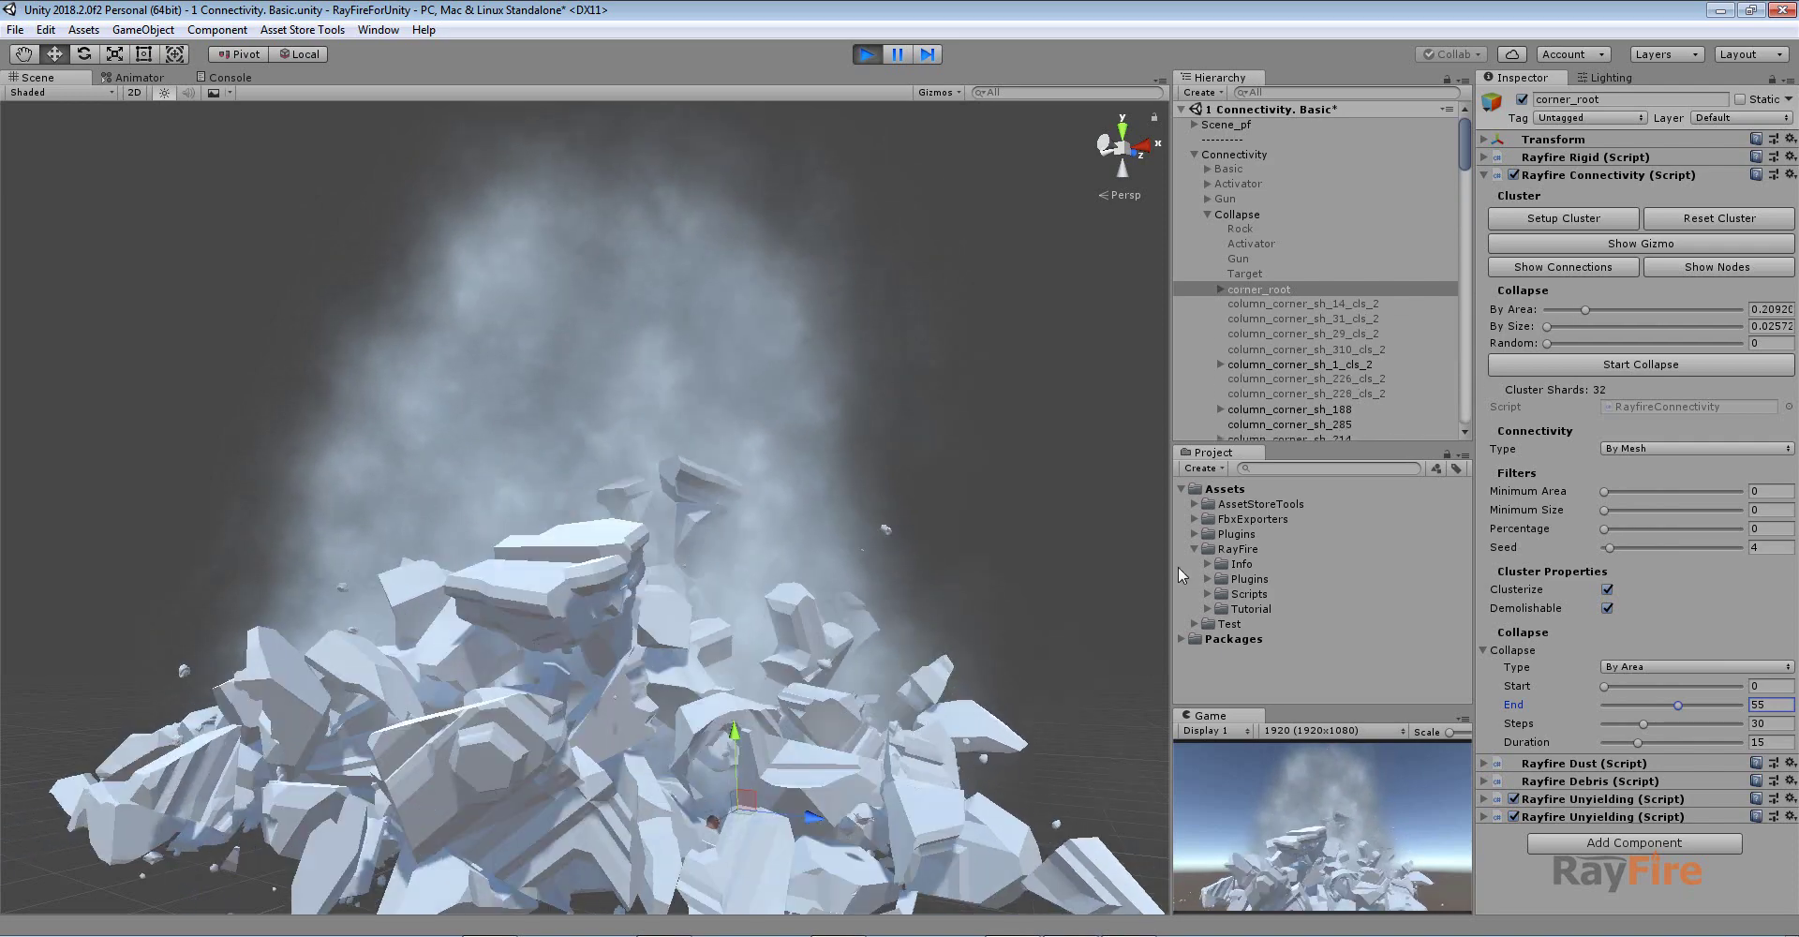
click(867, 54)
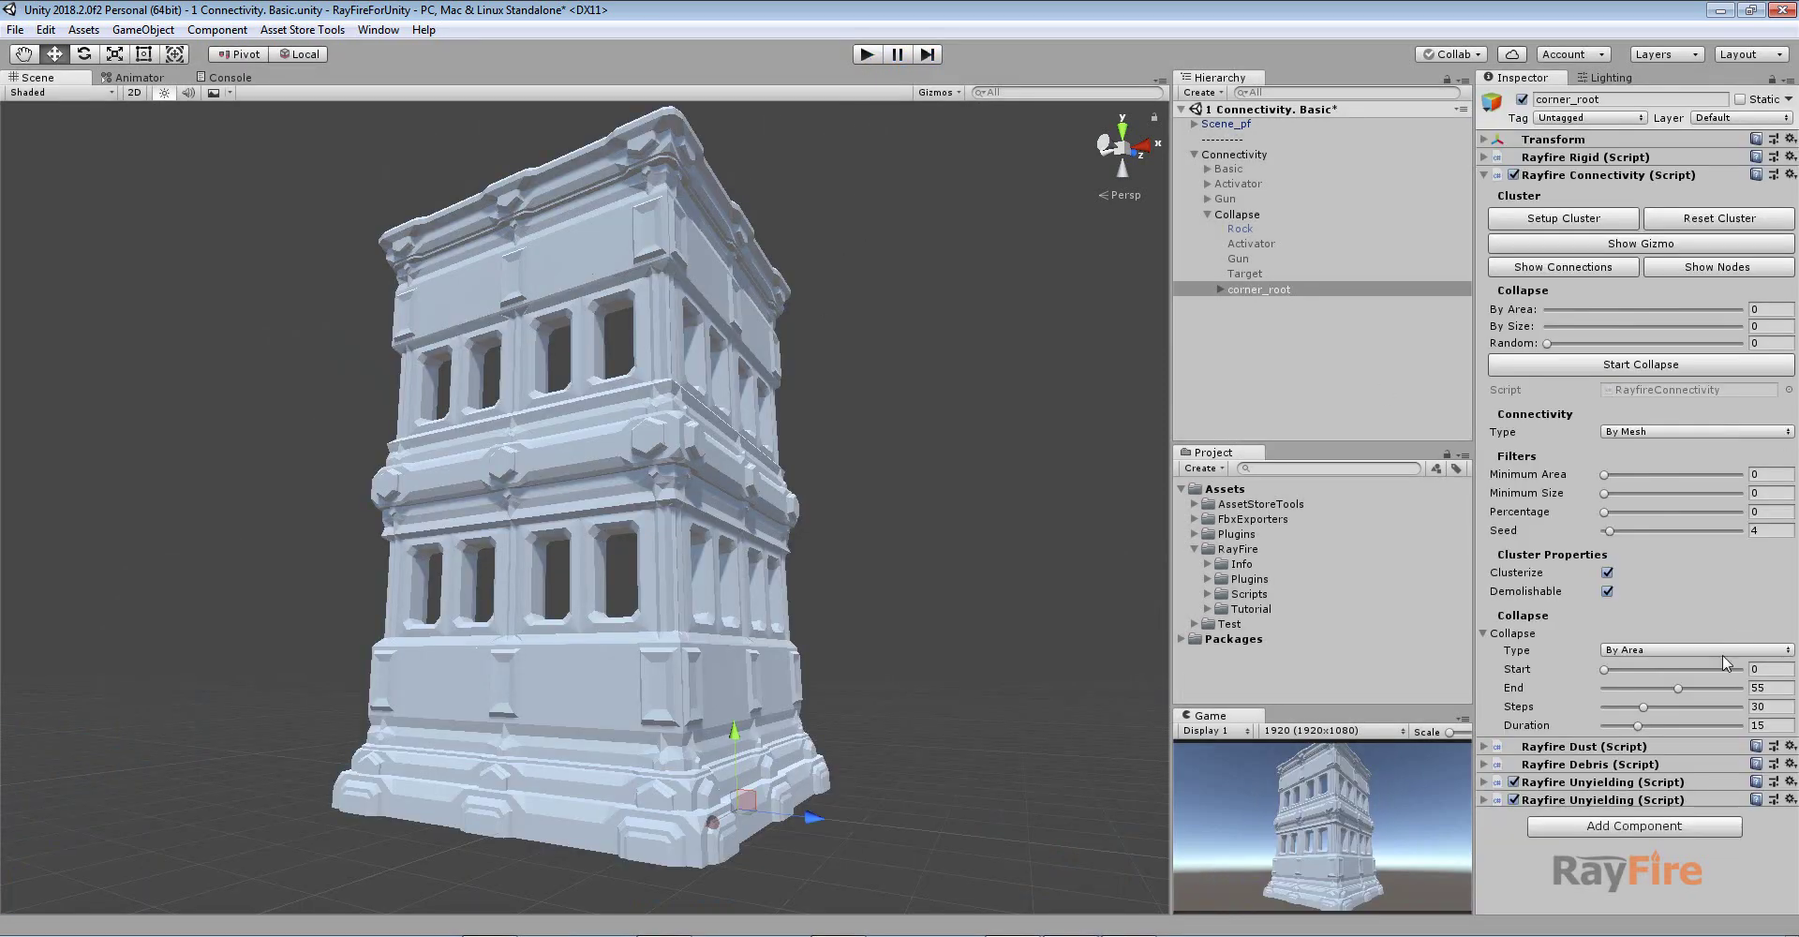
Turn off Demolishable for the clusters and set the collapse Start value to 30
click(1607, 591)
click(1775, 726)
click(1622, 669)
text(30)
Run the automatic collapse with non-demolishable clusters in play mode, and exit play mode
click(874, 58)
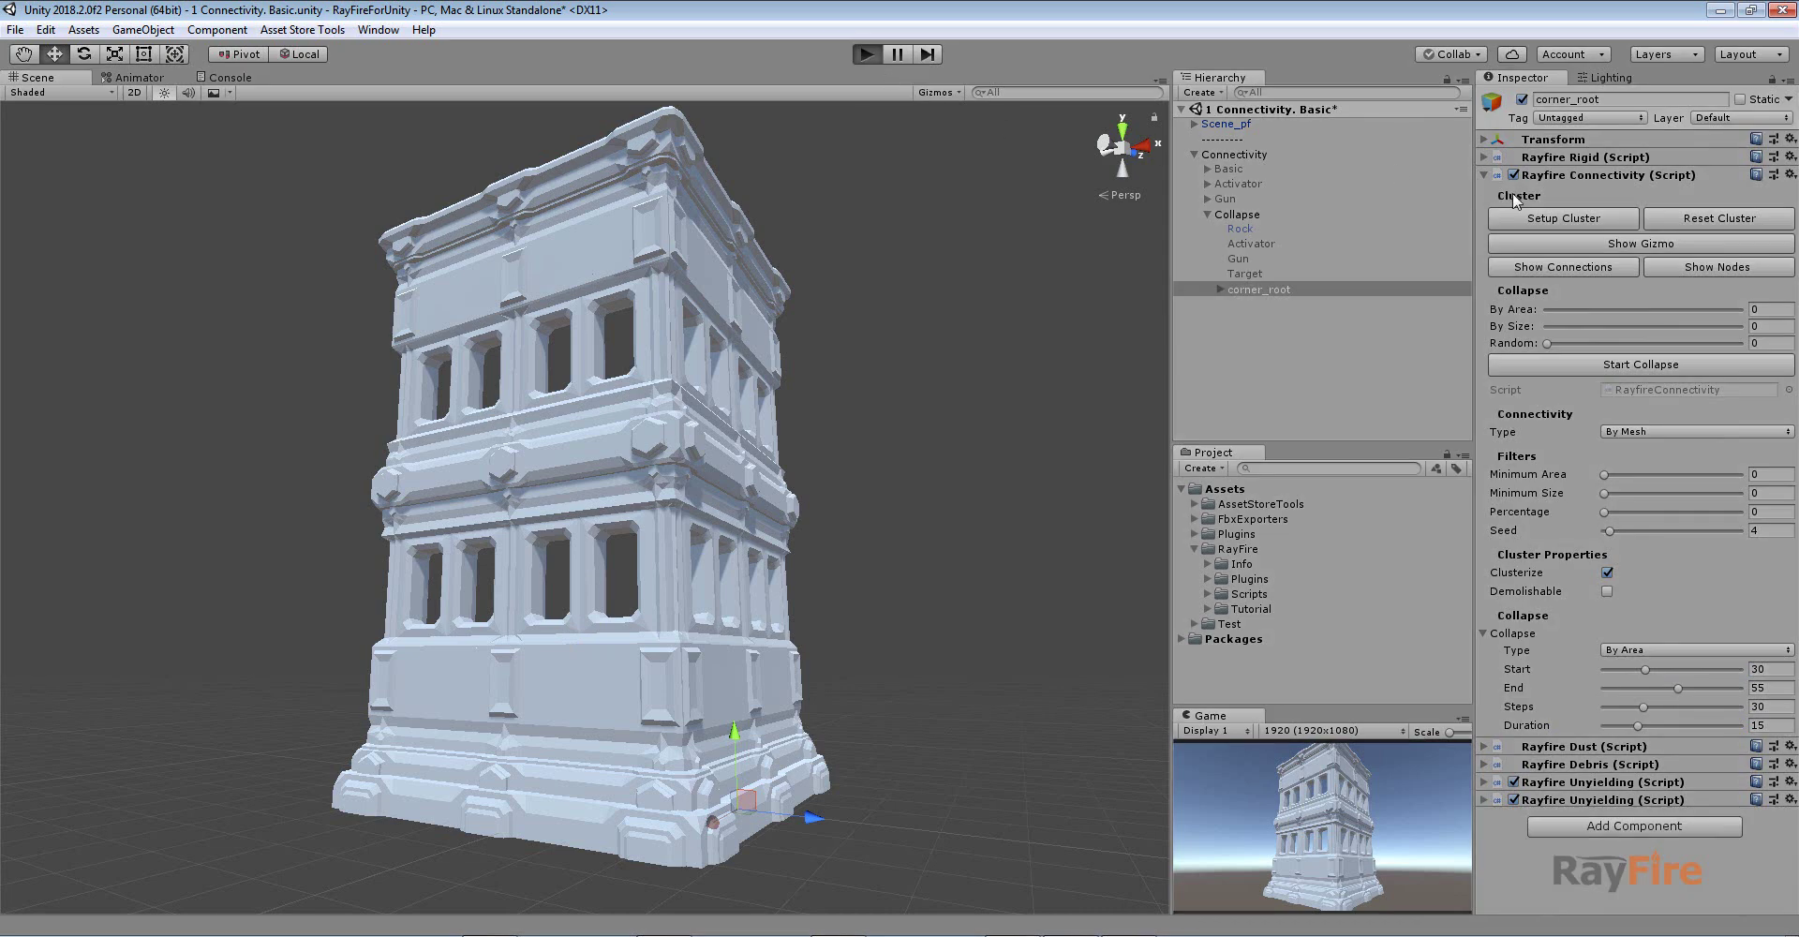
click(1582, 360)
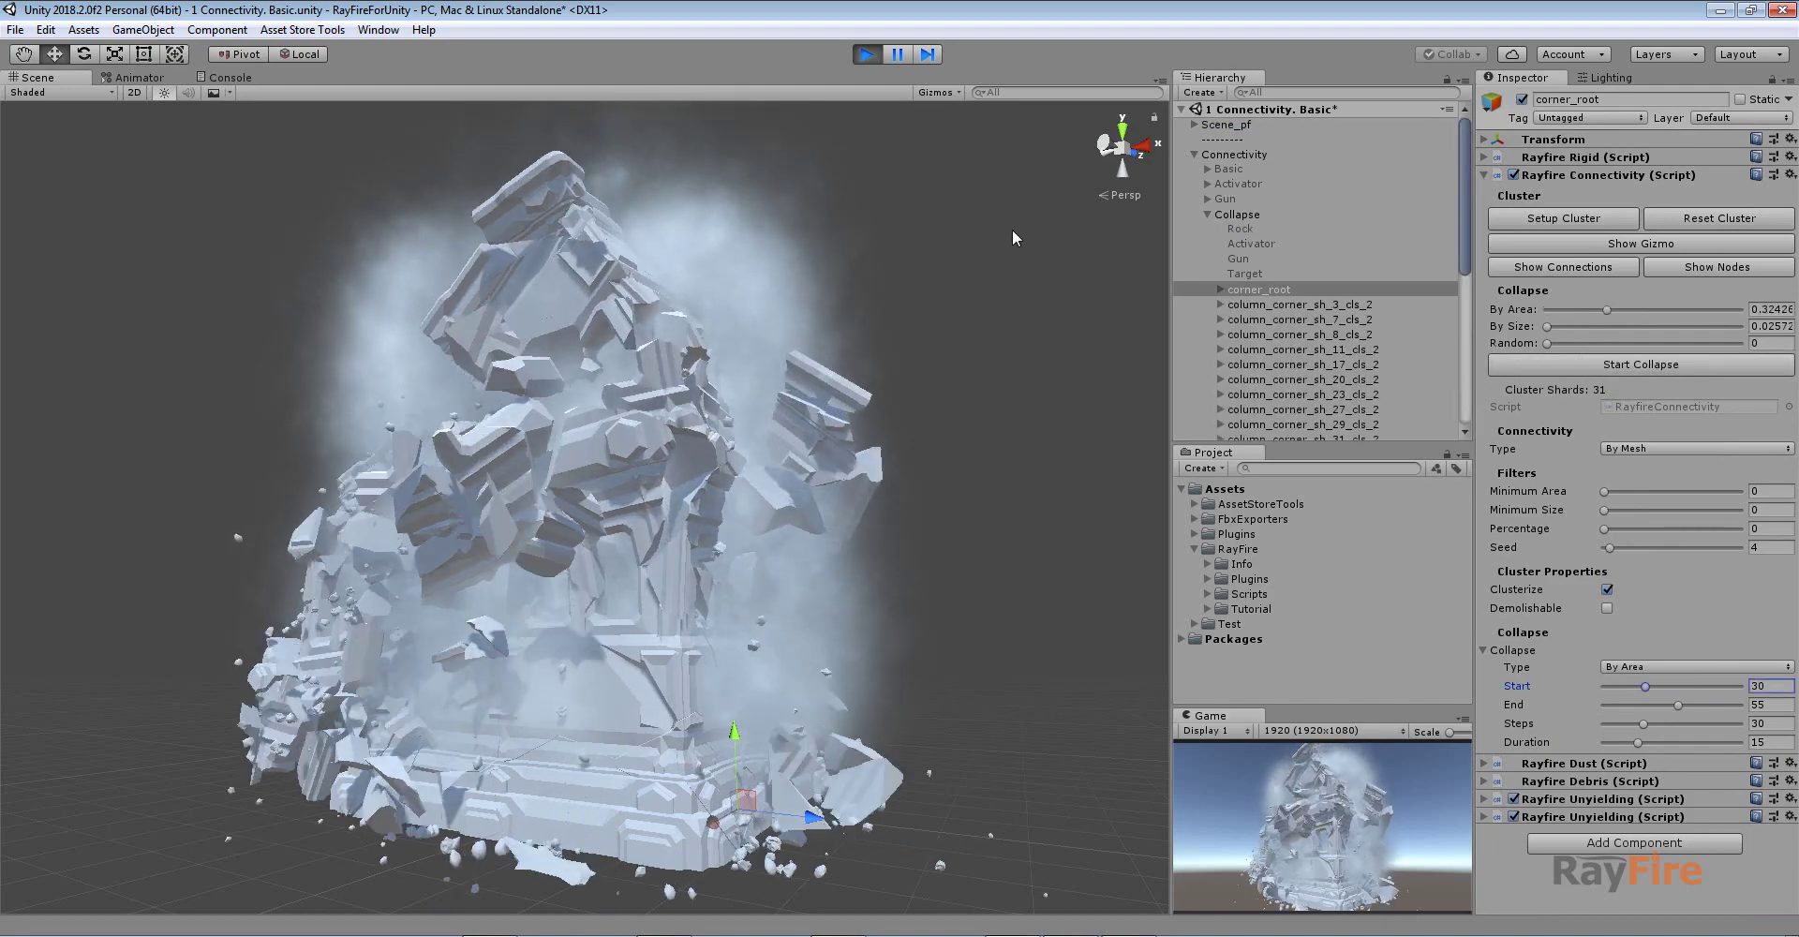
click(867, 56)
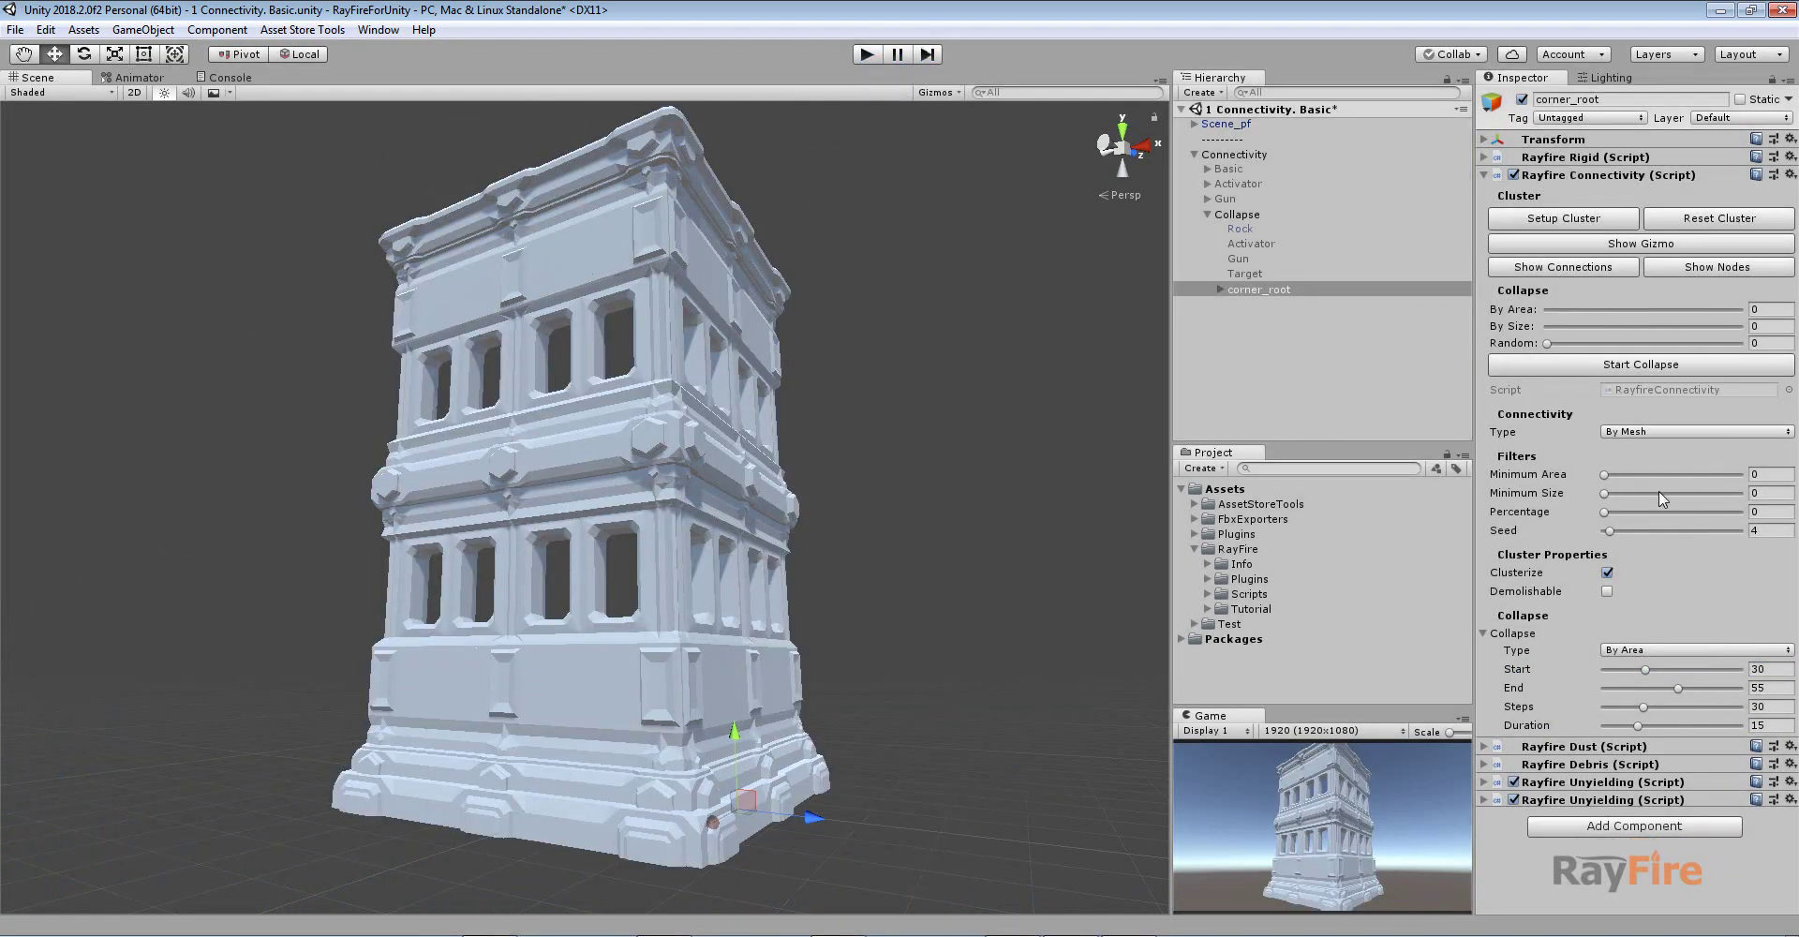
Set the collapse Start to 0 and Duration to 30, and start the collapse in play mode
drag(1638, 670, 1601, 669)
text(30)
click(871, 58)
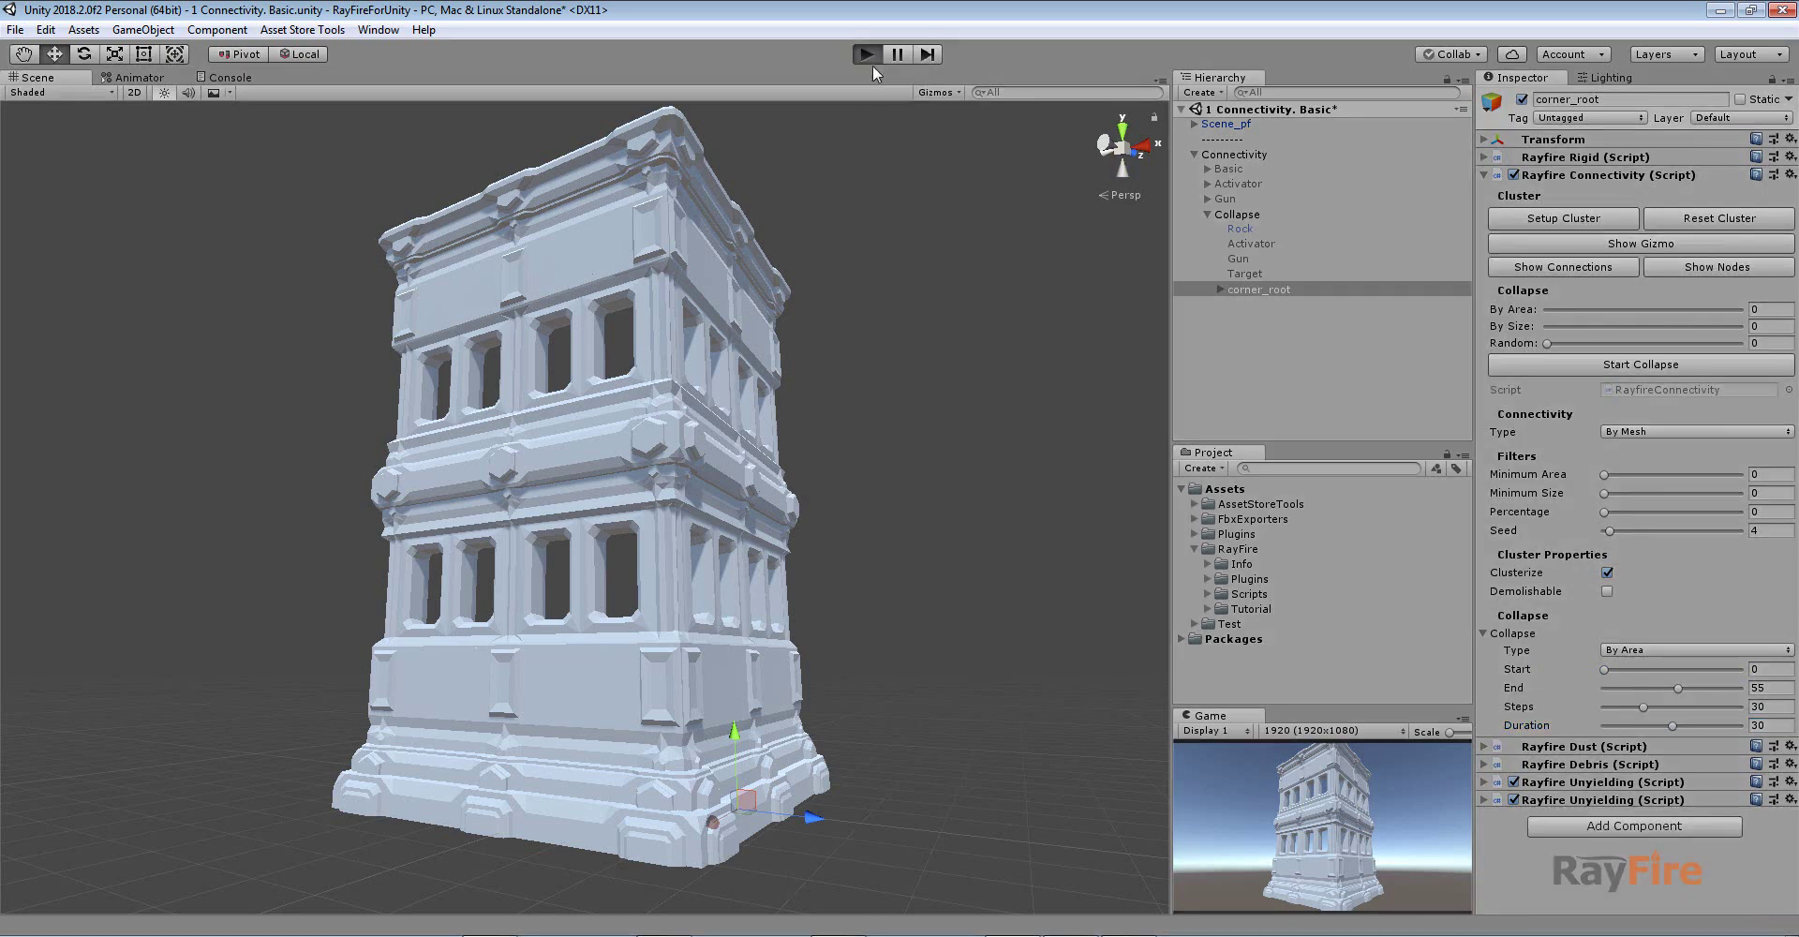
click(1579, 365)
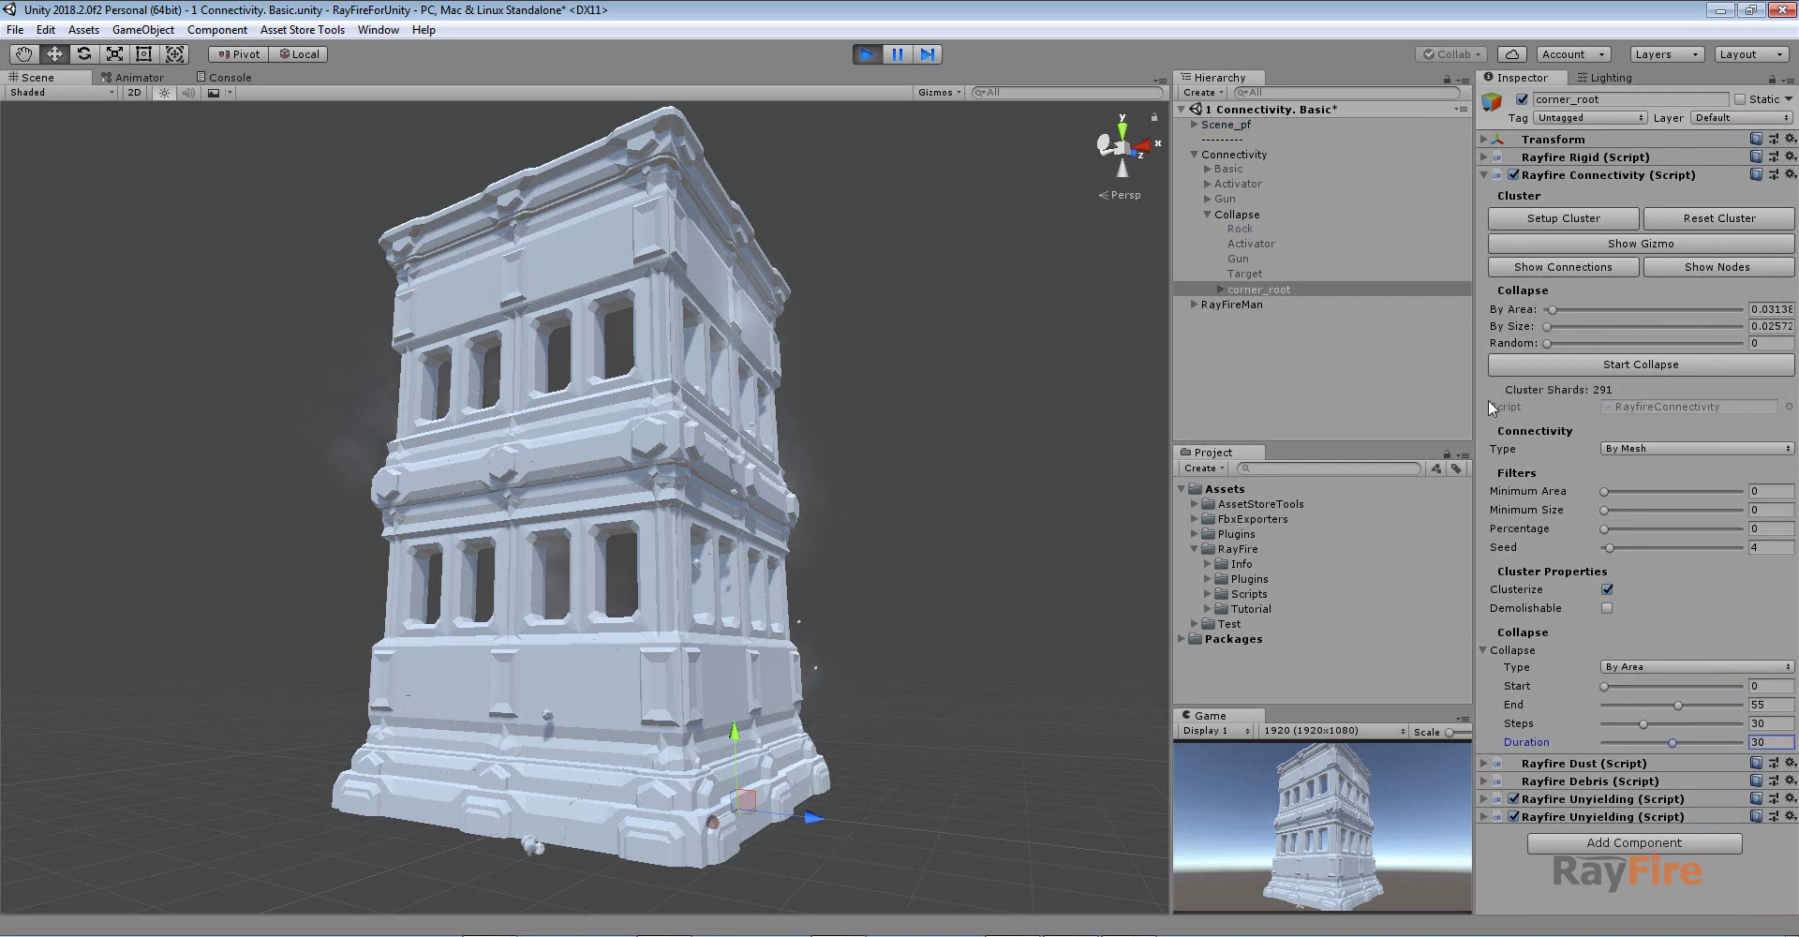
Examine the falling building and the remaining large clusters from several sides, and exit play mode
middle_drag(924, 446, 946, 444)
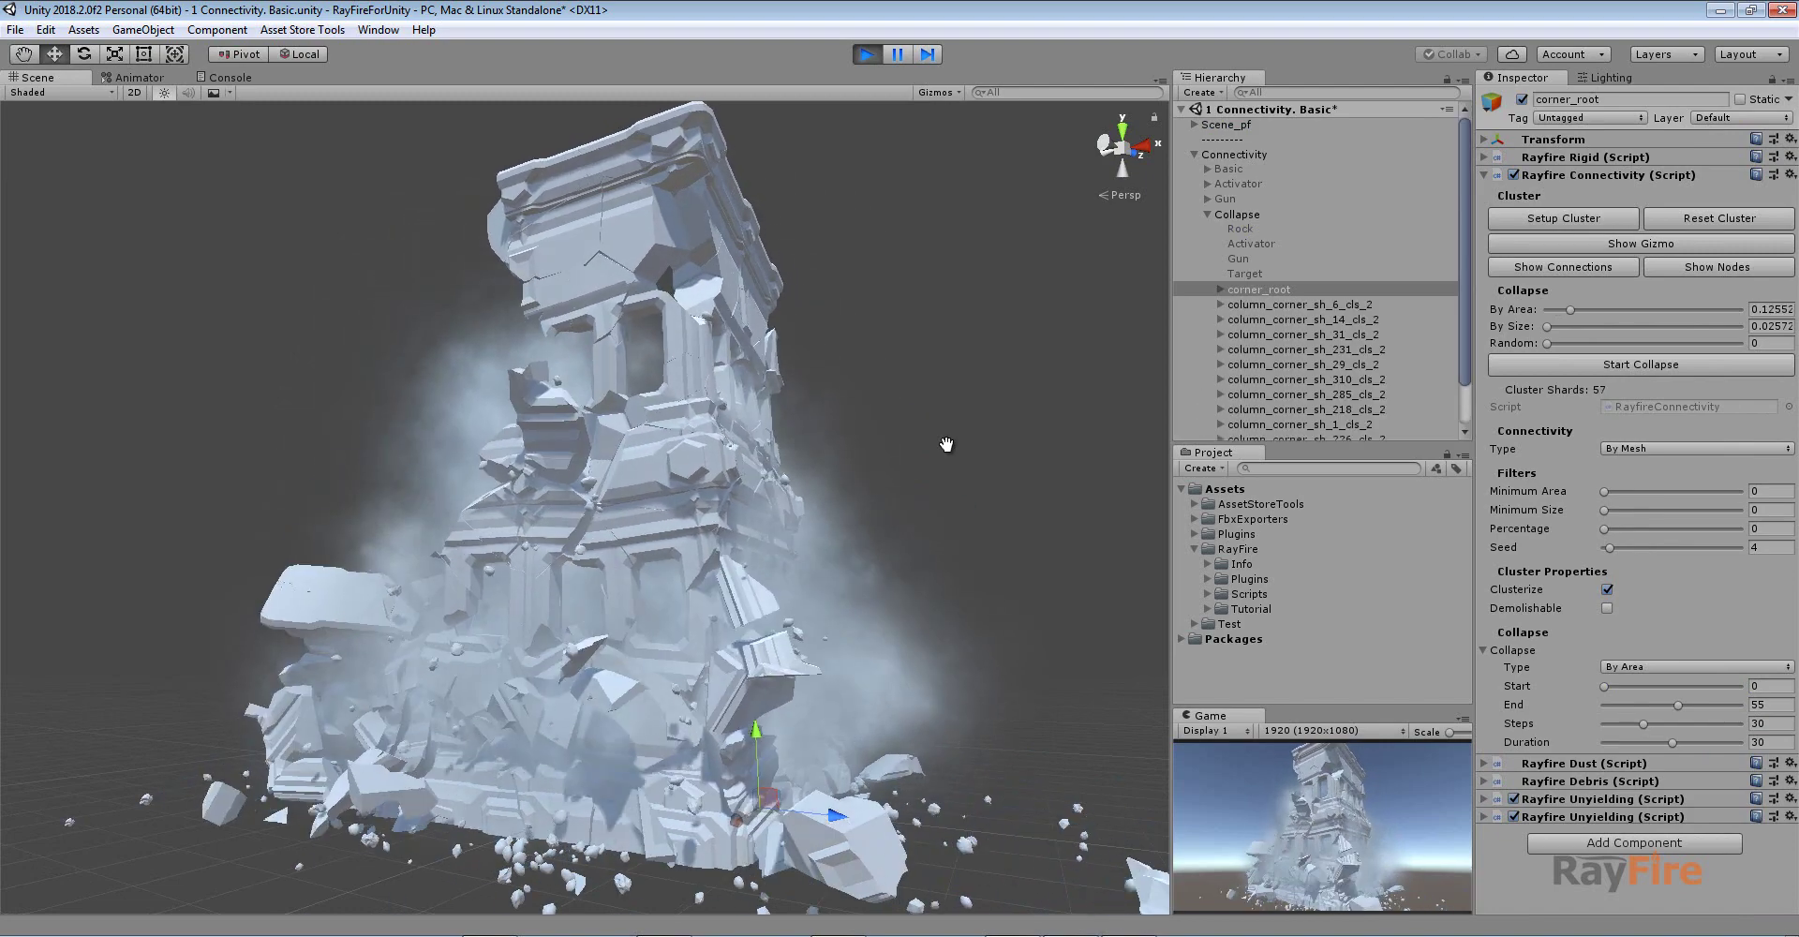
alt+drag(1027, 476, 858, 510)
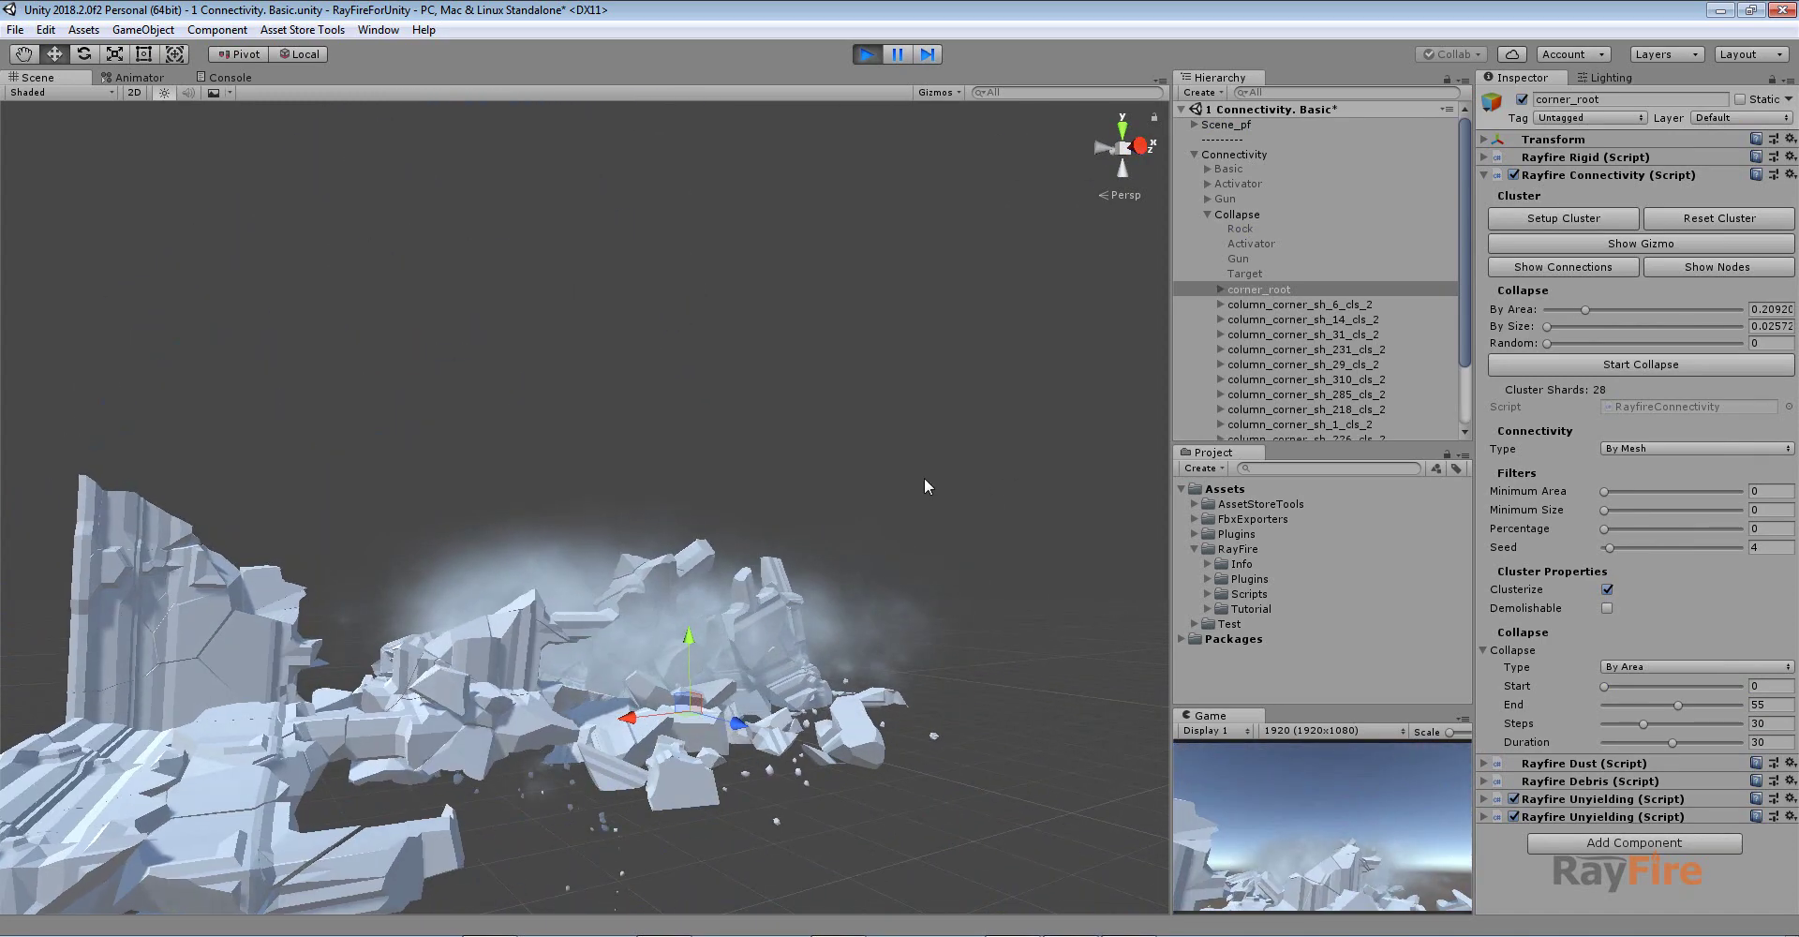
middle_drag(328, 696, 594, 664)
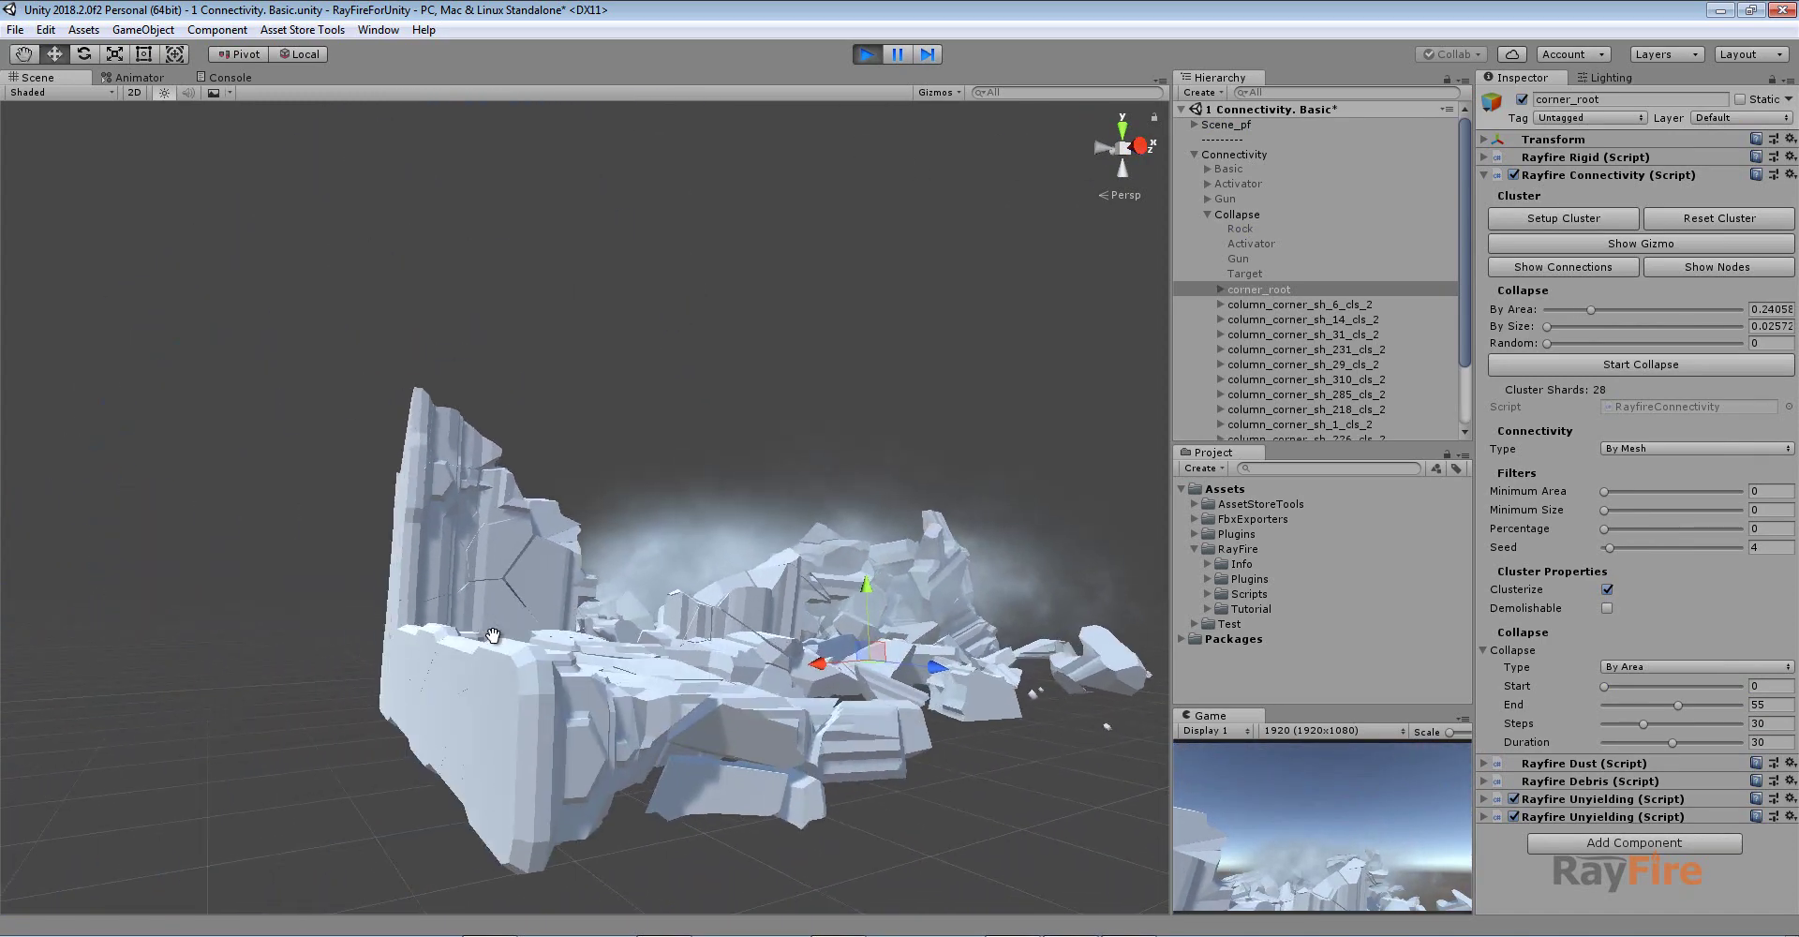
scroll(594, 664, up, 1)
alt+drag(596, 667, 630, 743)
middle_drag(631, 743, 624, 519)
middle_drag(687, 452, 624, 569)
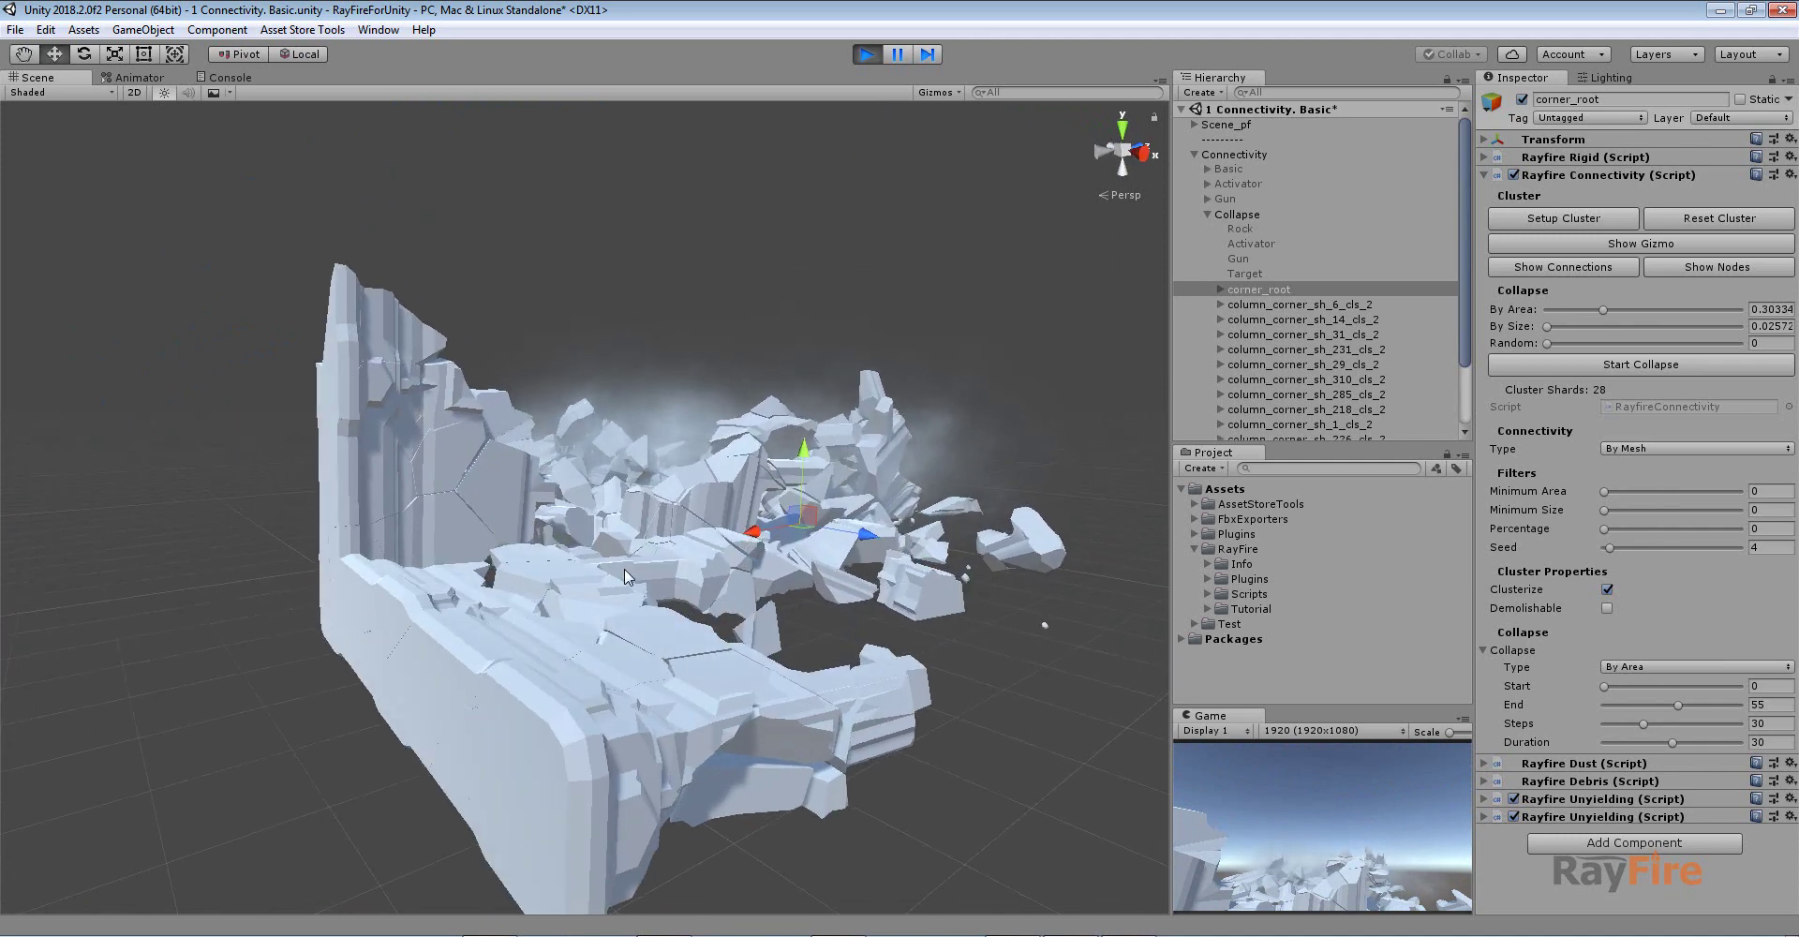
click(867, 55)
Set the collapse Duration to 15 and the End value to 45
middle_drag(846, 289, 802, 447)
scroll(802, 447, up, 3)
alt+drag(802, 447, 900, 466)
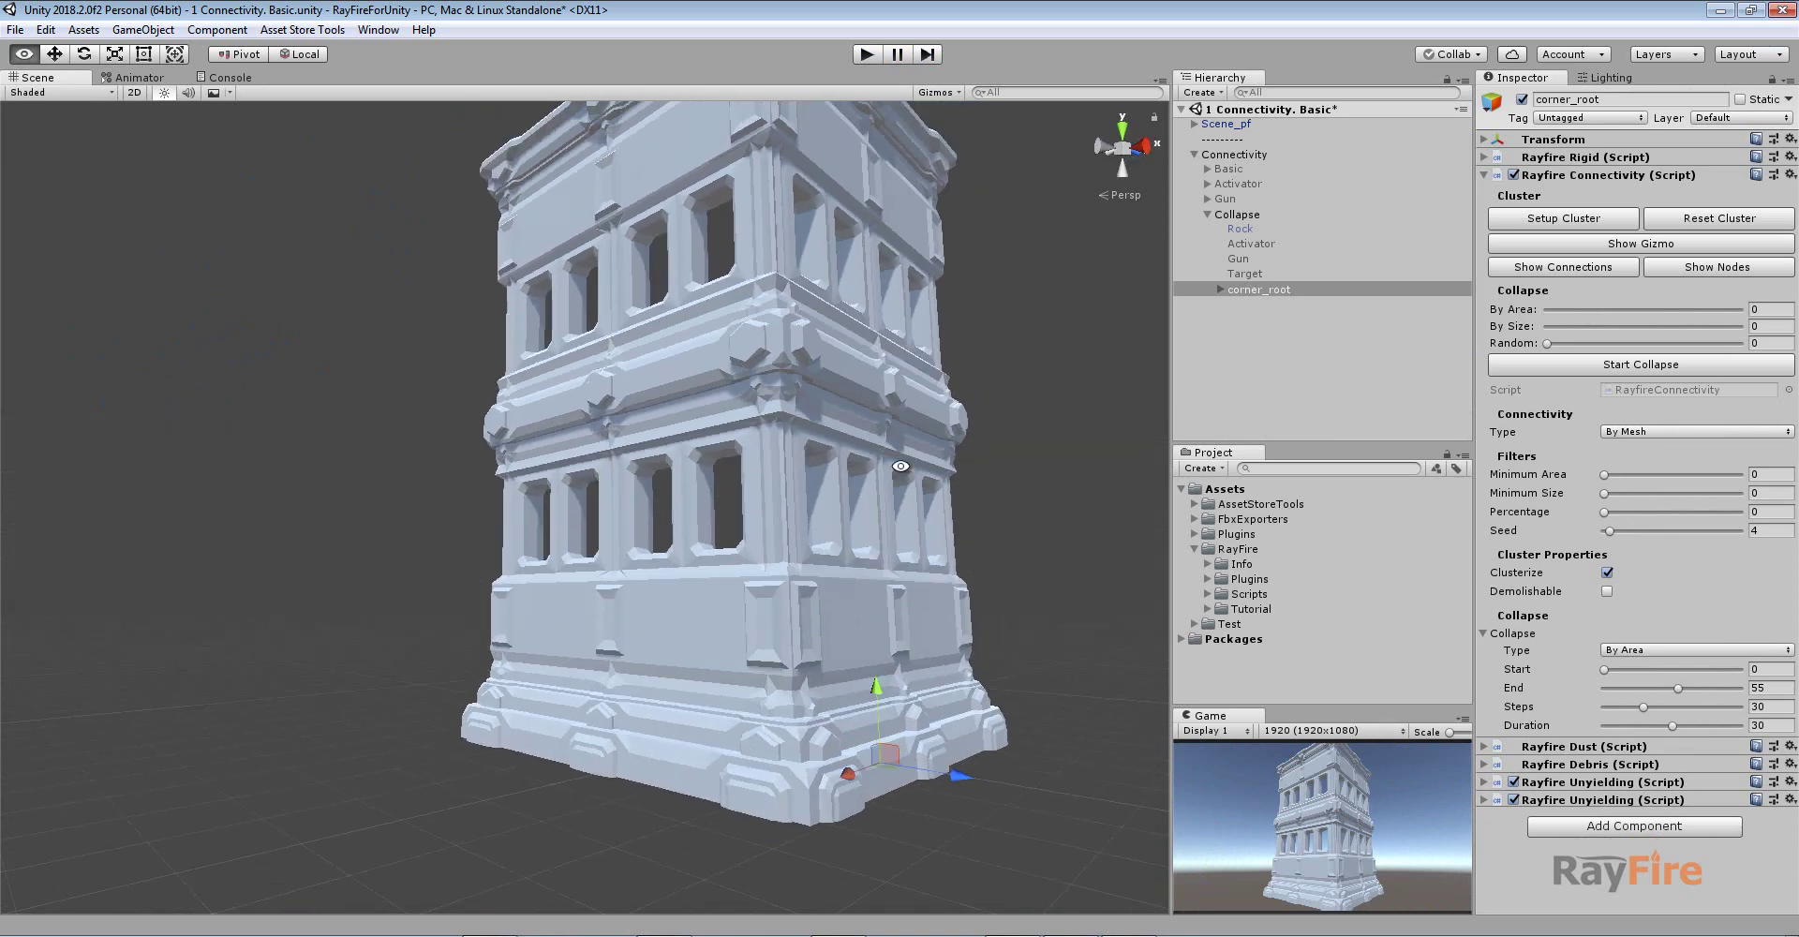
middle_drag(900, 465, 837, 572)
scroll(876, 515, down, 1)
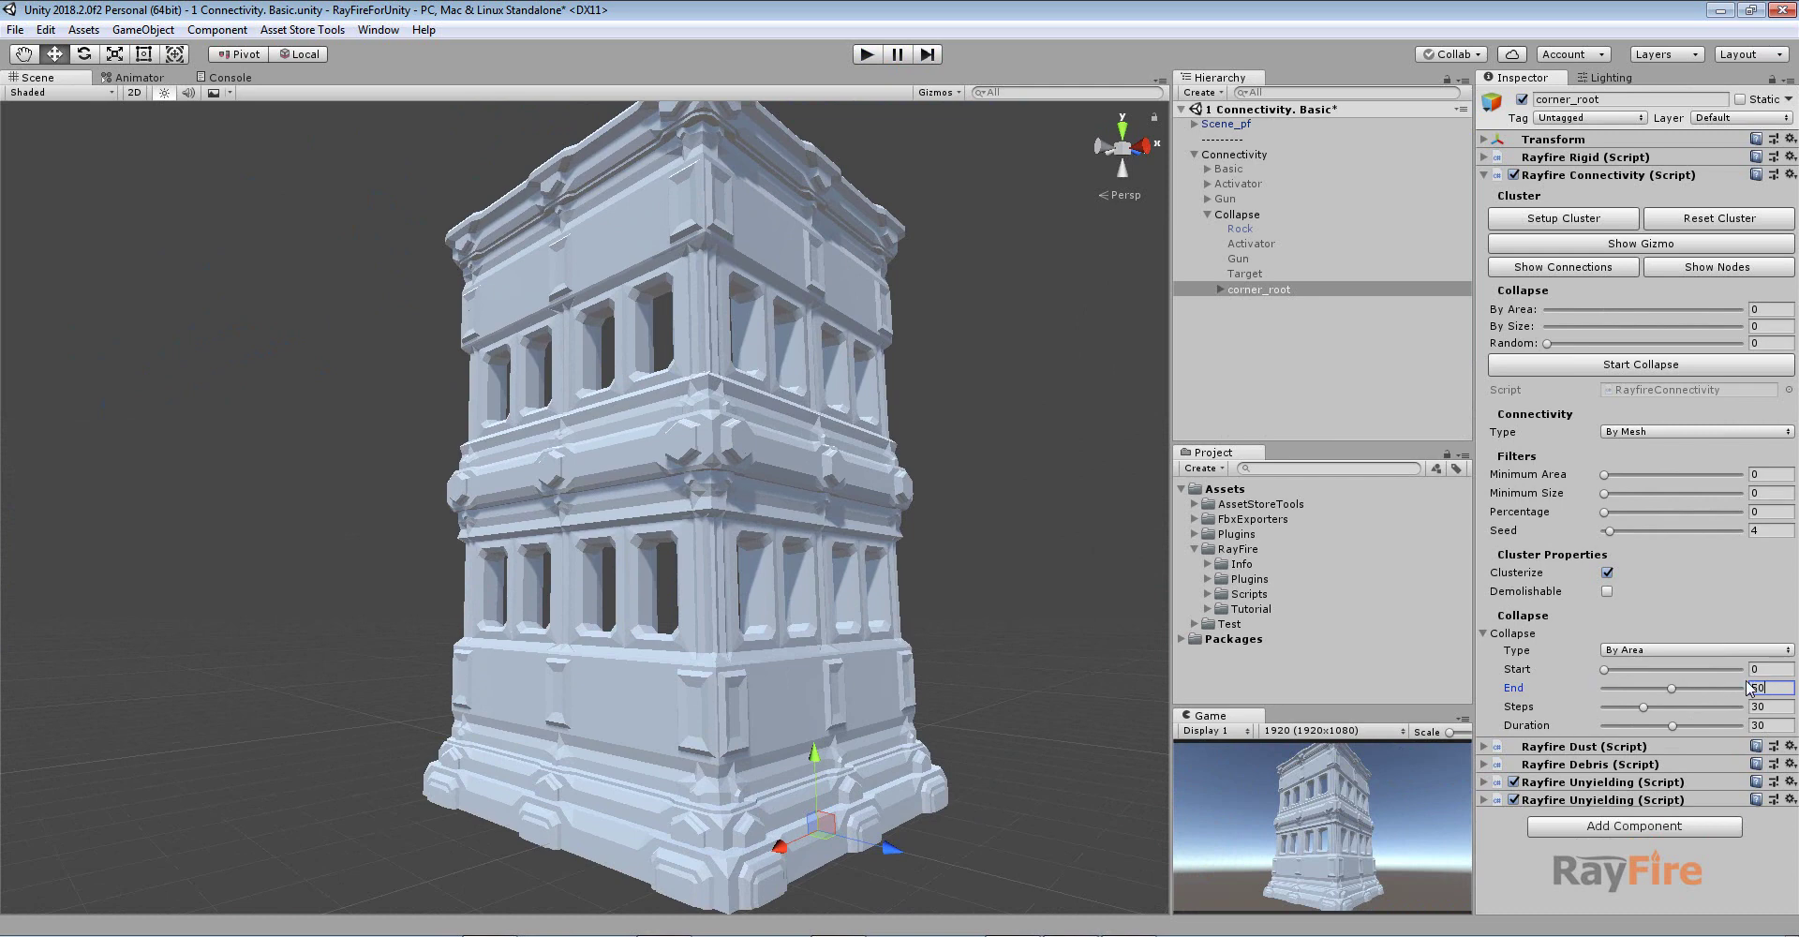
scroll(781, 395, down, 2)
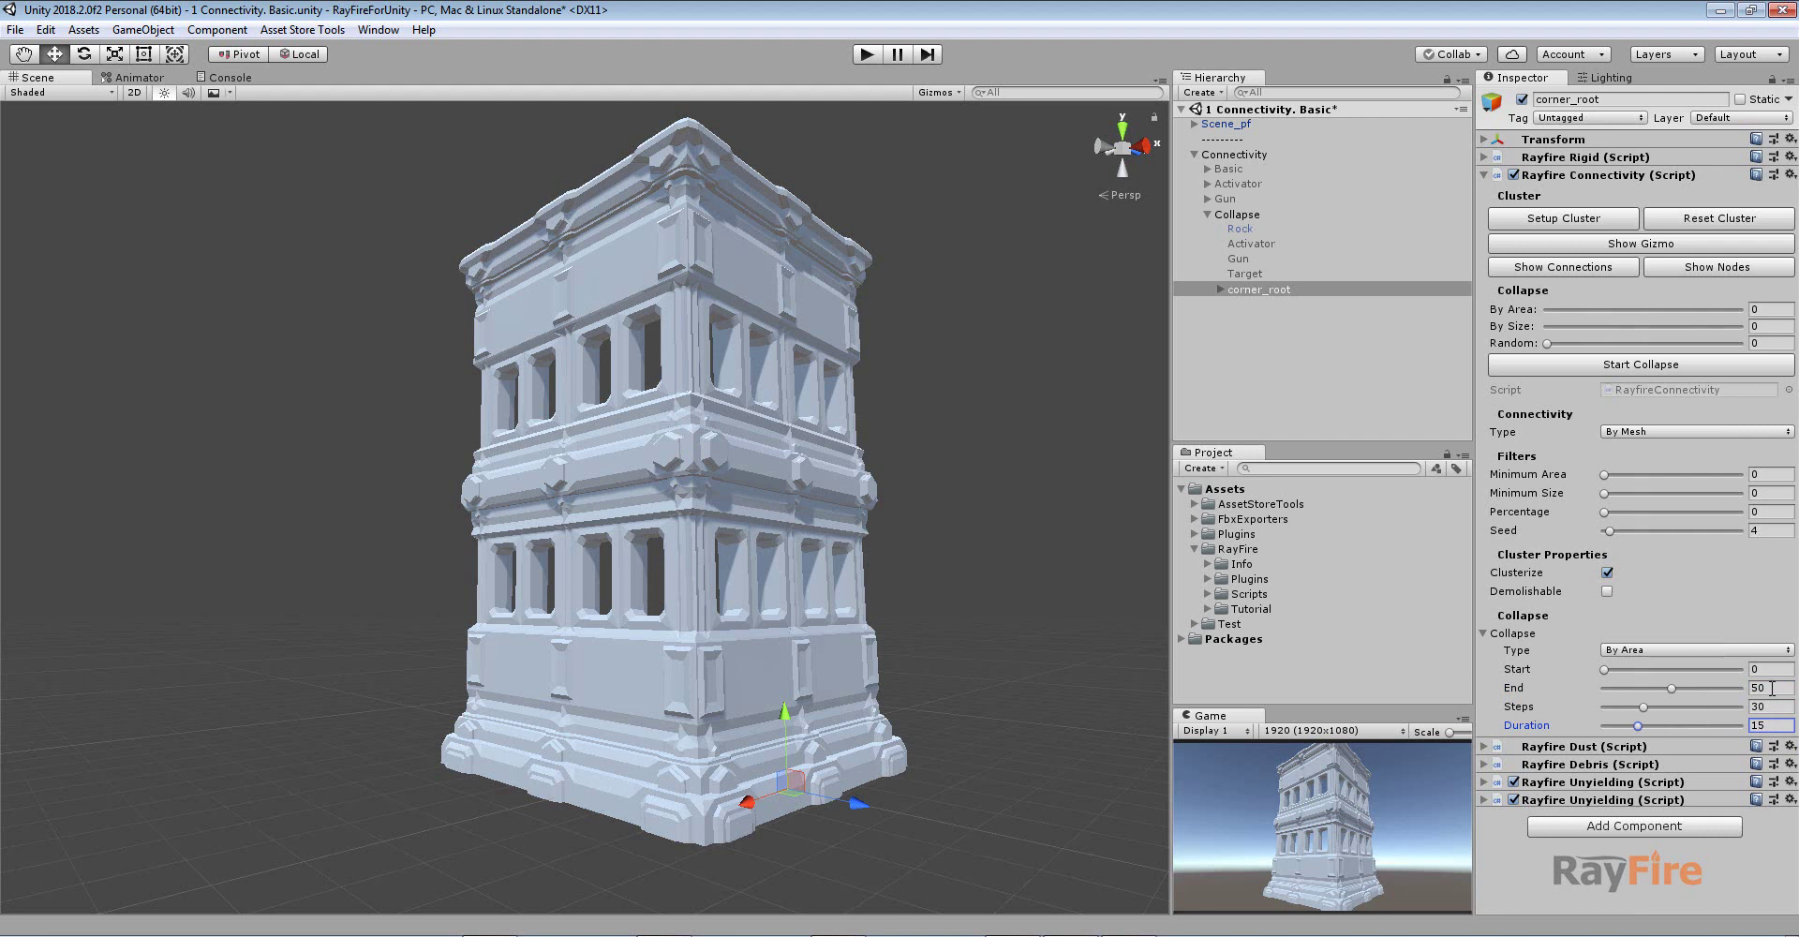
drag(1543, 684, 1539, 684)
alt+drag(741, 474, 777, 469)
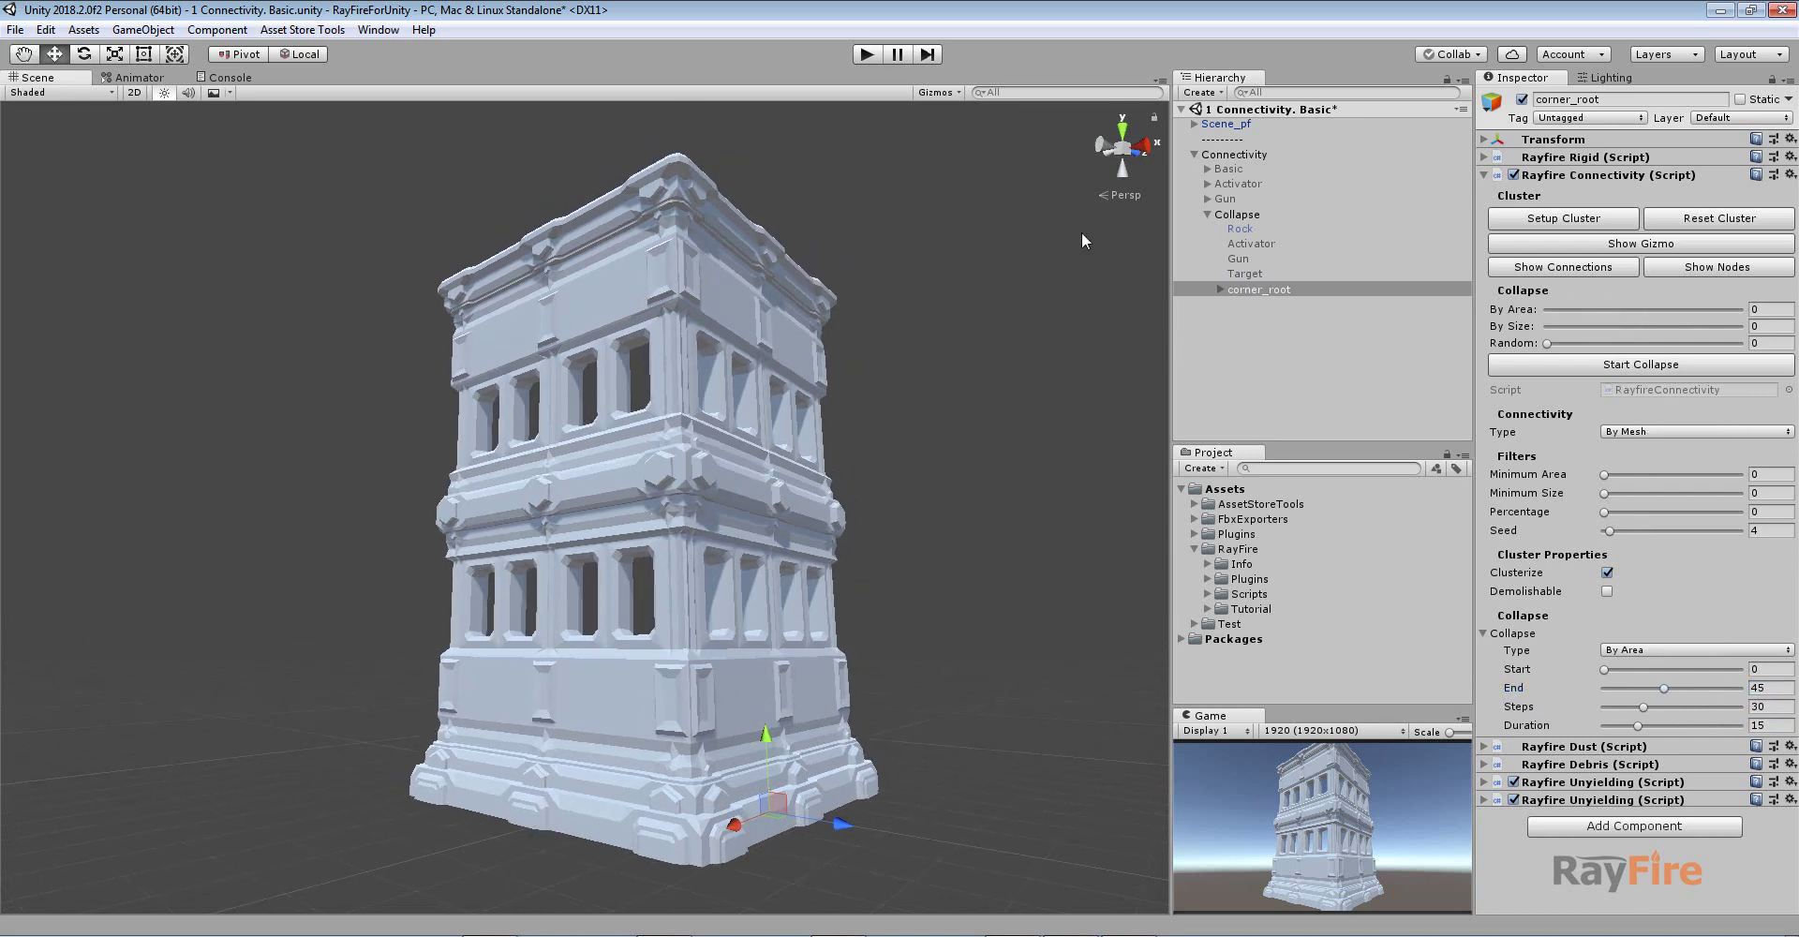
Test the shortened By Area collapse in play mode, and exit play mode
click(867, 54)
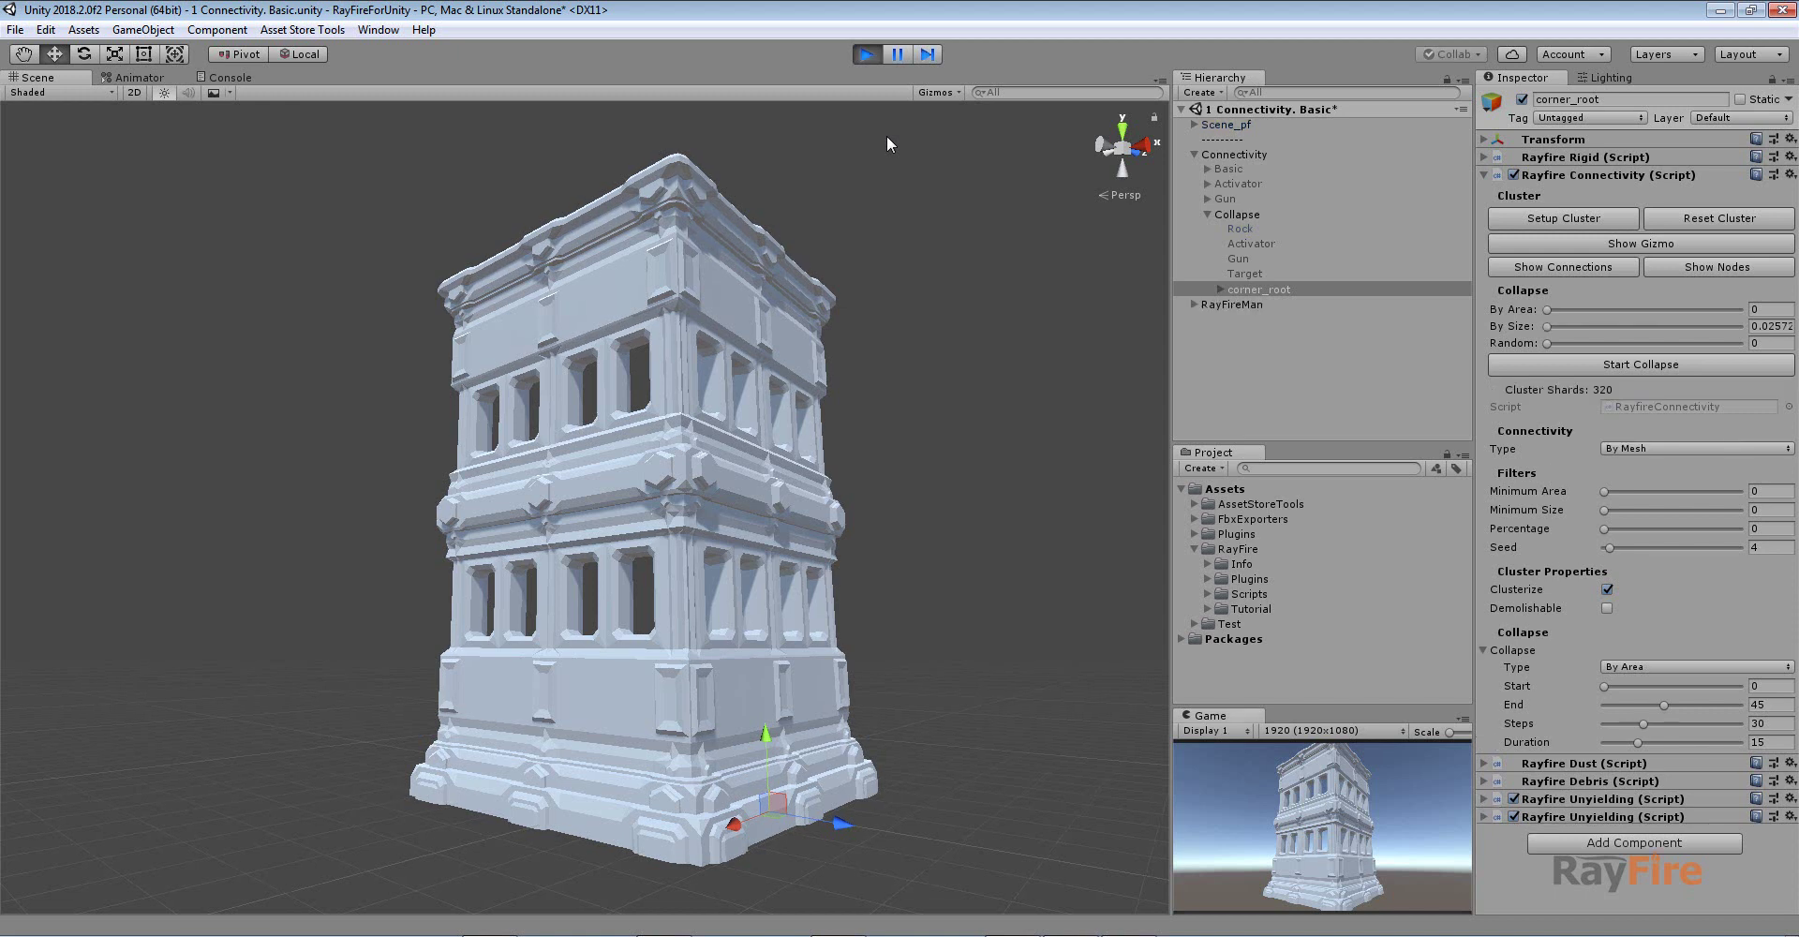
click(1604, 364)
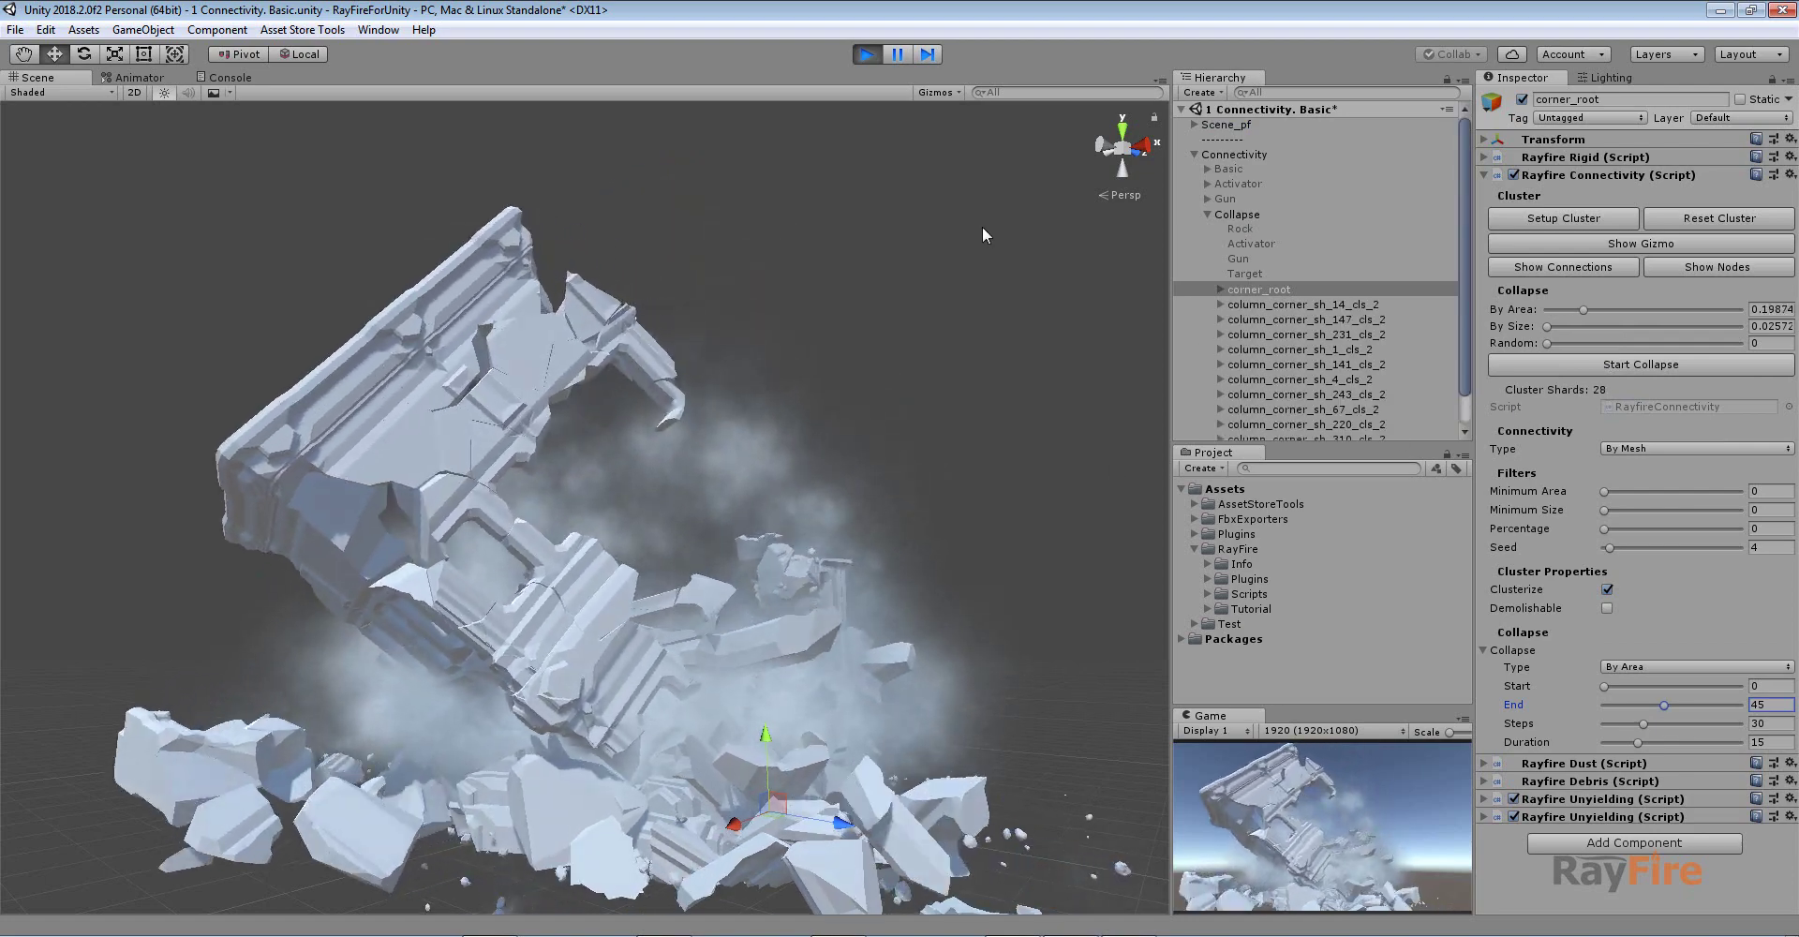
click(866, 55)
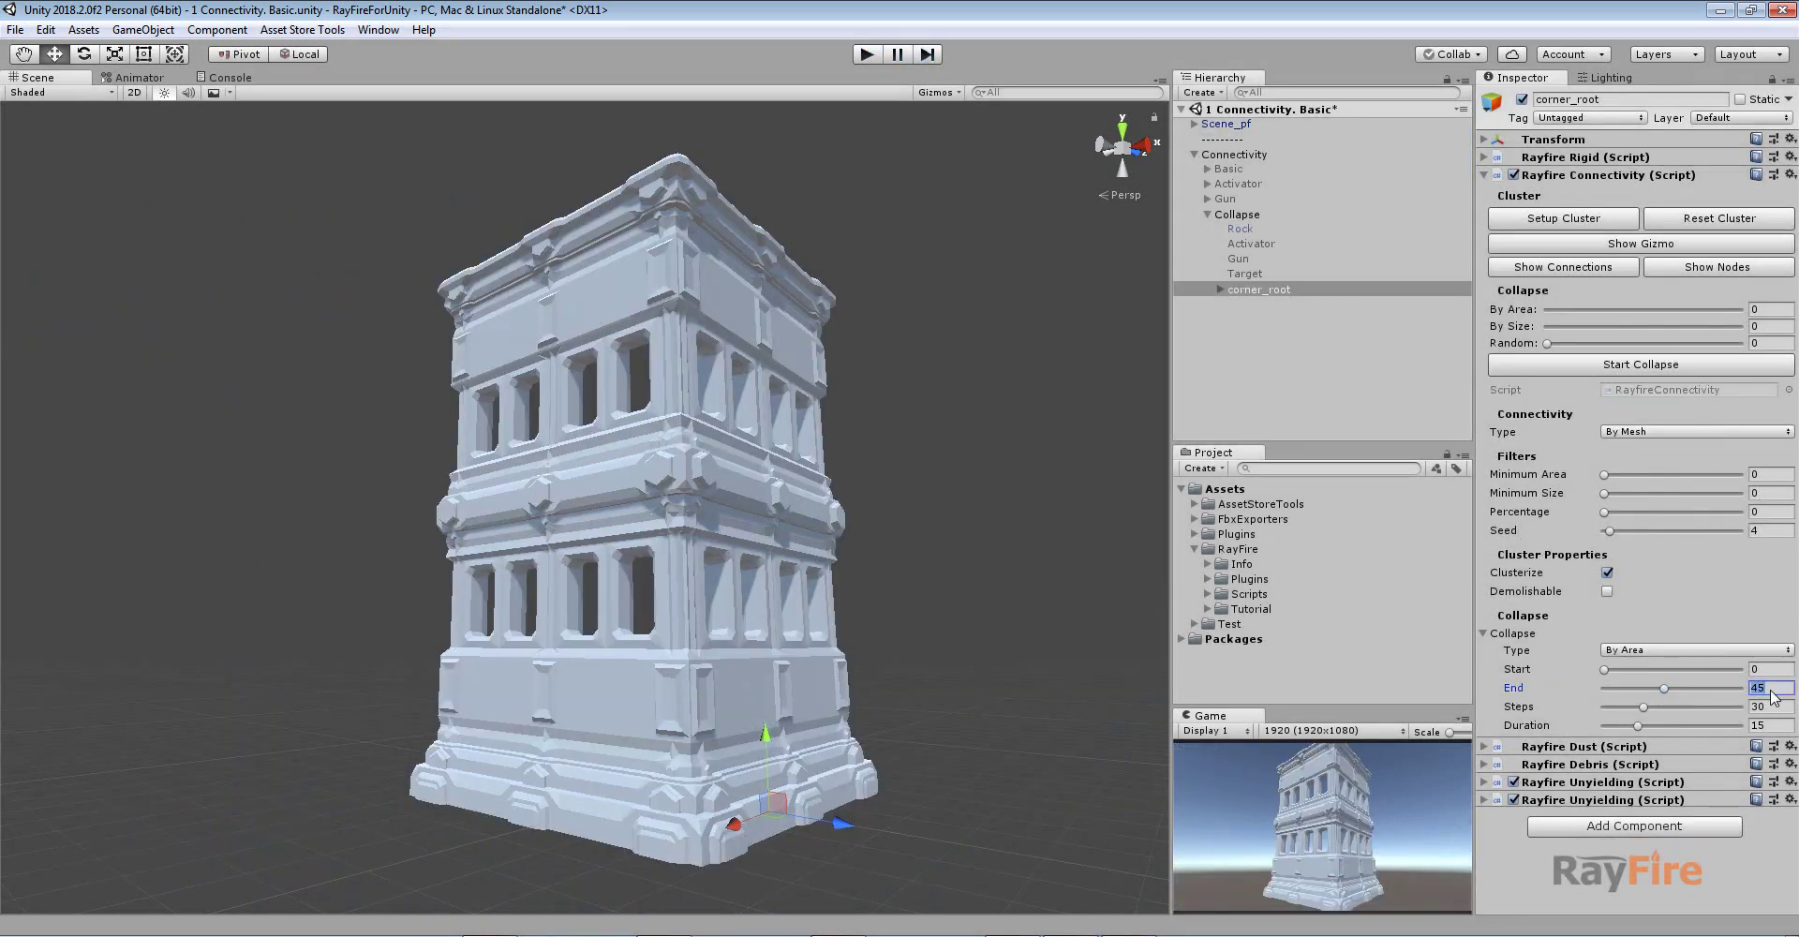
Change the collapse Type to By Size and enter play mode
click(1649, 654)
click(1654, 692)
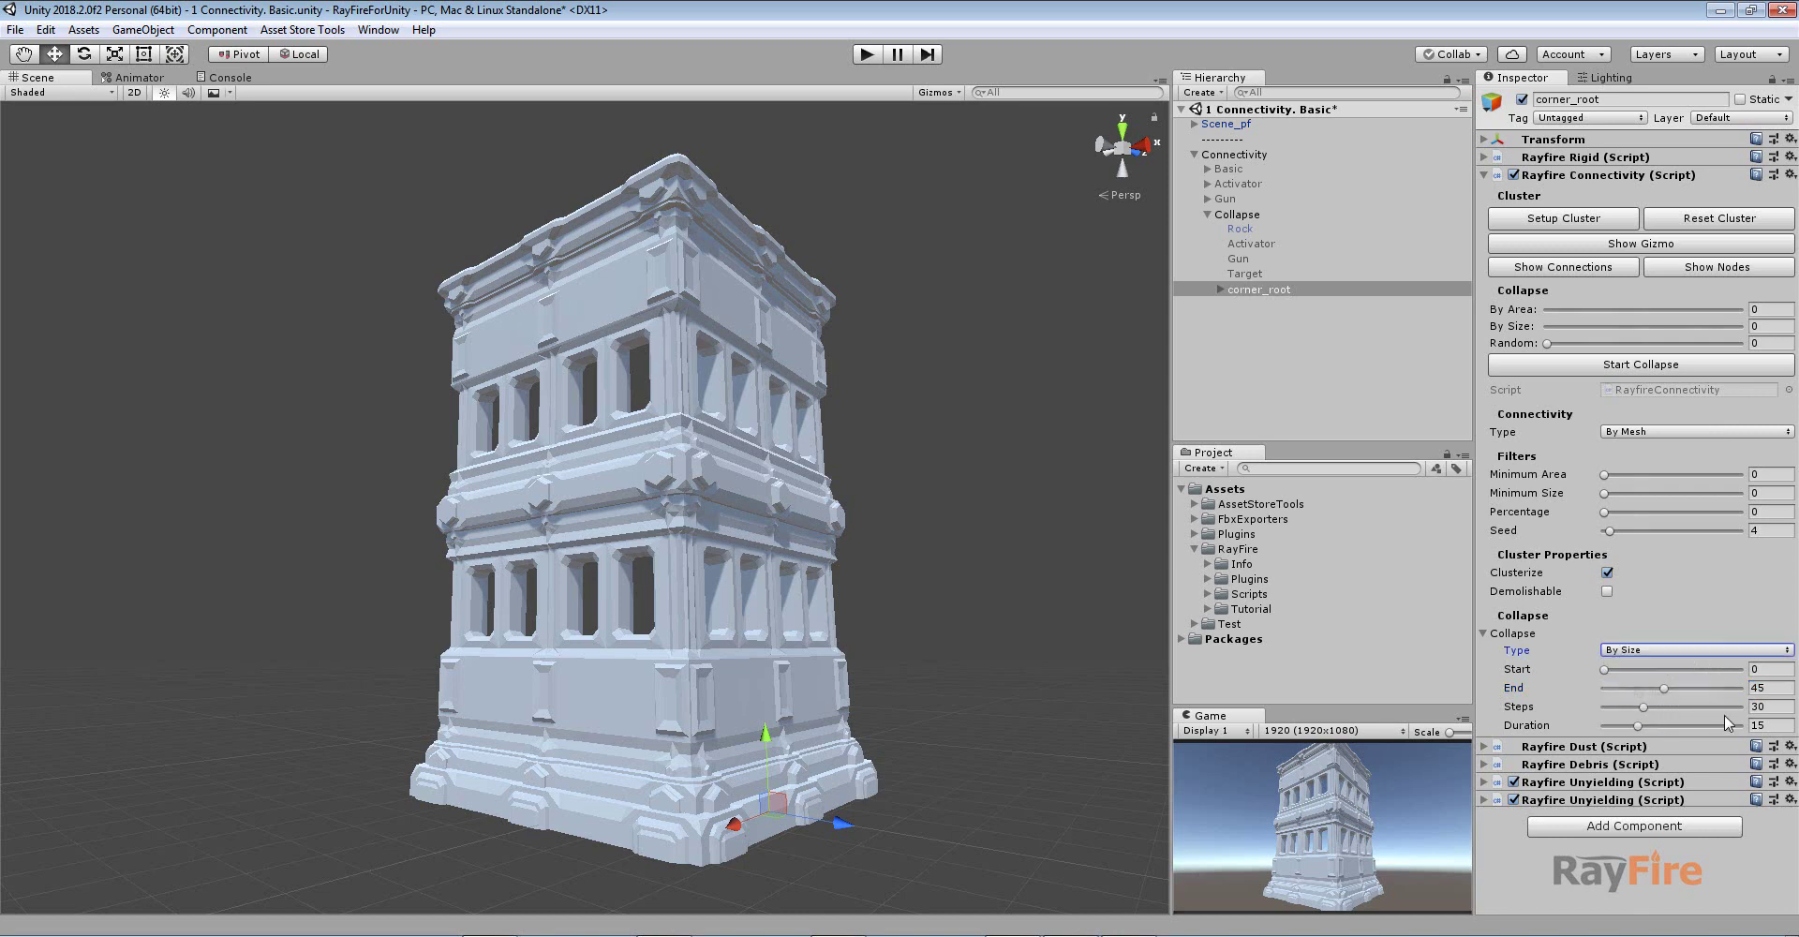
click(867, 54)
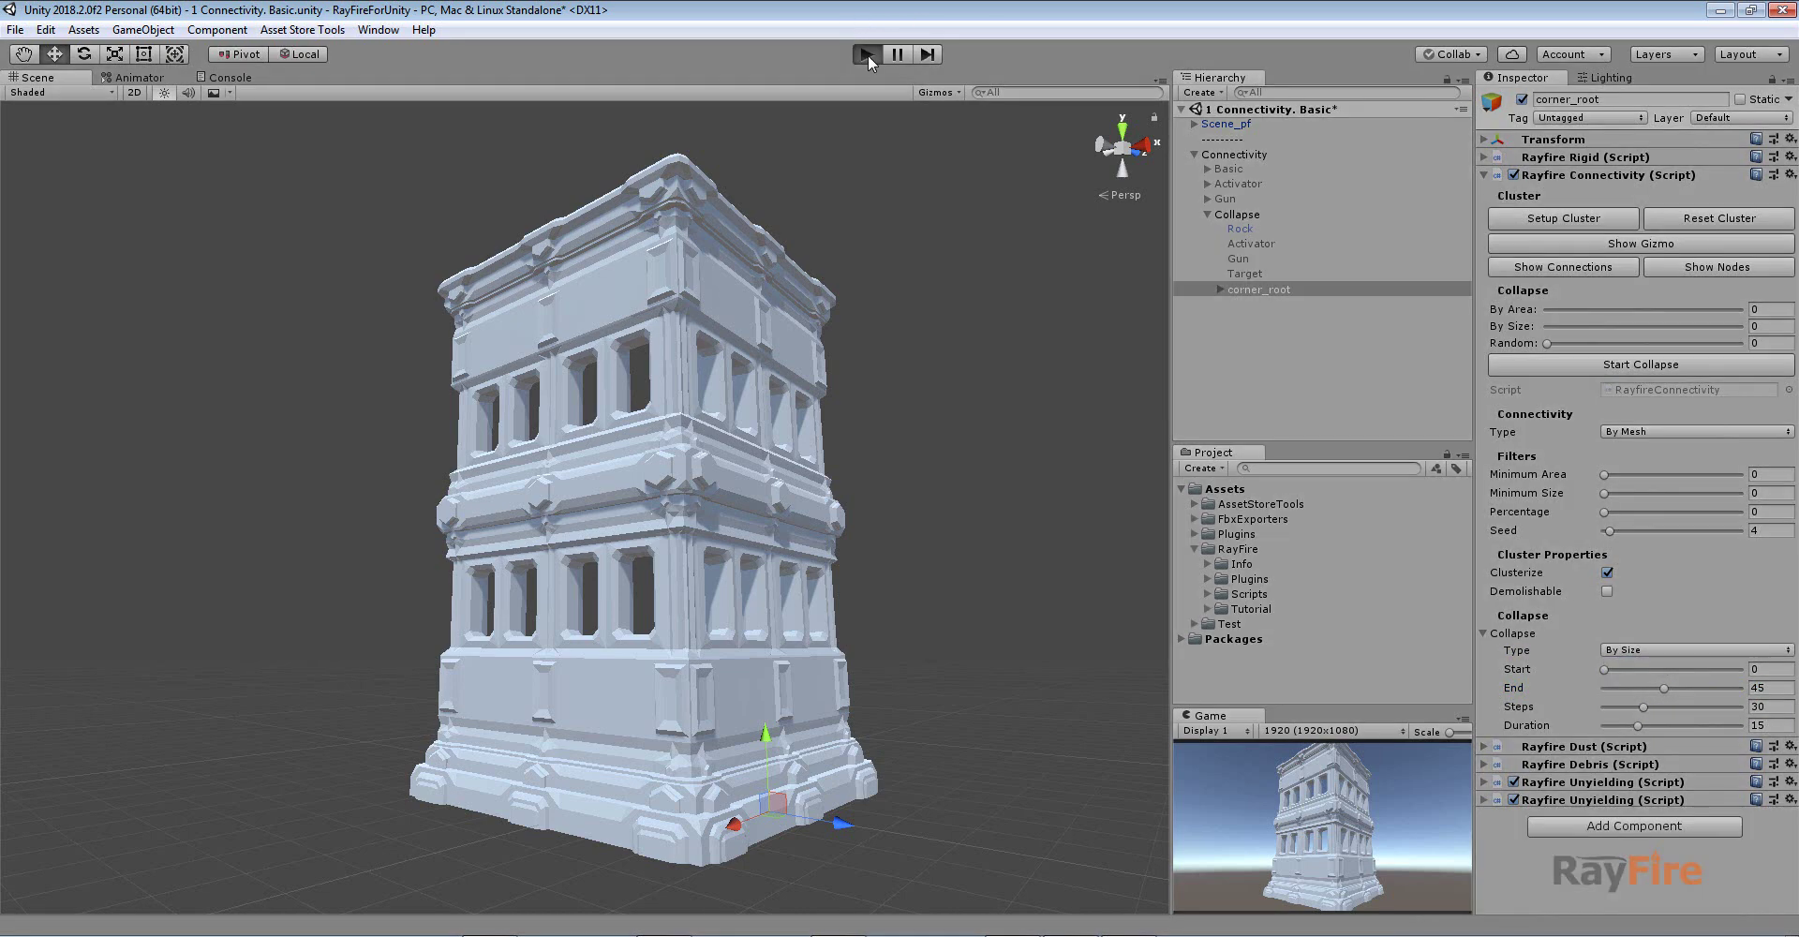
Start the By Size collapse and examine the cracks around the upper-floor windows up close
click(1615, 367)
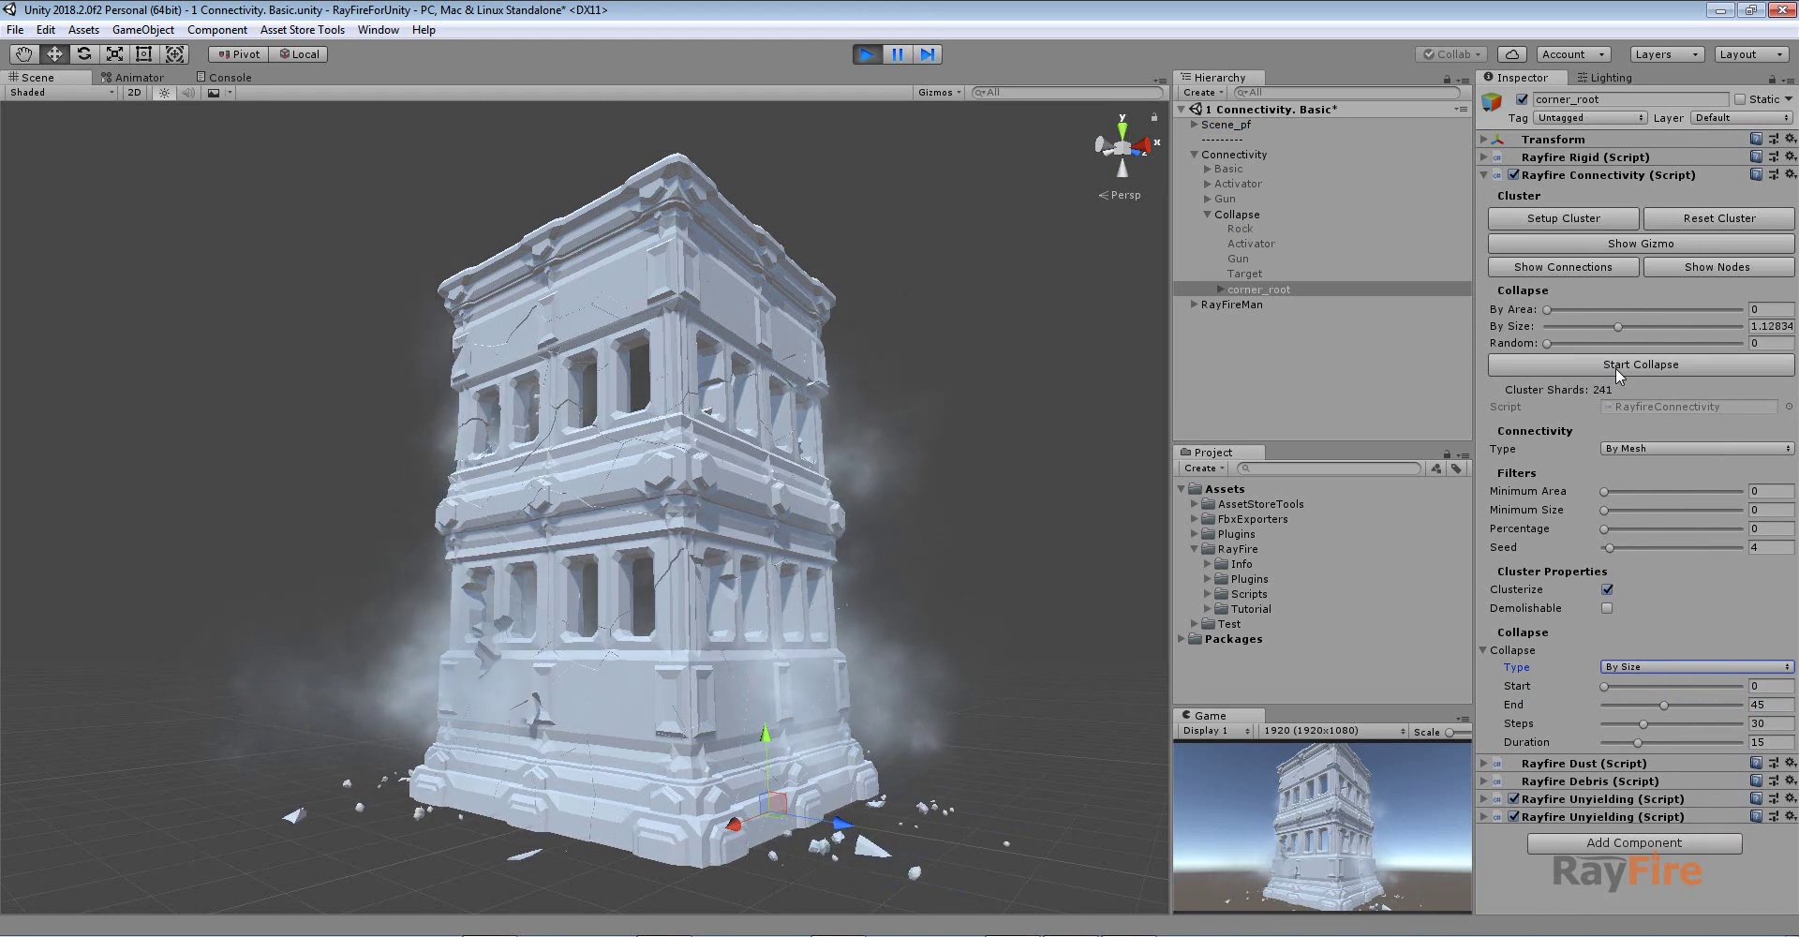
scroll(856, 594, up, 3)
scroll(558, 315, up, 2)
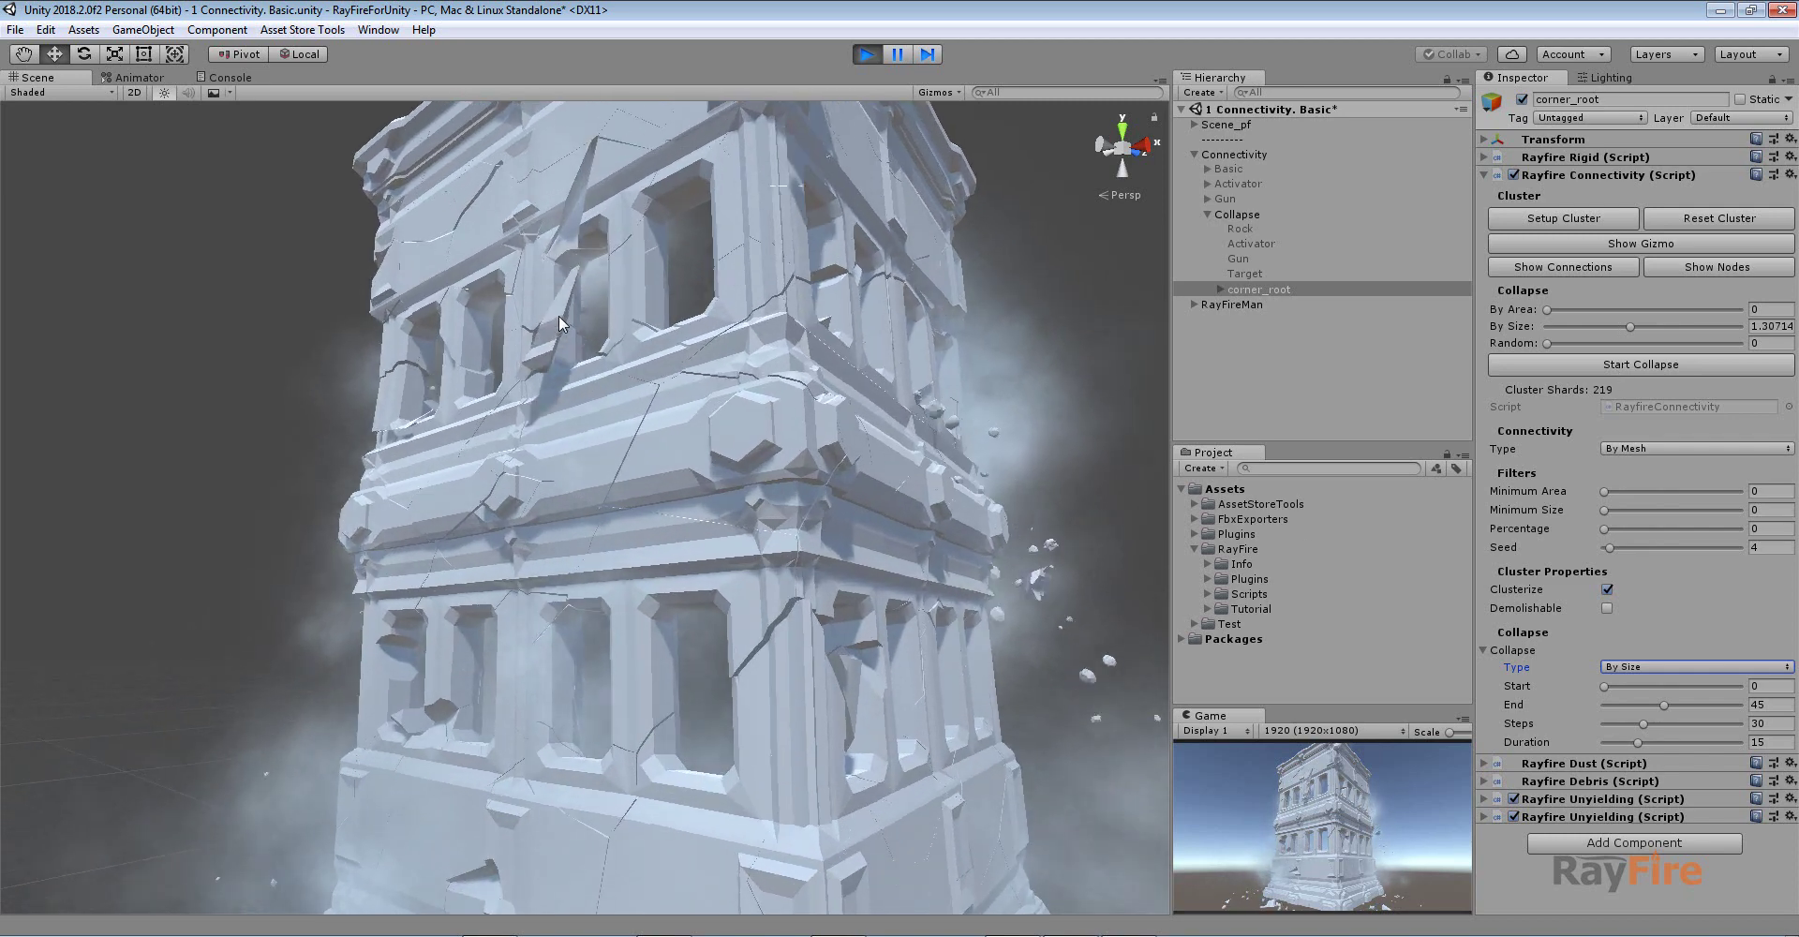
middle_drag(558, 315, 795, 479)
scroll(937, 465, up, 8)
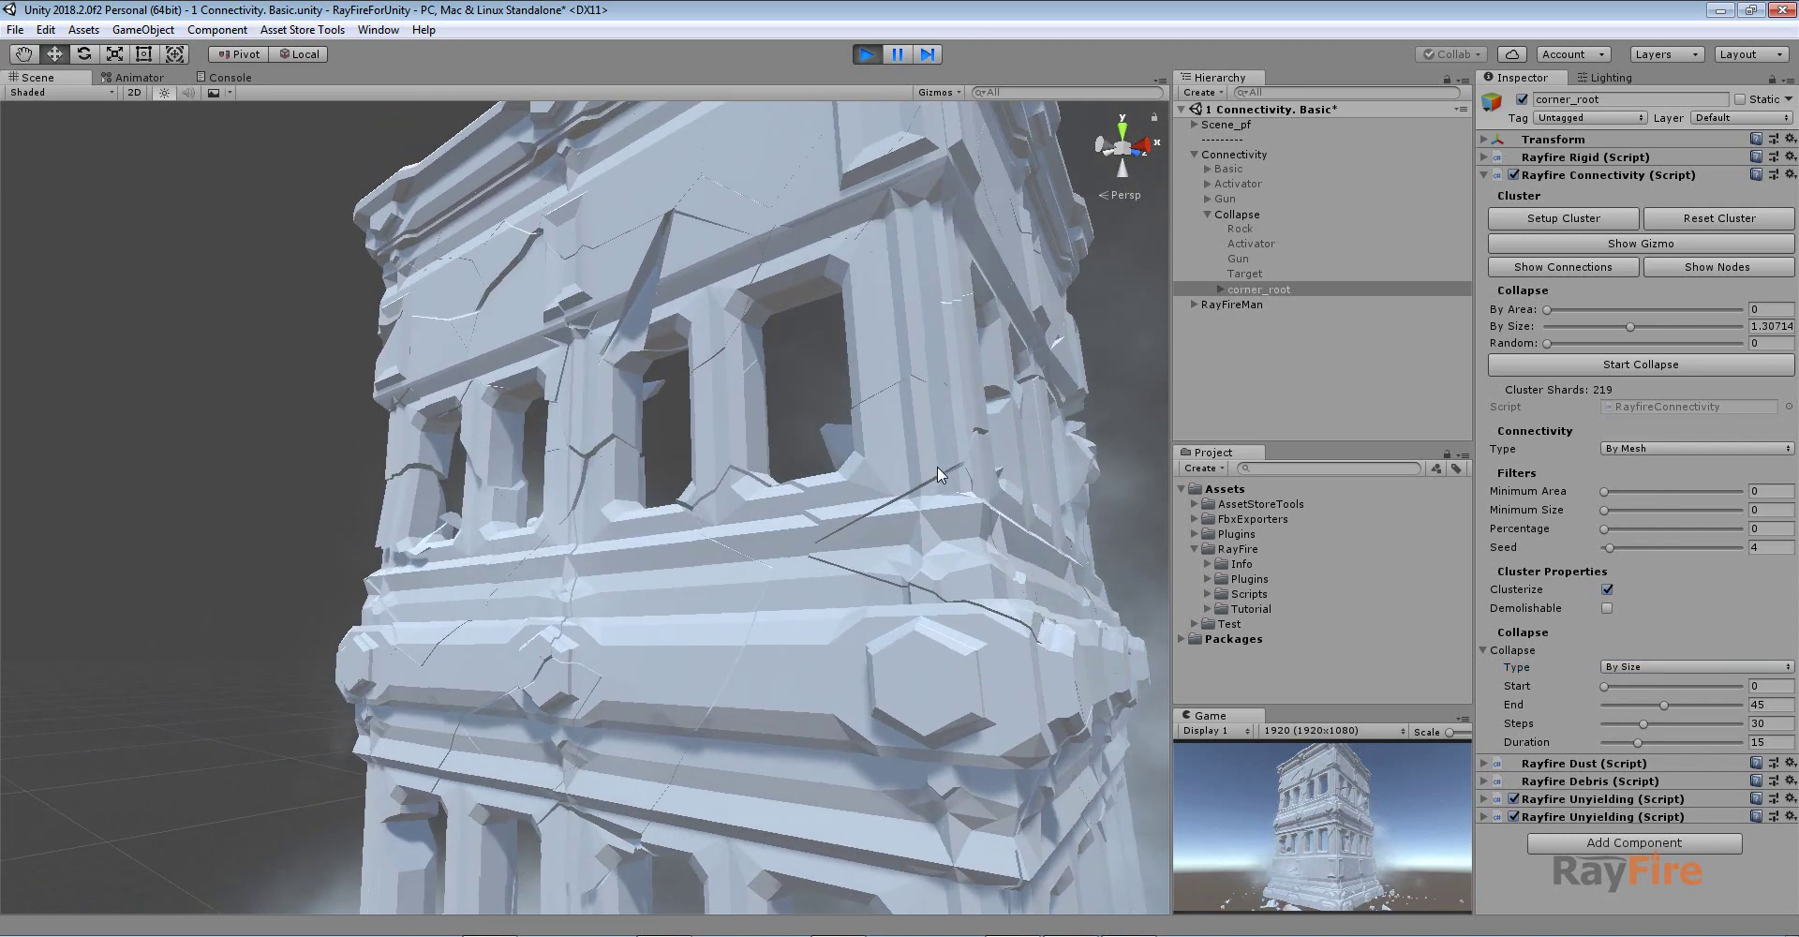
scroll(559, 441, up, 3)
middle_drag(513, 441, 850, 645)
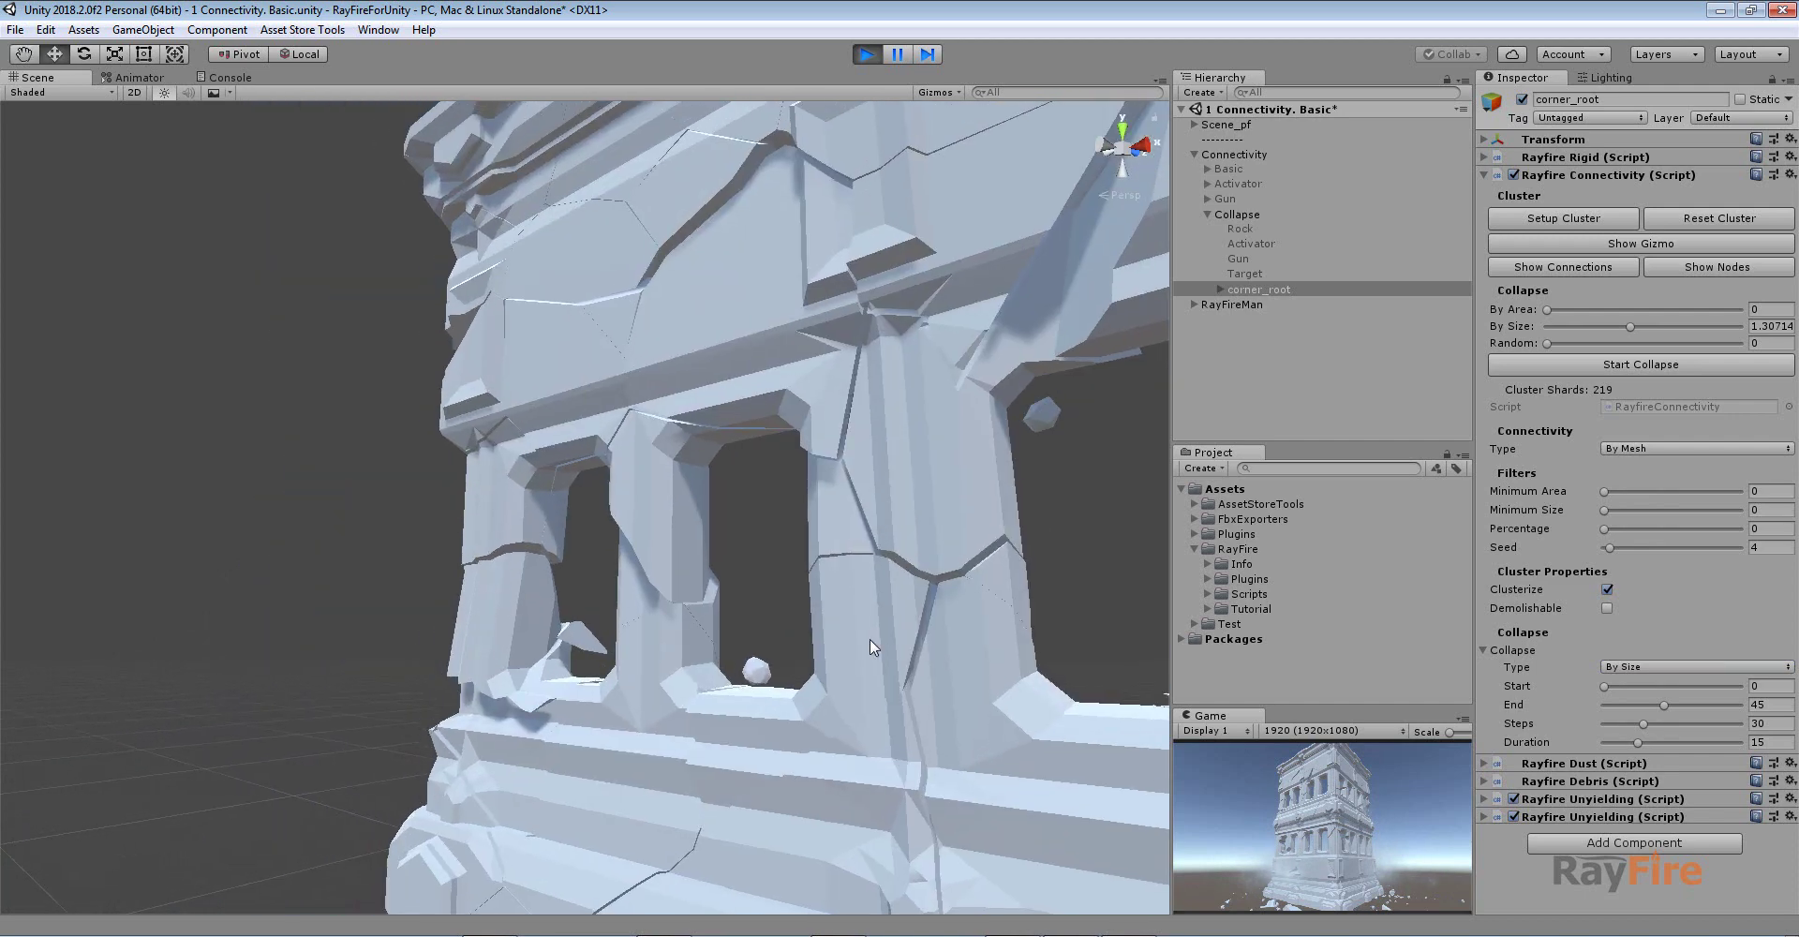
scroll(756, 683, up, 3)
scroll(703, 693, down, 5)
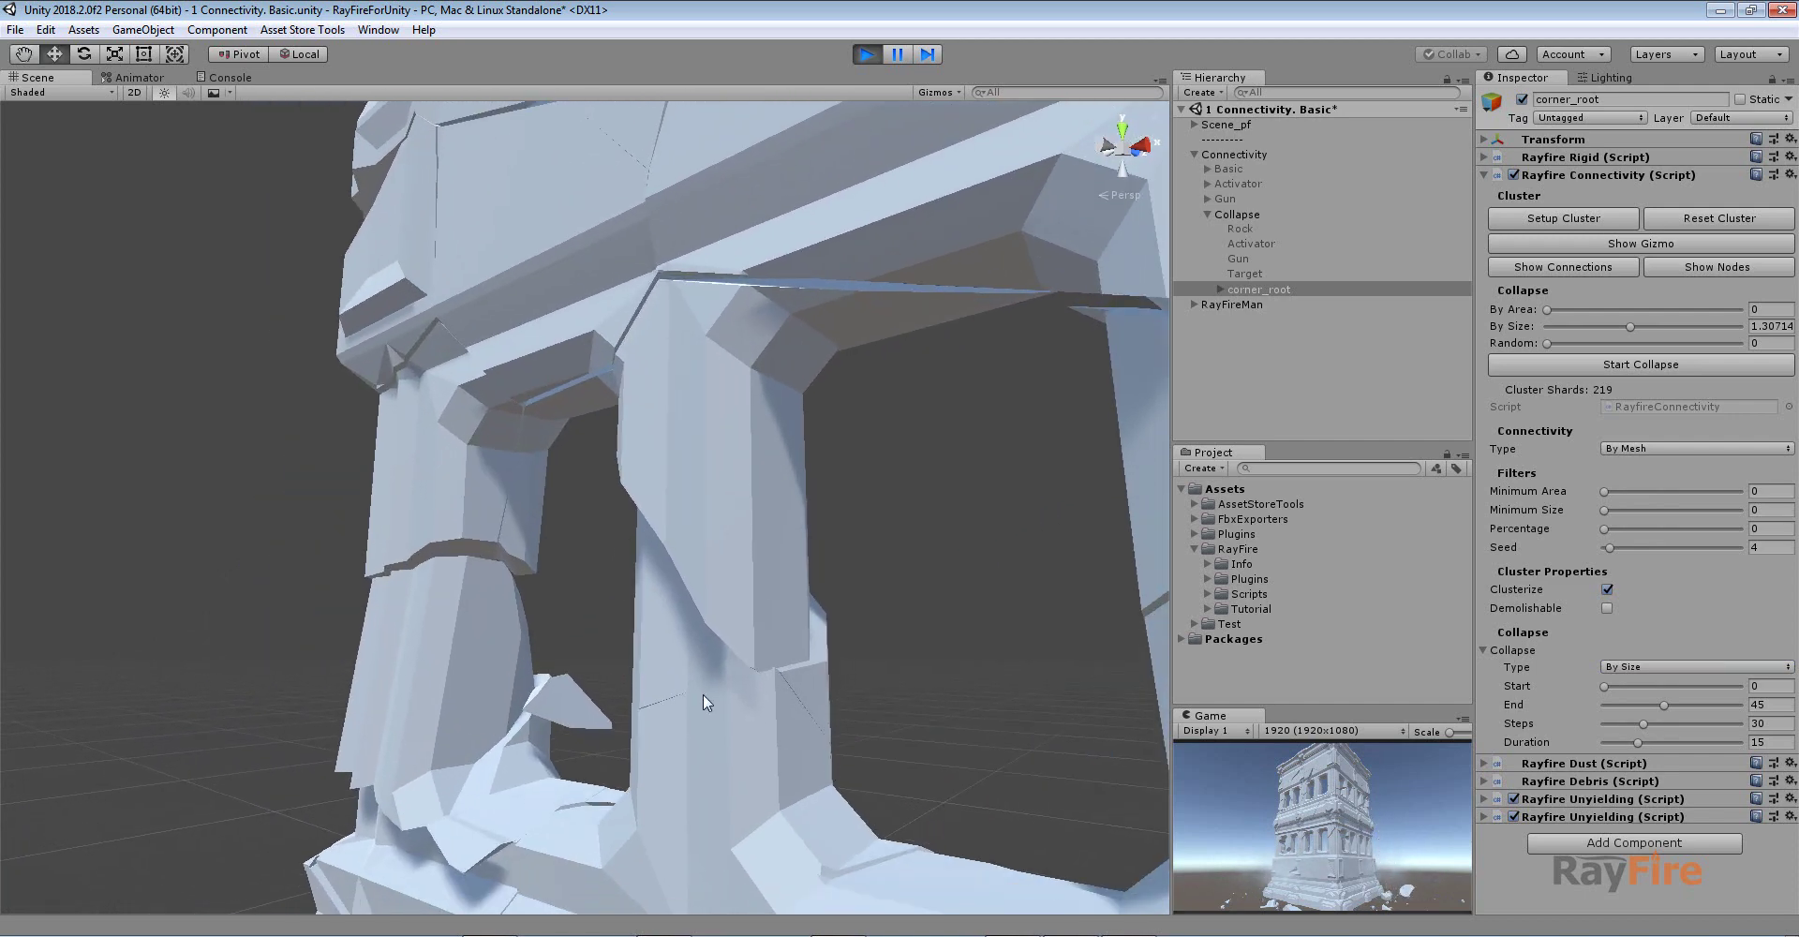
Examine the building's other facade, from the upper windows down to the base, during the By Size collapse
scroll(866, 720, down, 3)
middle_drag(899, 630, 559, 695)
scroll(558, 695, down, 3)
alt+drag(693, 714, 693, 630)
scroll(694, 630, up, 6)
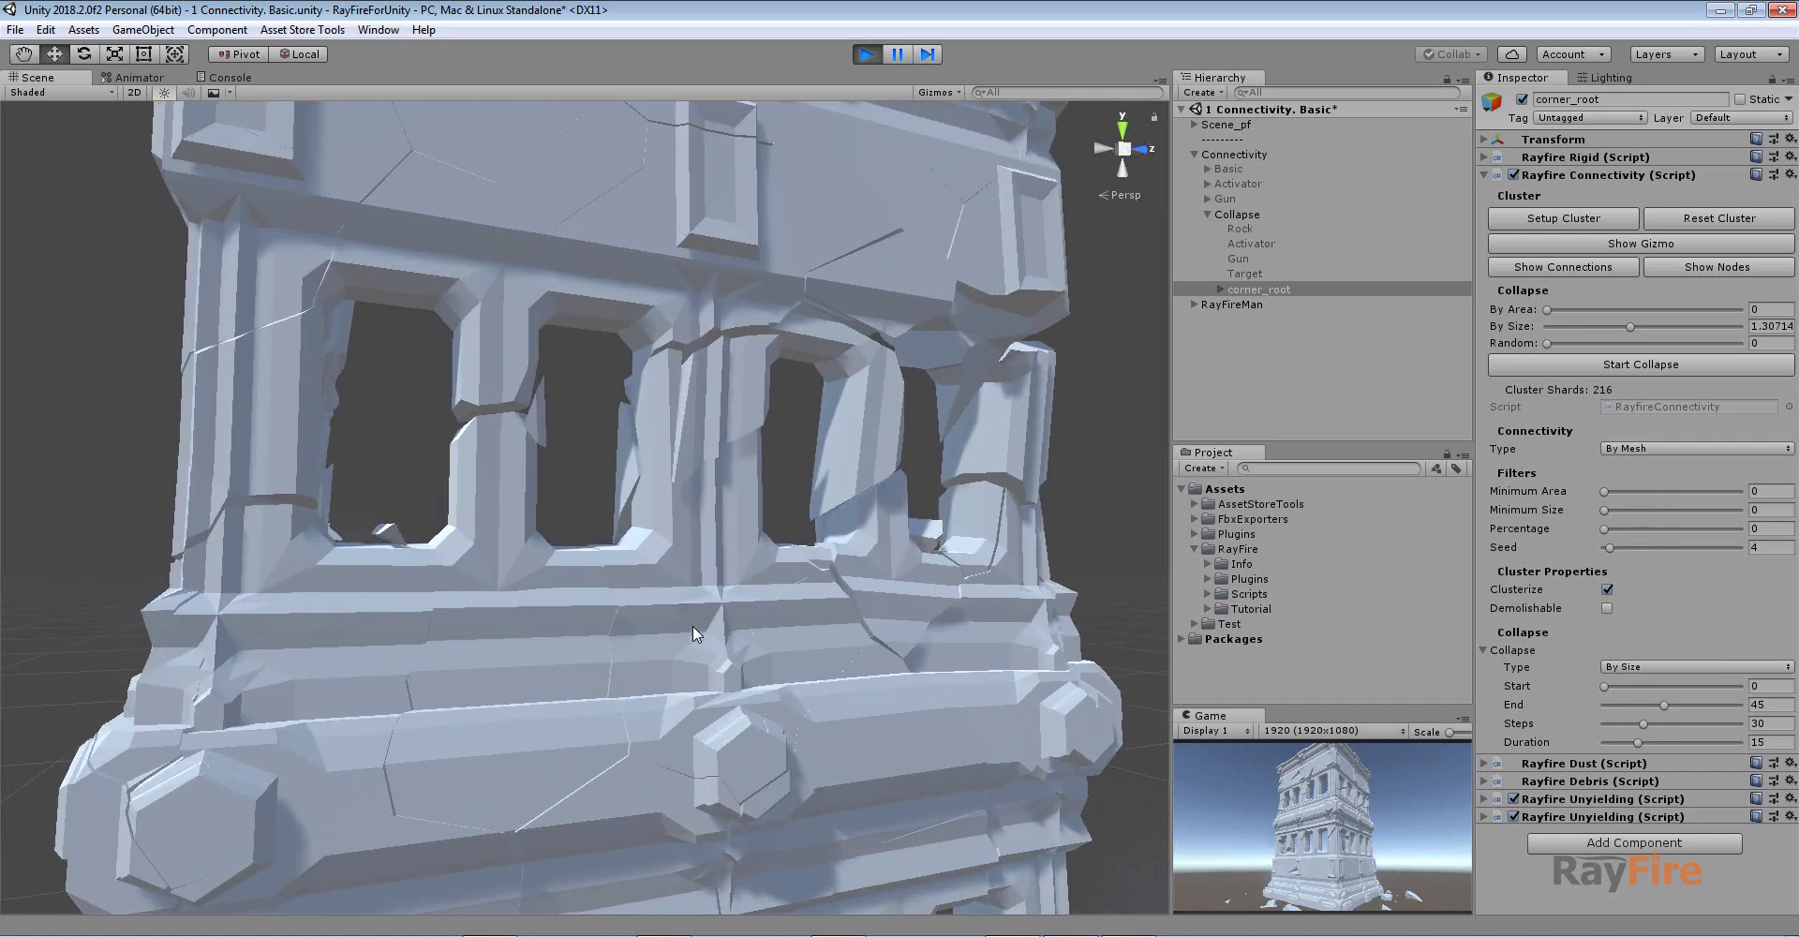
scroll(694, 625, up, 2)
scroll(724, 650, down, 4)
middle_drag(867, 777, 823, 571)
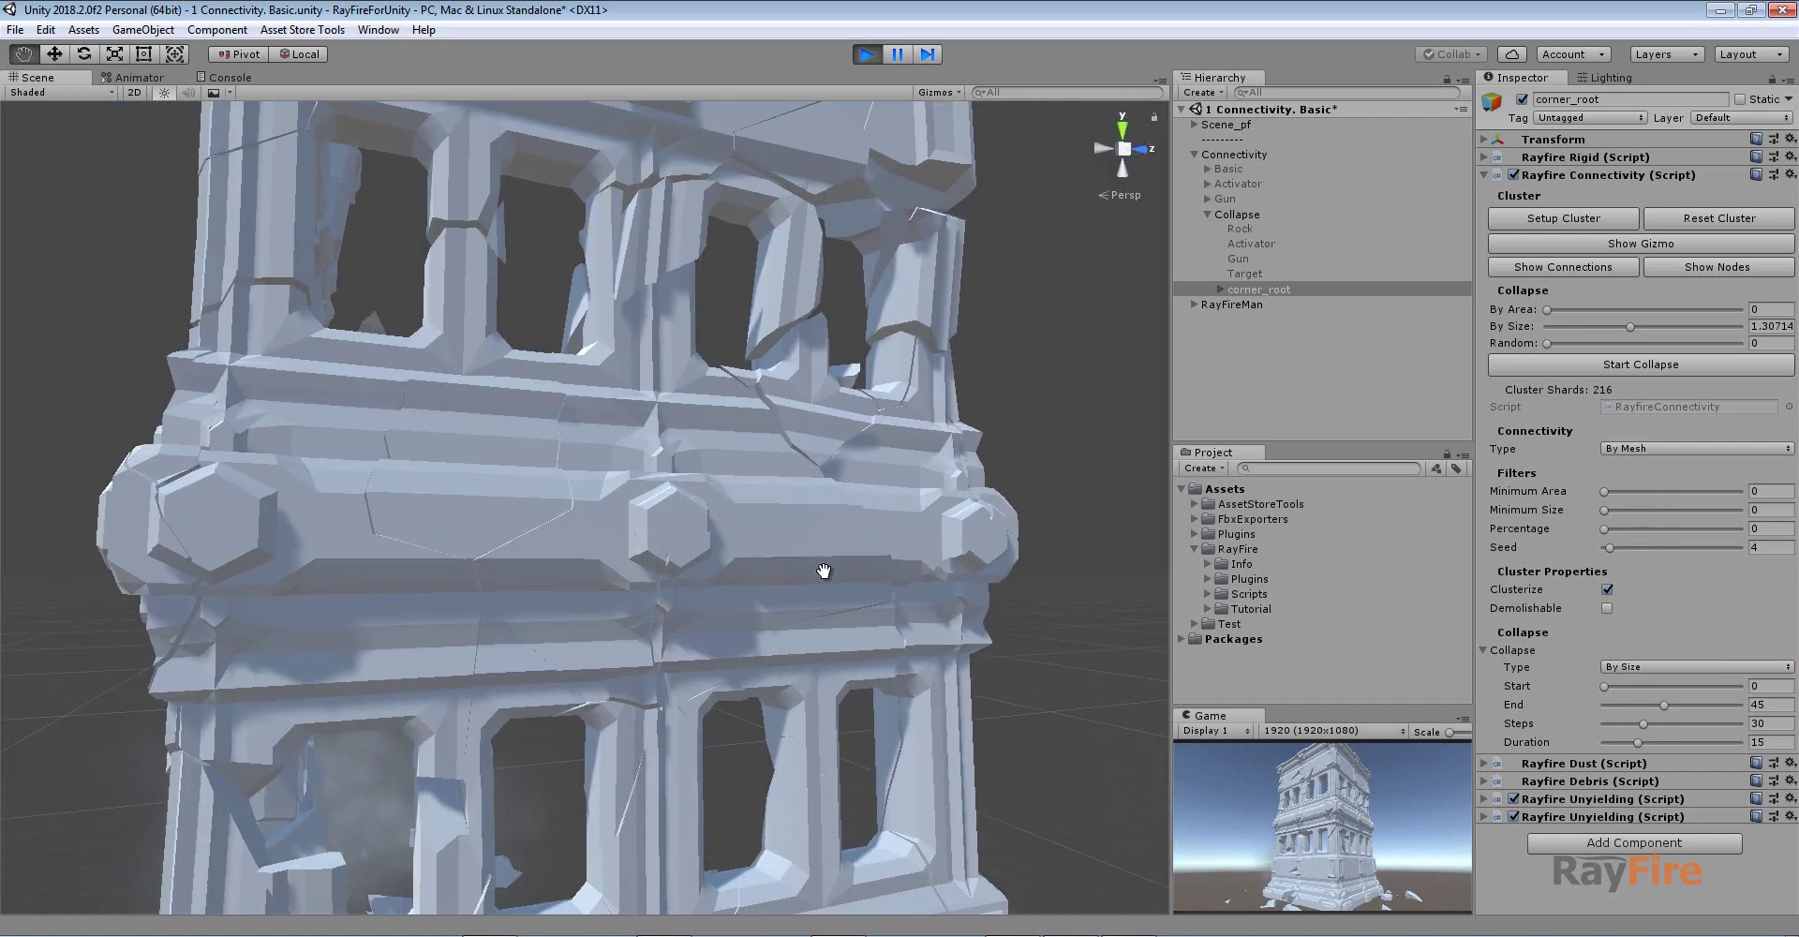
middle_drag(661, 706, 837, 502)
scroll(794, 596, down, 5)
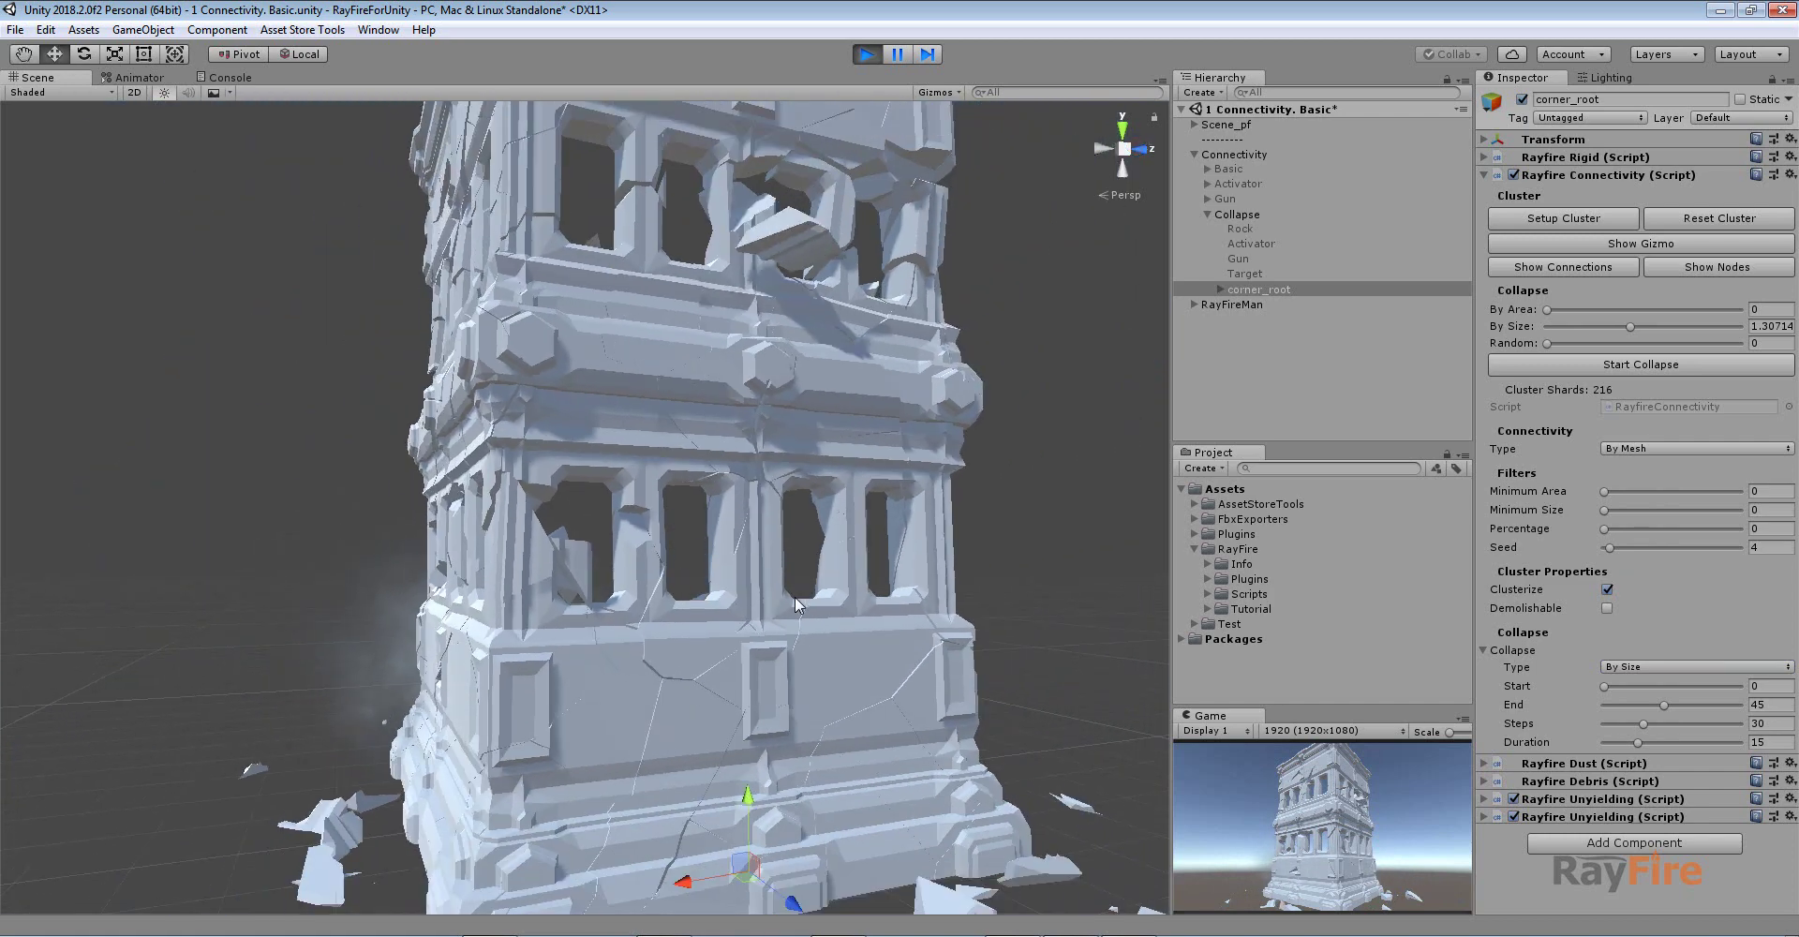
Deselect the building and follow the falling wall sections from several sides of the whole structure
alt+drag(795, 596, 990, 655)
middle_drag(957, 562, 998, 744)
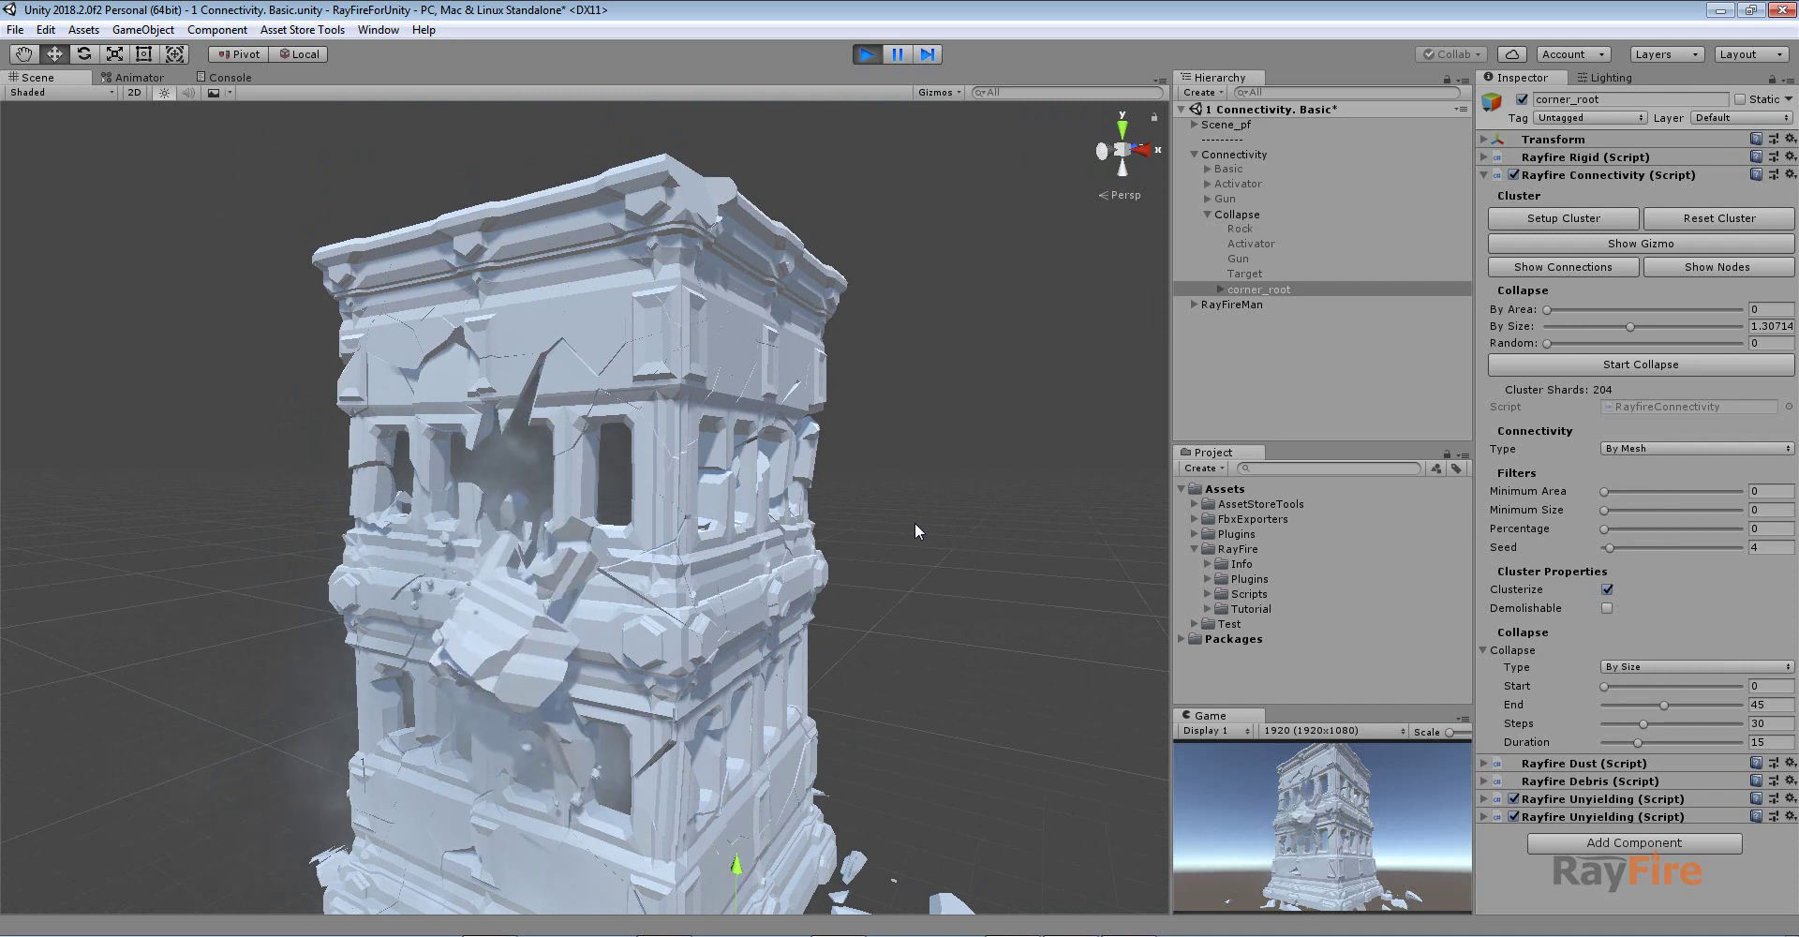
scroll(914, 521, down, 2)
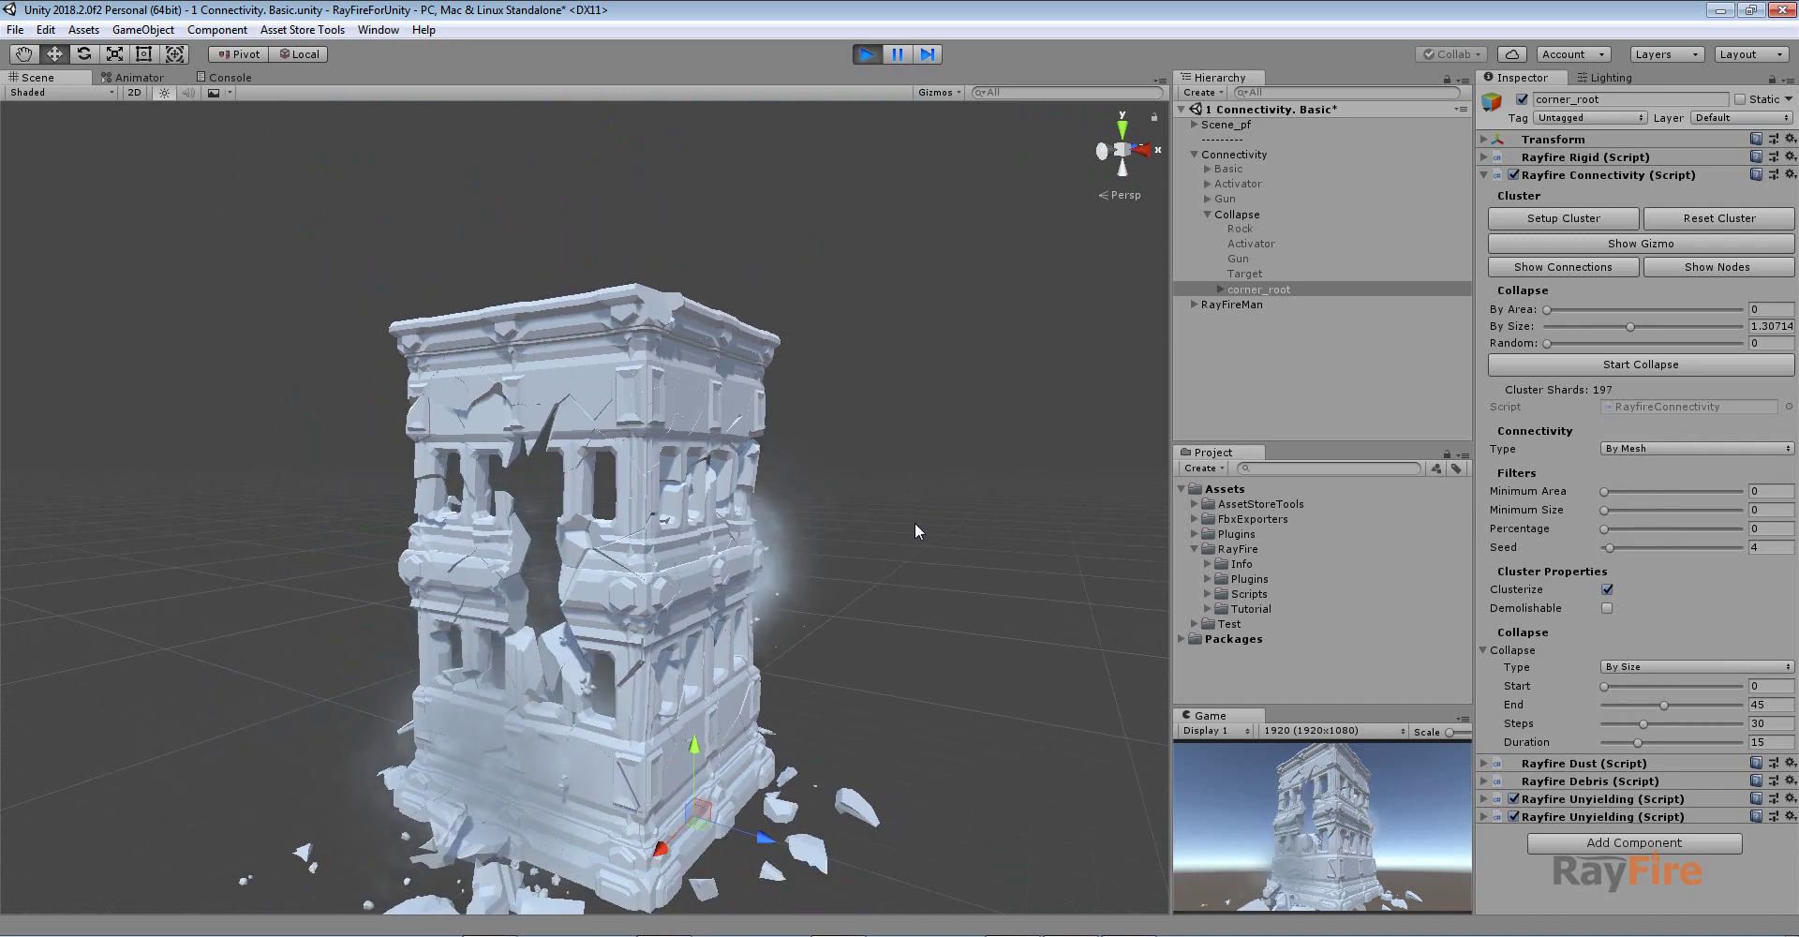
alt+drag(914, 521, 1055, 560)
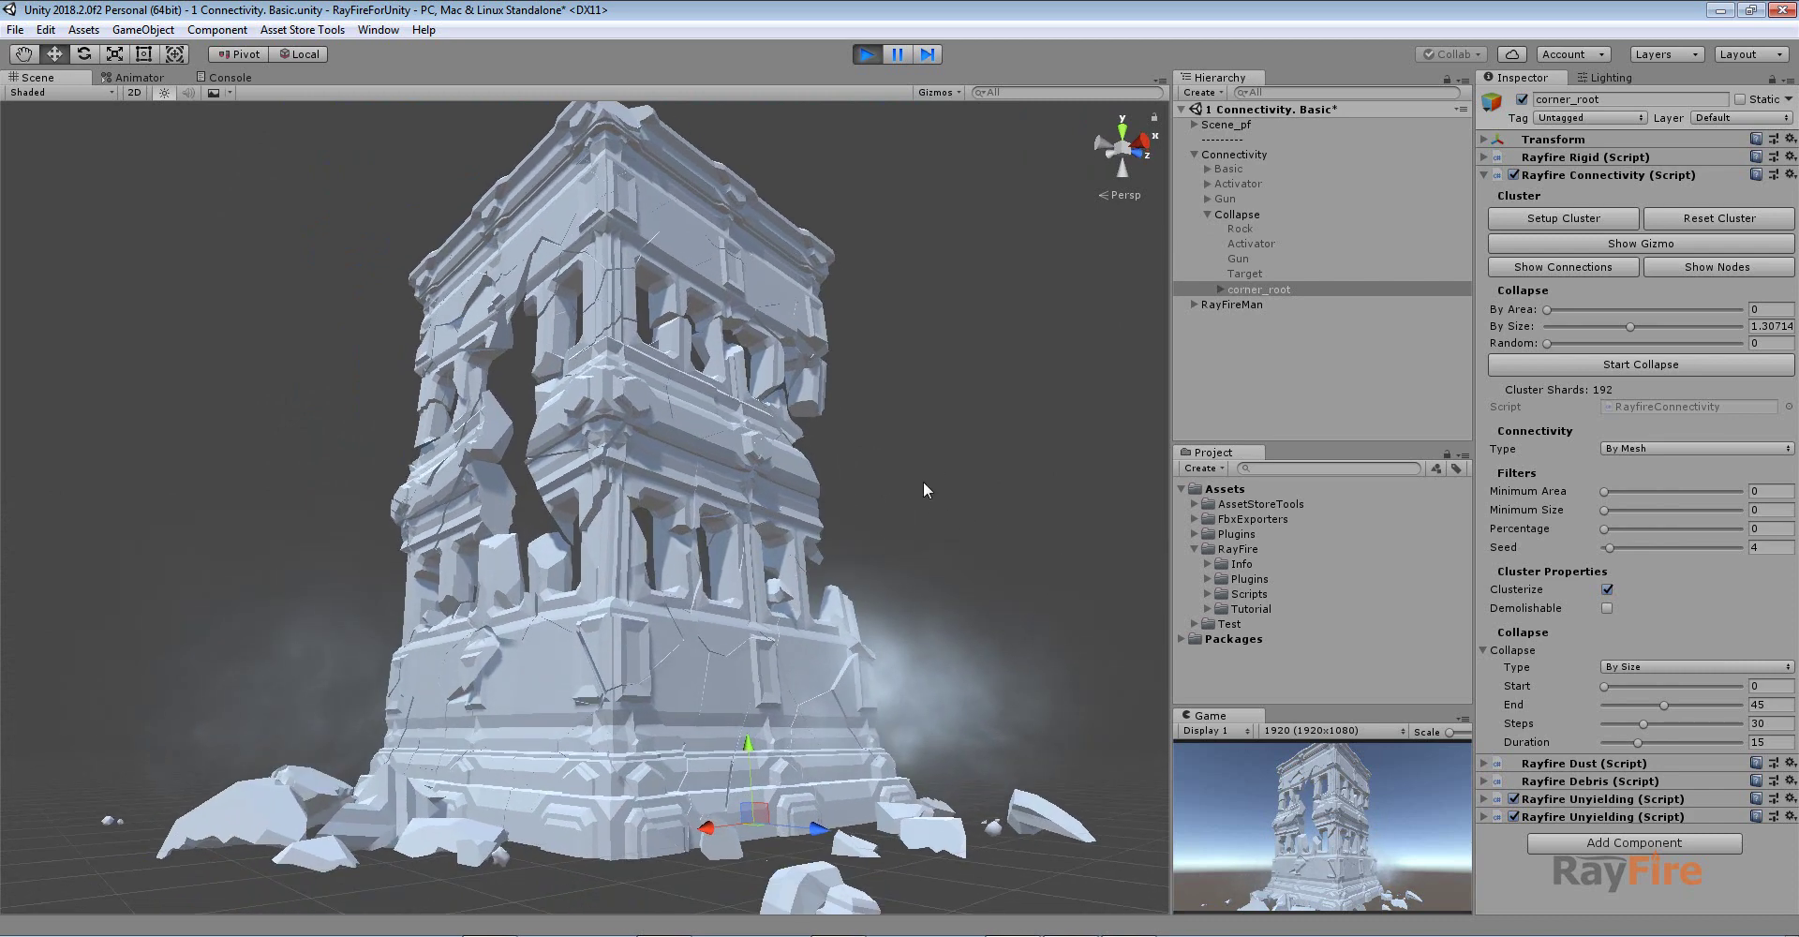
alt+drag(925, 481, 1036, 478)
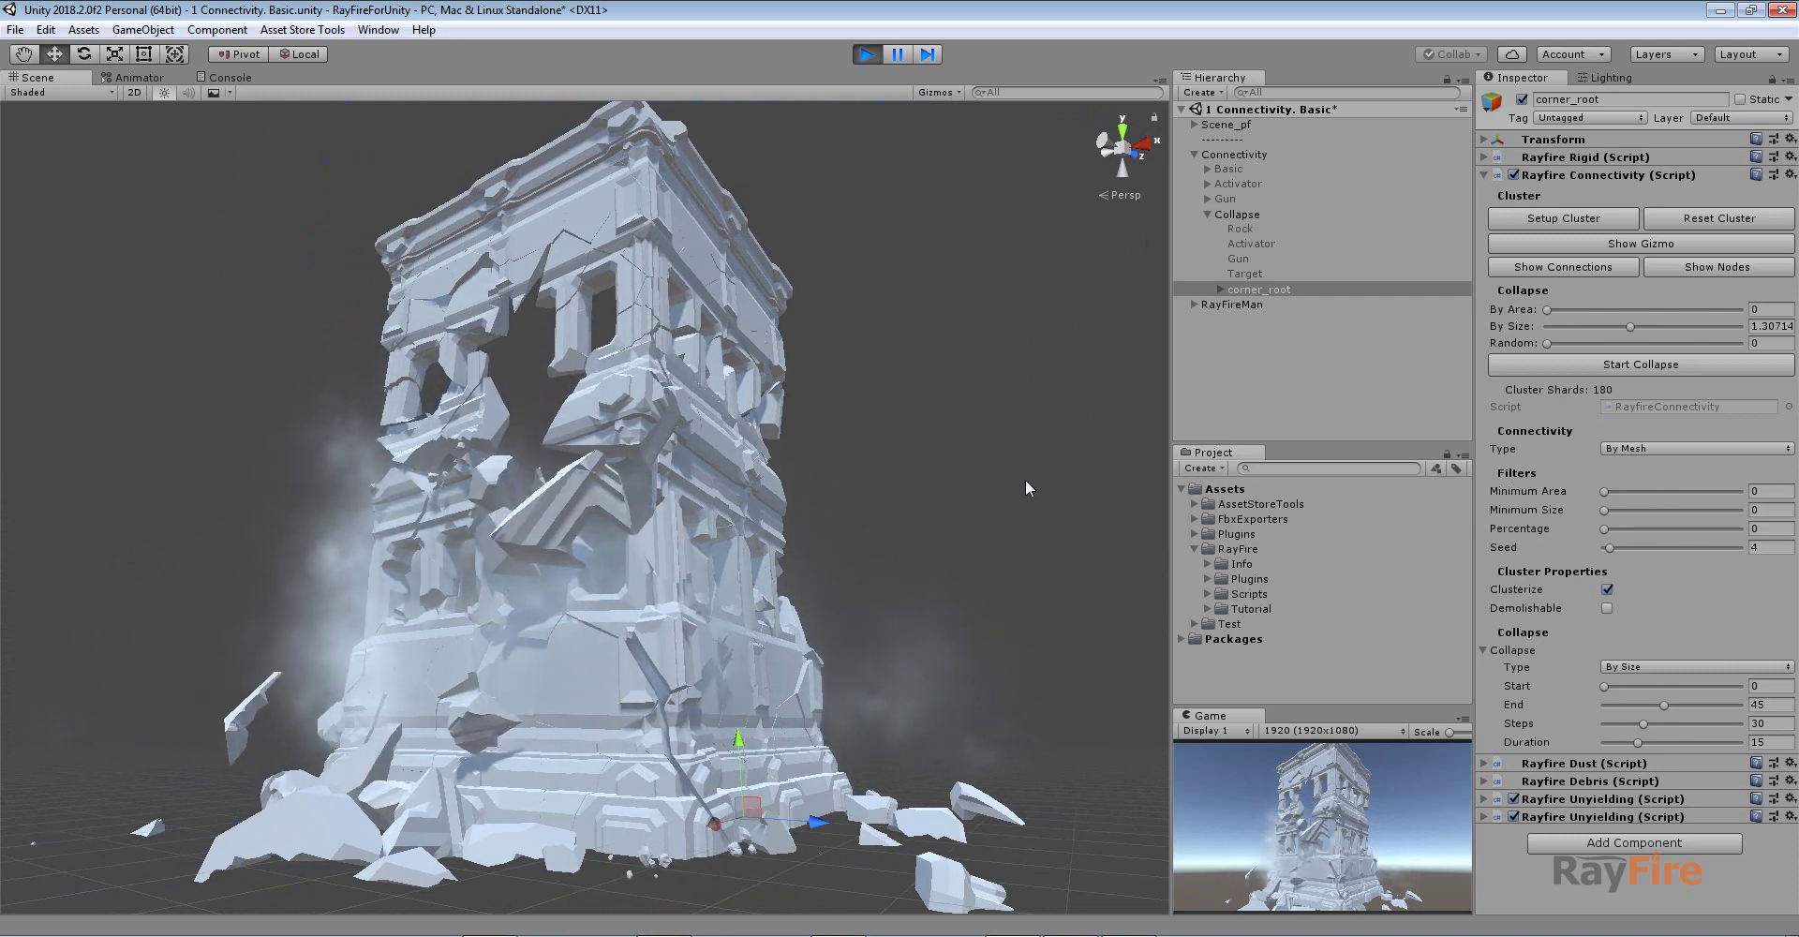
click(1025, 480)
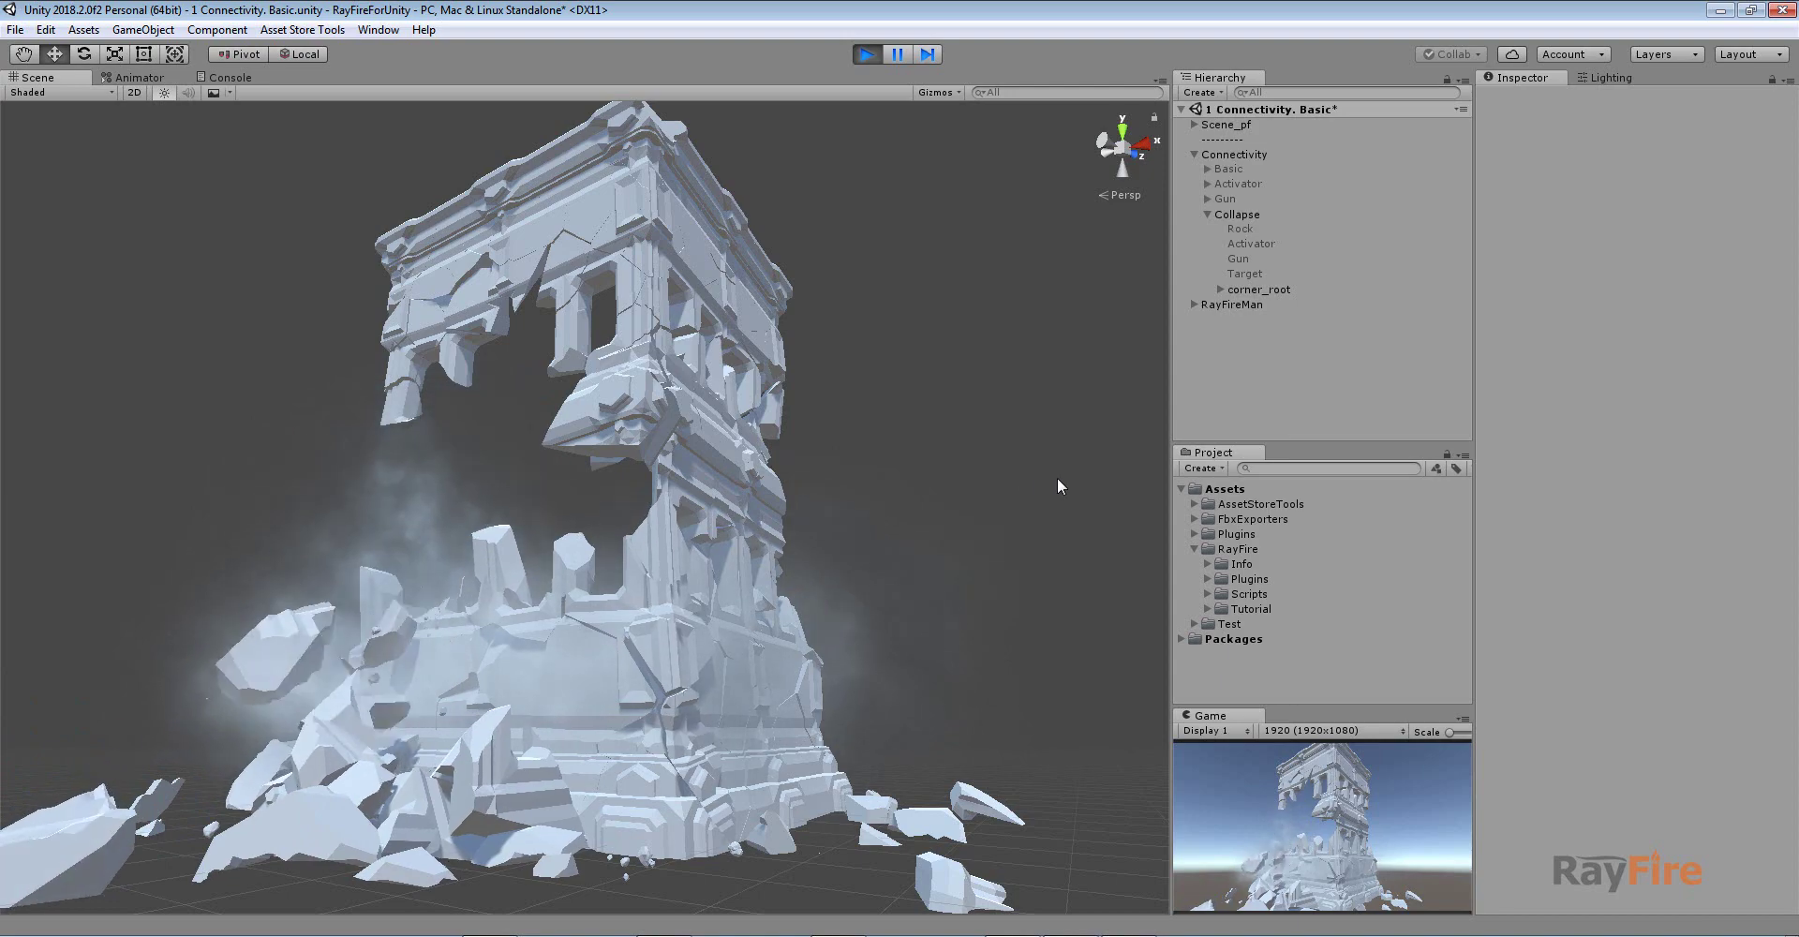
alt+drag(1057, 476, 827, 550)
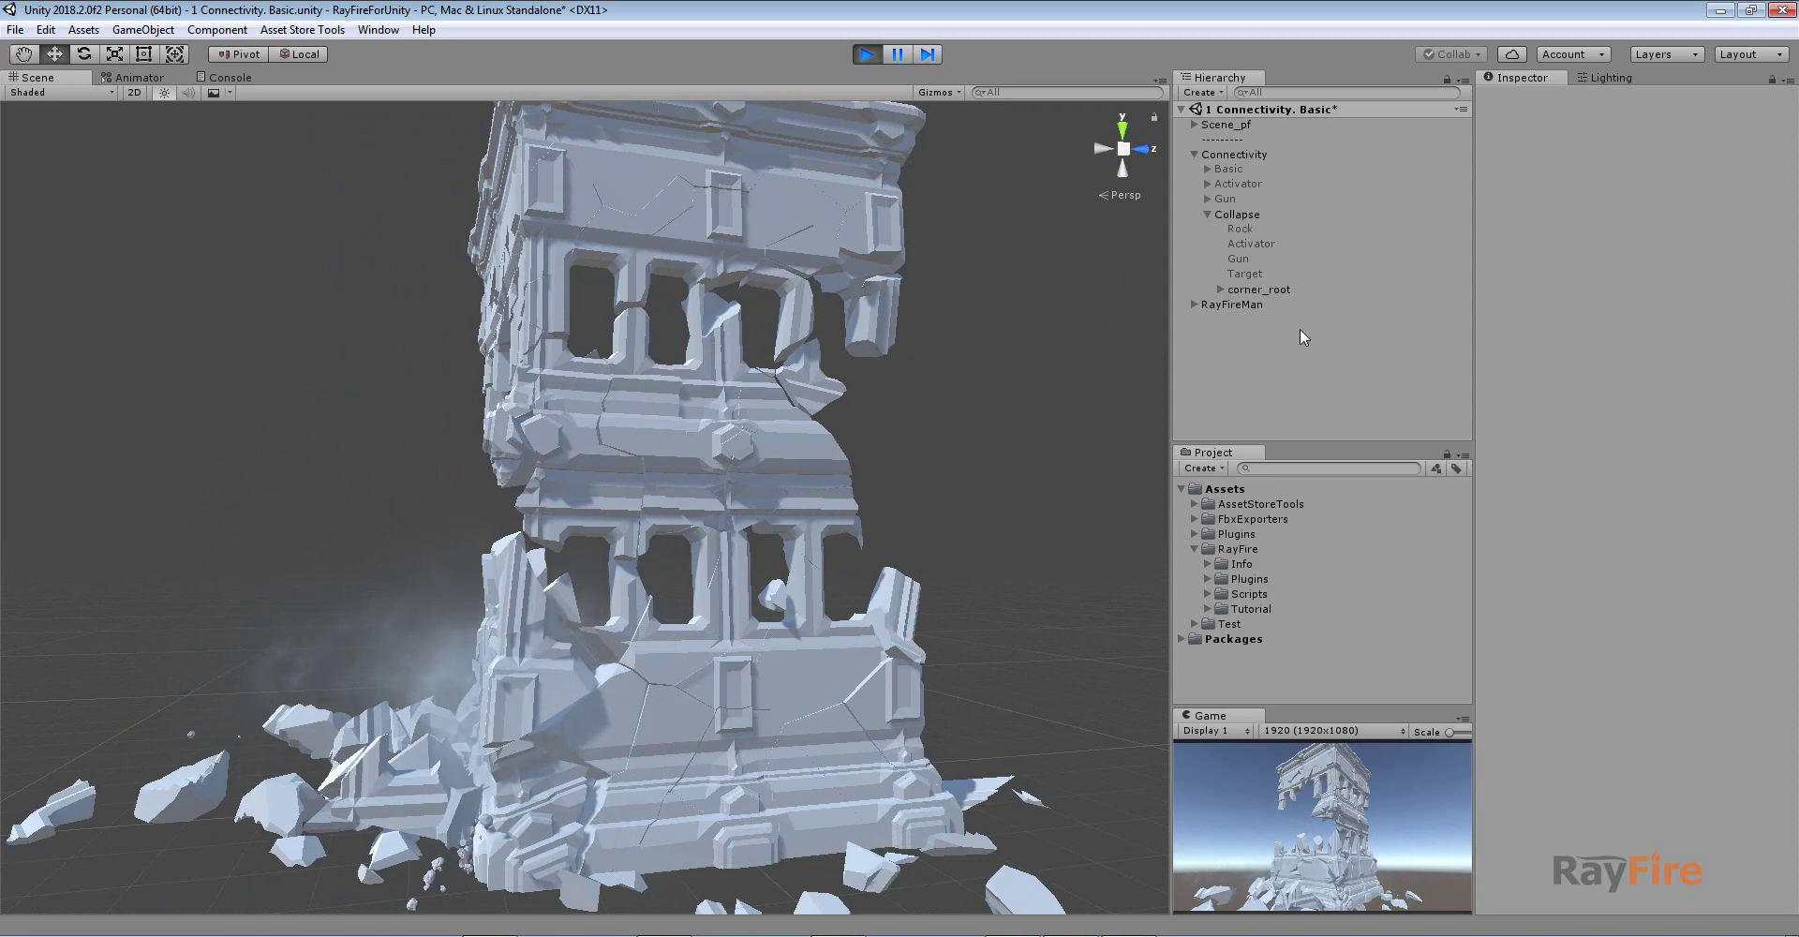
Show the remaining connections of corner_root, inspect them from both facades, and exit play mode
click(1276, 287)
click(1577, 266)
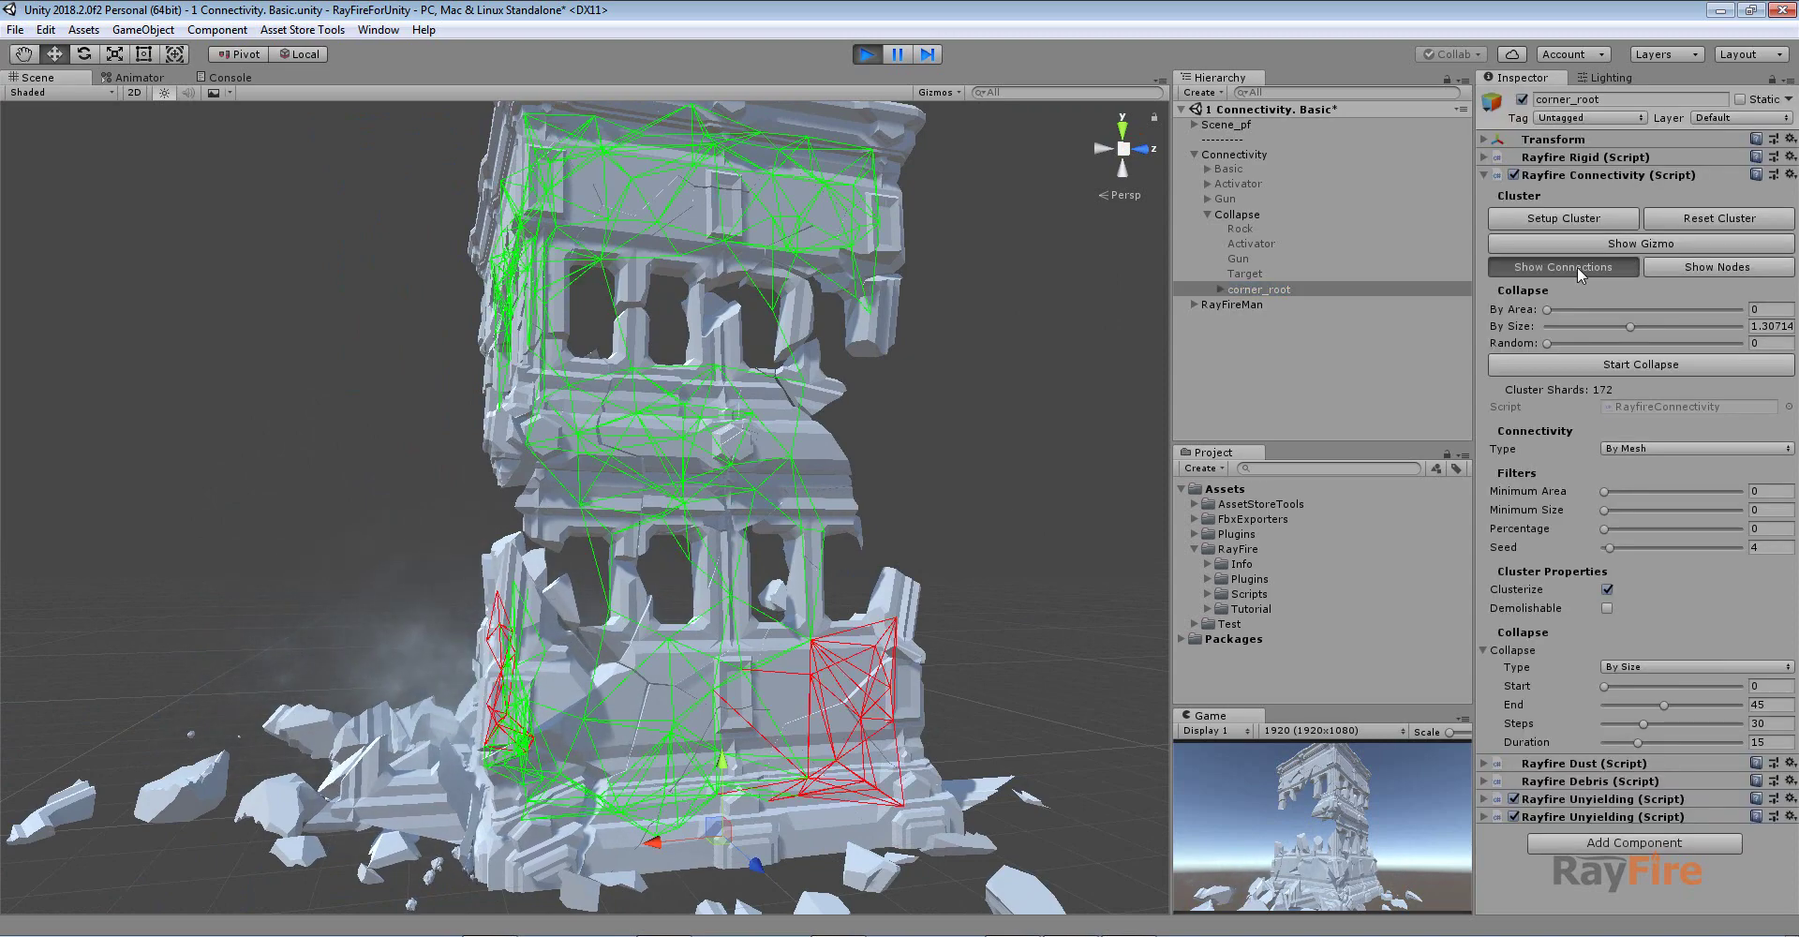
alt+drag(1007, 354, 1312, 360)
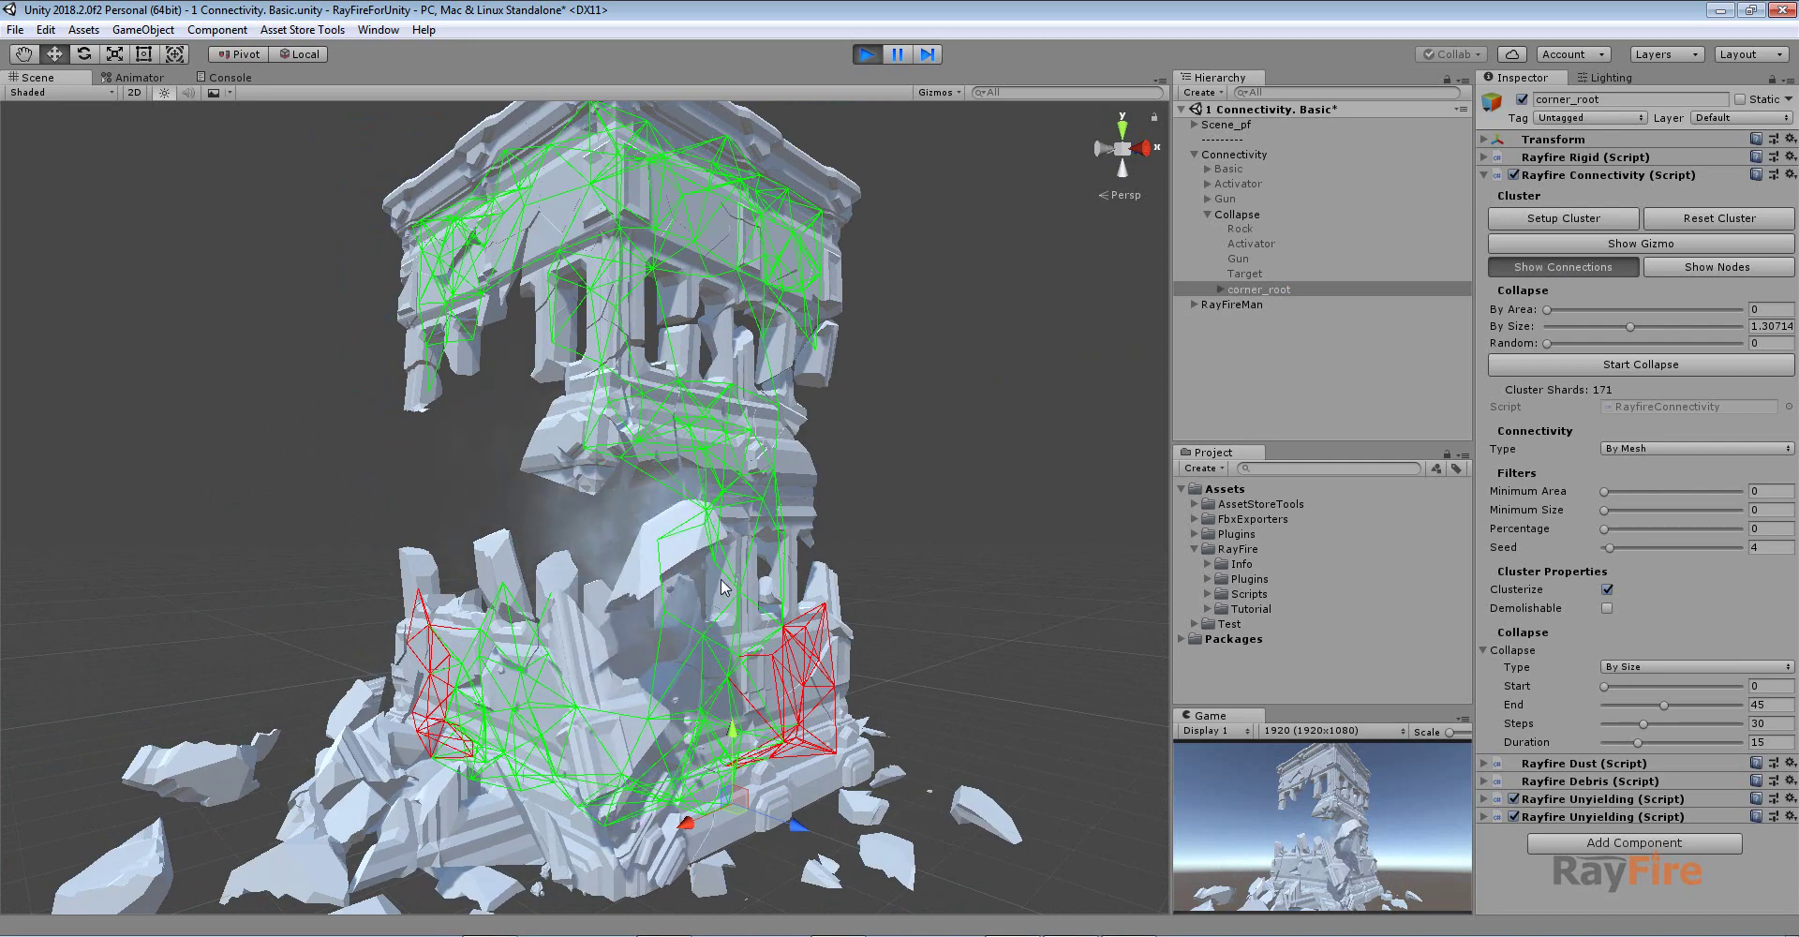
alt+drag(699, 587, 749, 521)
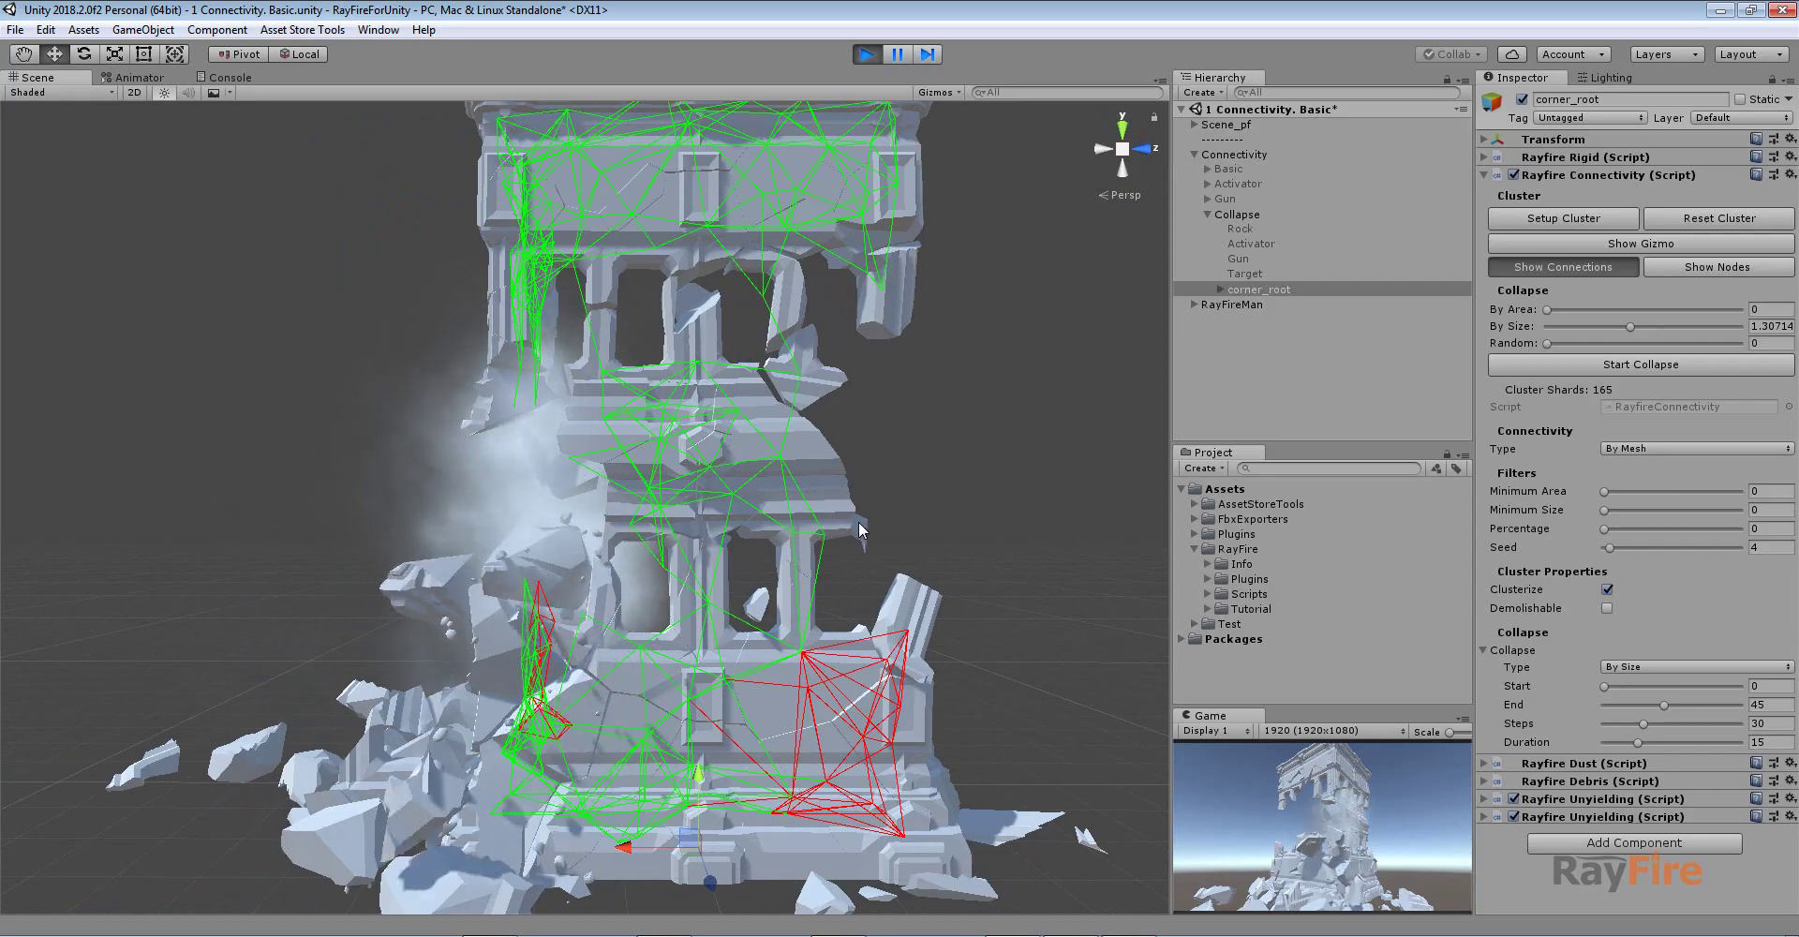
alt+drag(964, 493, 1157, 508)
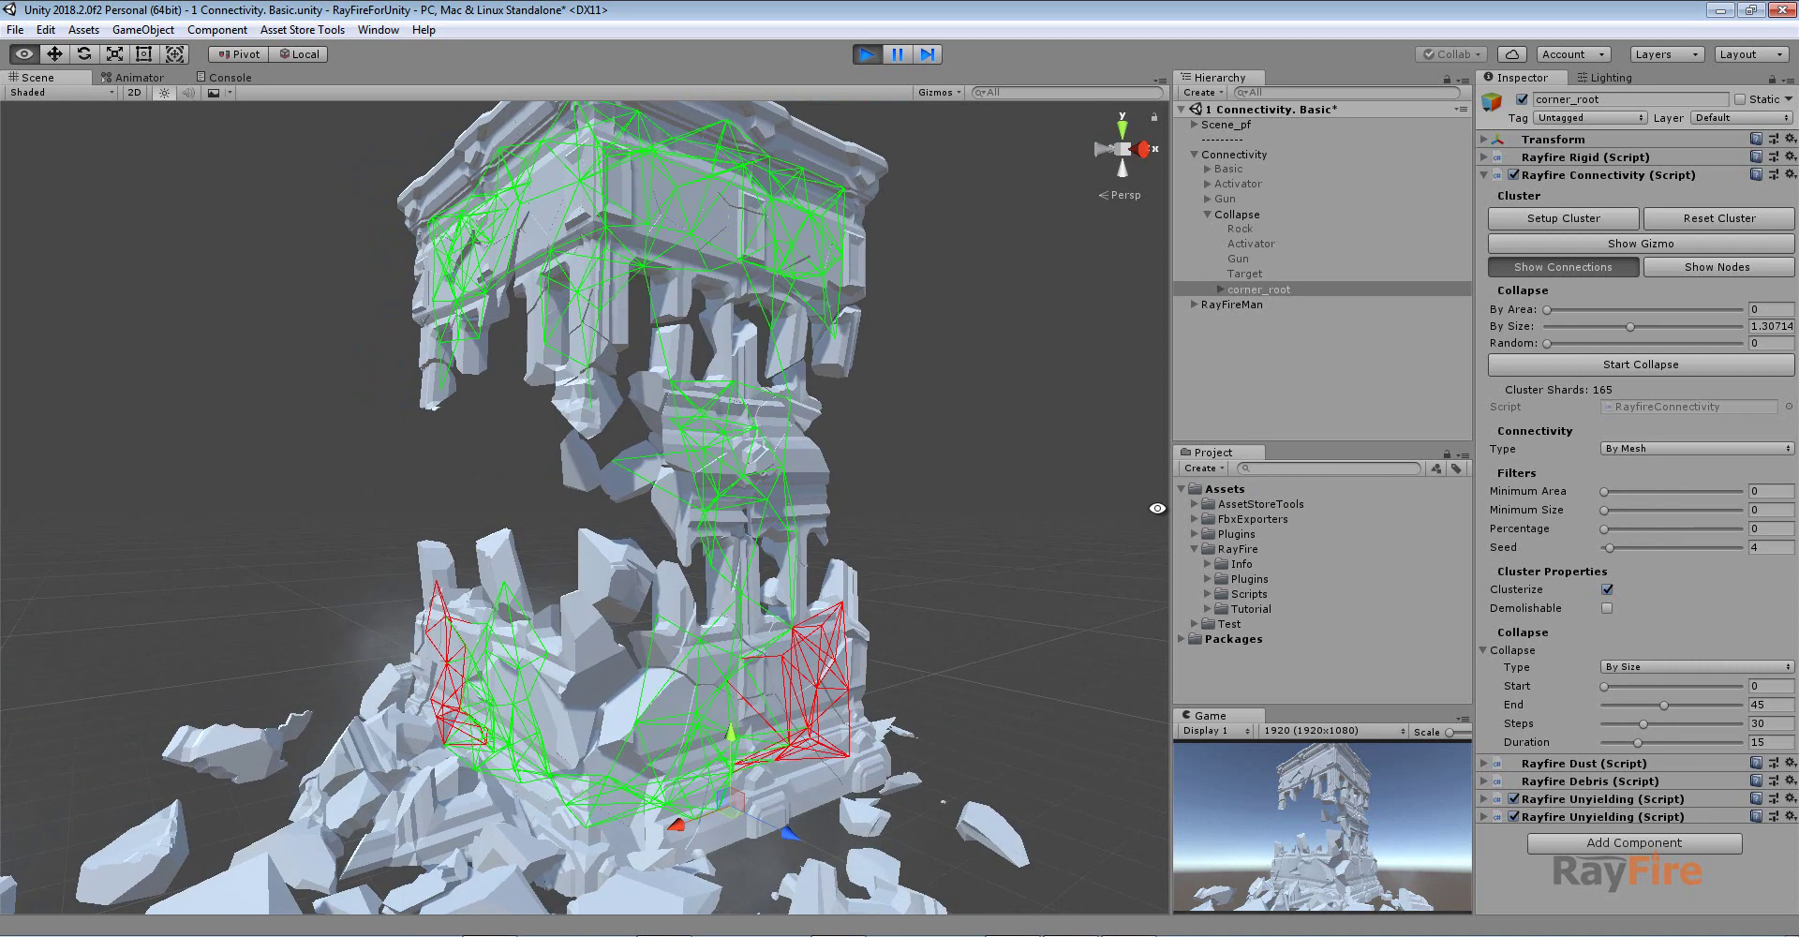
click(867, 56)
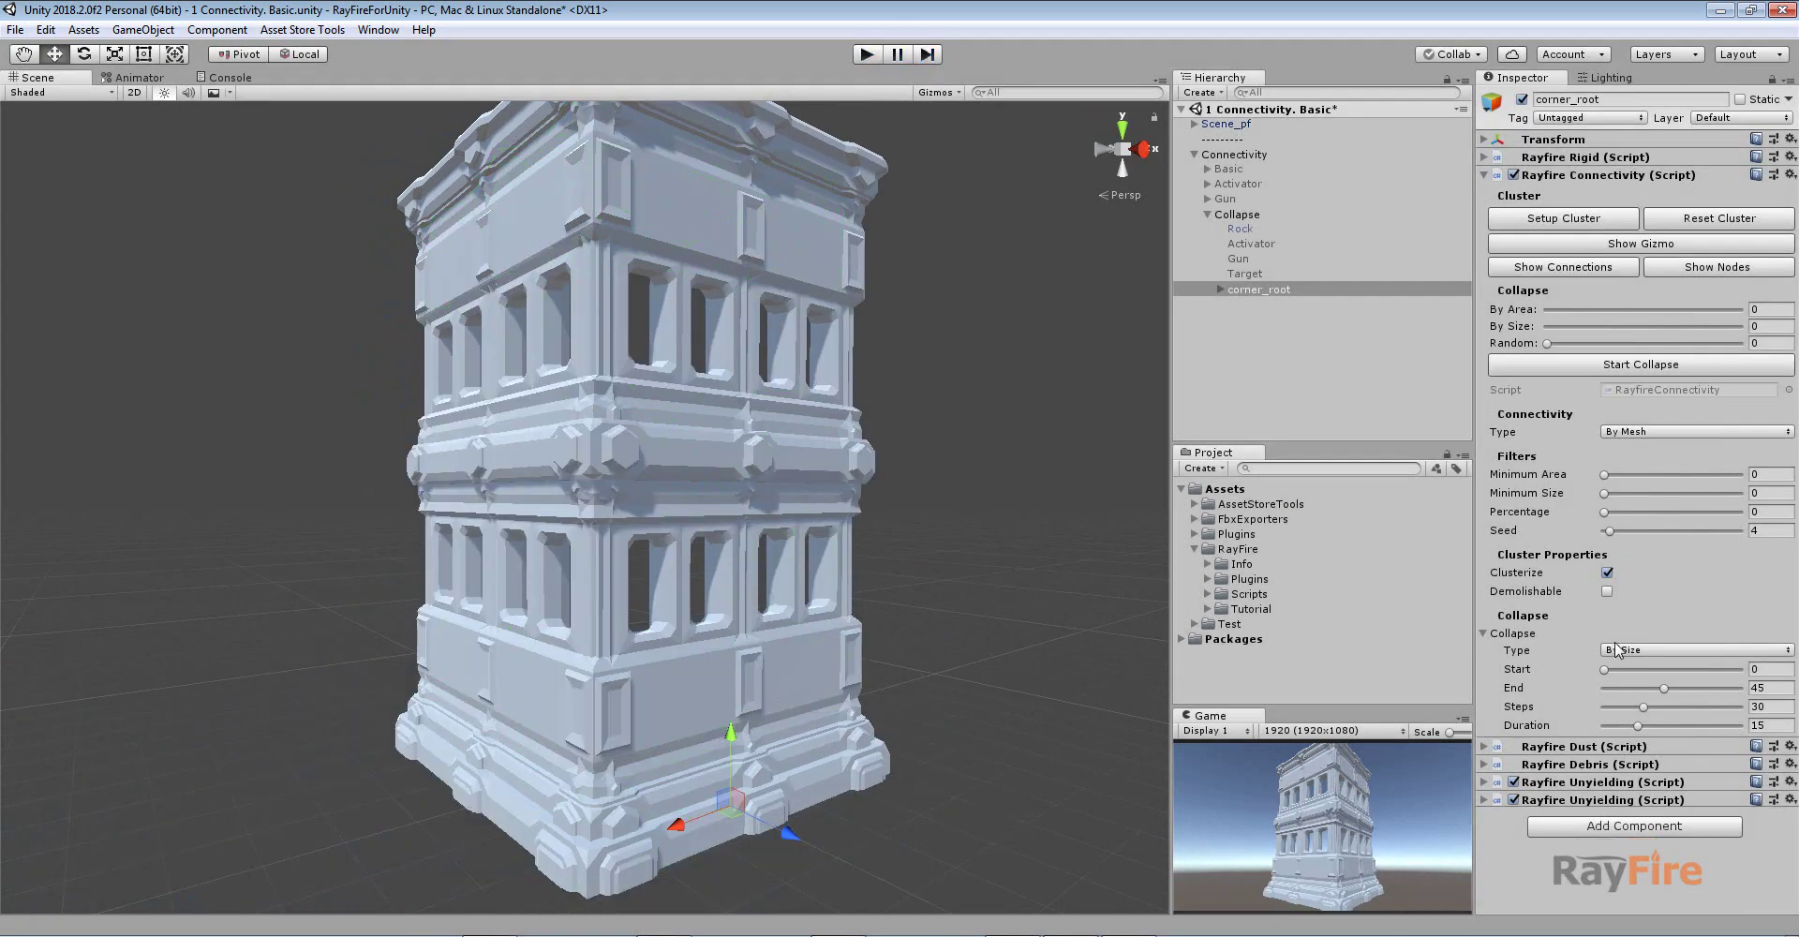
Enable the Rock object in the Collapse group and frame it together with the building below
scroll(607, 359, down, 5)
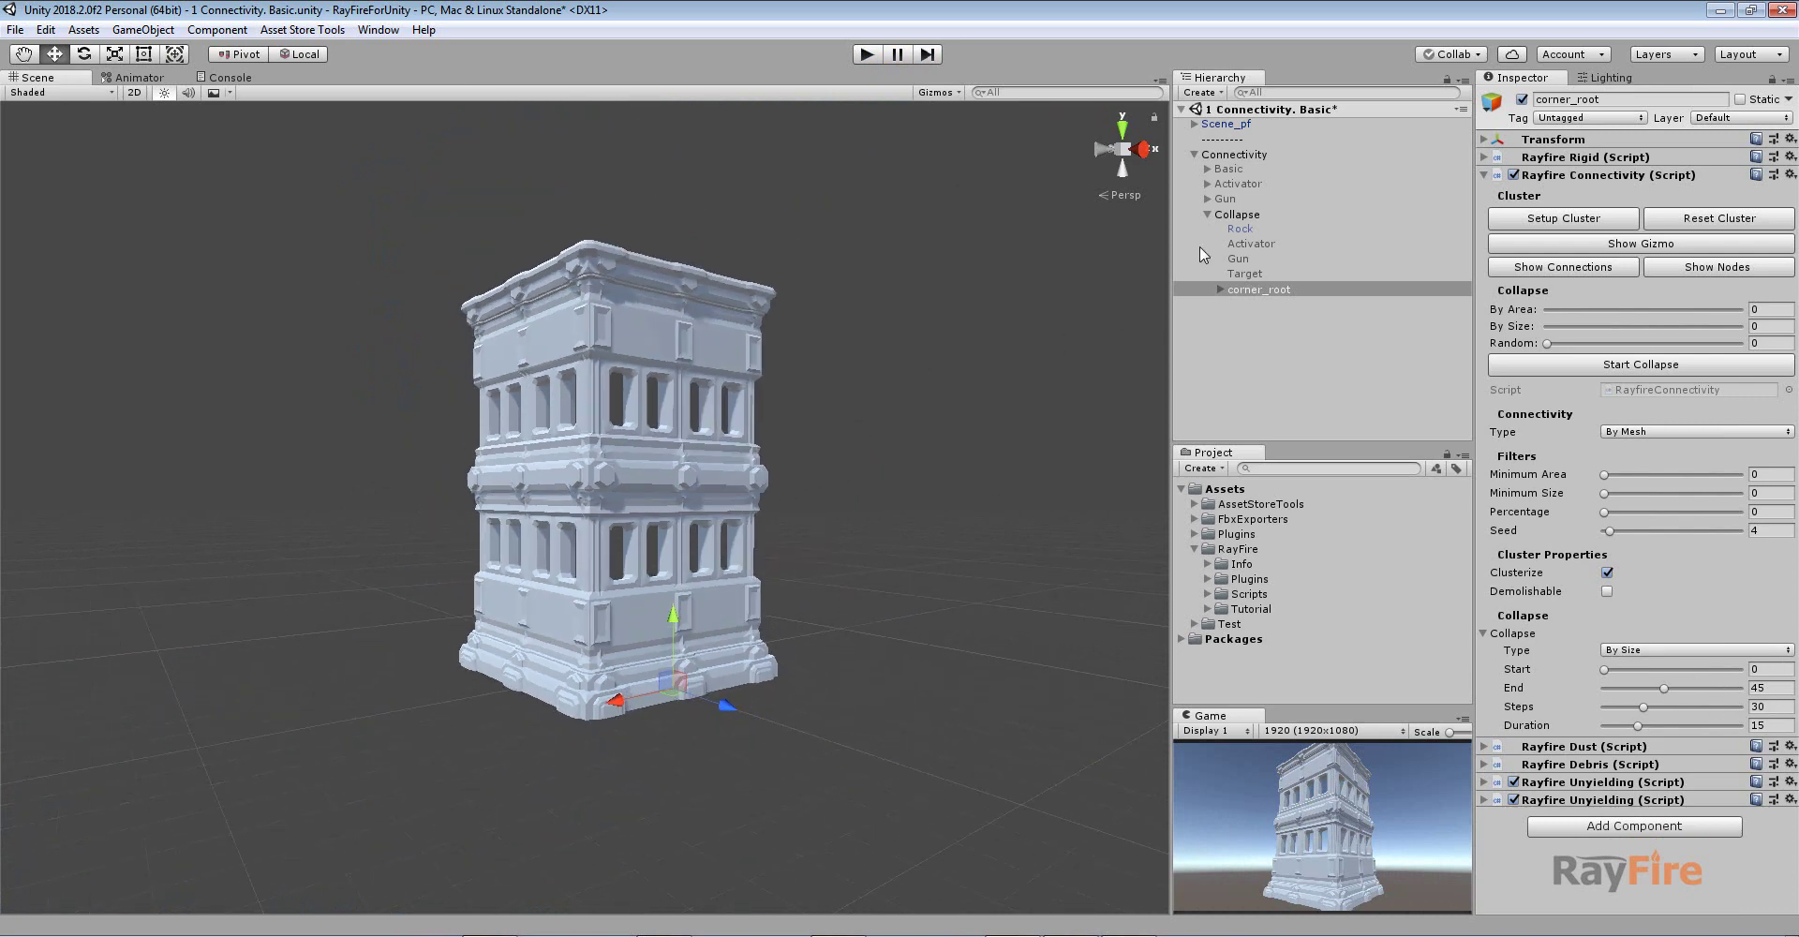
click(1239, 228)
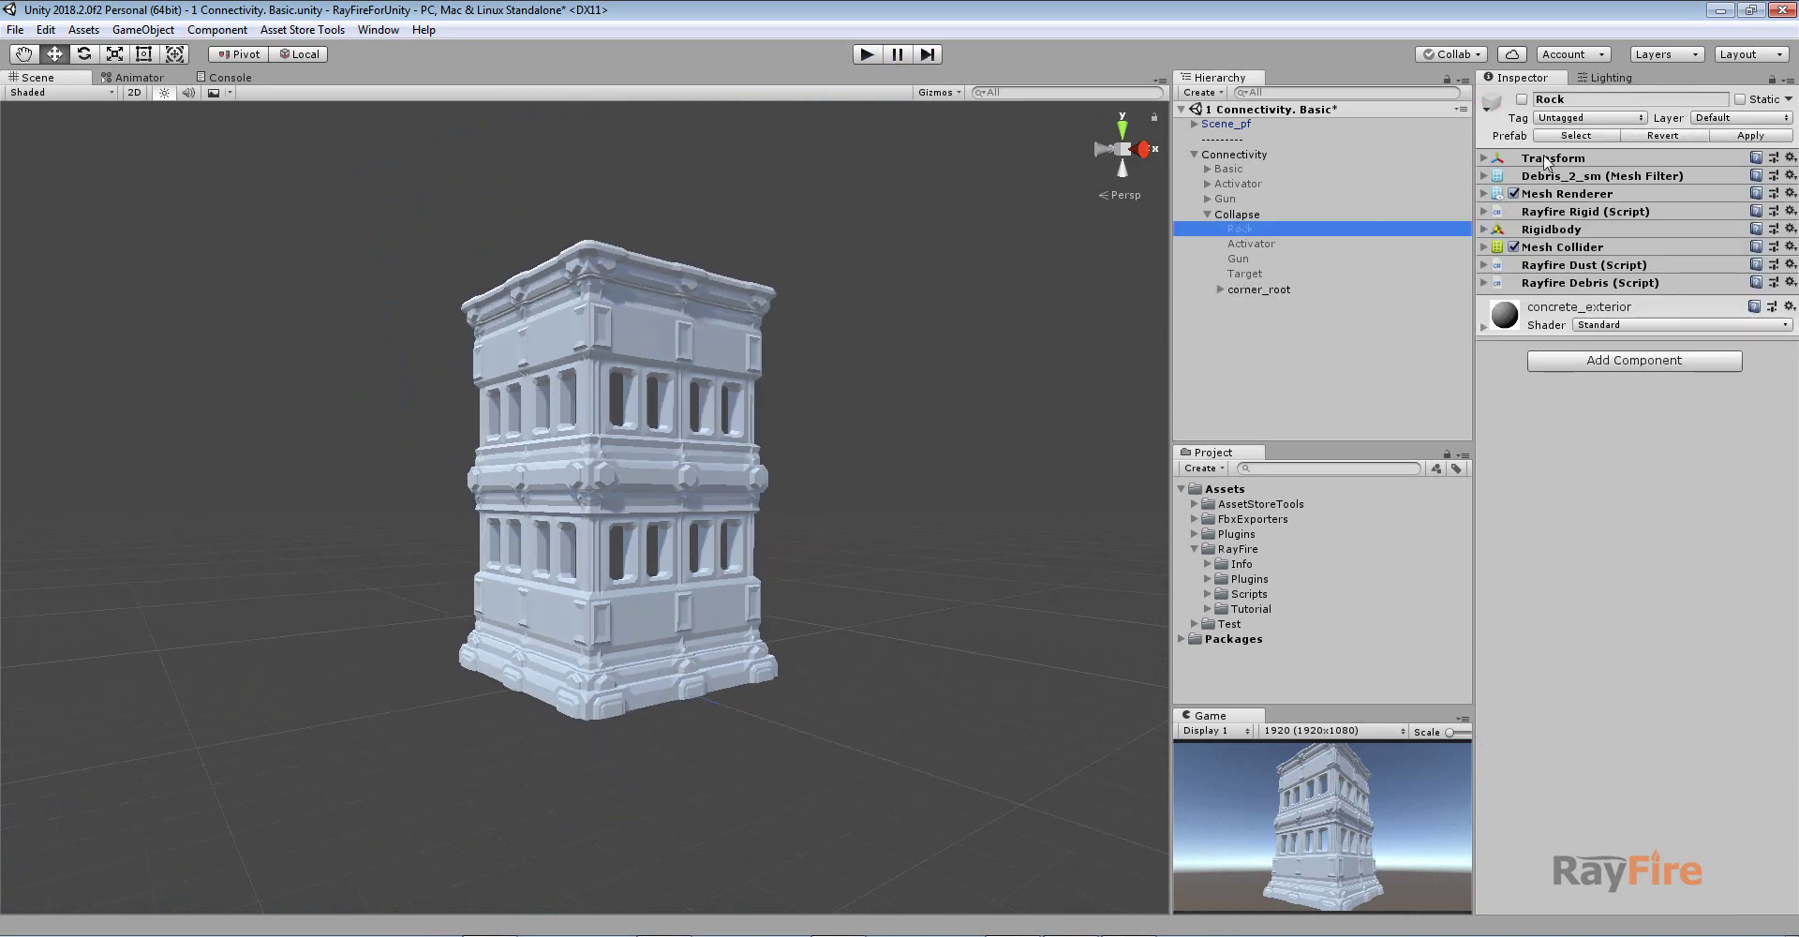
click(1521, 99)
scroll(695, 363, down, 3)
middle_drag(695, 362, 715, 509)
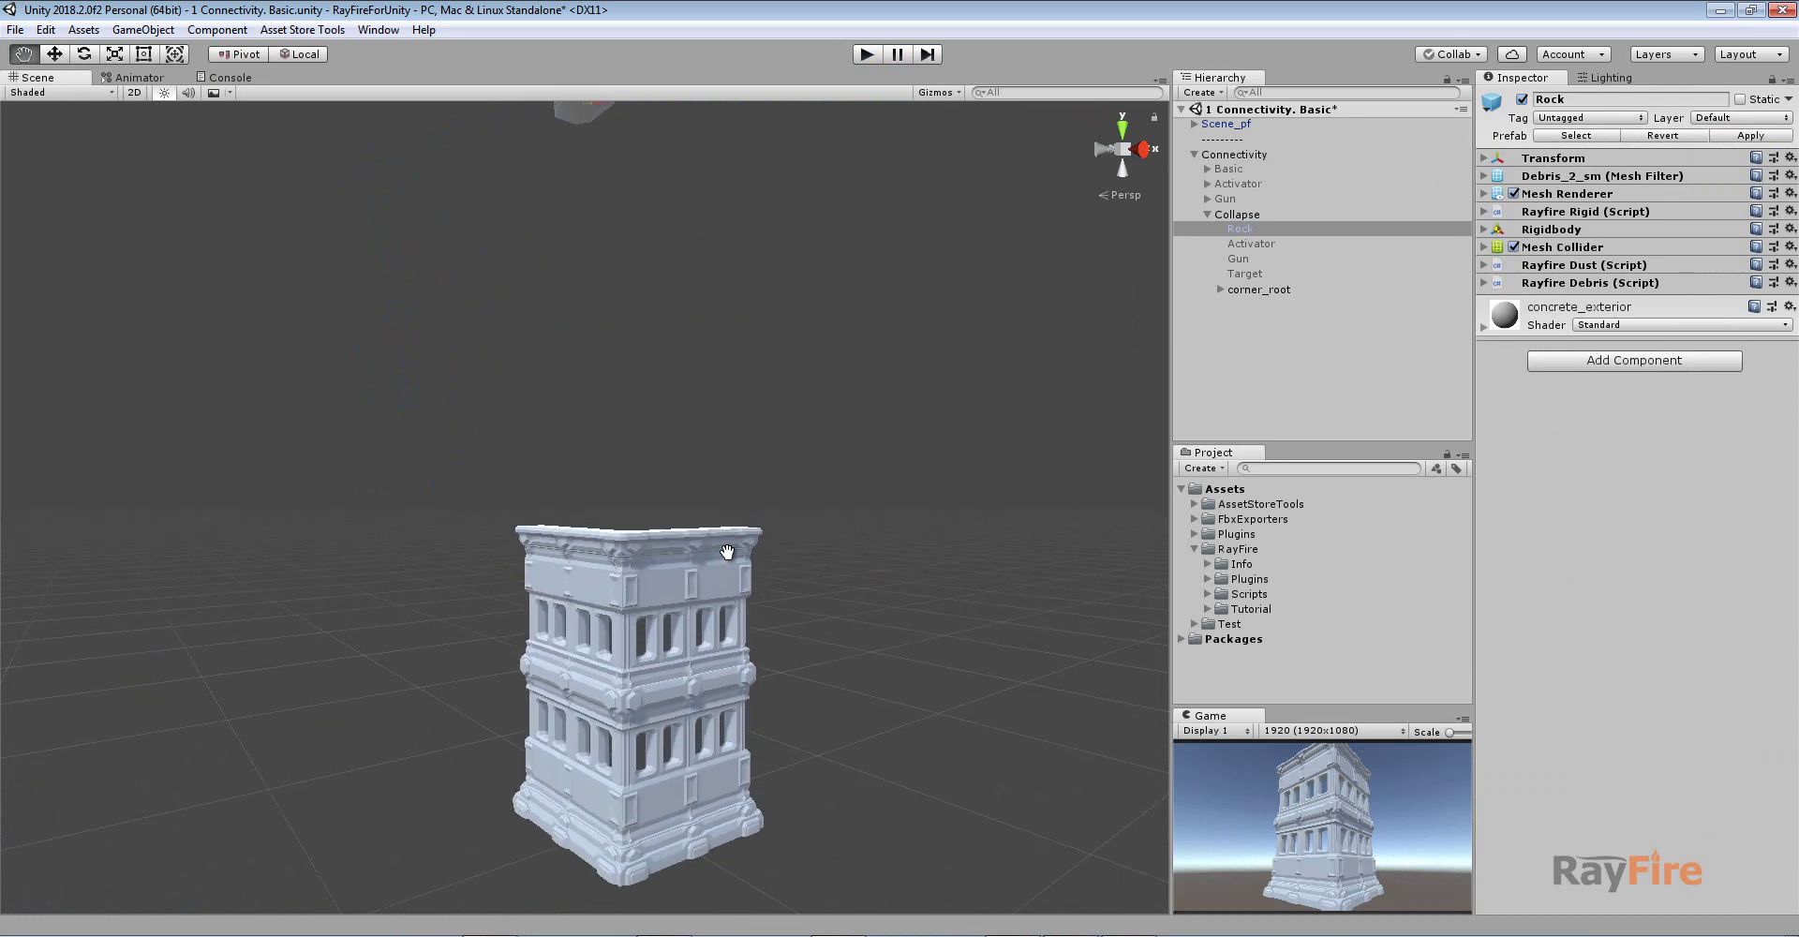
alt+drag(748, 290, 843, 466)
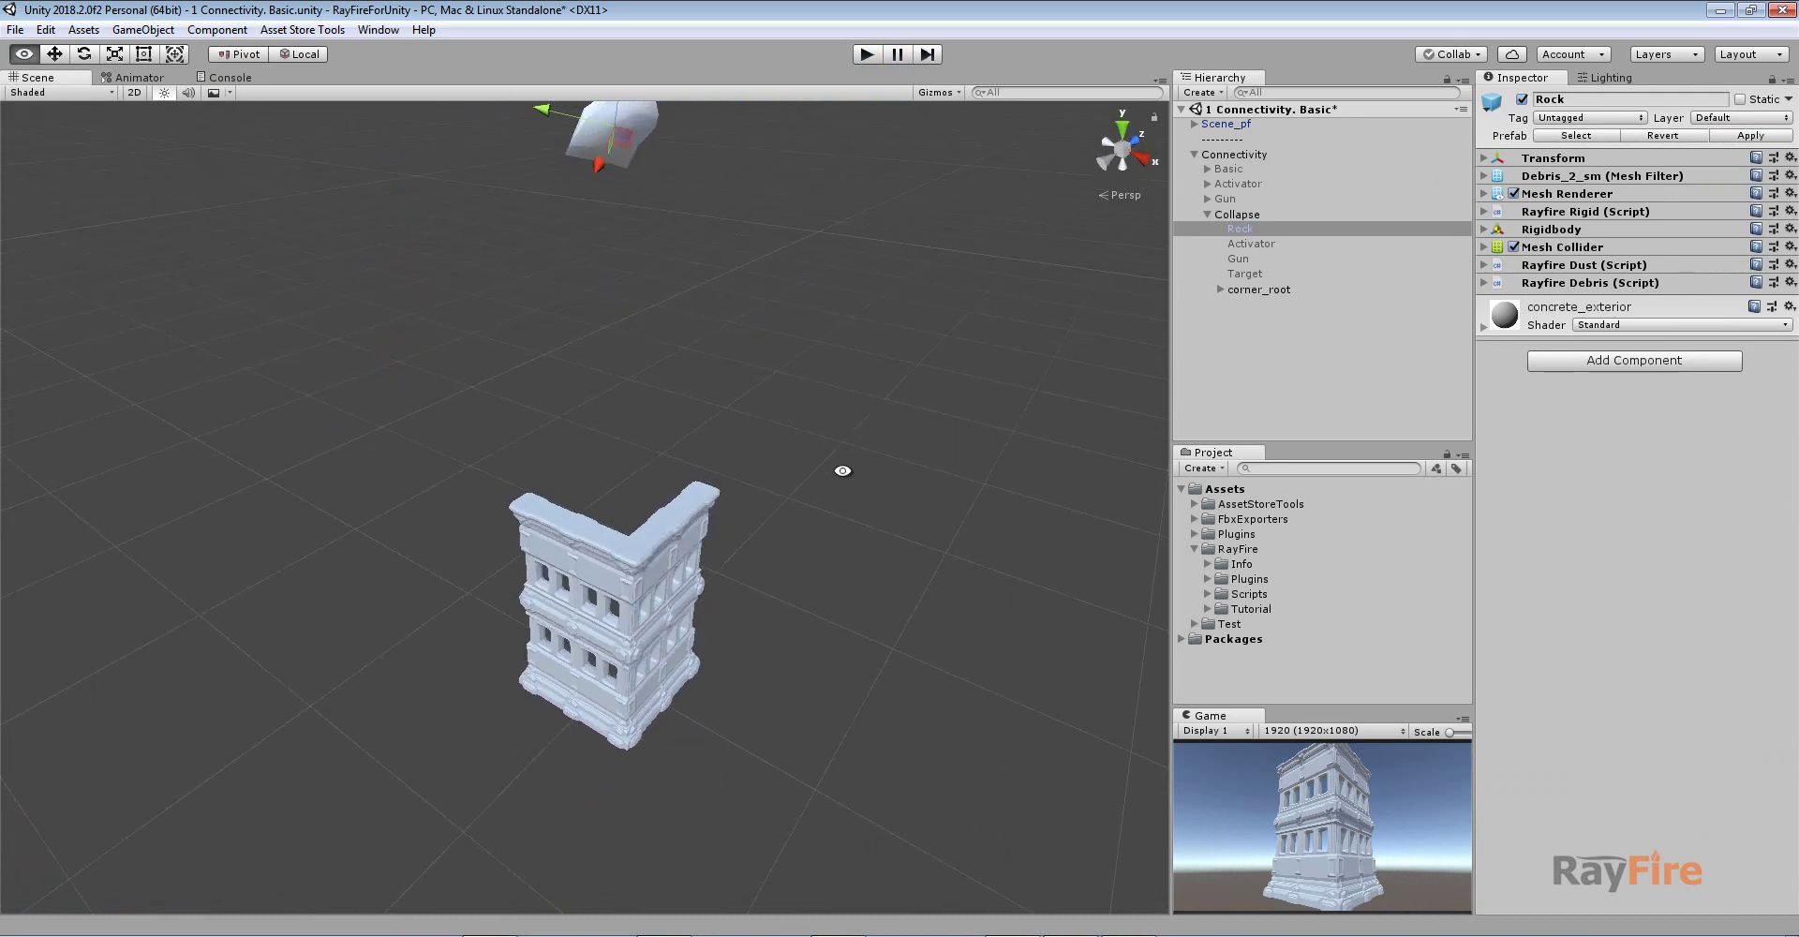
middle_drag(702, 234, 690, 356)
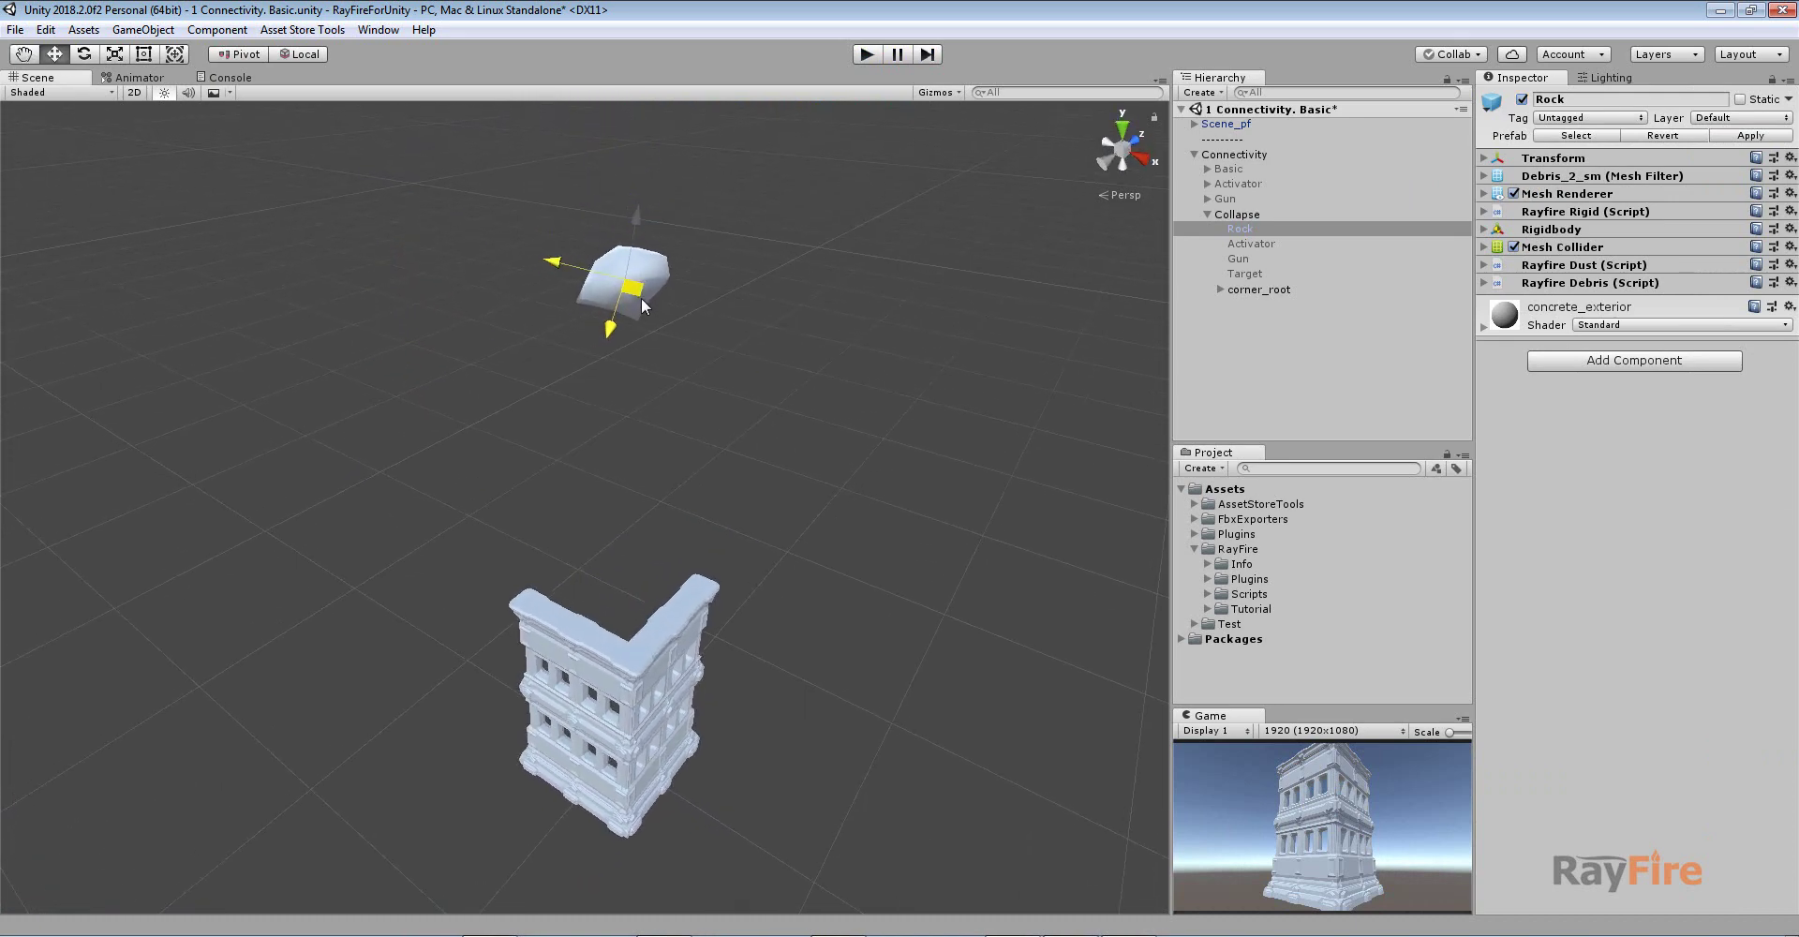
alt+drag(751, 478, 796, 425)
Drop the rock onto the building in play mode, and start the By Size collapse on corner_root
click(867, 54)
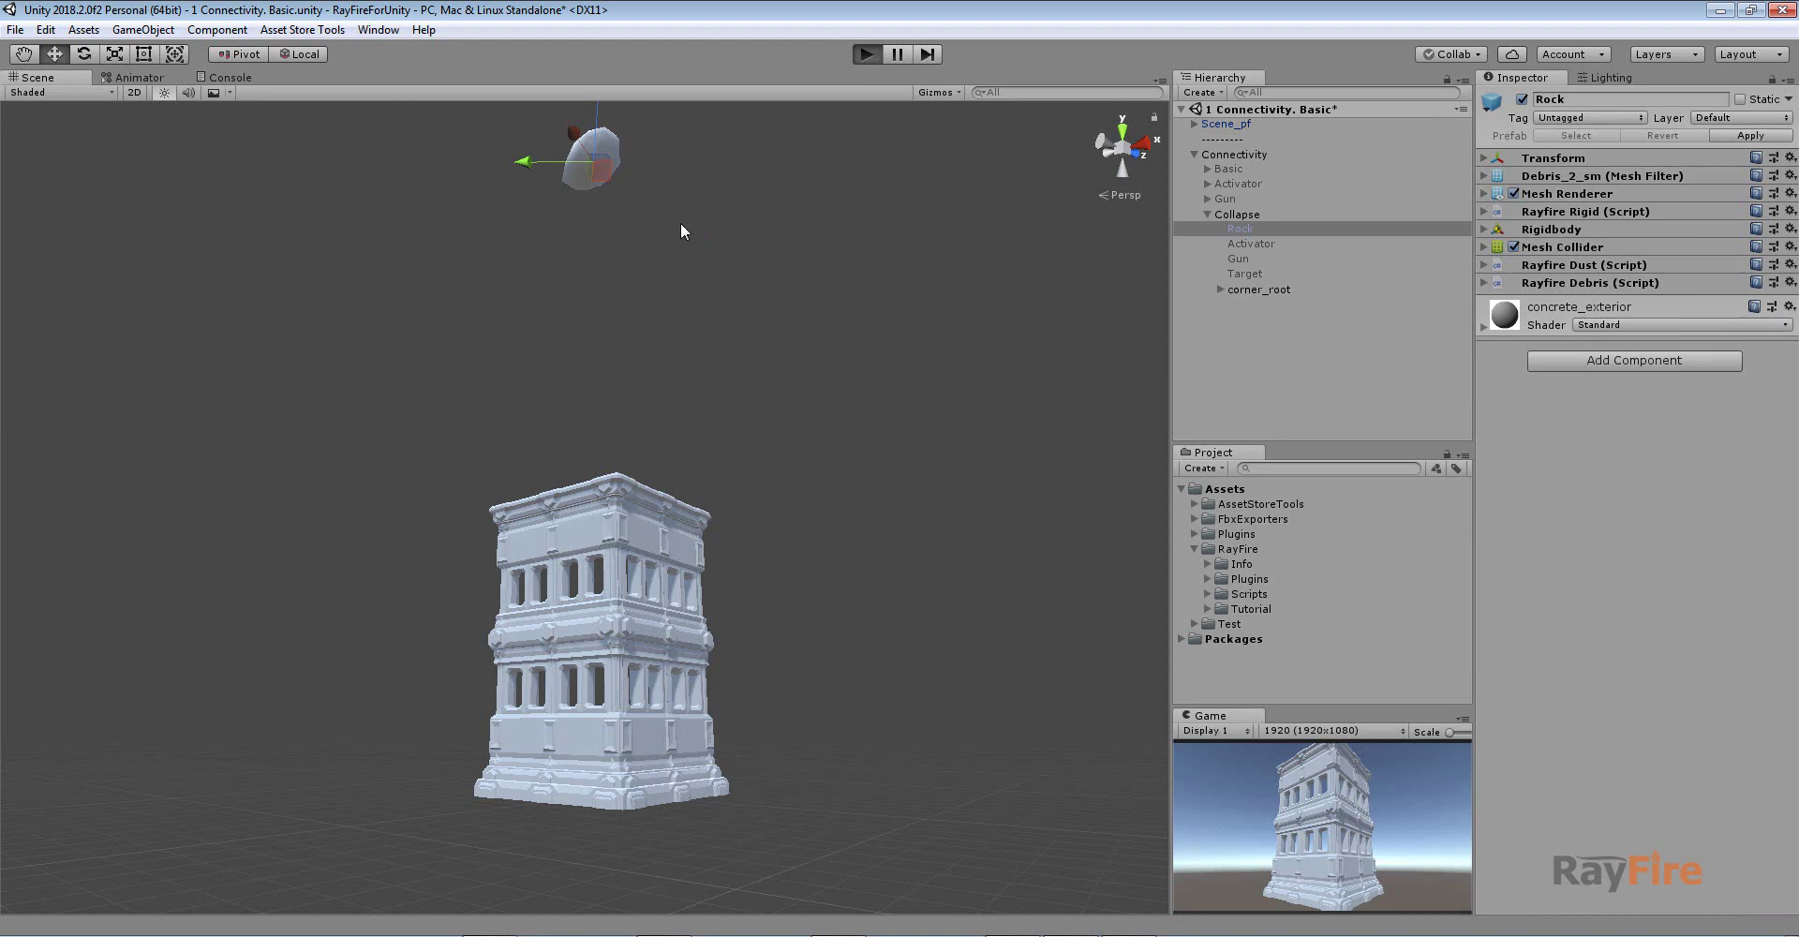
scroll(734, 593, up, 8)
scroll(774, 613, down, 2)
middle_drag(756, 453, 745, 374)
scroll(739, 440, up, 9)
scroll(740, 440, down, 3)
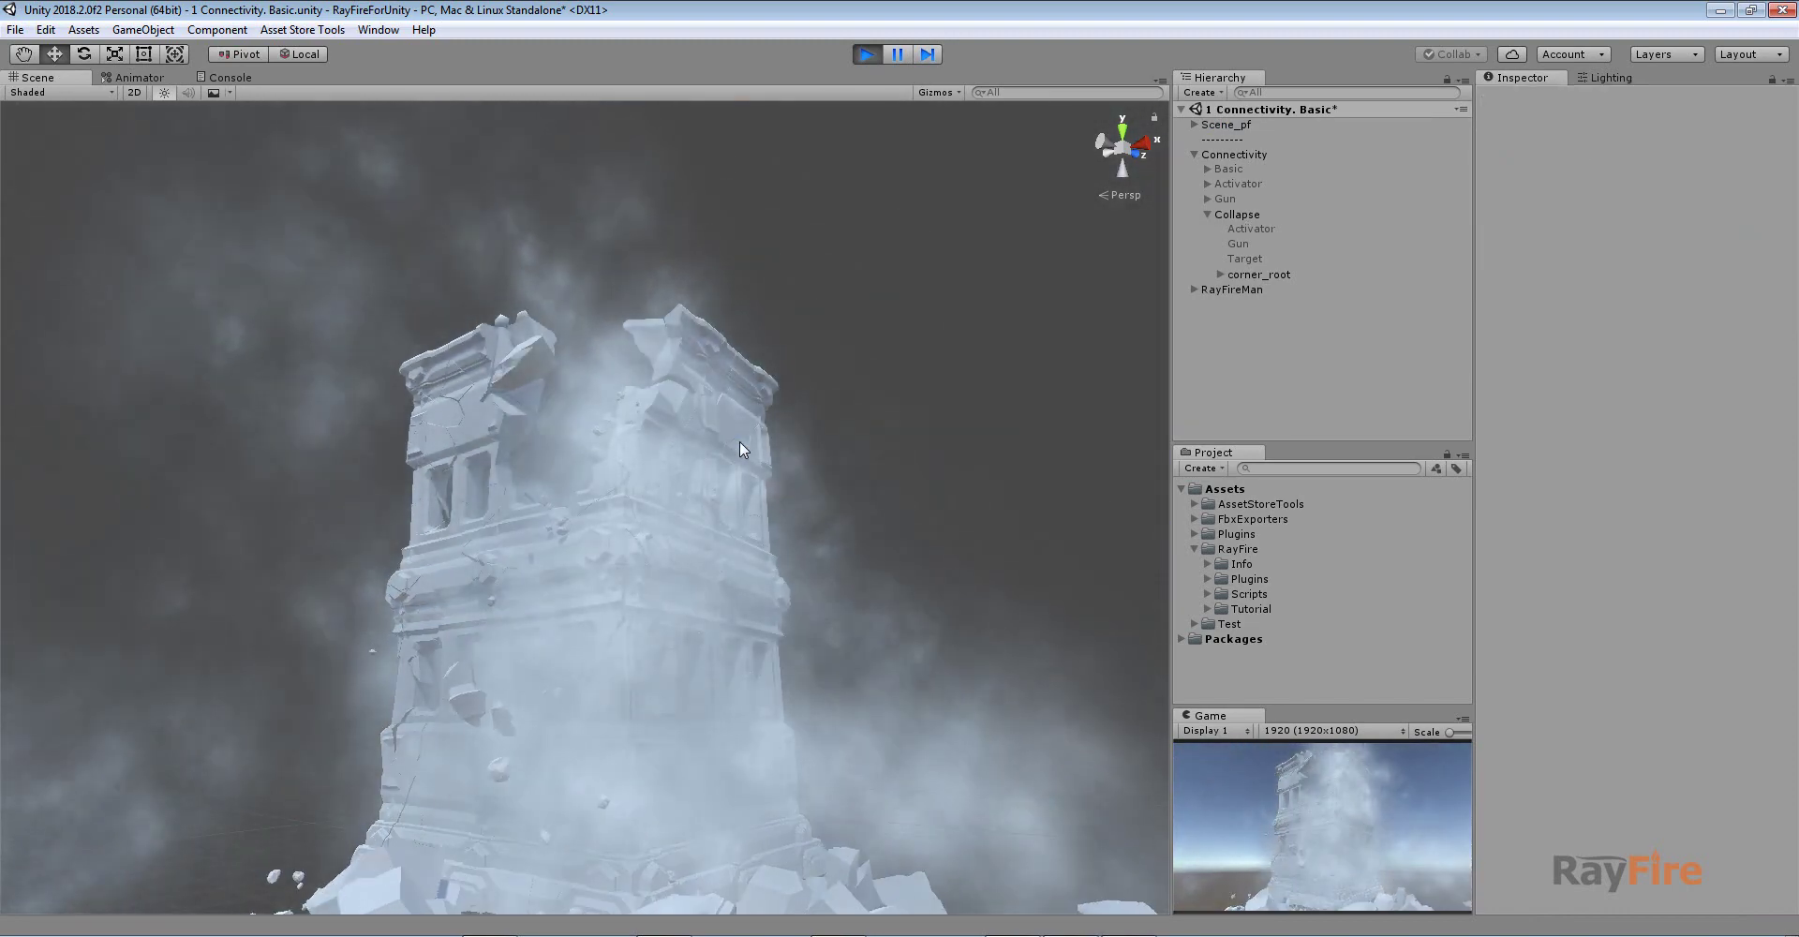
click(1256, 274)
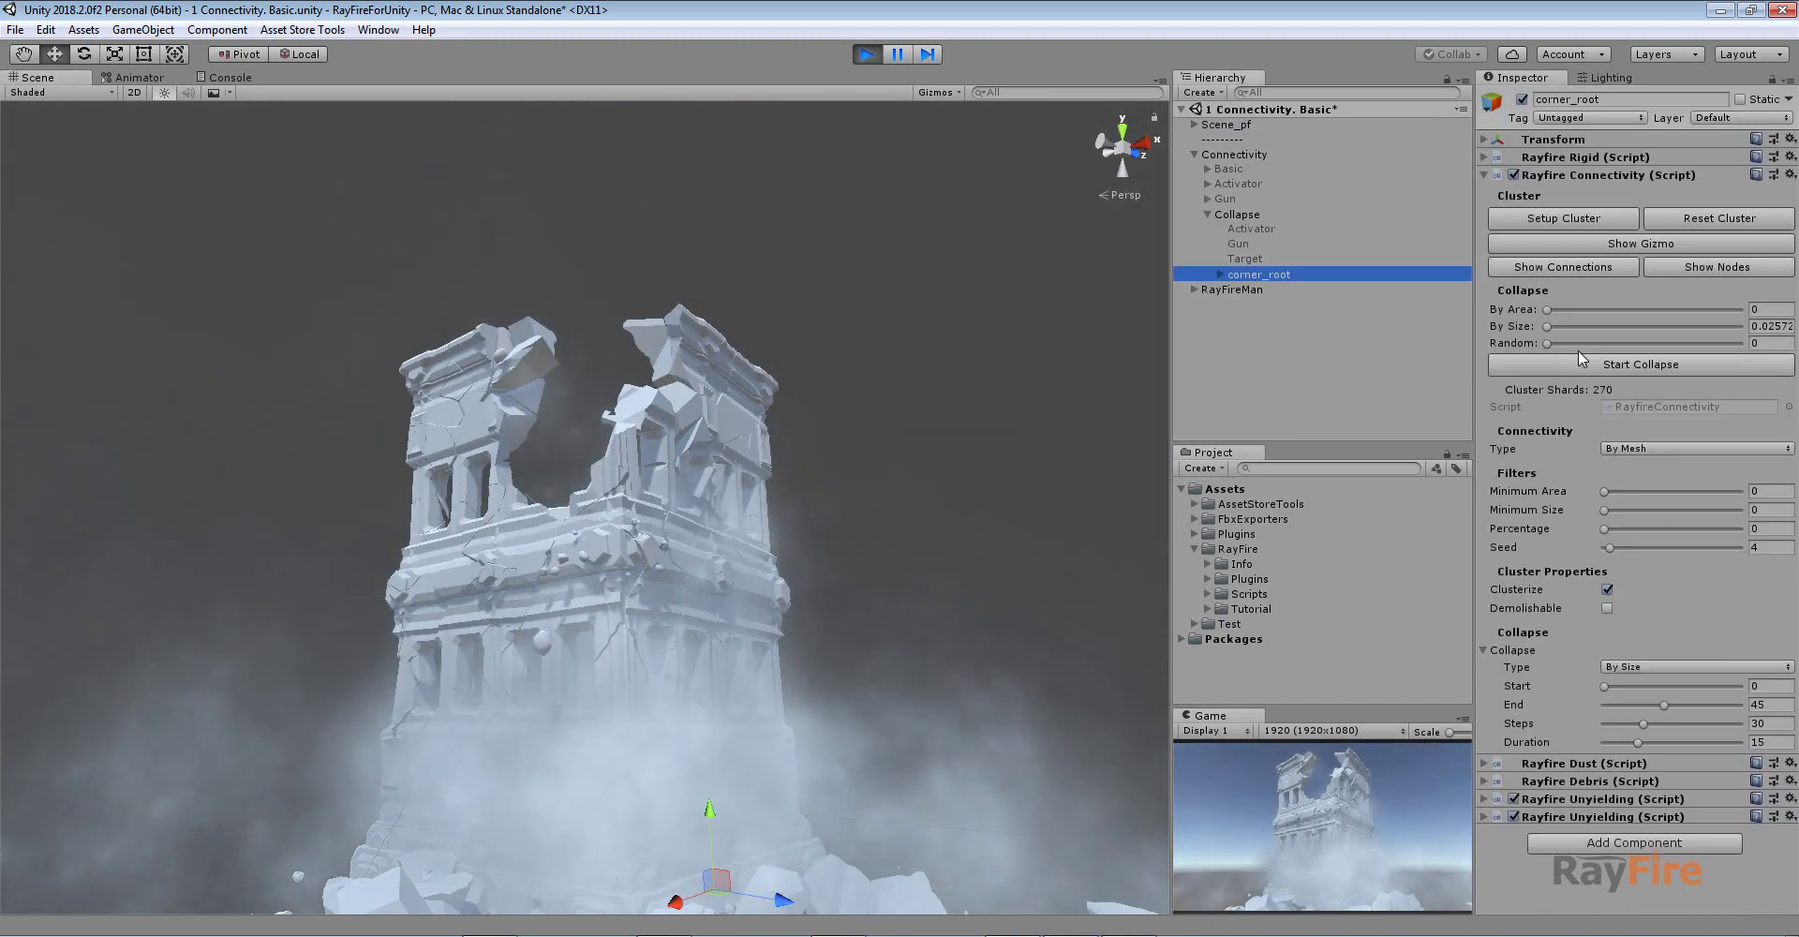
click(1628, 365)
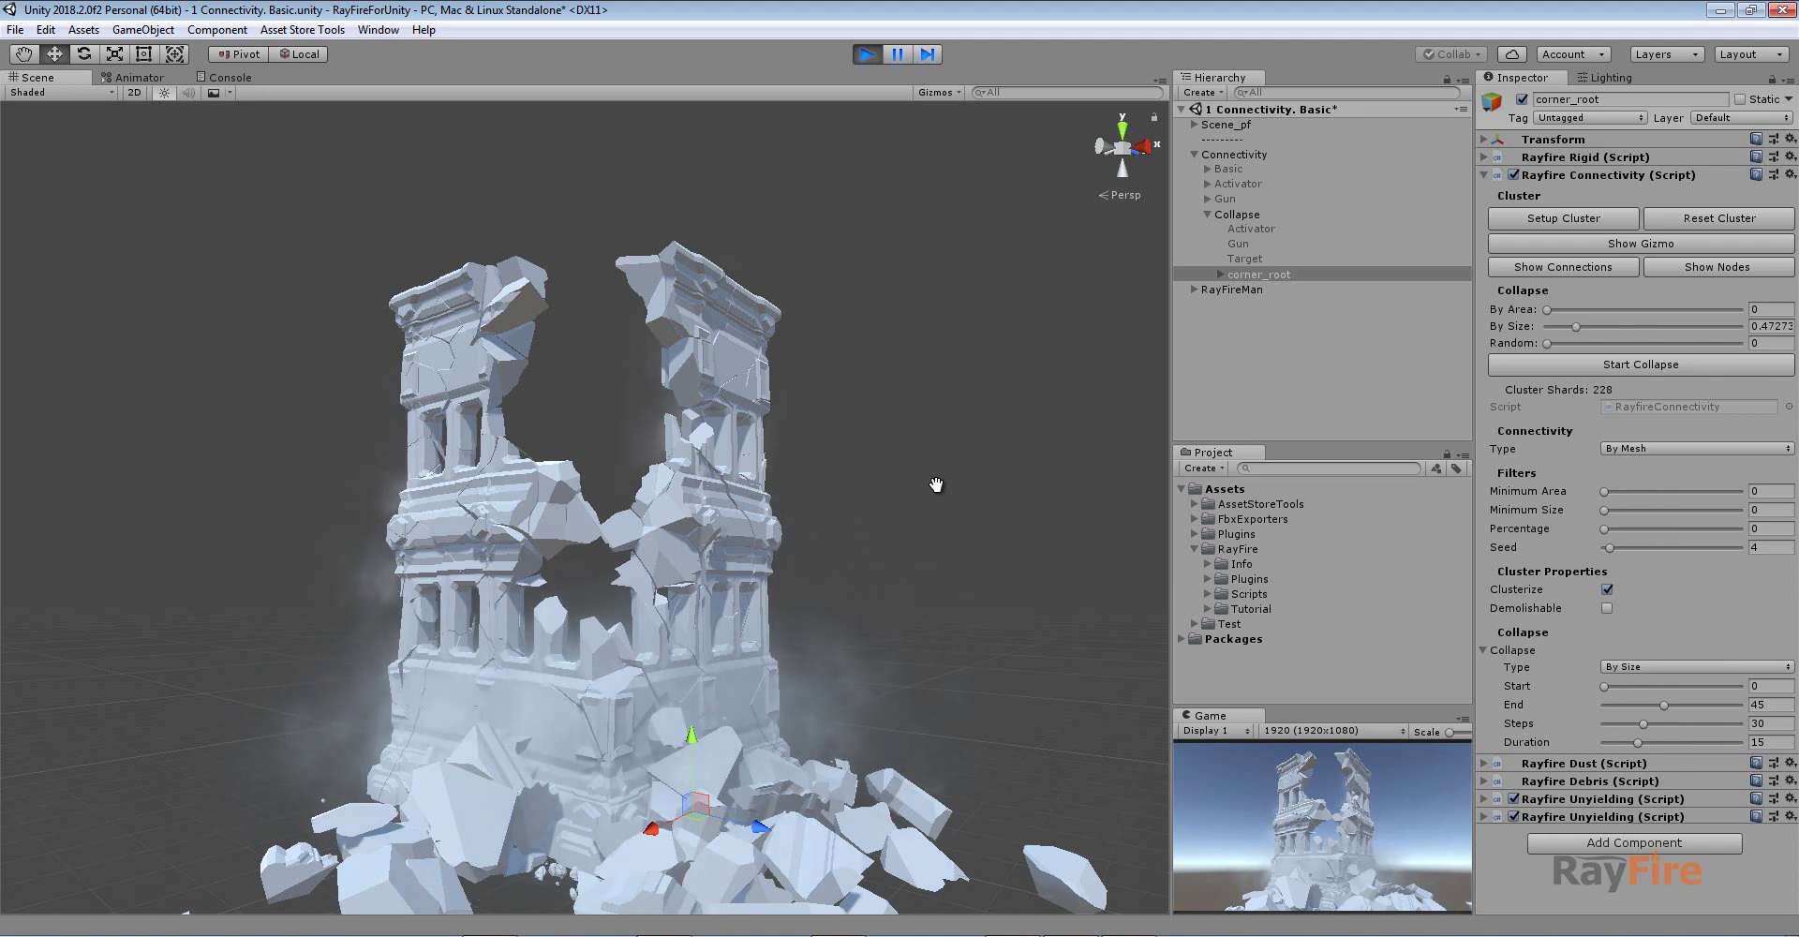
Enable the Target object and view the collapsing building from farther away
click(1245, 258)
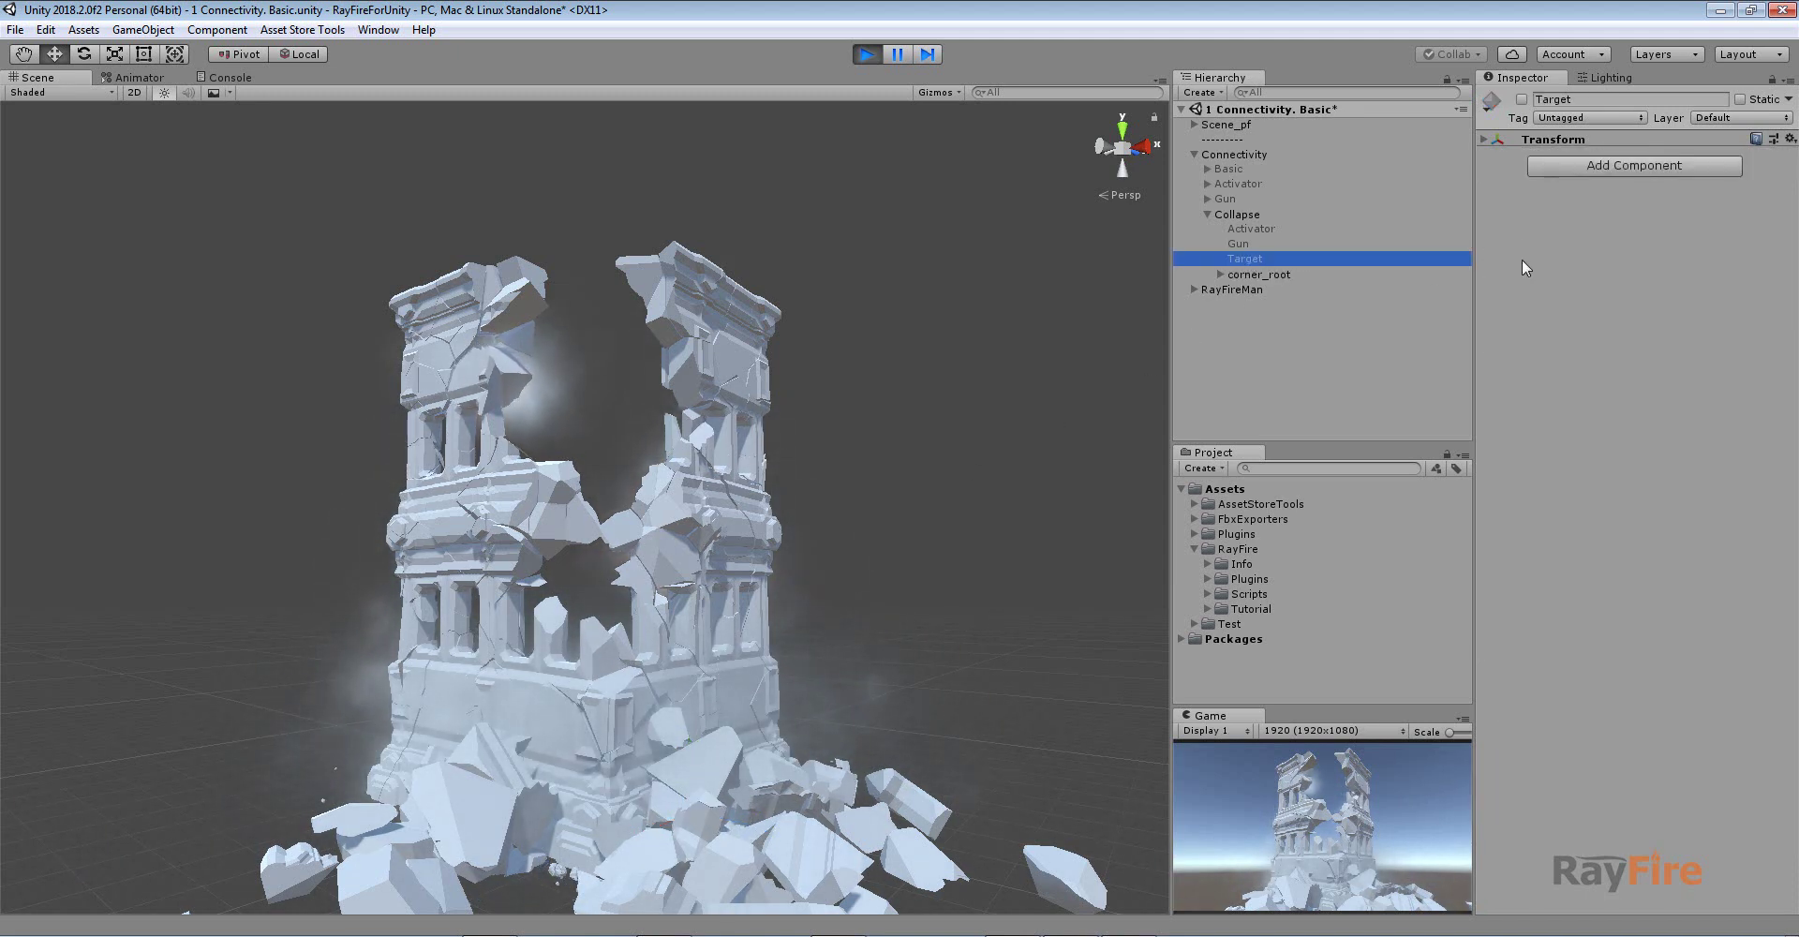
click(1522, 99)
scroll(498, 554, down, 3)
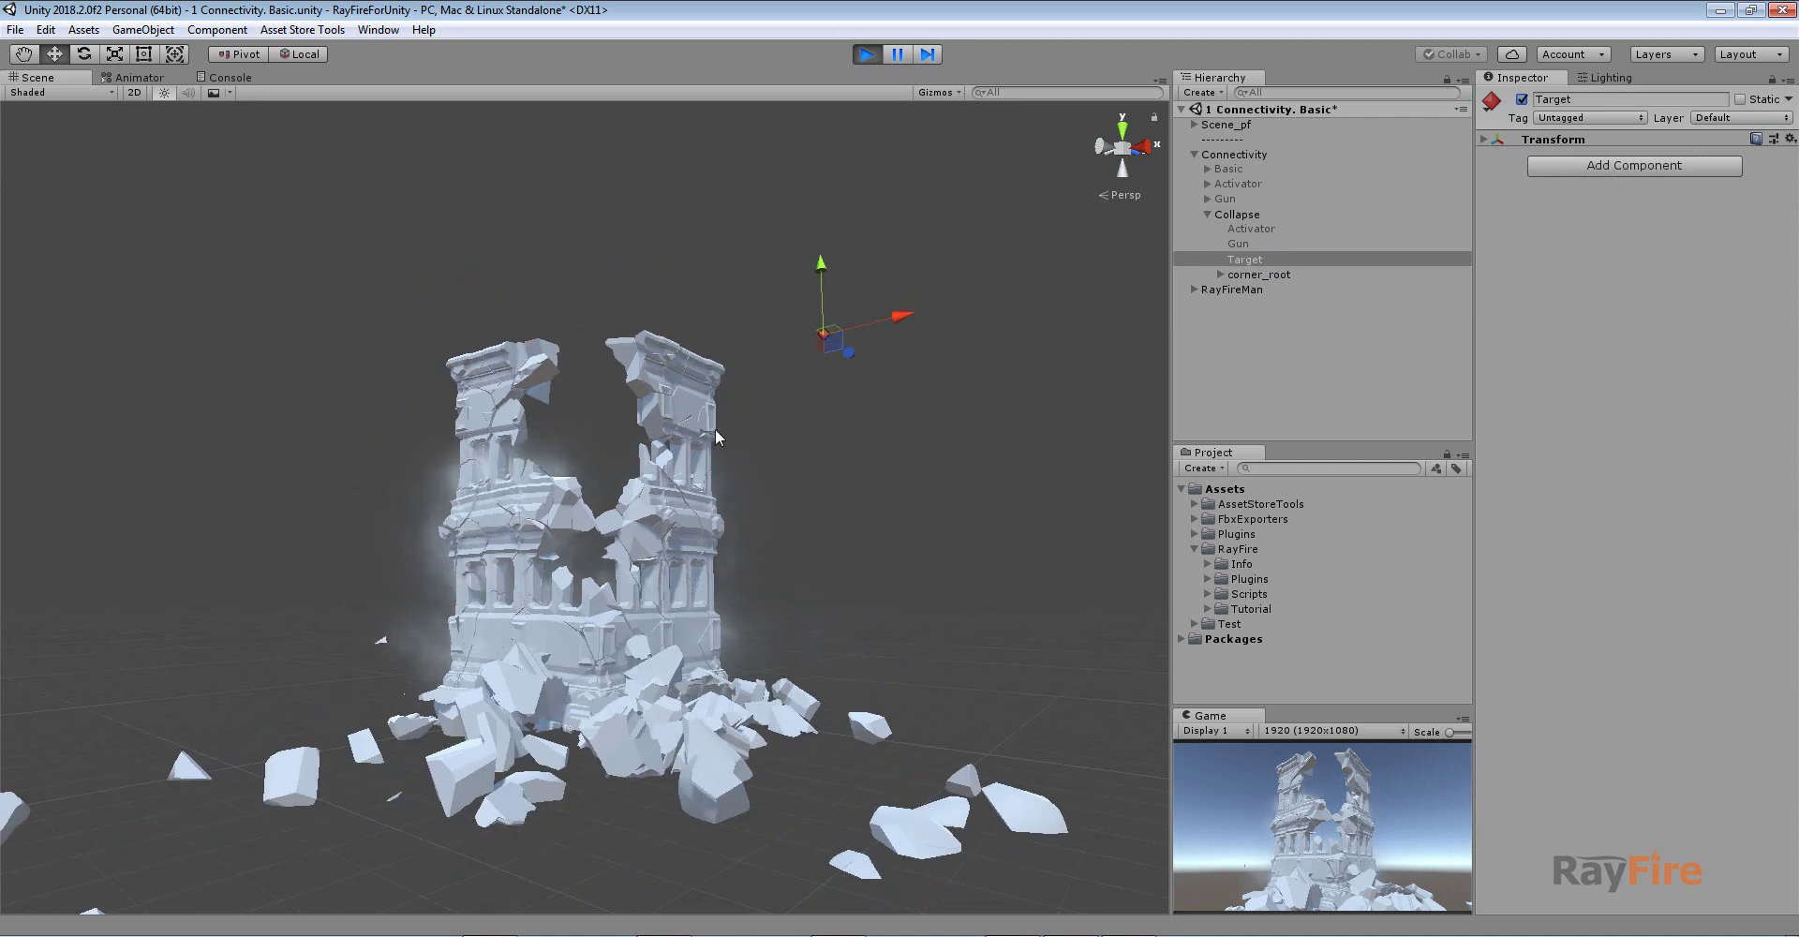
alt+drag(933, 325, 916, 402)
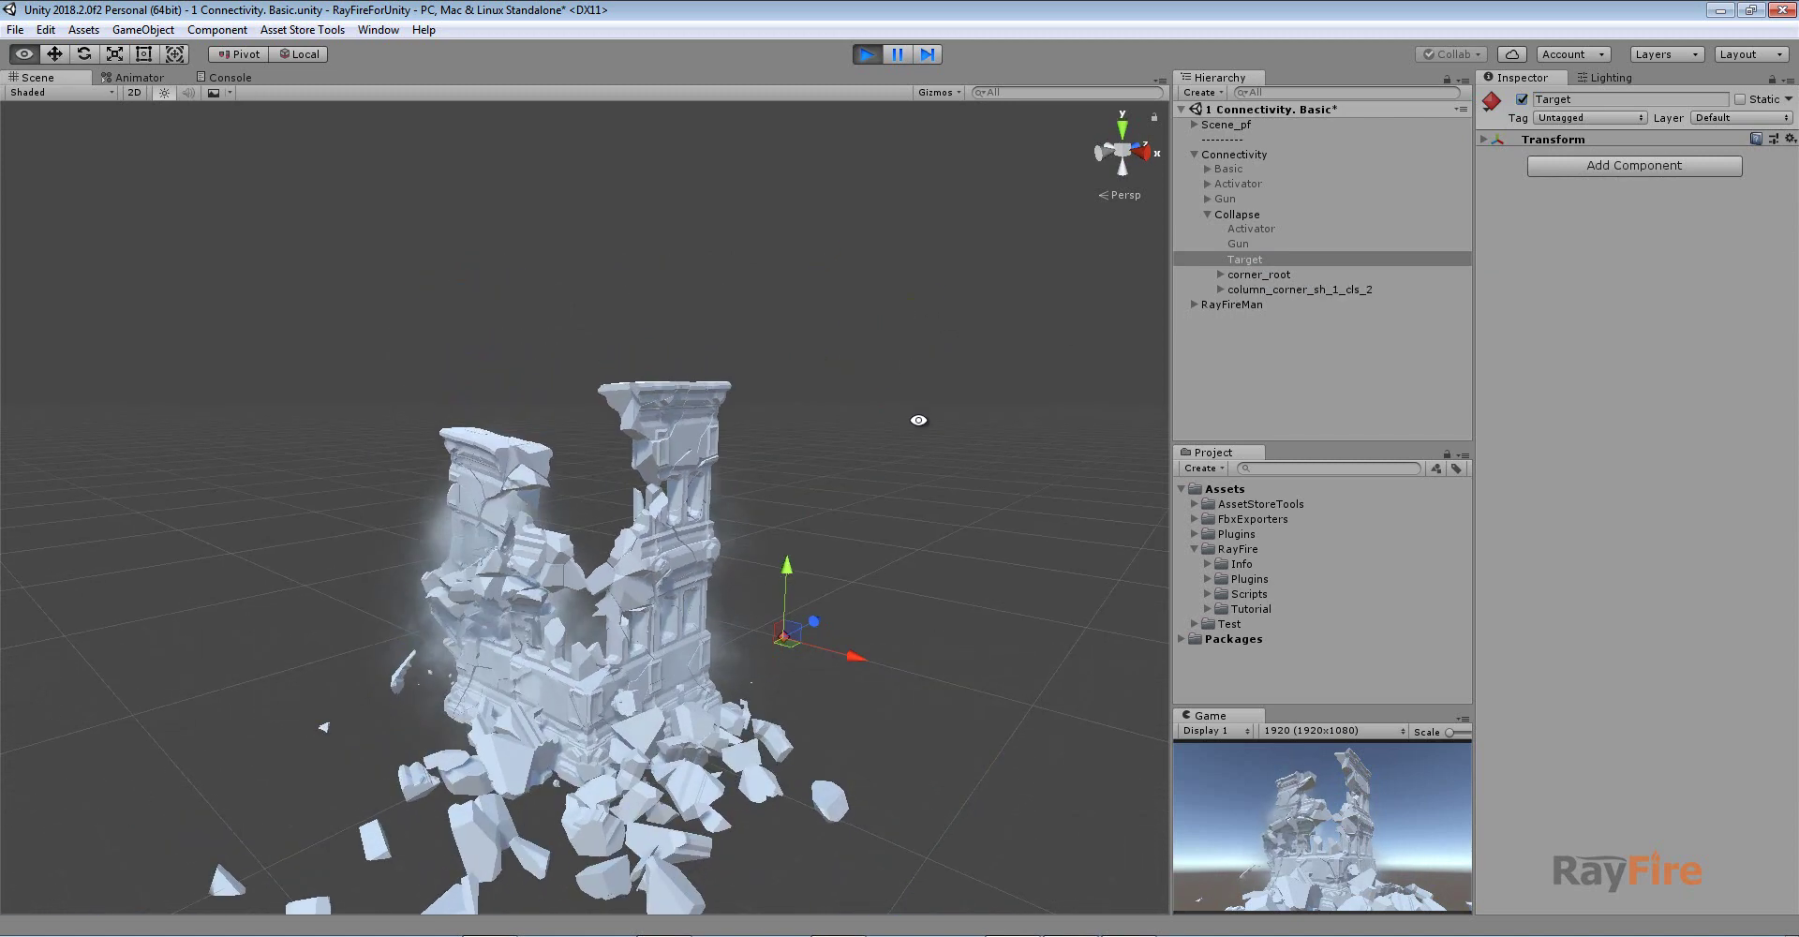
Enable the Activator object and move its sphere gizmo through the remains of the building
click(1253, 229)
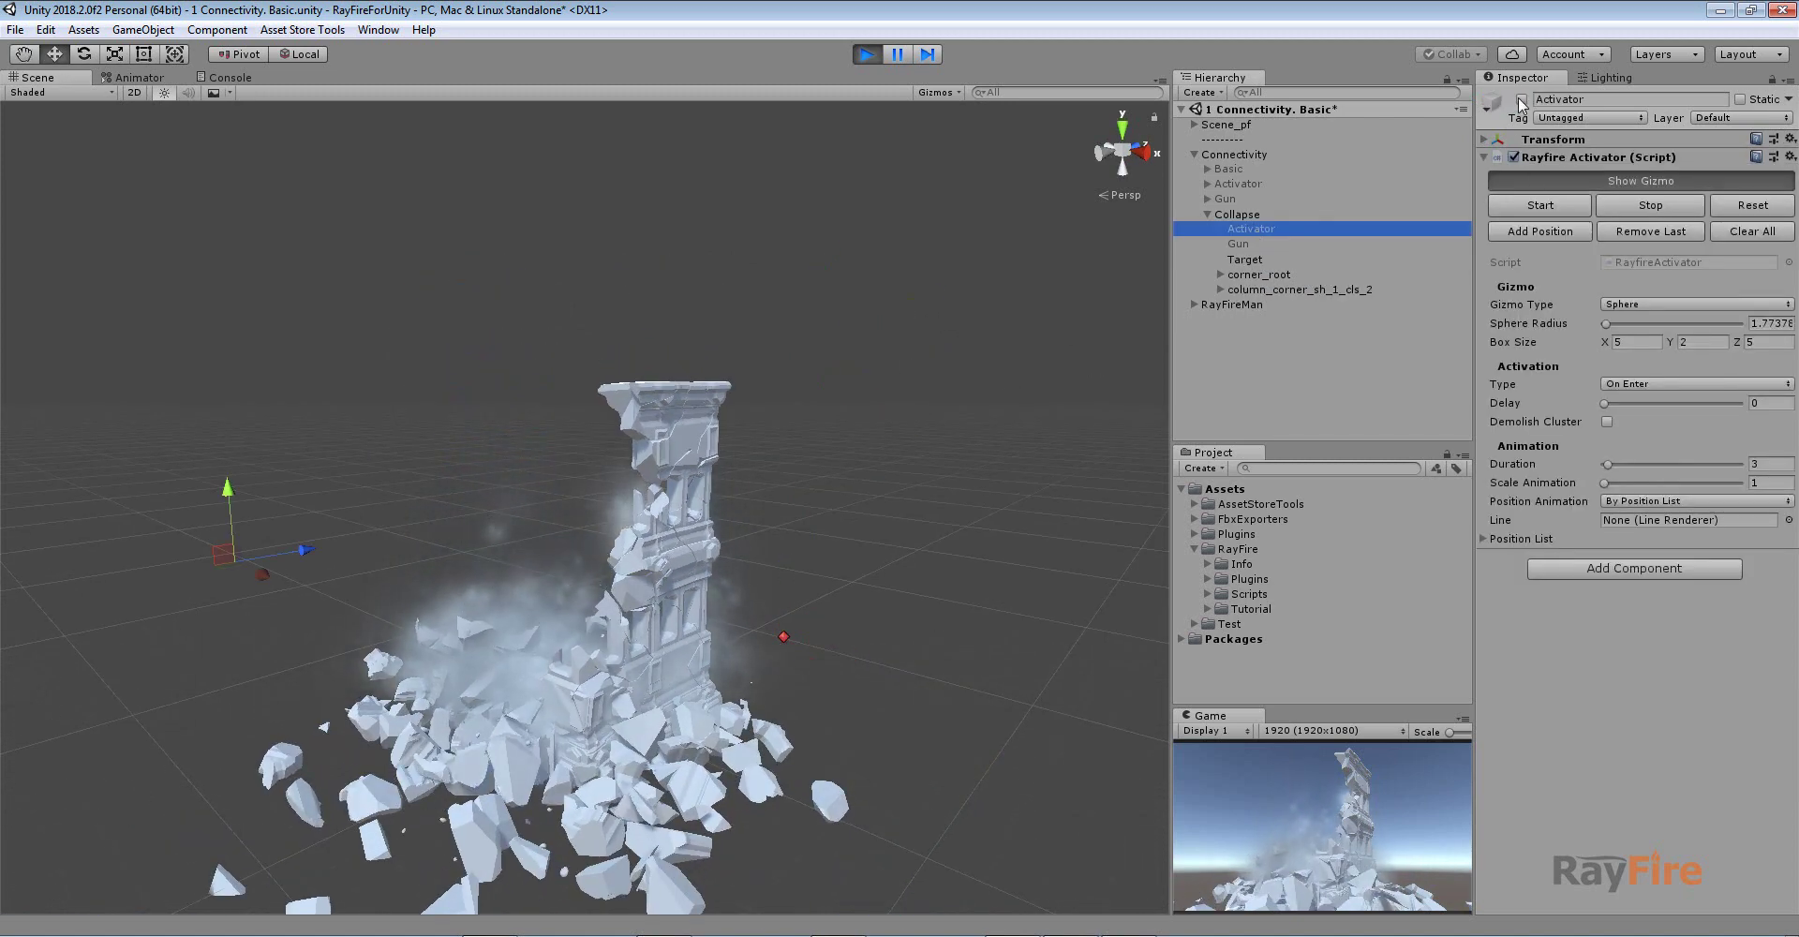
scroll(177, 599, up, 3)
mouse_move(144, 577)
mouse_down()
mouse_move(170, 601)
mouse_move(350, 575)
mouse_move(417, 608)
mouse_move(630, 600)
mouse_move(453, 558)
mouse_up()
middle_drag(594, 802, 626, 707)
scroll(492, 783, up, 2)
middle_drag(448, 829, 470, 713)
alt+drag(565, 448, 582, 476)
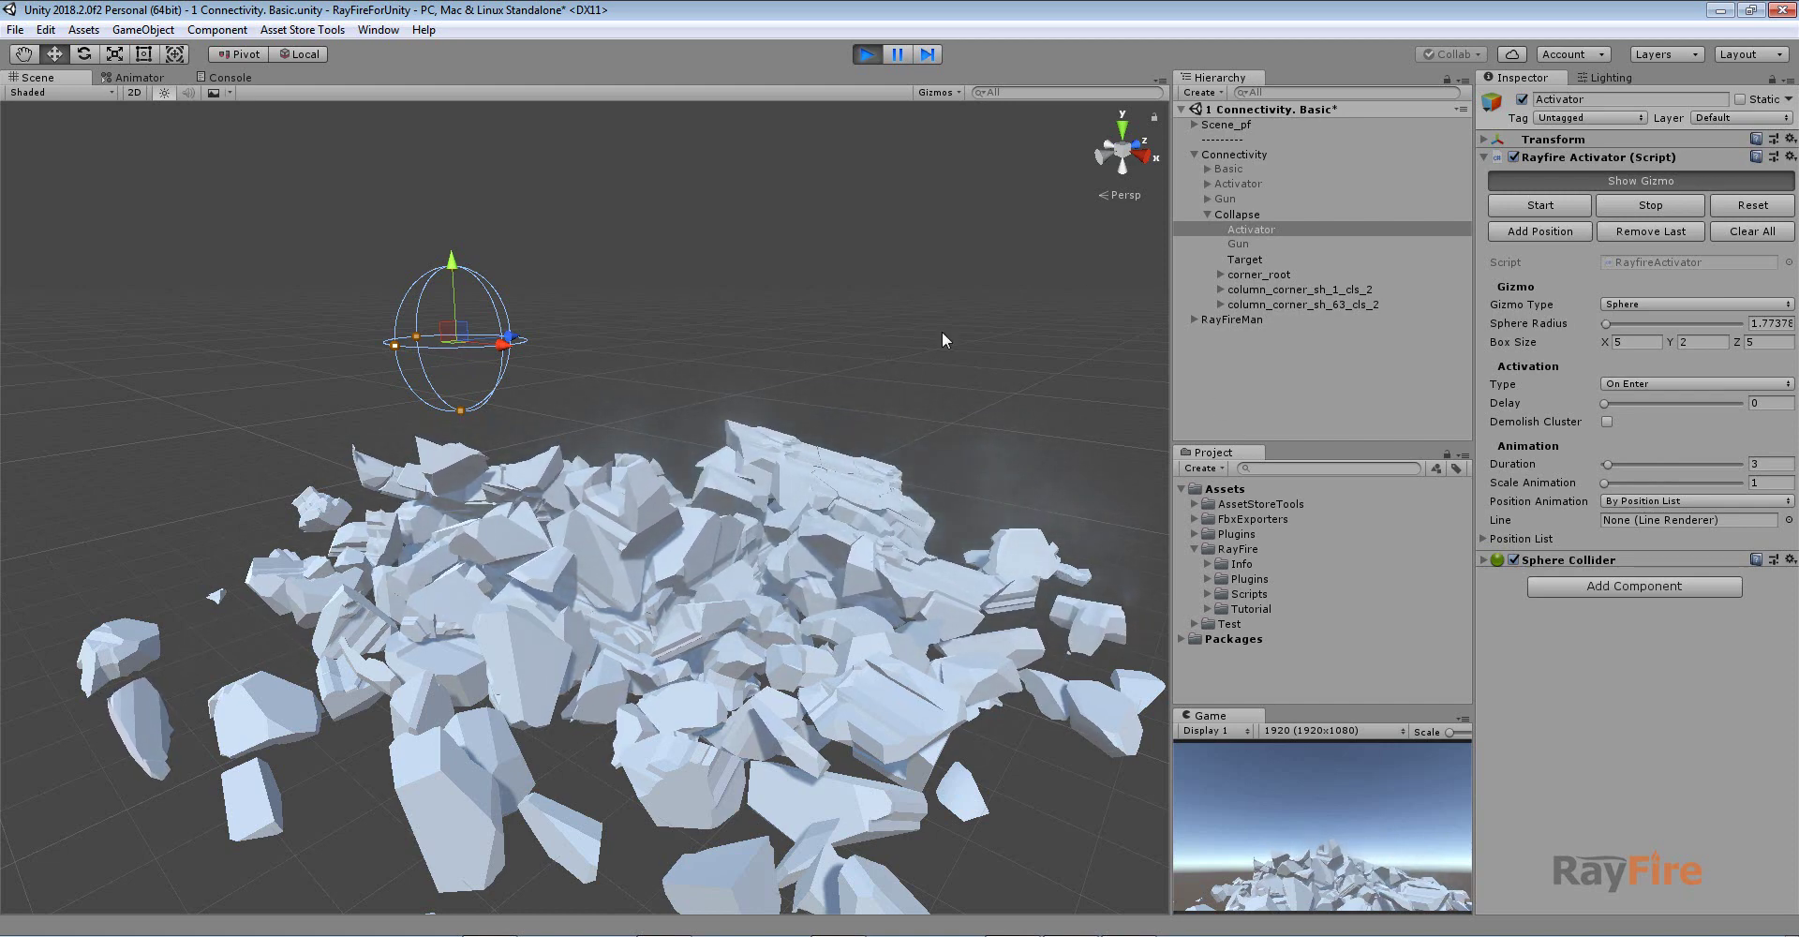
Examine the rubble pile from a wider view, exit play mode, and reframe the intact building
middle_drag(928, 303, 794, 360)
scroll(794, 301, down, 2)
middle_drag(683, 501, 727, 458)
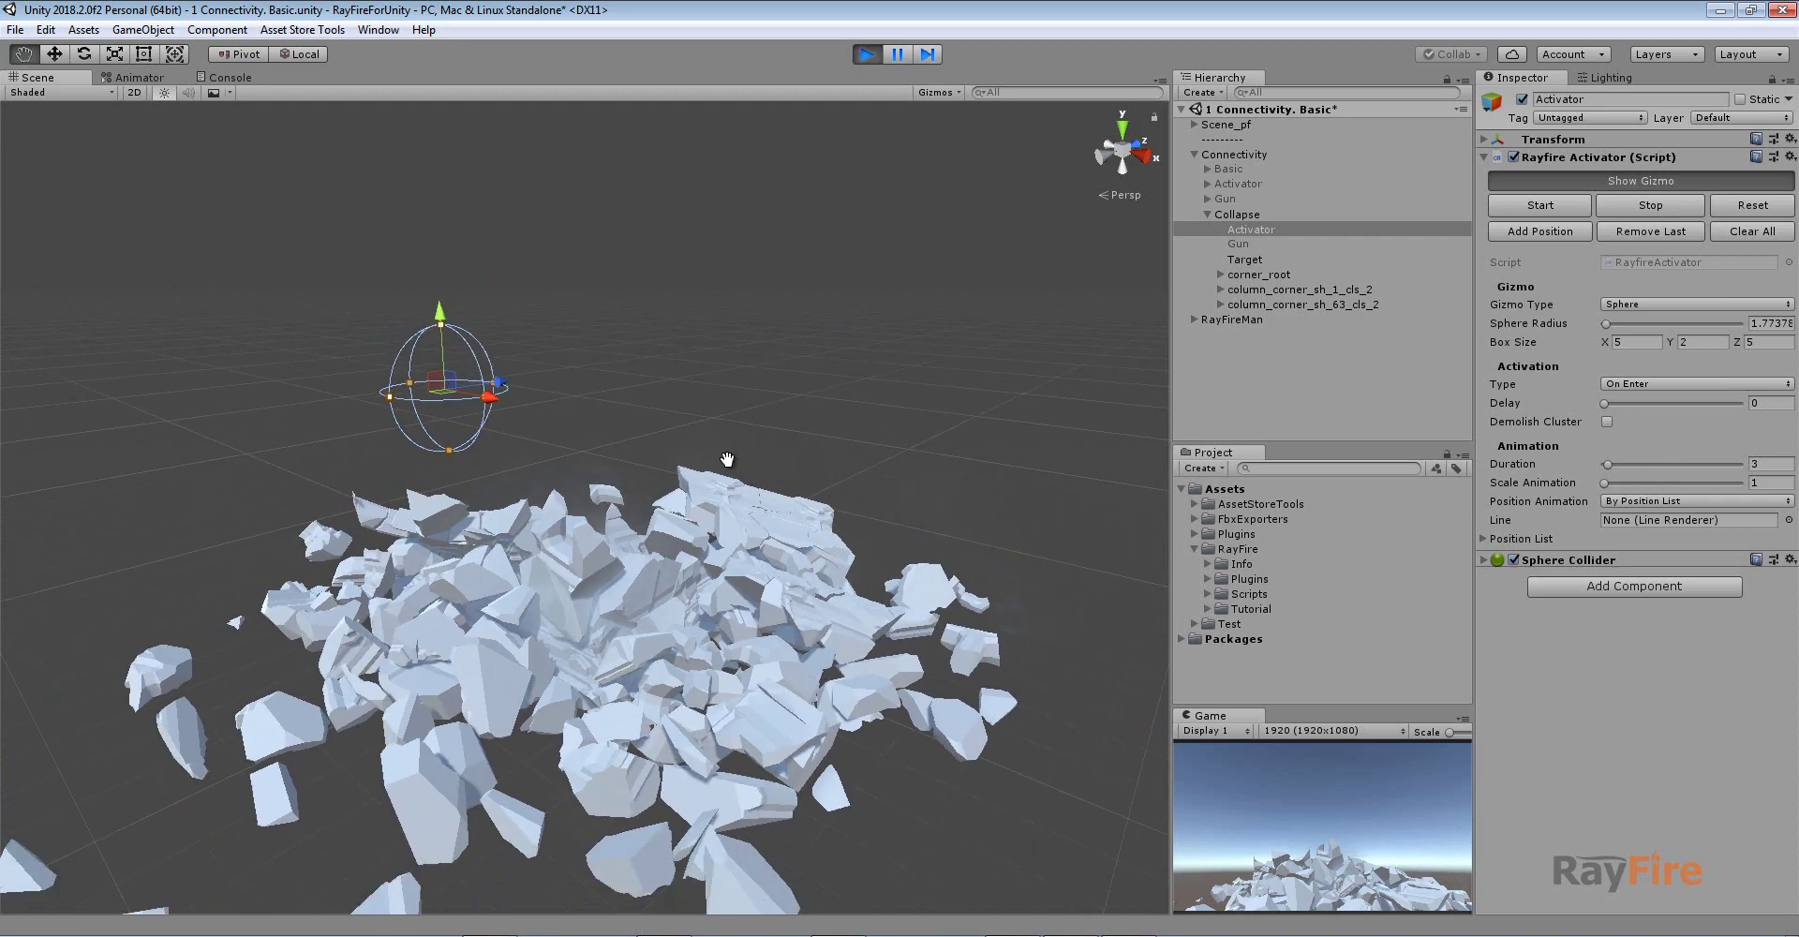
scroll(727, 458, down, 3)
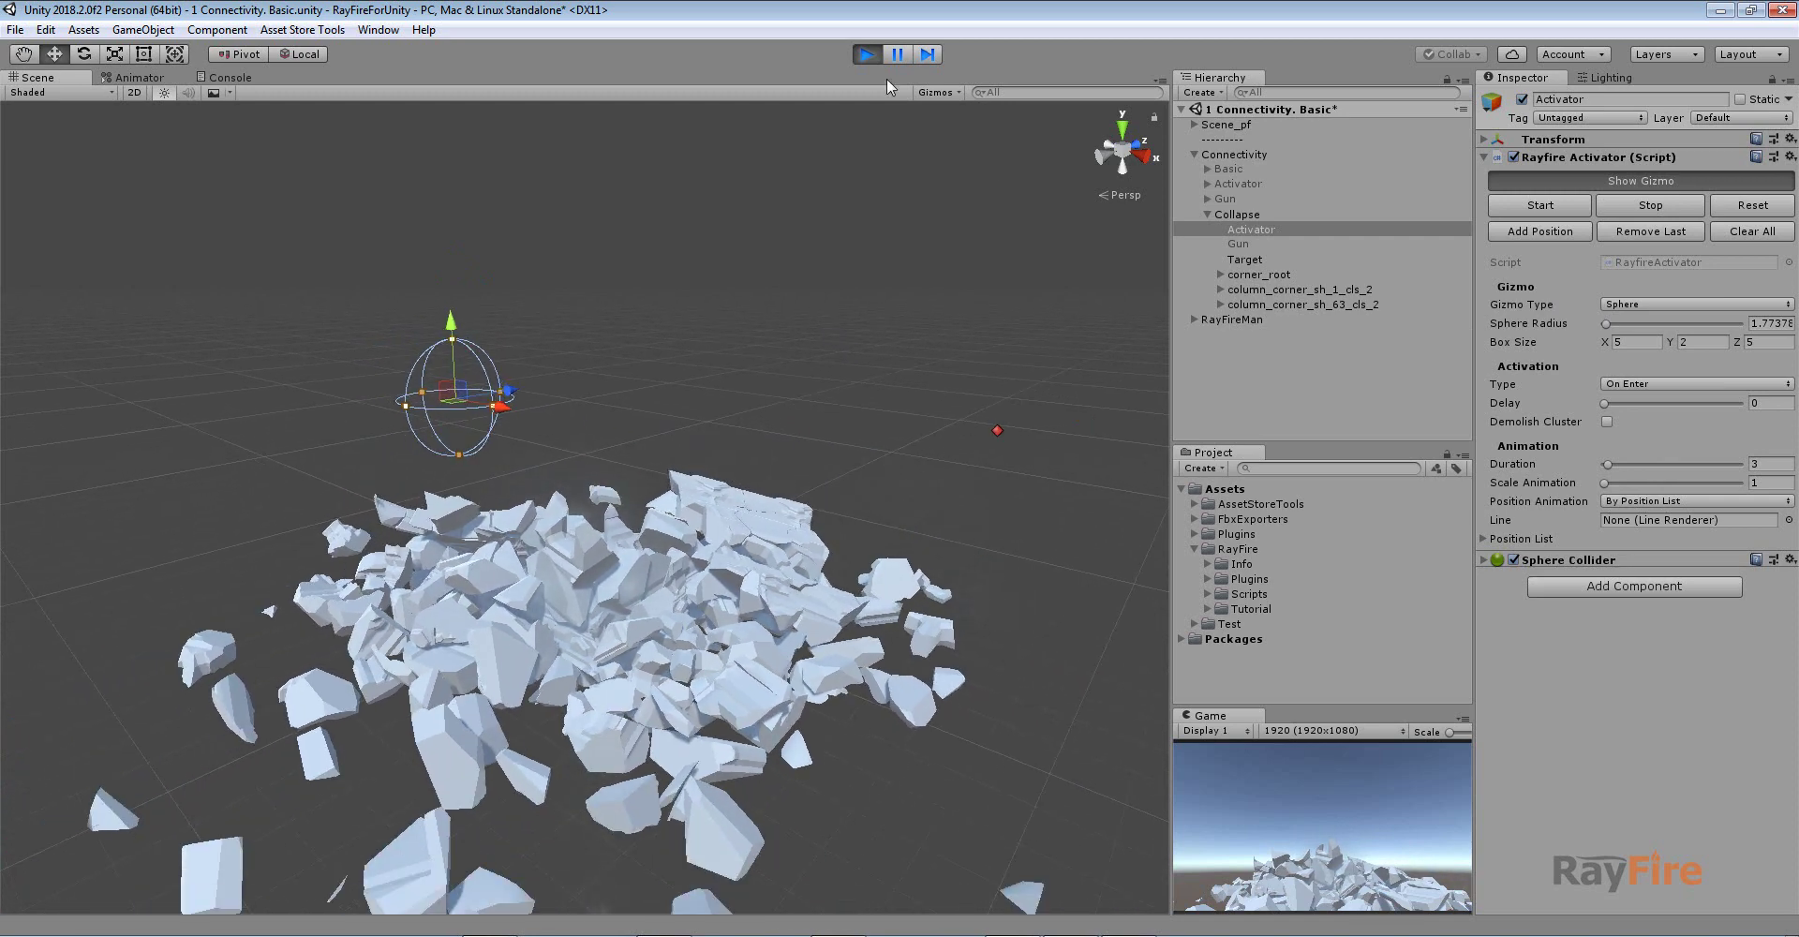
click(867, 54)
alt+drag(610, 393, 656, 468)
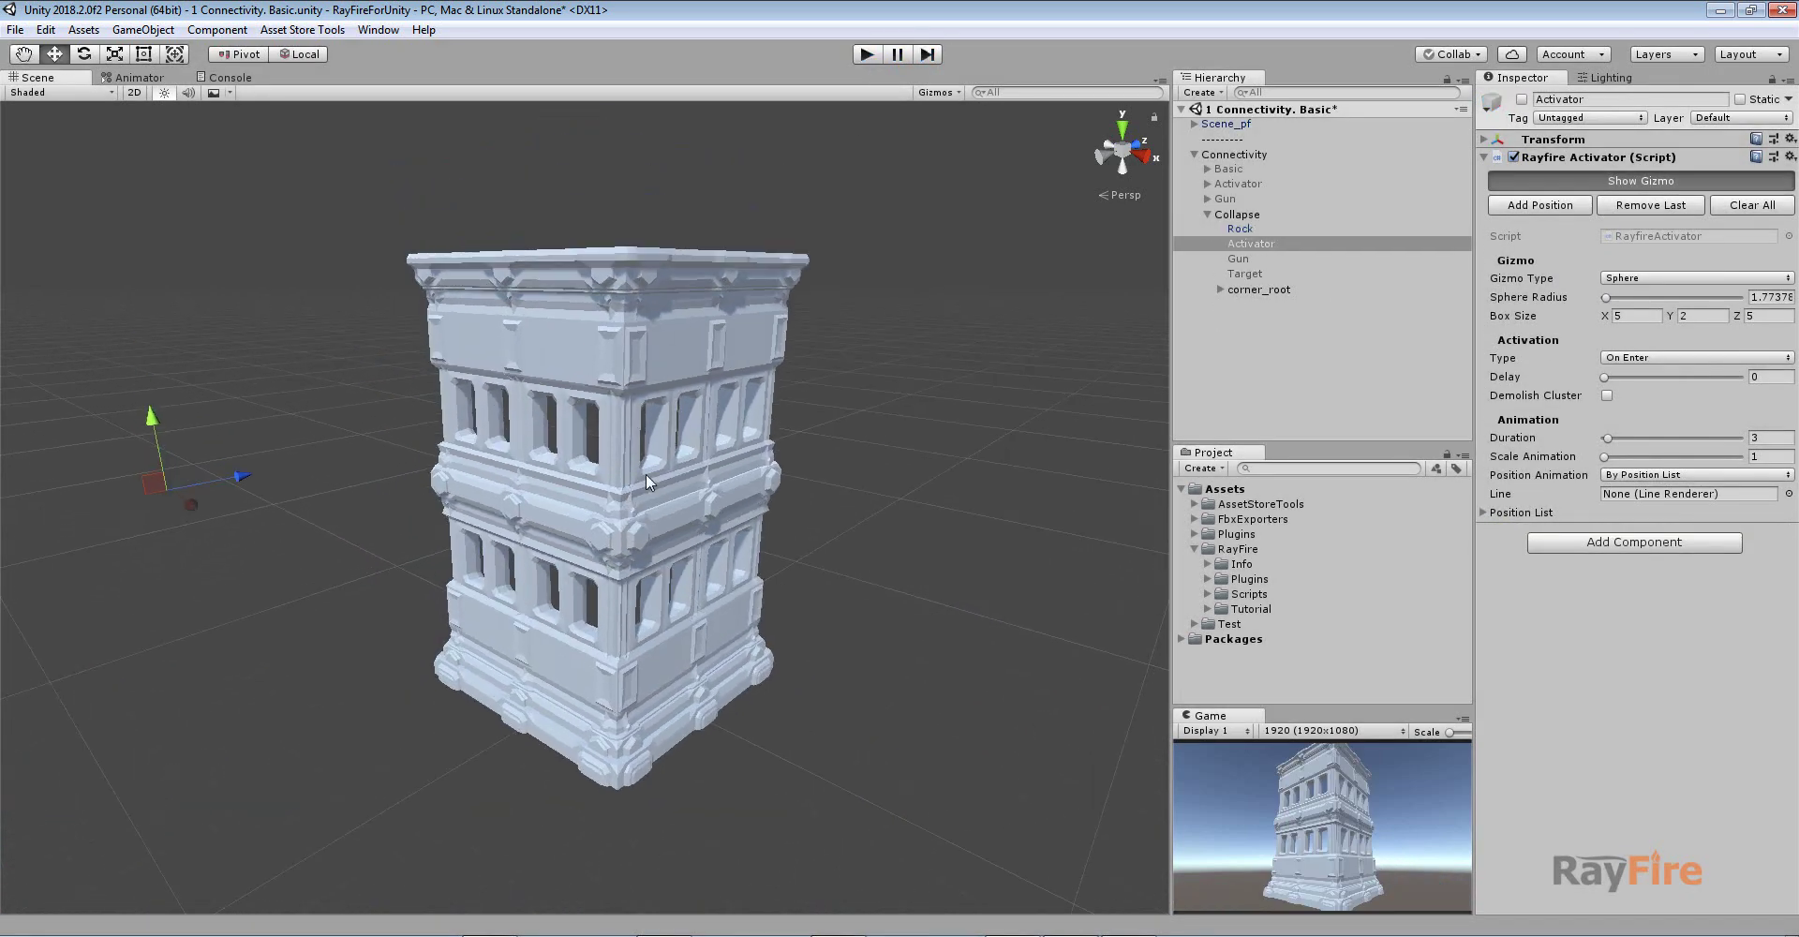
Enable the Activator, Gun and Target objects under Collapse, and select the Gun
alt+drag(785, 344, 776, 416)
click(884, 346)
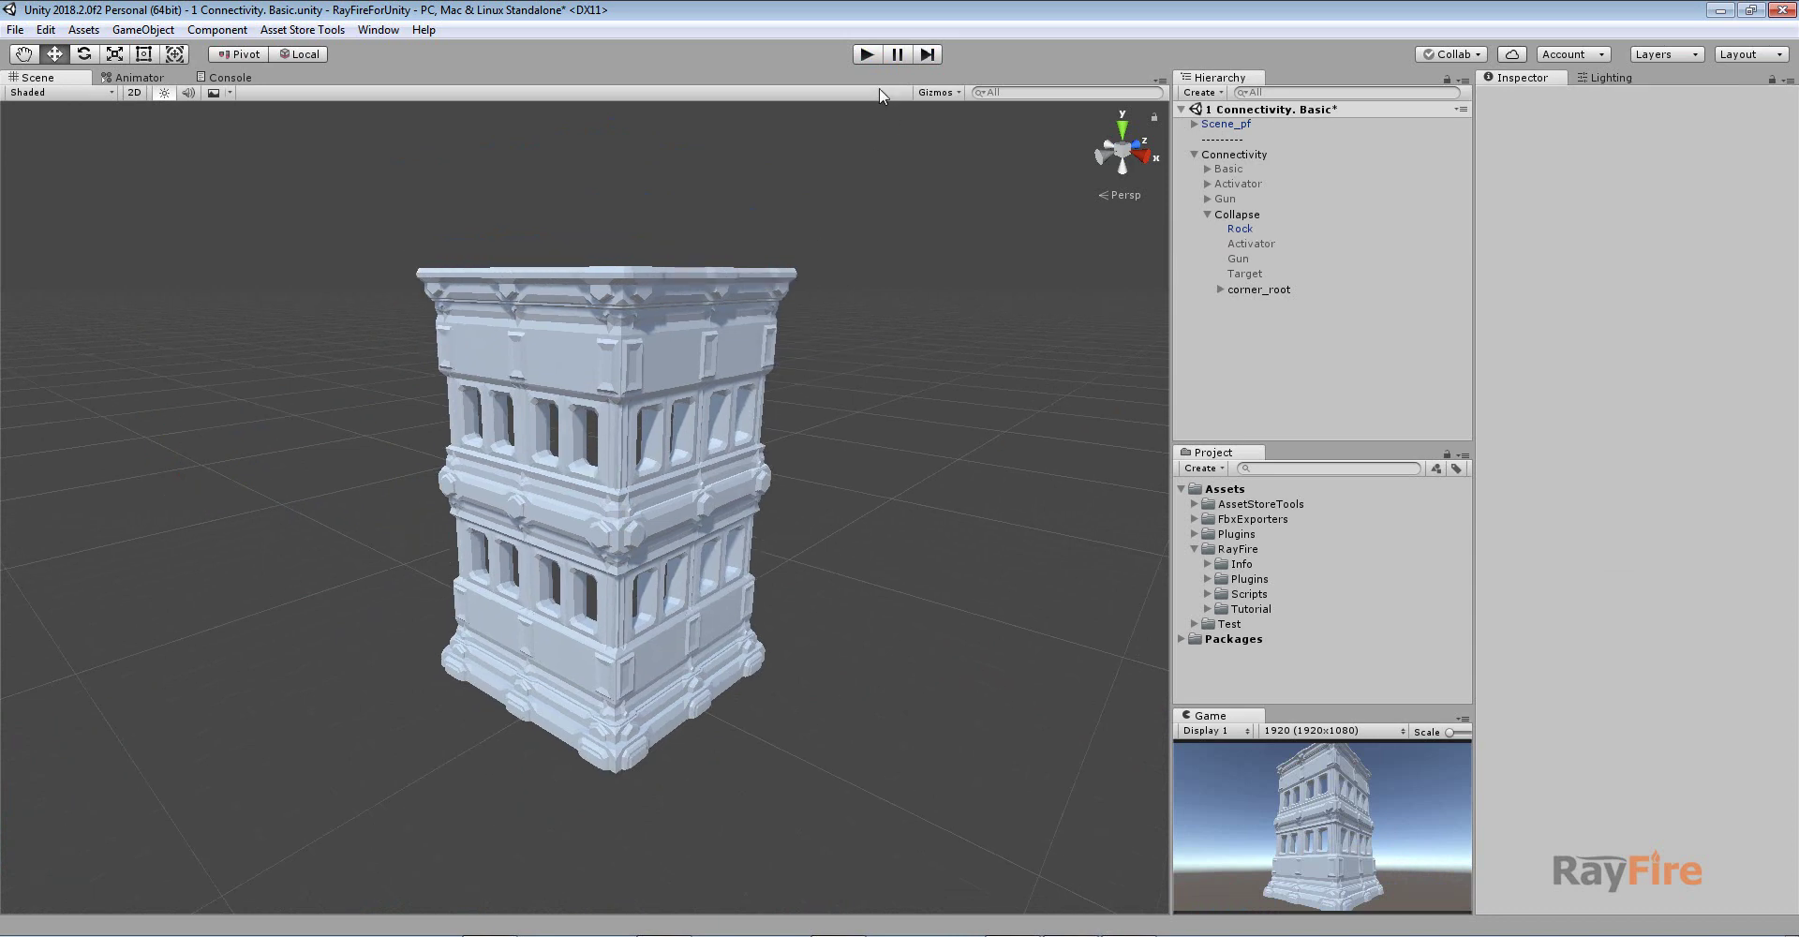
click(1238, 260)
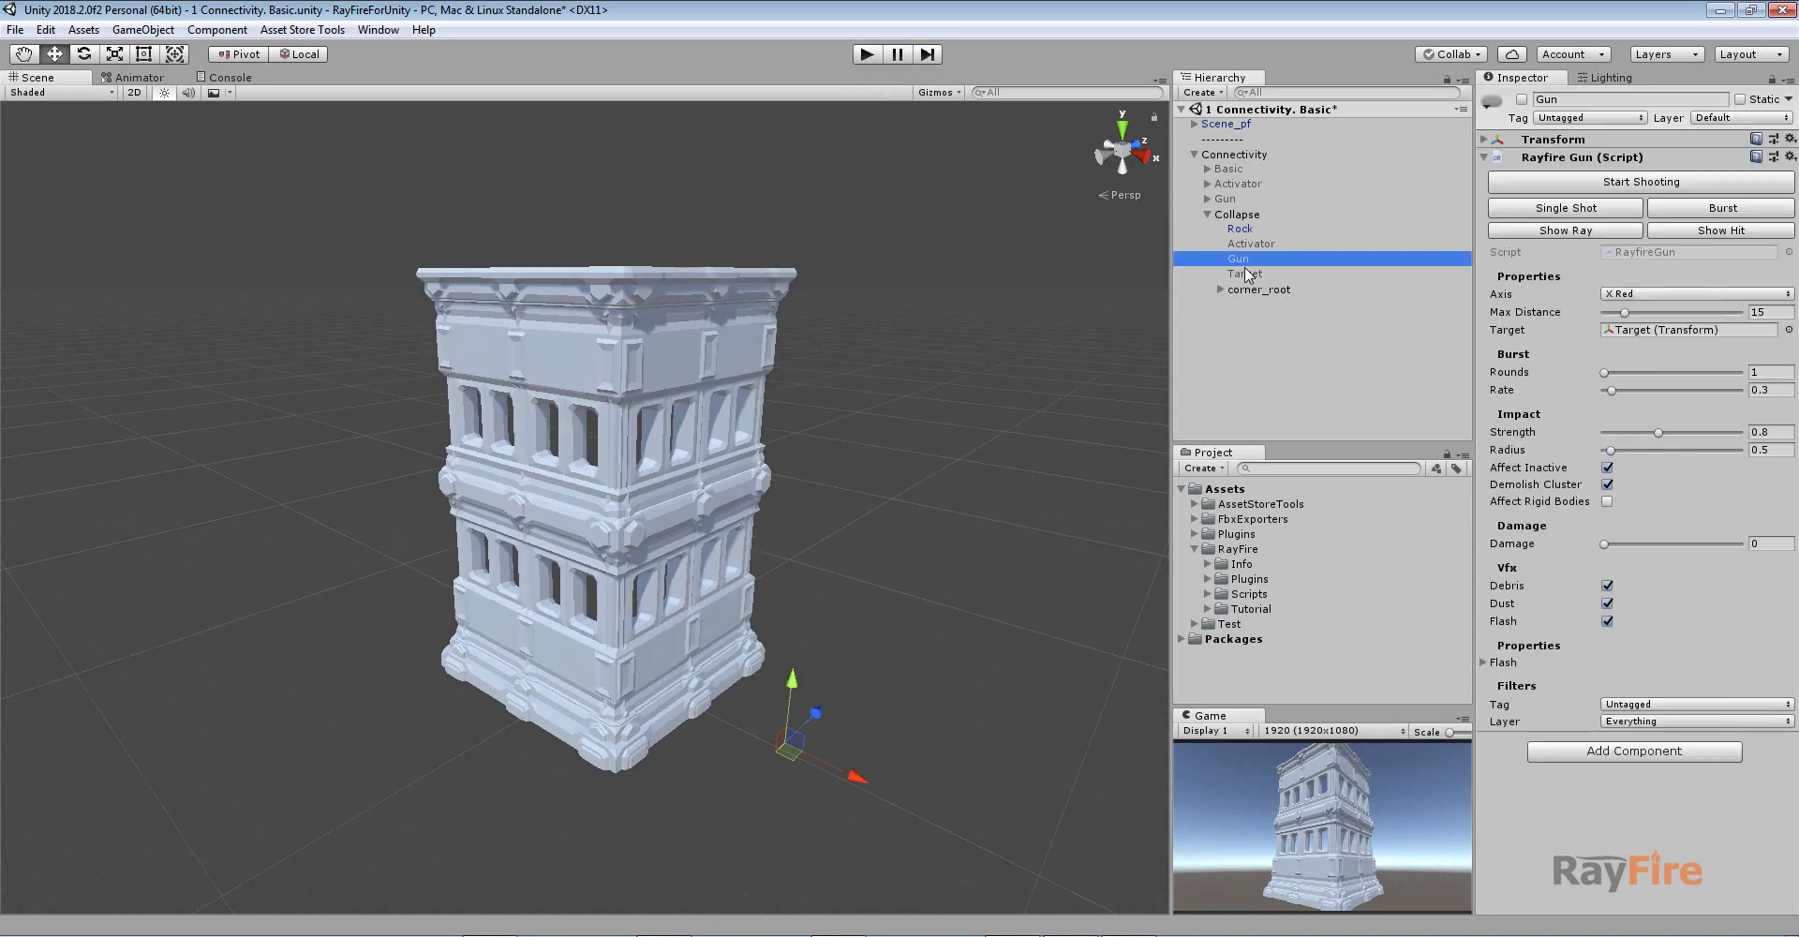
ctrl+click(1254, 243)
click(1521, 100)
click(870, 700)
click(787, 742)
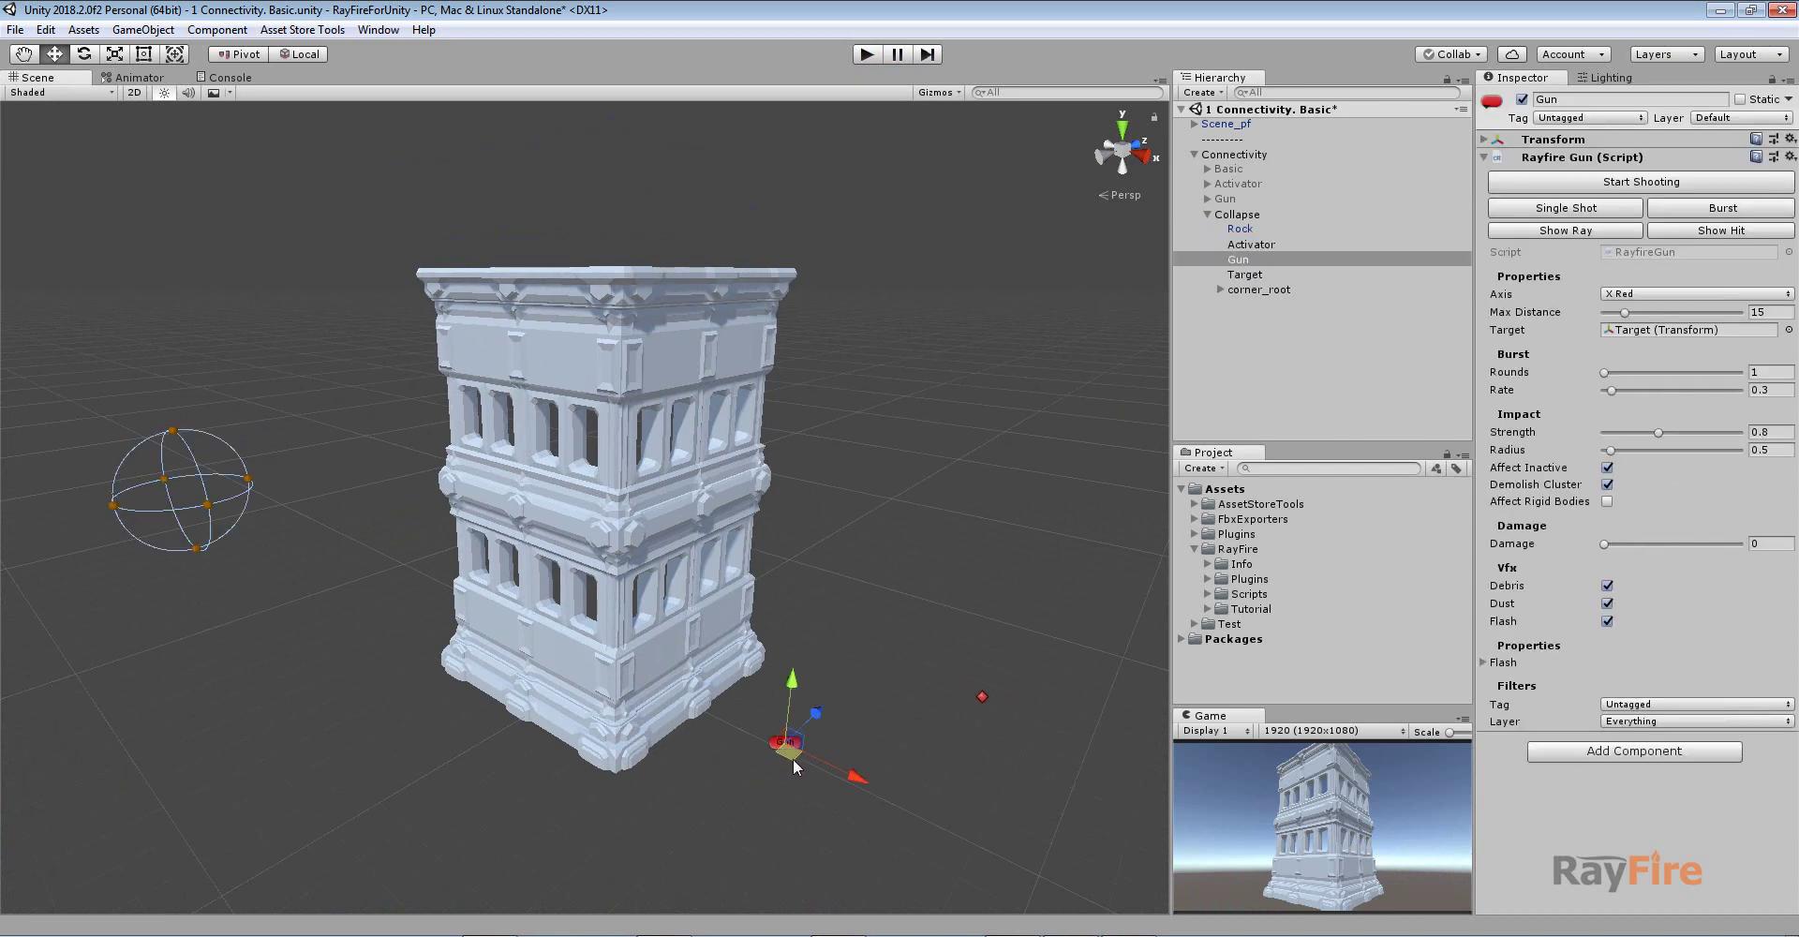
Enter play mode to drop the rock onto the building, and view the damage up close and from farther away
alt+drag(884, 755, 976, 594)
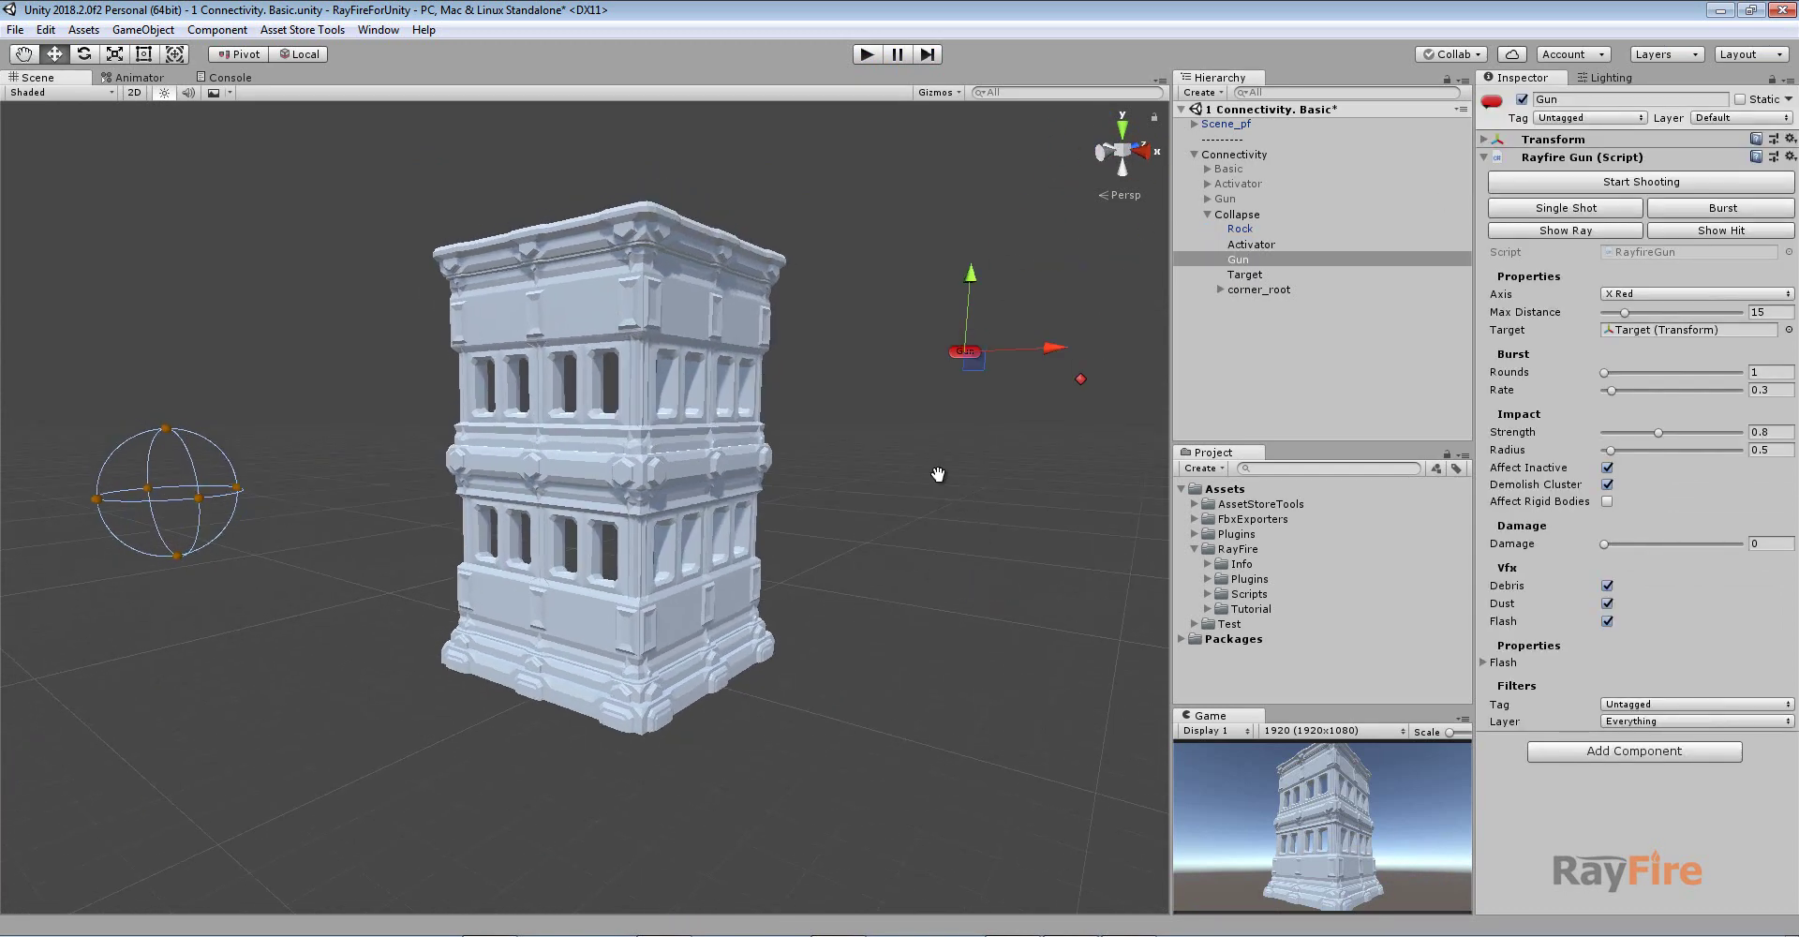
middle_drag(936, 481, 907, 567)
scroll(851, 499, up, 4)
click(877, 56)
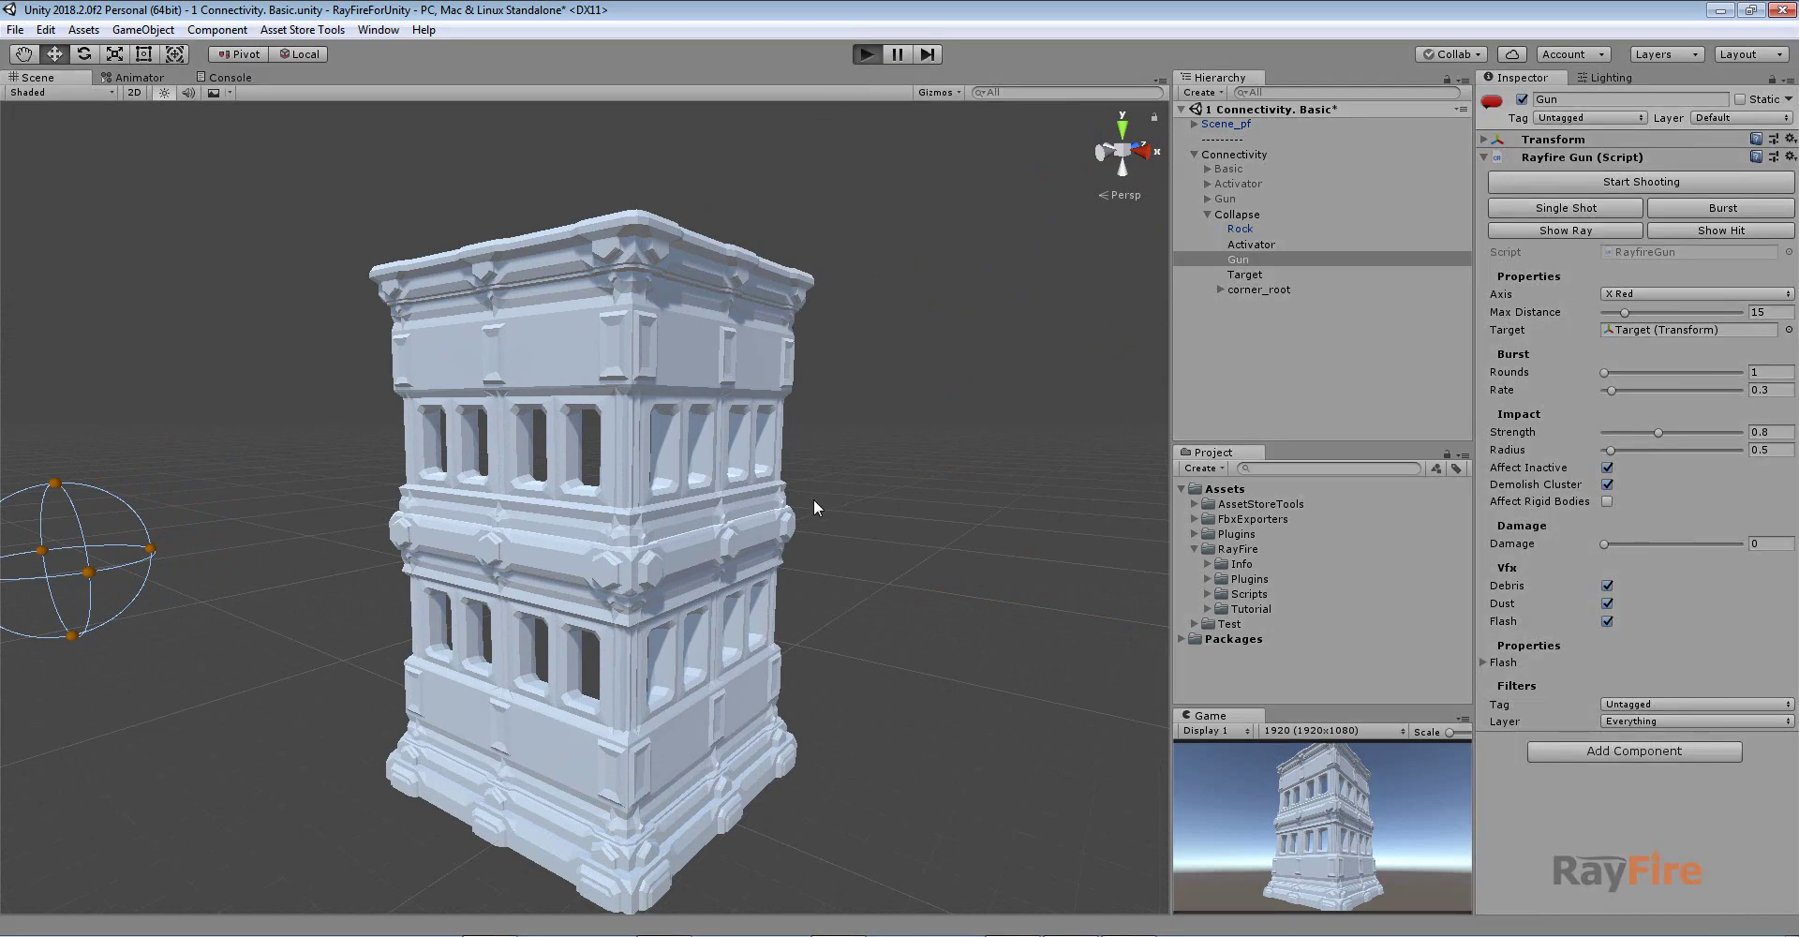
scroll(775, 489, down, 3)
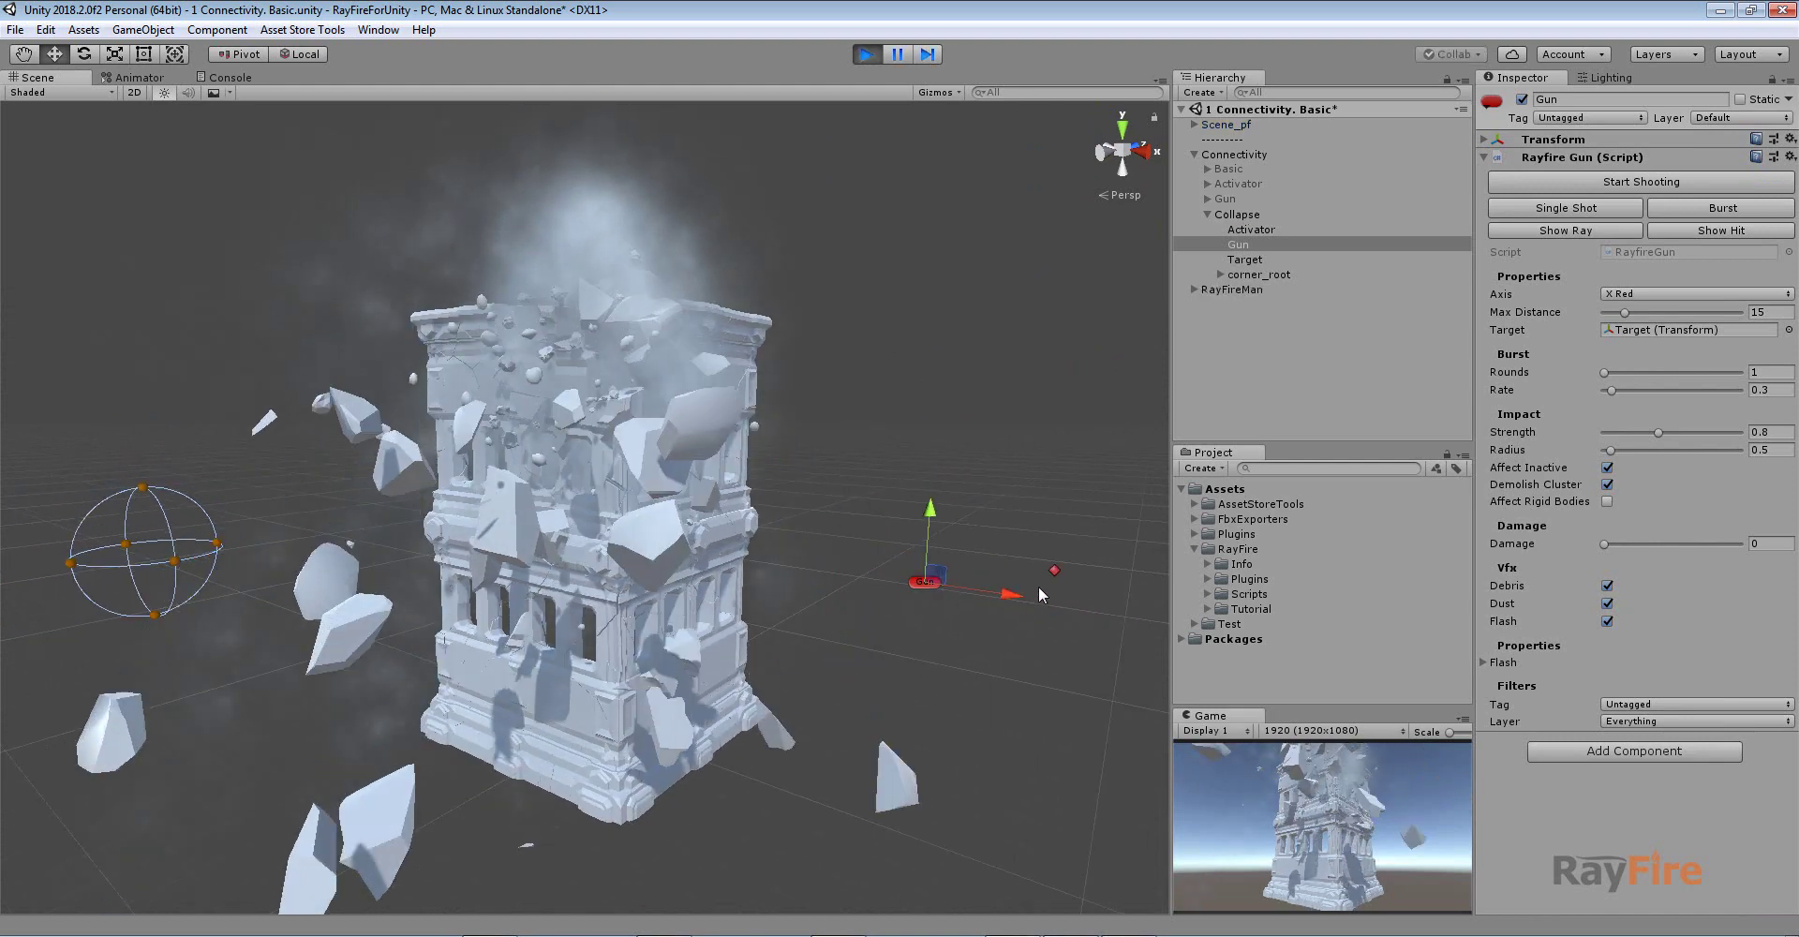
scroll(769, 475, up, 2)
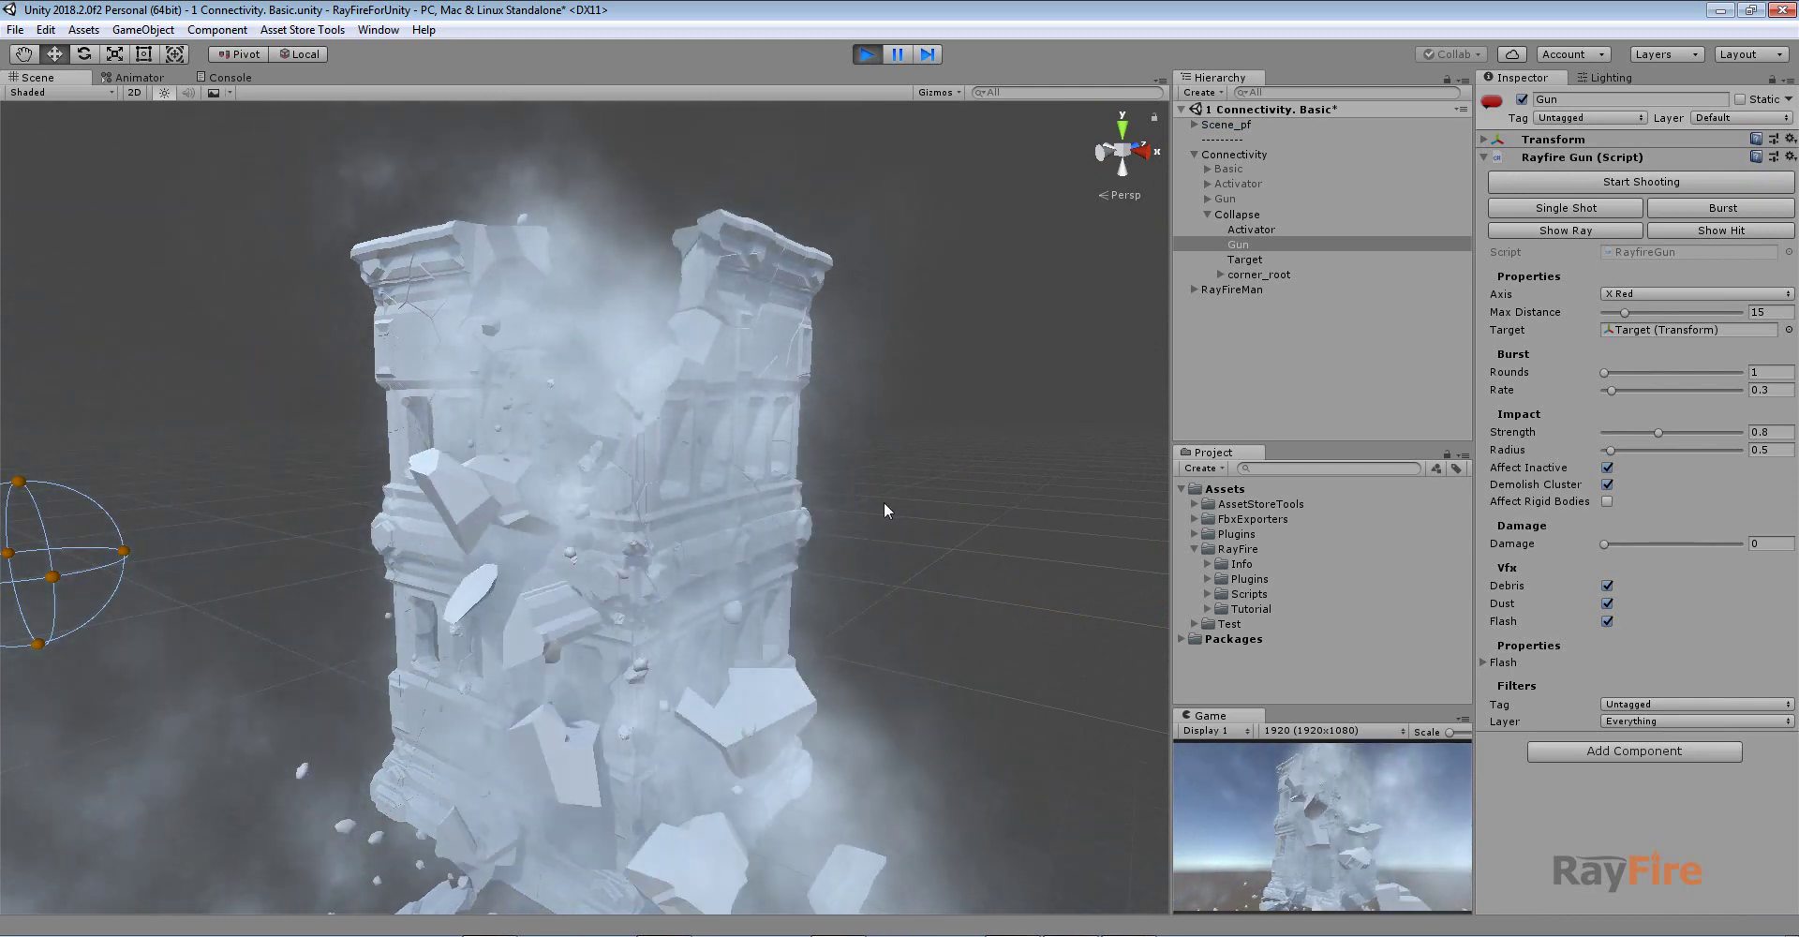
alt+drag(987, 497, 986, 544)
scroll(985, 544, down, 2)
middle_drag(985, 542, 856, 513)
scroll(857, 513, down, 5)
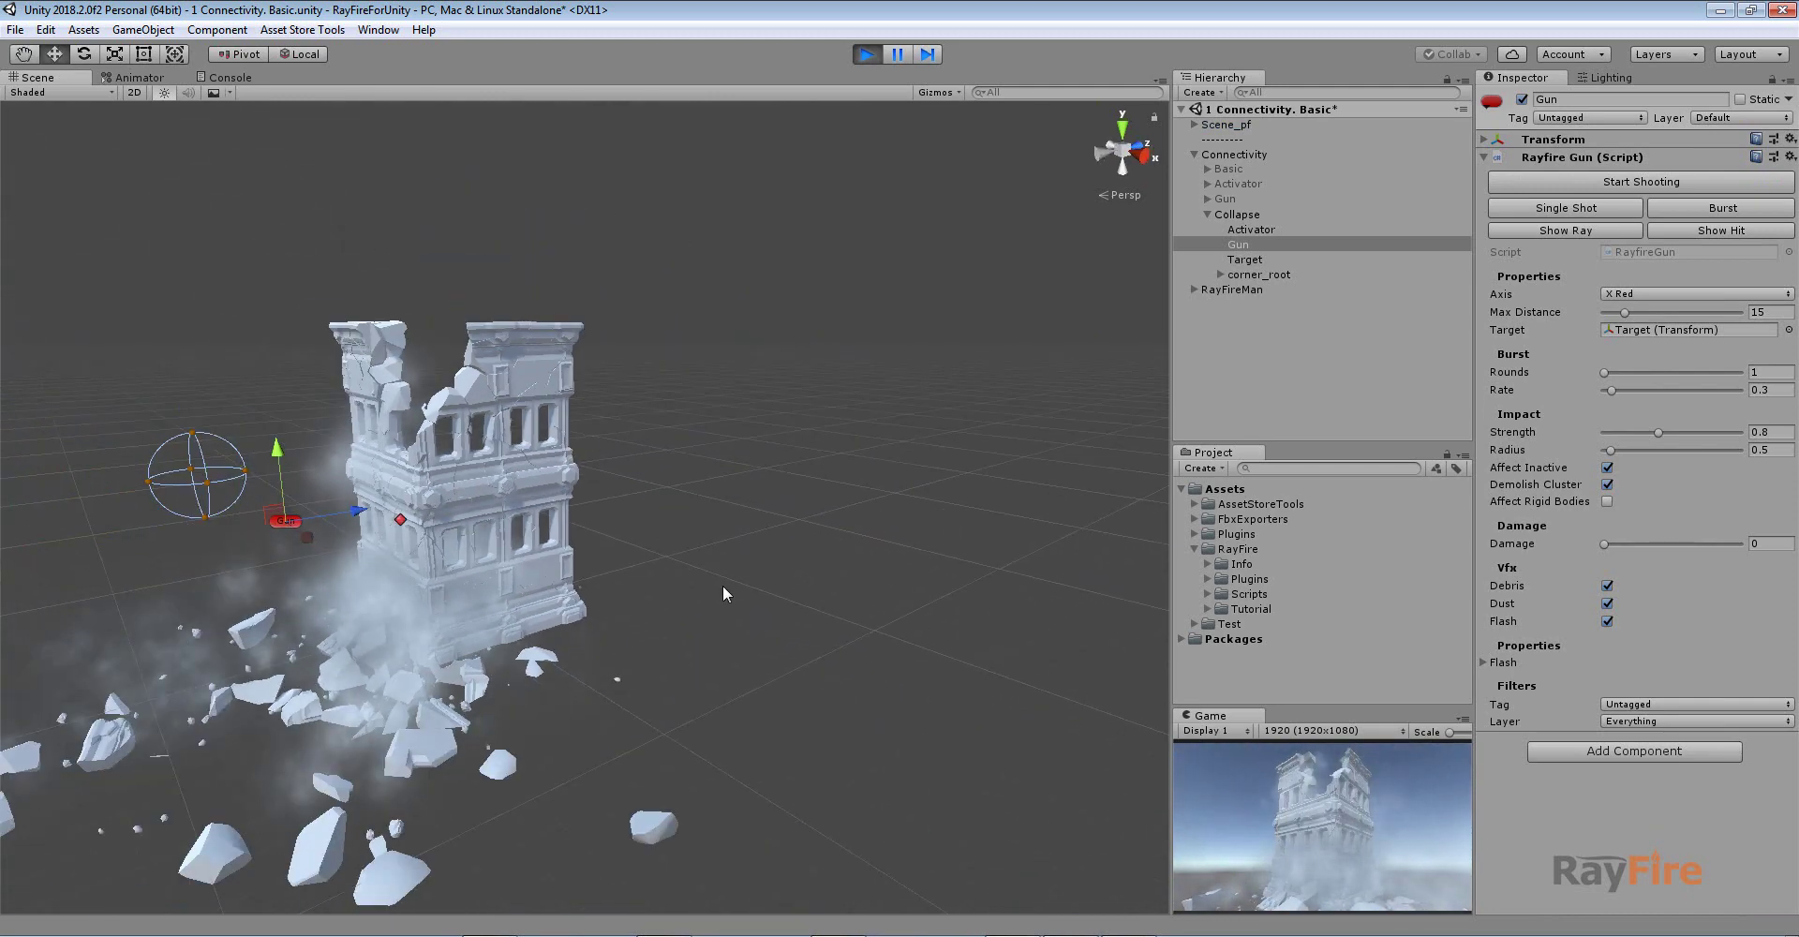
Start the Gun shooting, sweep its Target around the collapsing building, and exit play mode
middle_drag(1031, 360, 1251, 374)
scroll(793, 579, up, 2)
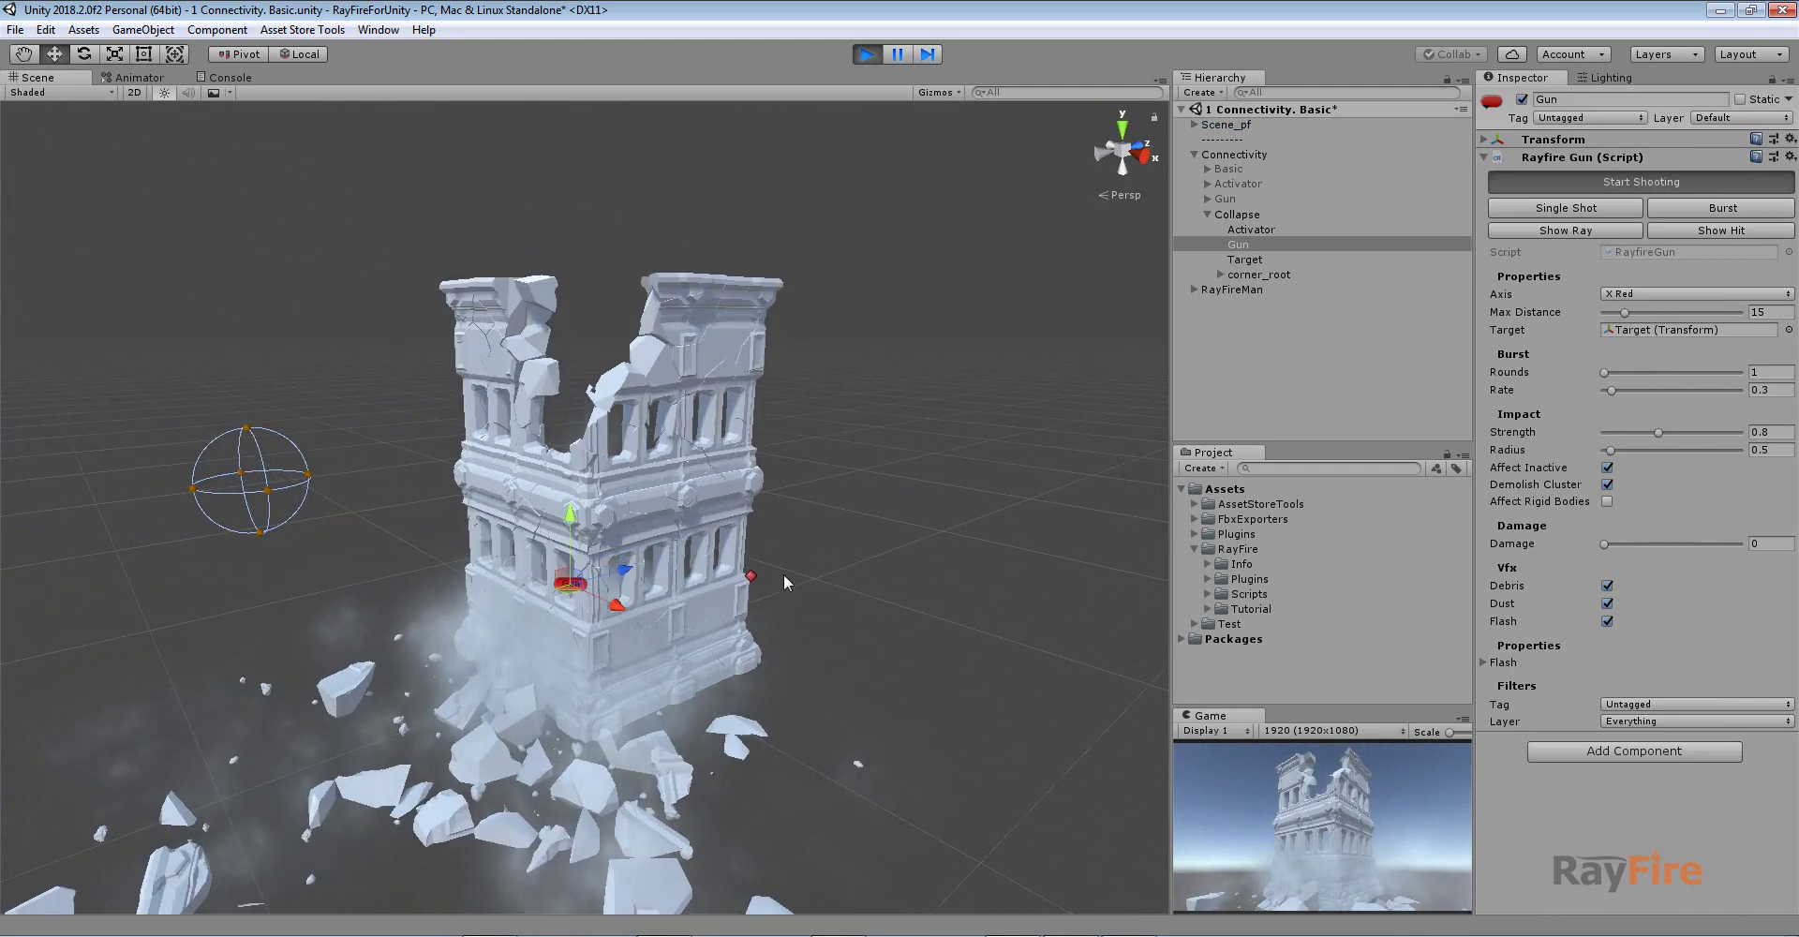
click(752, 577)
scroll(759, 588, up, 2)
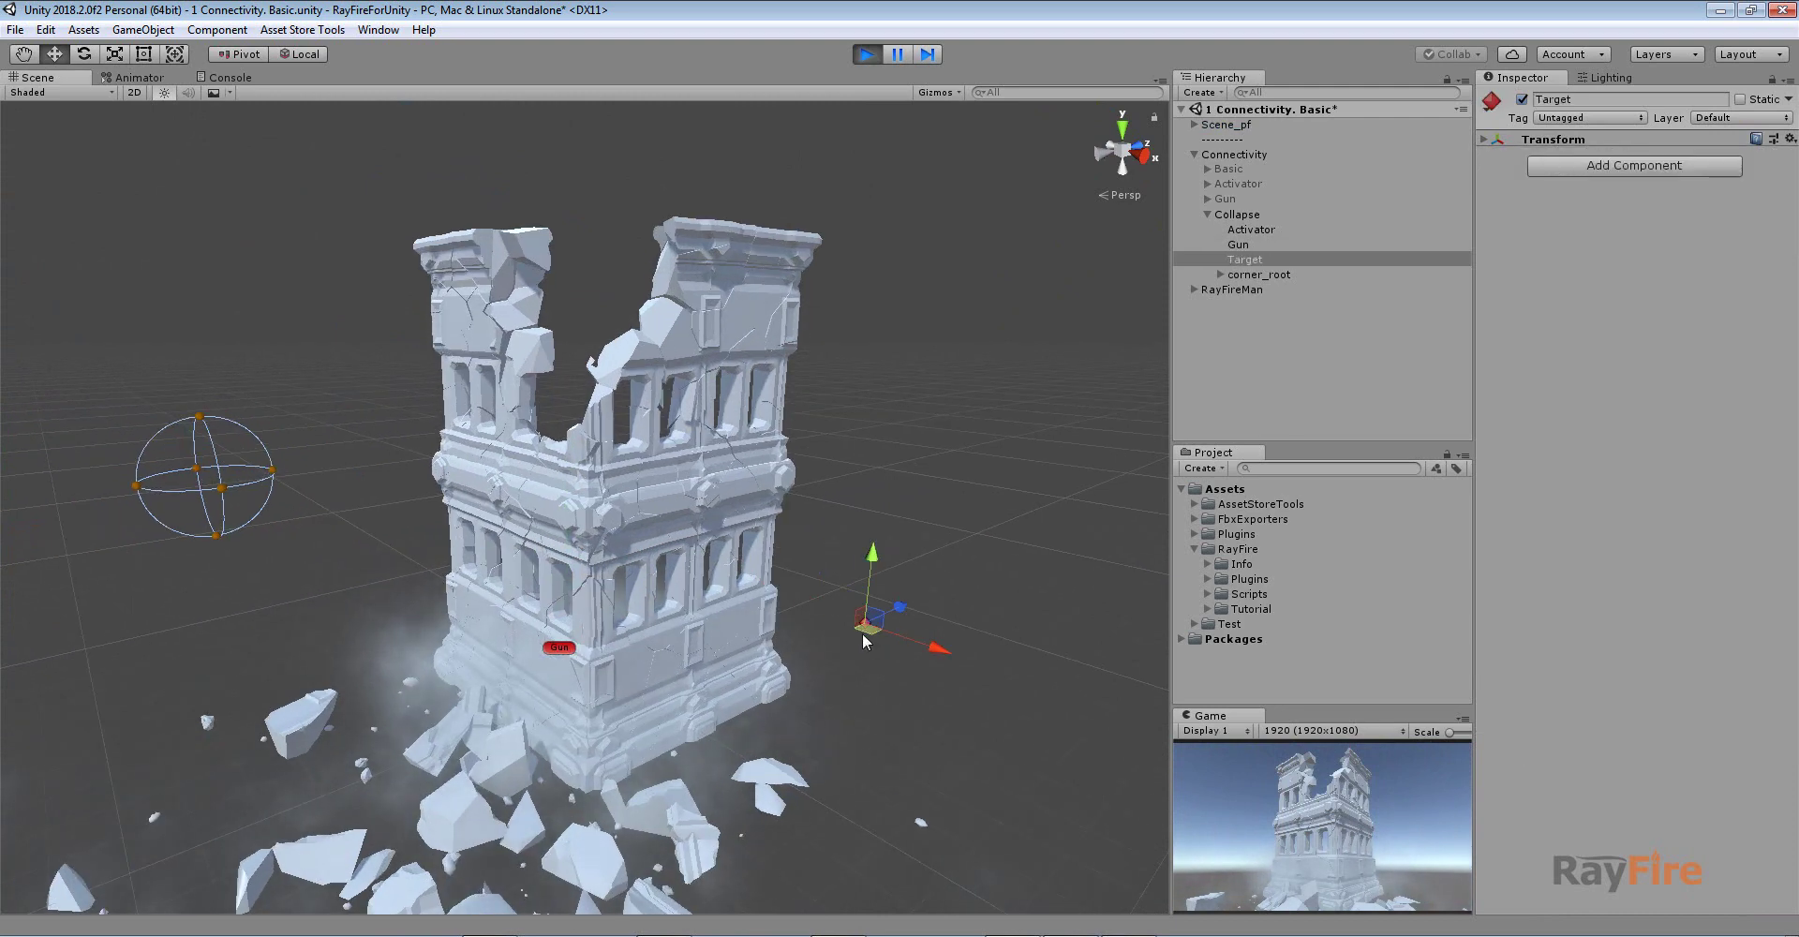
drag(774, 417, 302, 432)
middle_drag(590, 628, 639, 510)
alt+drag(639, 509, 823, 503)
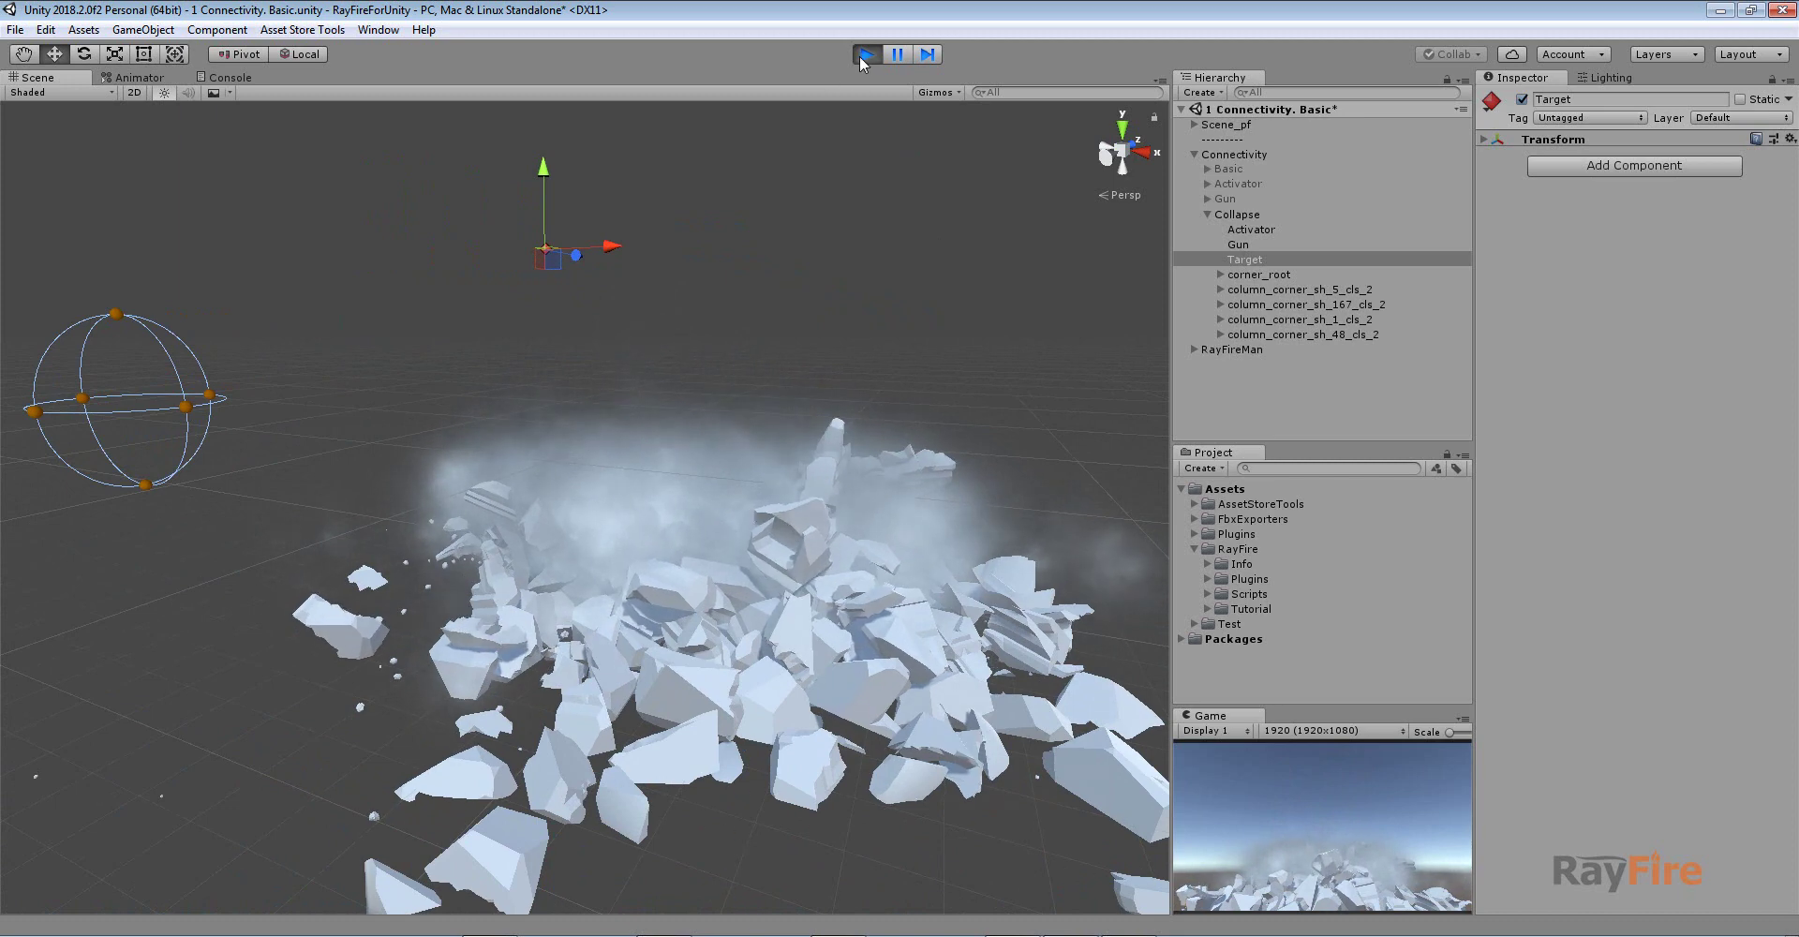
click(865, 56)
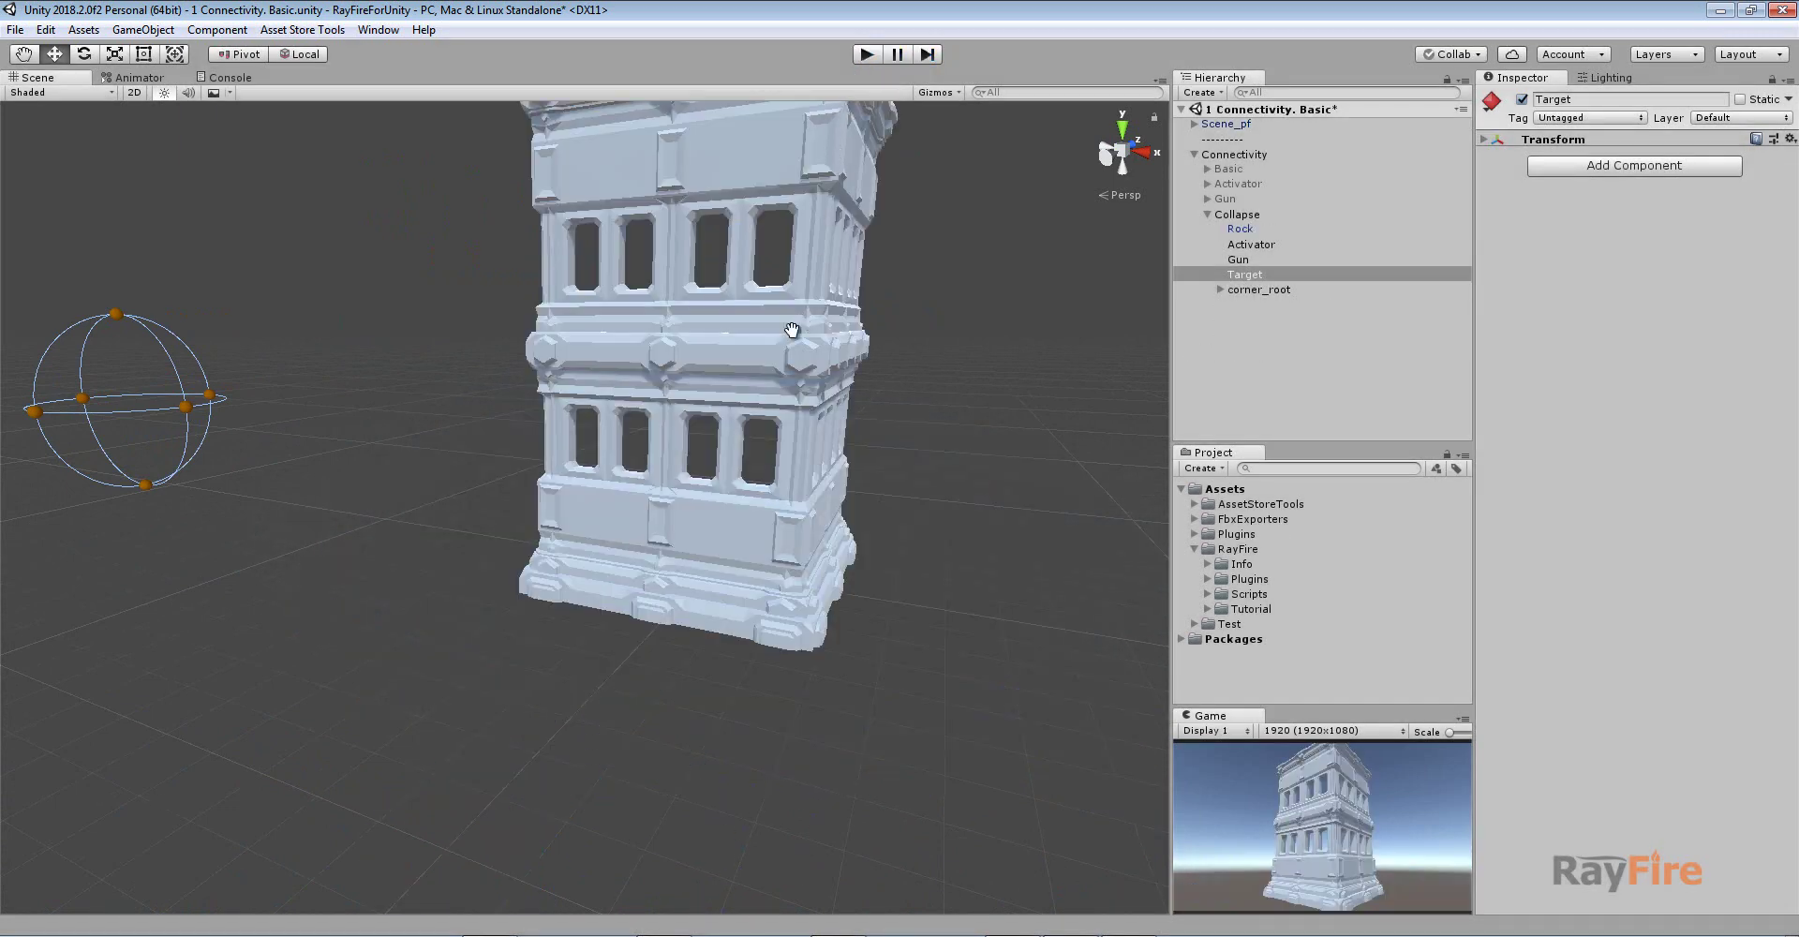
Run play mode again from a higher view of the building, and start the By Size collapse on corner_root
scroll(787, 343, down, 6)
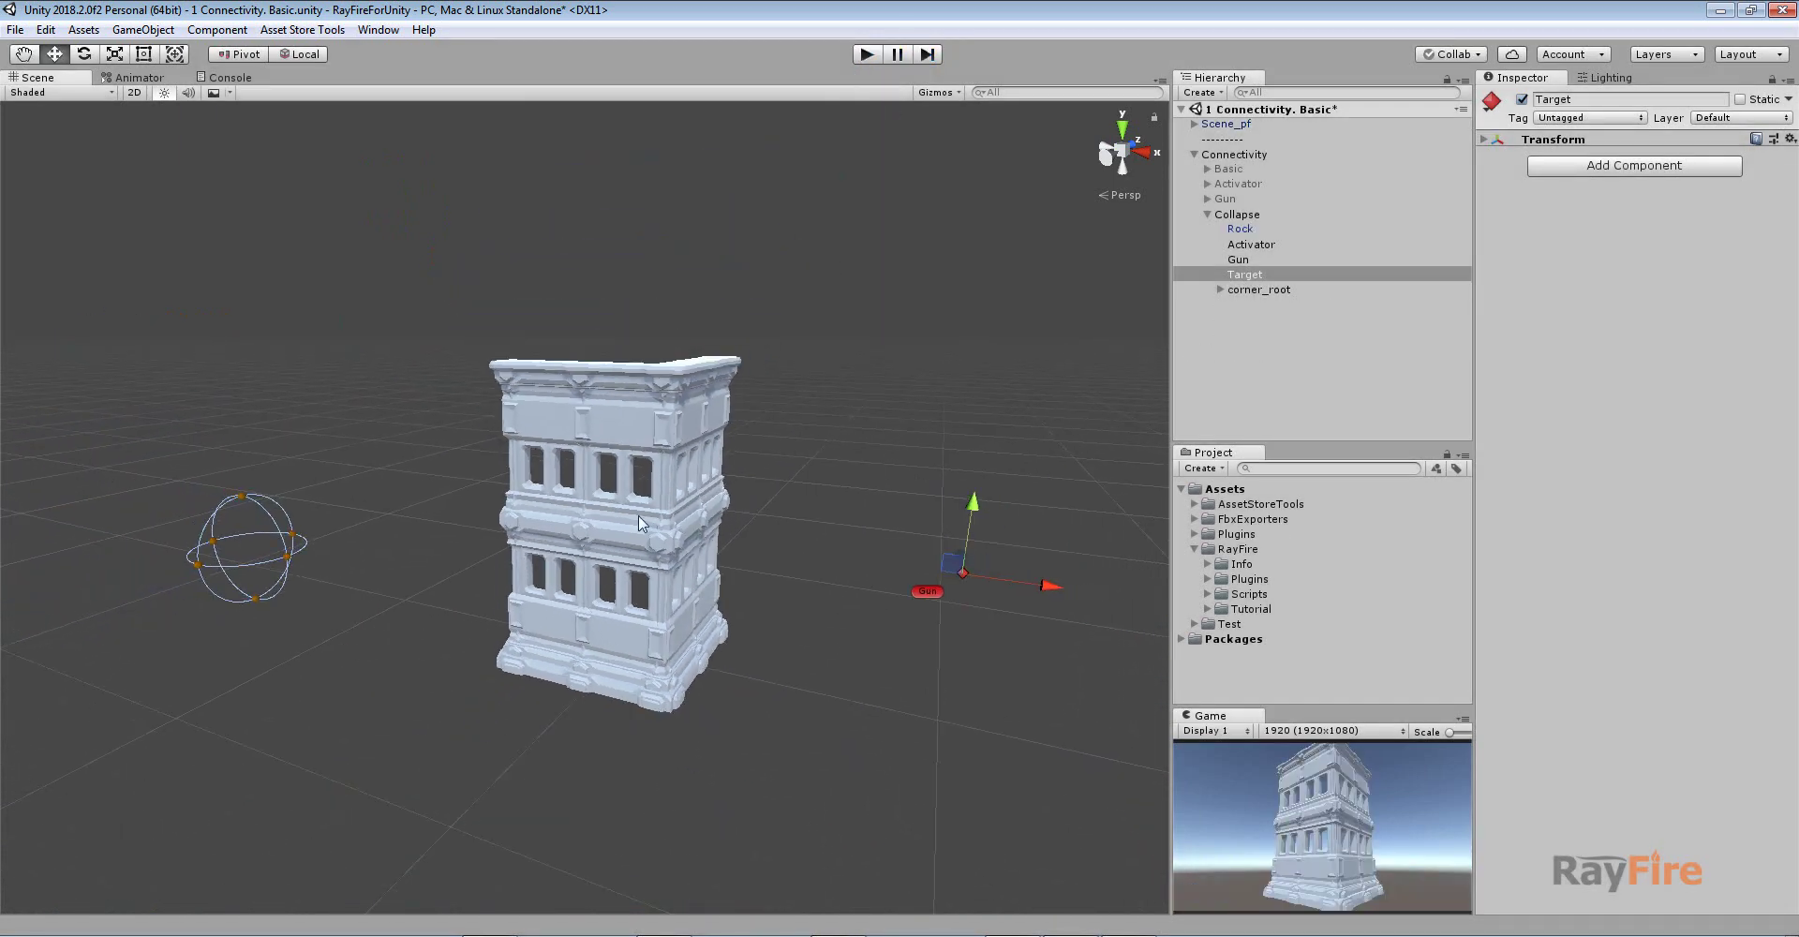
scroll(796, 459, up, 3)
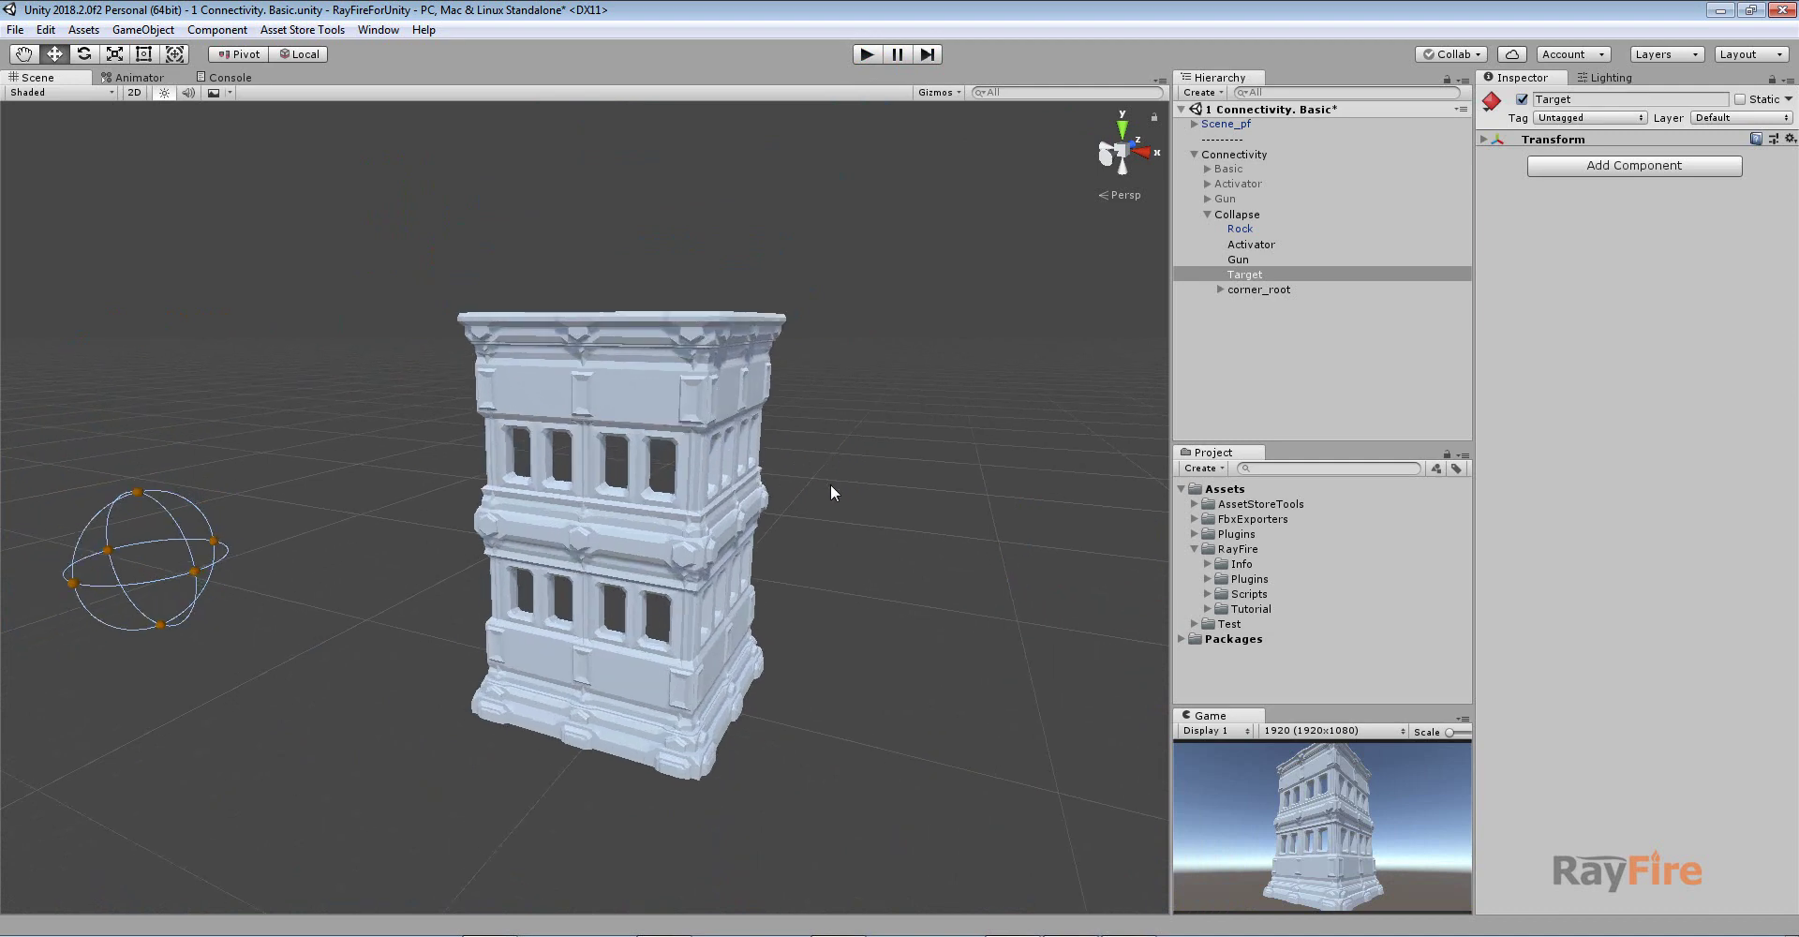
middle_drag(828, 479, 652, 394)
scroll(652, 476, down, 3)
alt+drag(650, 458, 628, 545)
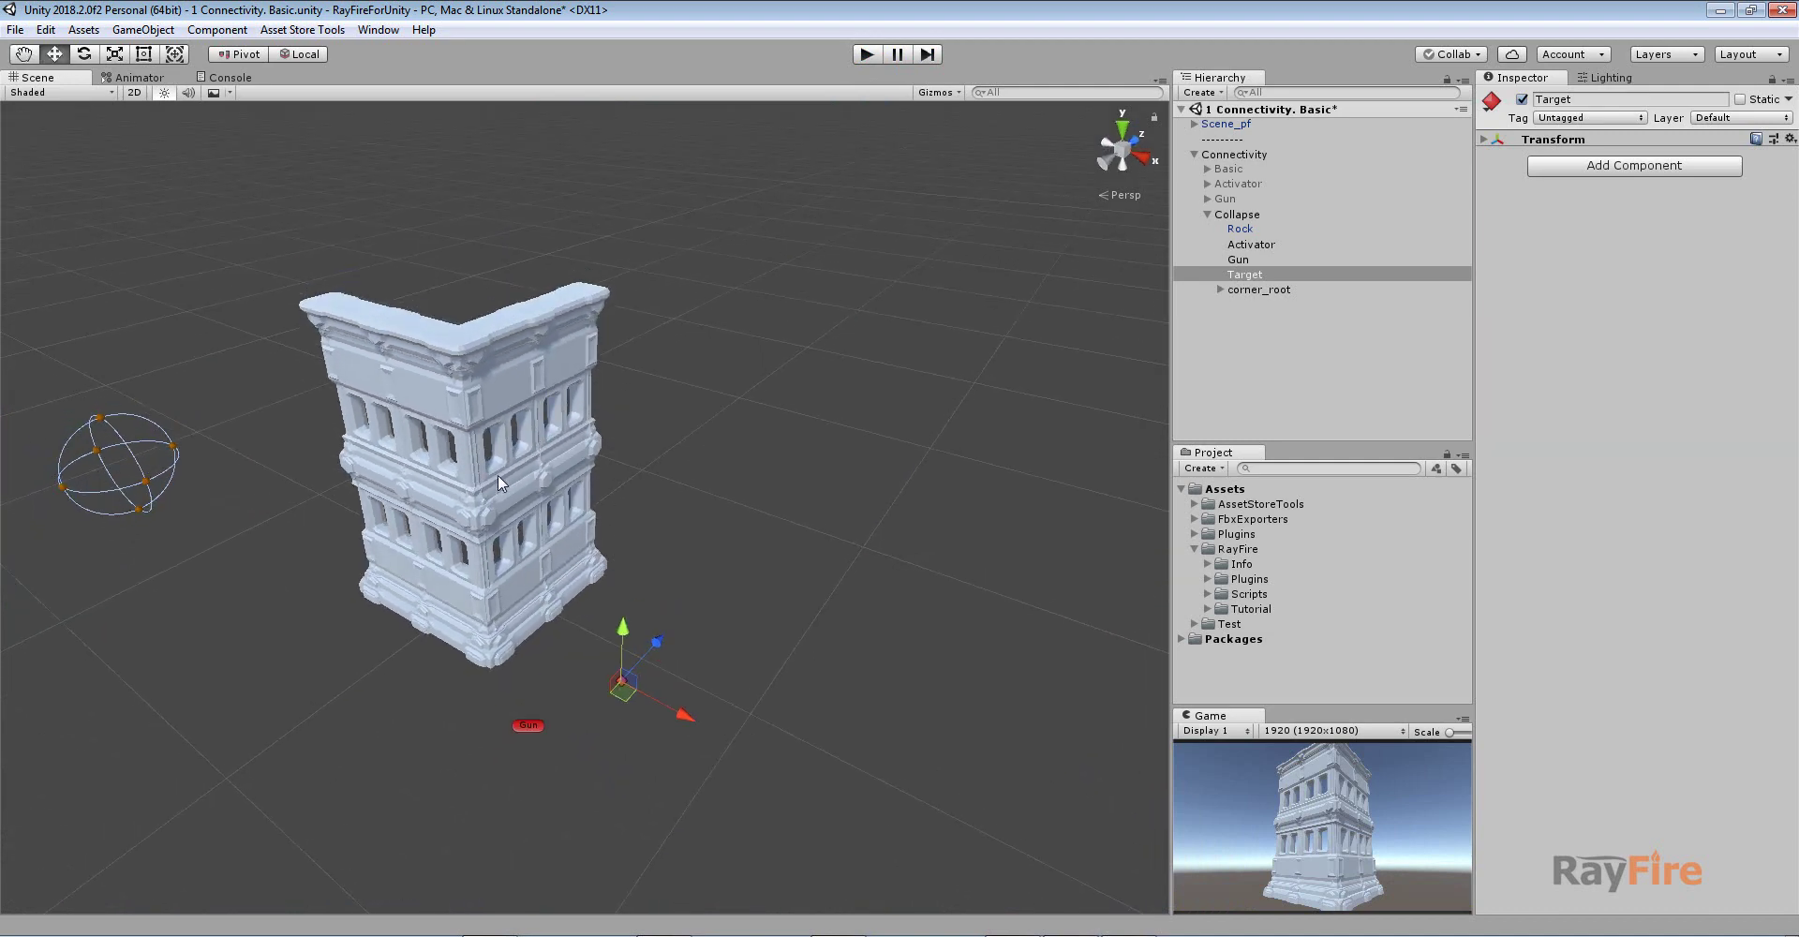
click(867, 55)
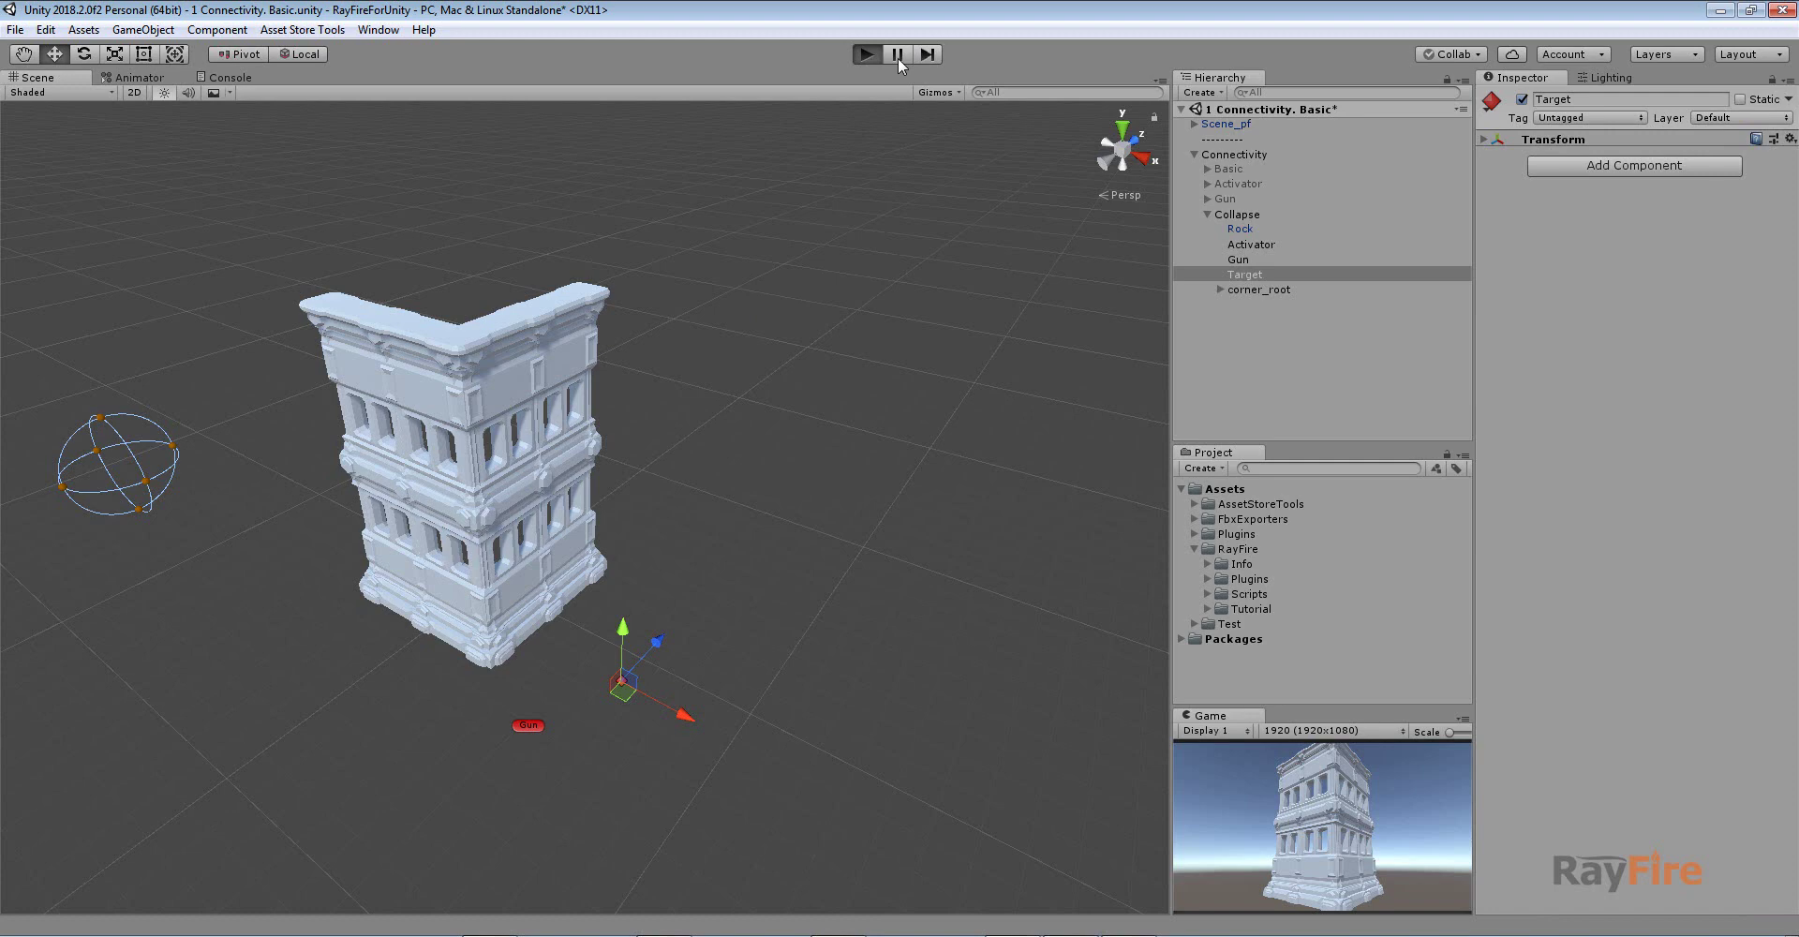
double_click(1284, 288)
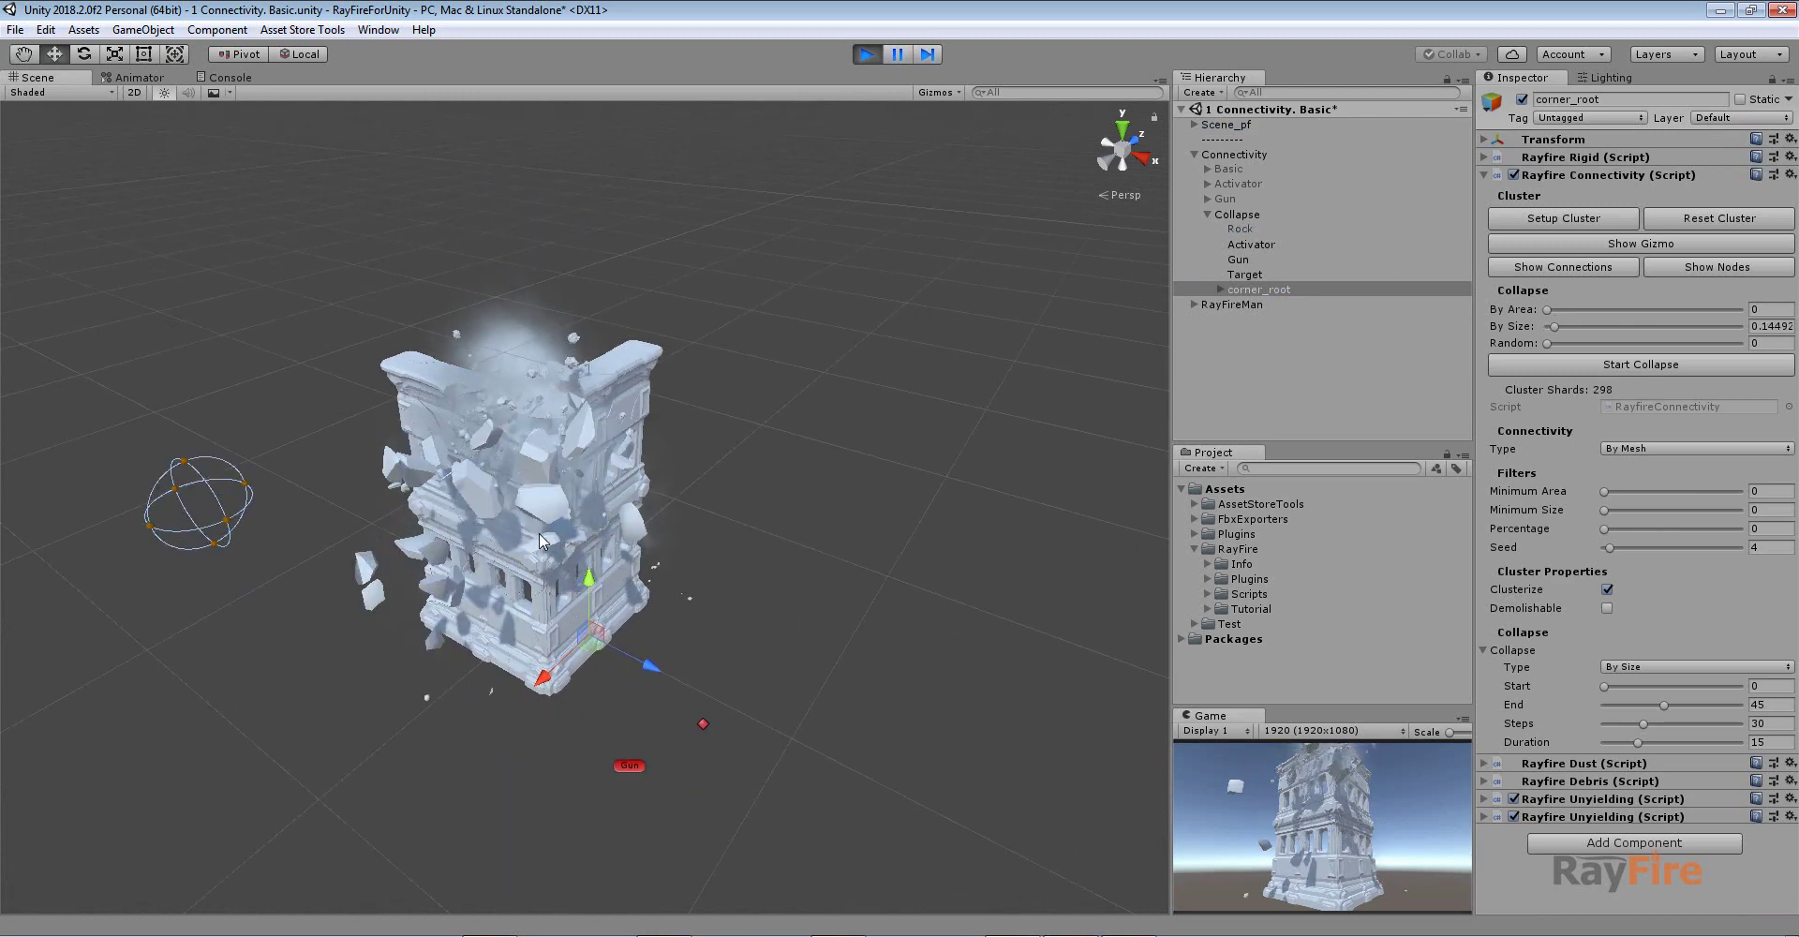
Activate continuous shooting on the Gun during the By Size collapse, and move its Target to redirect the shots
scroll(536, 532, up, 5)
scroll(536, 532, up, 2)
middle_drag(498, 450, 542, 422)
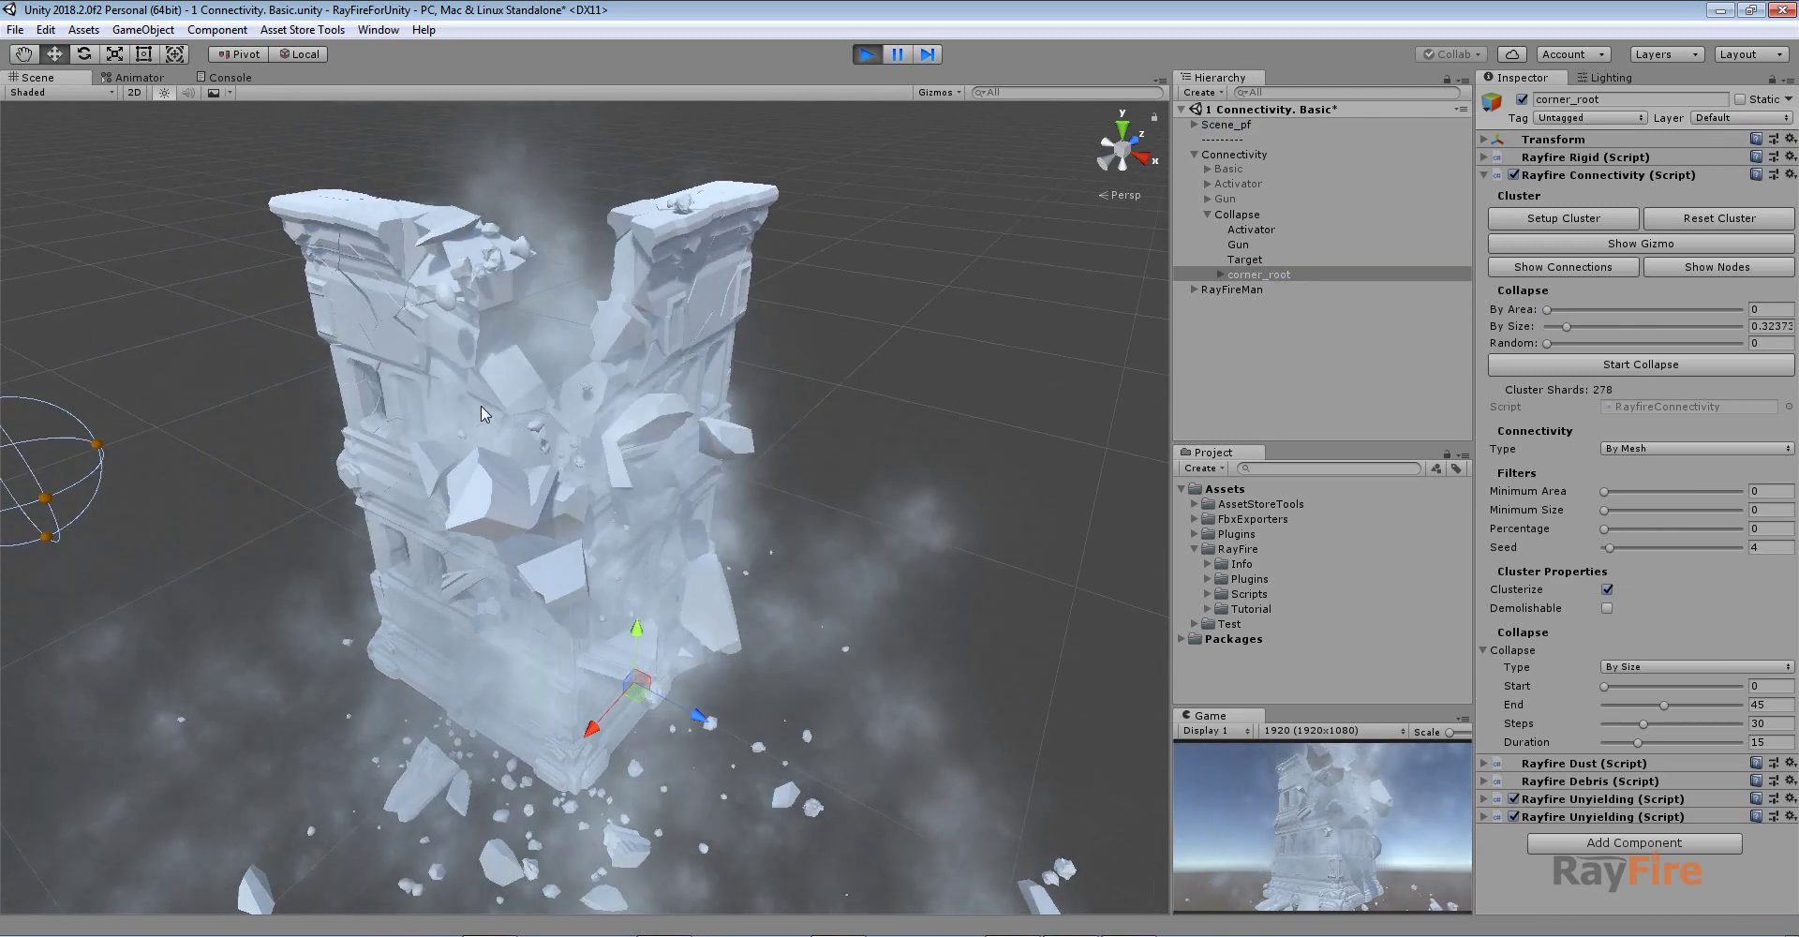
middle_drag(468, 476, 570, 403)
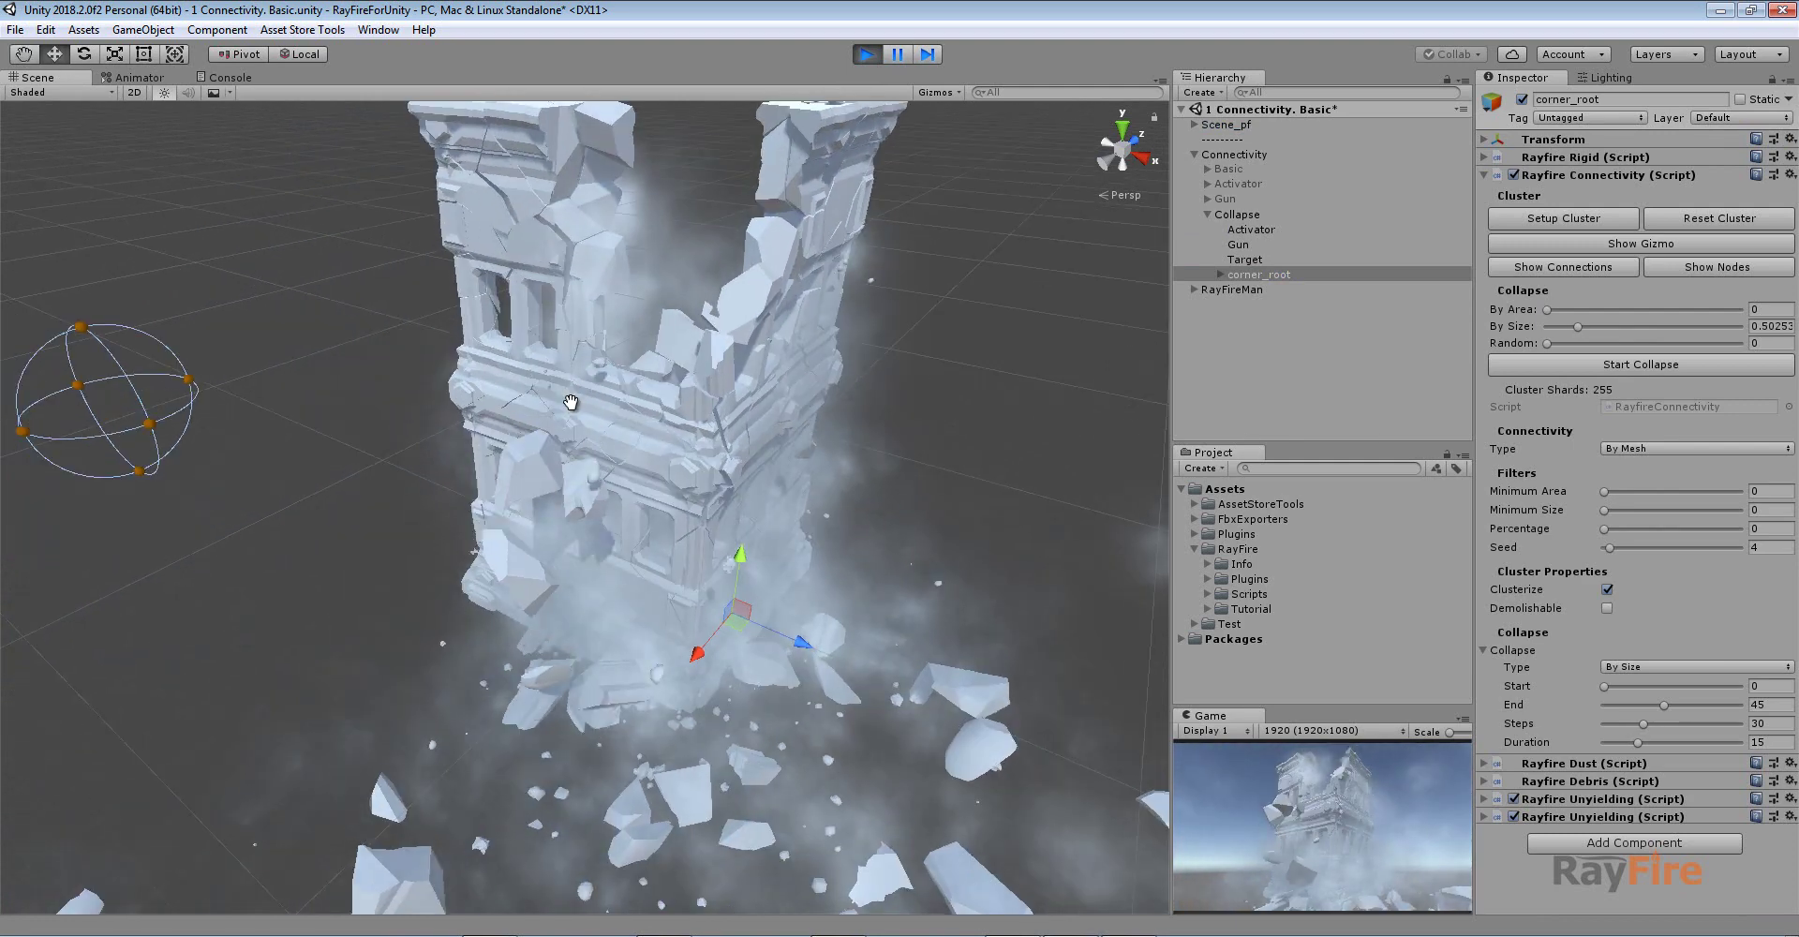
scroll(569, 404, down, 4)
scroll(570, 403, down, 2)
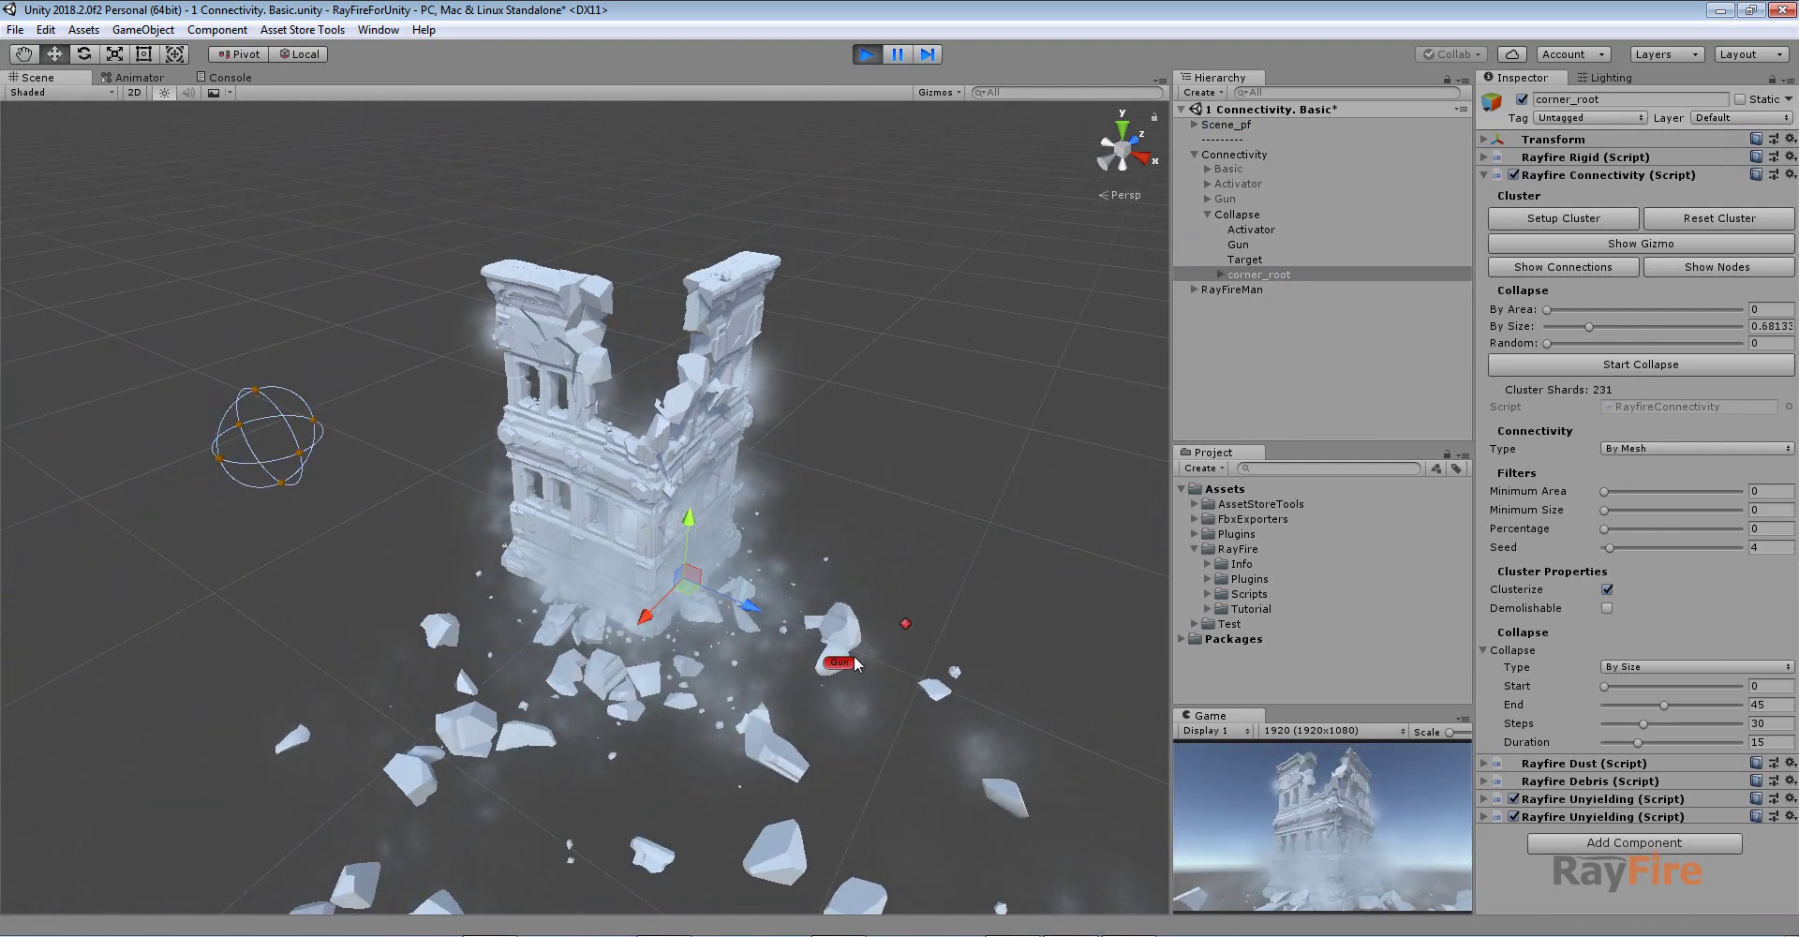
click(895, 629)
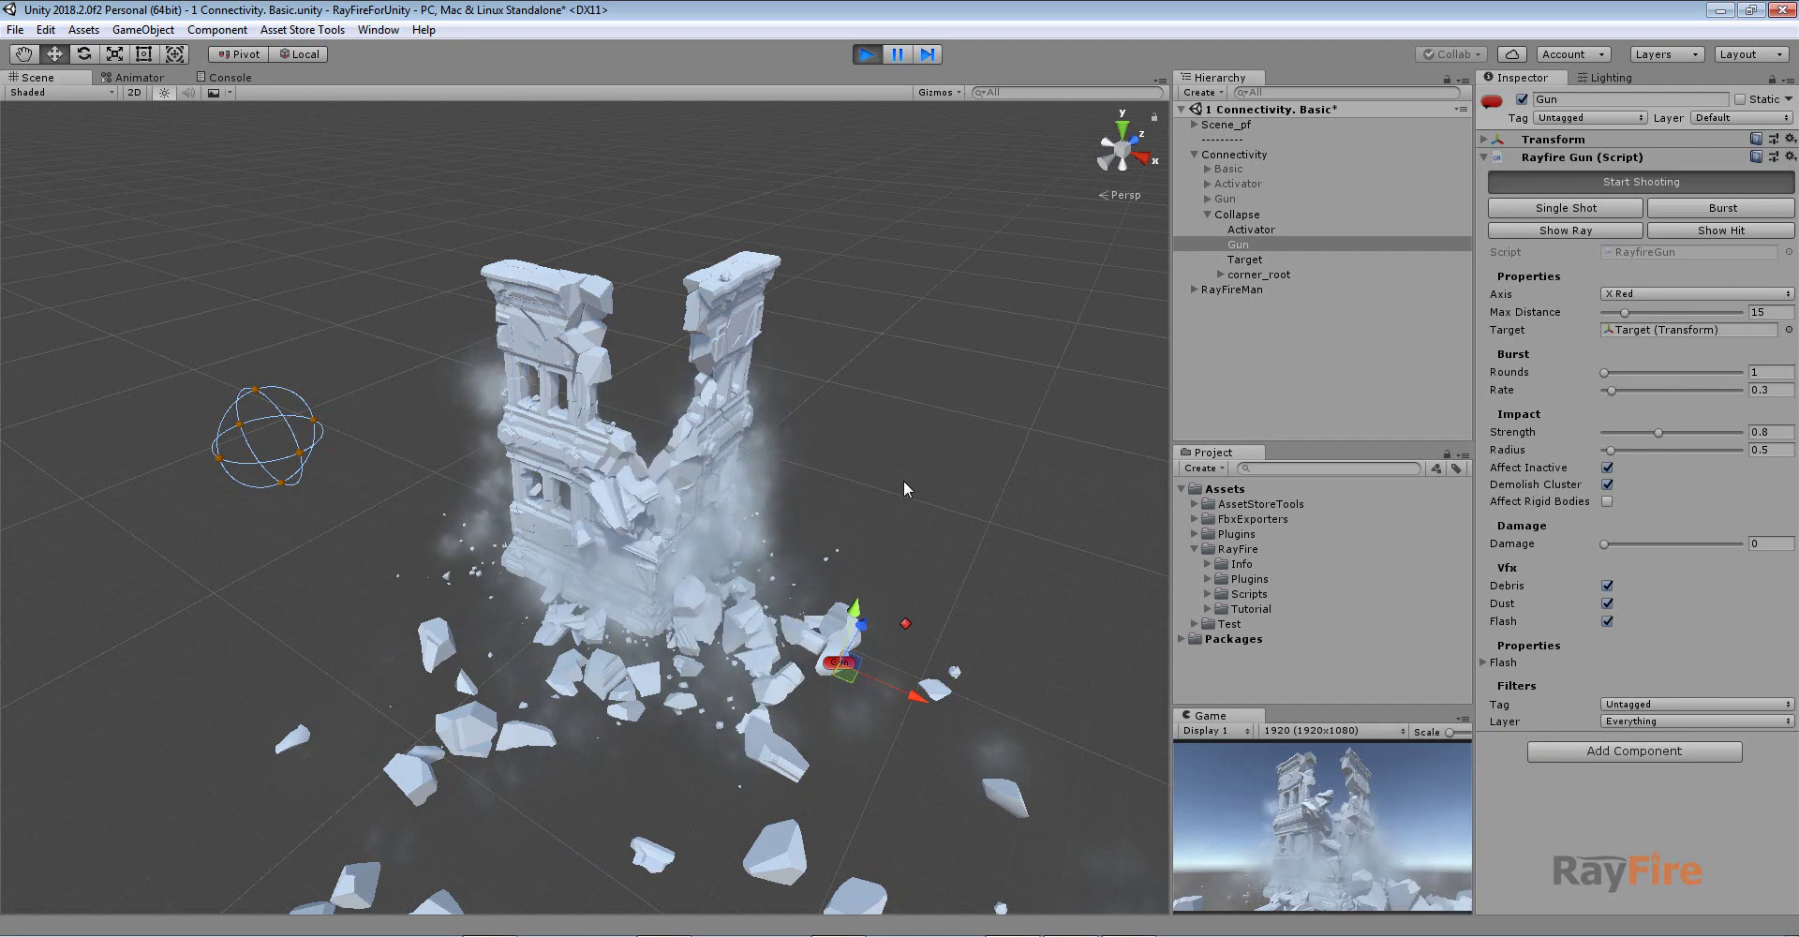
click(905, 628)
click(901, 629)
drag(885, 637, 886, 447)
Examine the rubble pile of the collapsed building from several angles and distances
scroll(564, 517, up, 5)
middle_drag(572, 530, 591, 394)
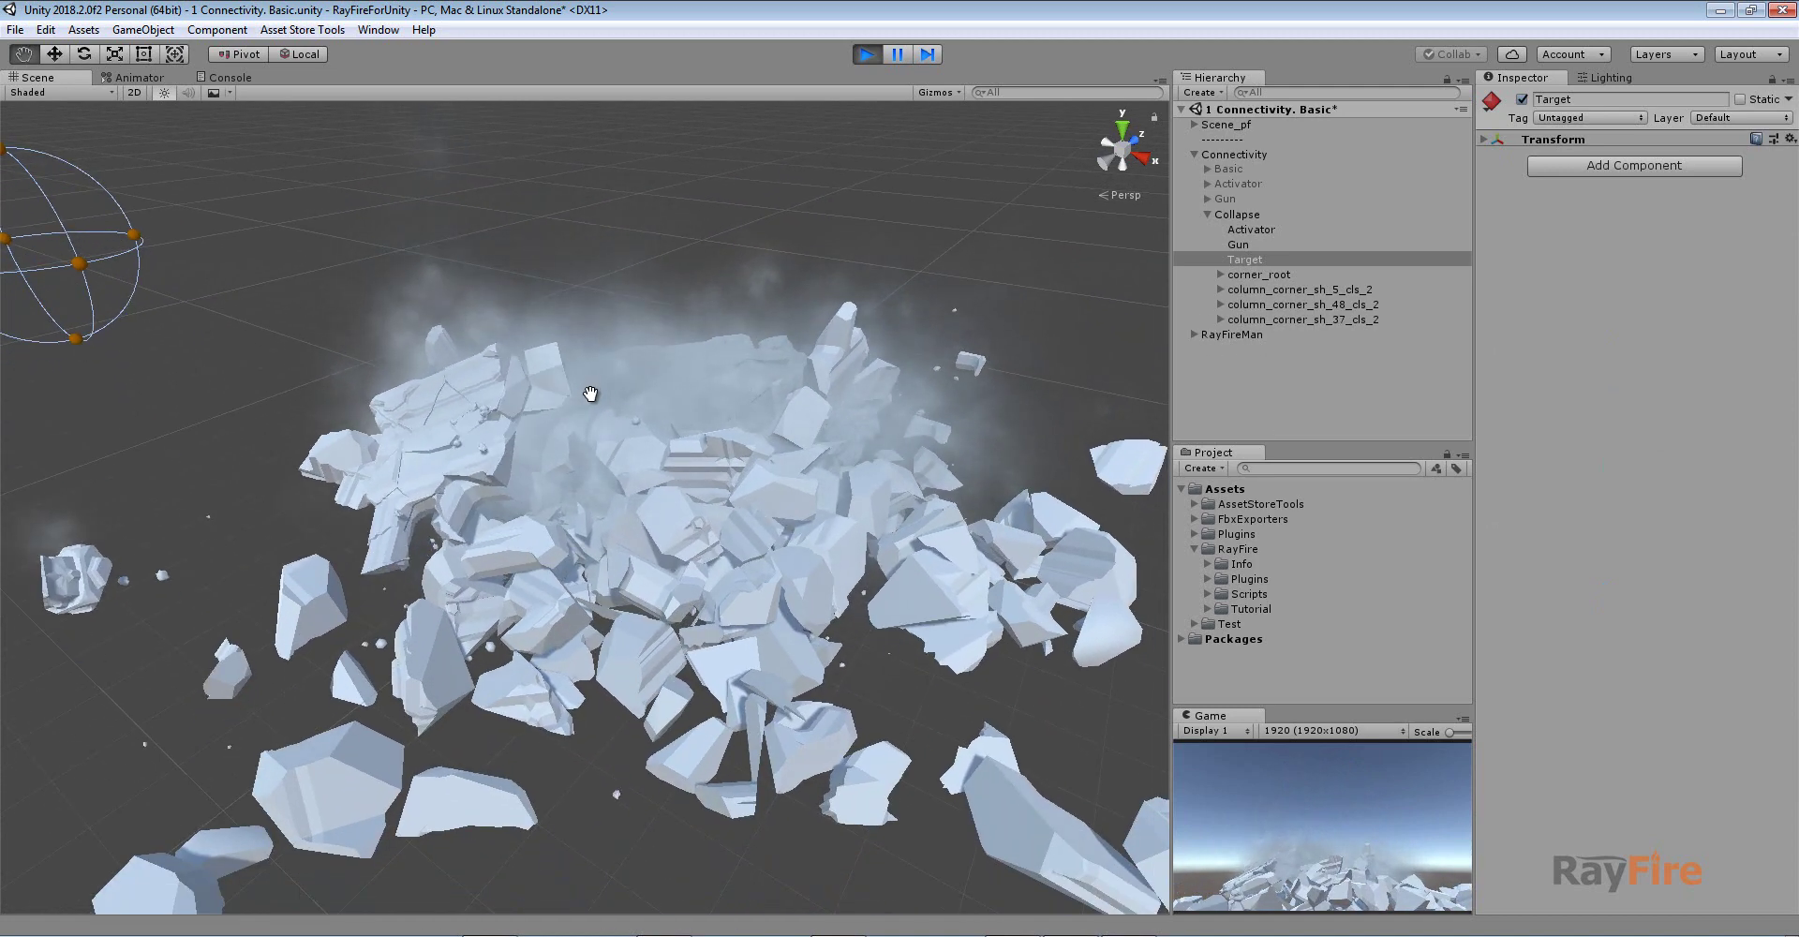
alt+drag(604, 474, 596, 445)
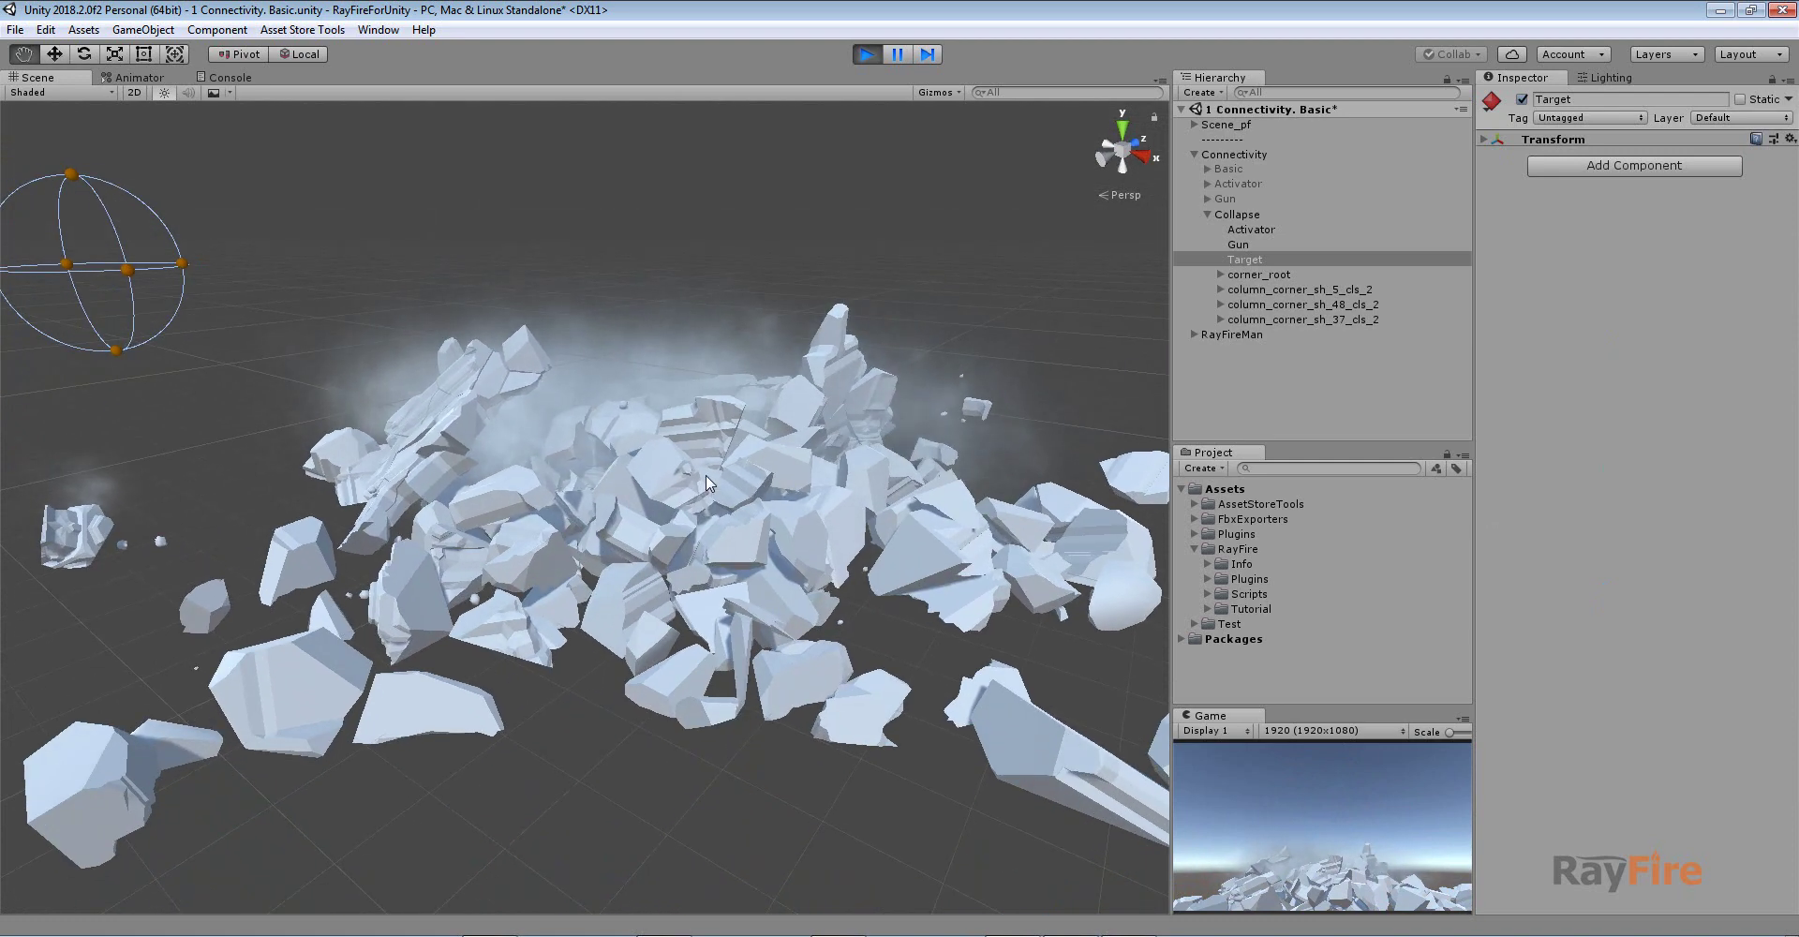
middle_drag(702, 476, 564, 496)
scroll(565, 497, down, 3)
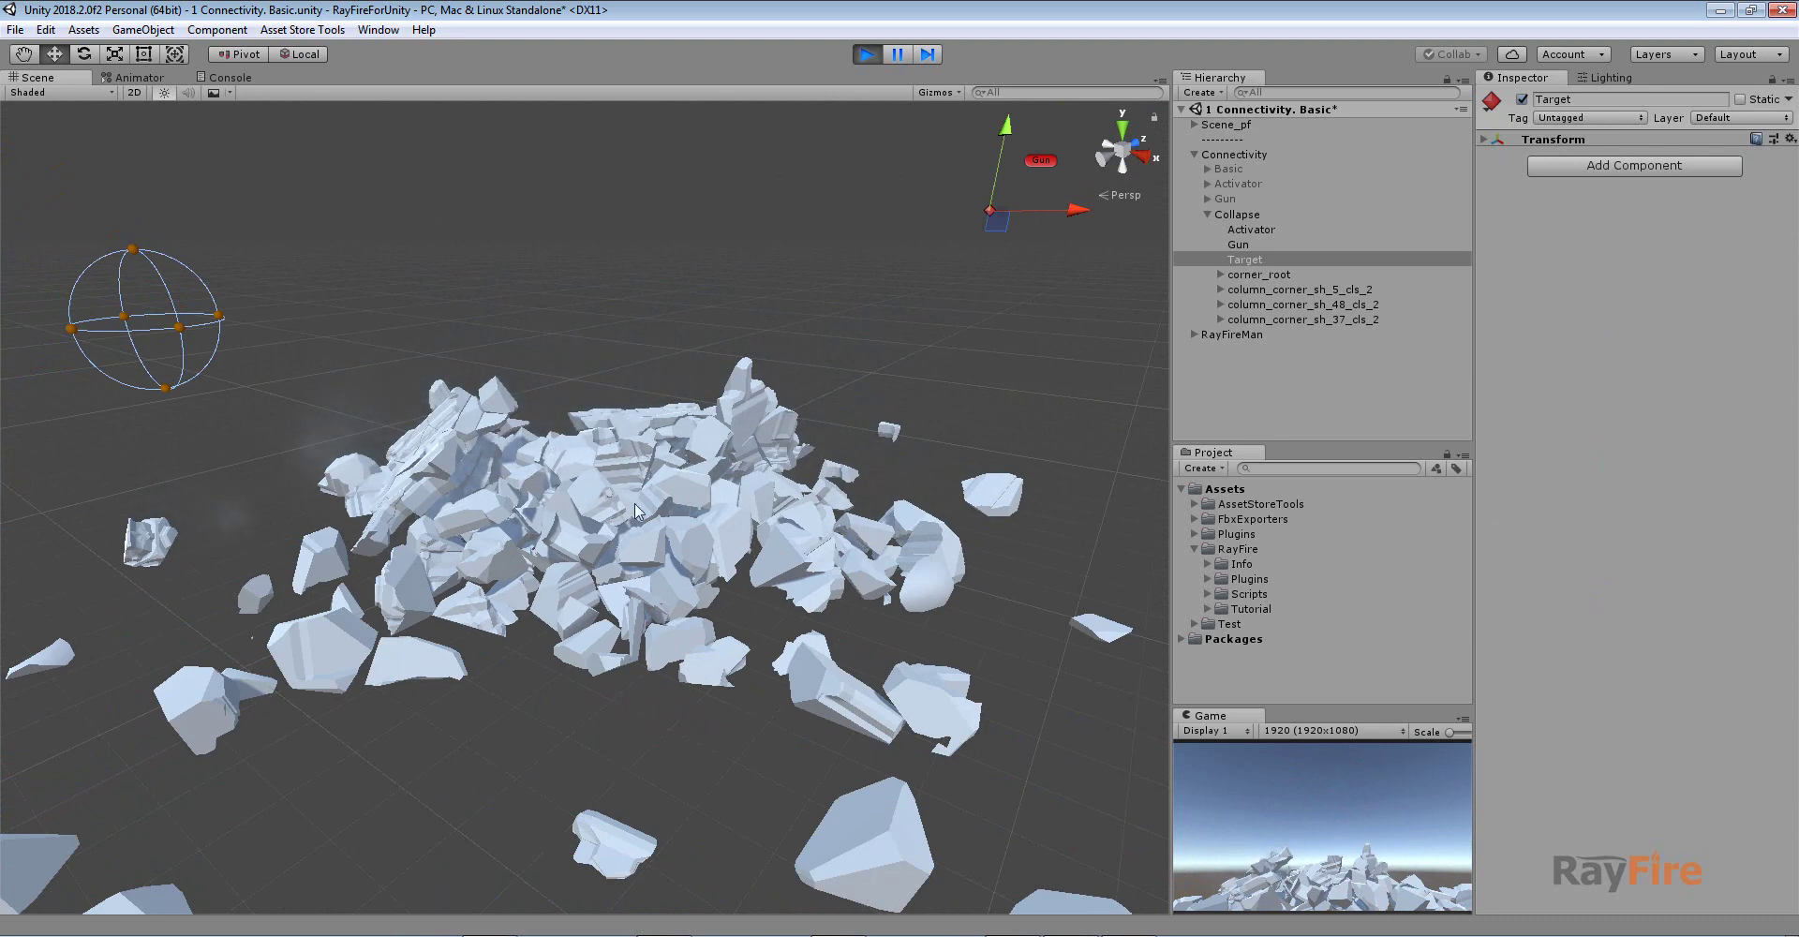
mouse_move(667, 537)
alt+mouse_down()
mouse_move(922, 607)
mouse_move(581, 516)
mouse_move(709, 535)
alt+mouse_up()
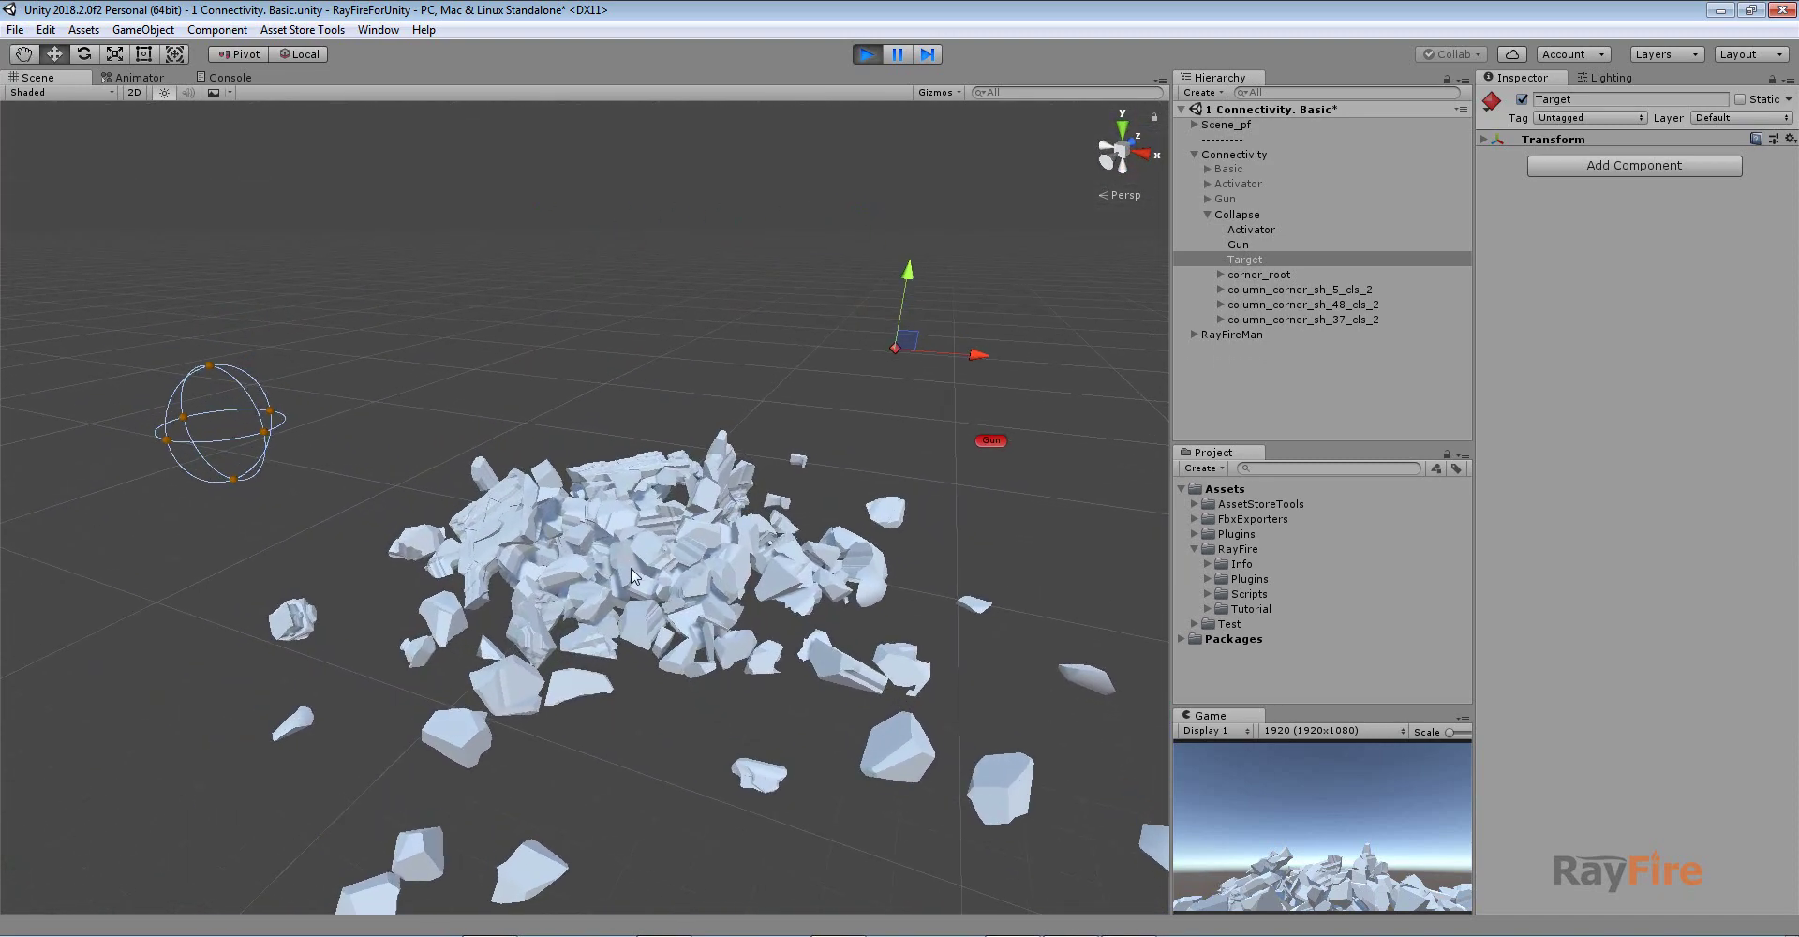